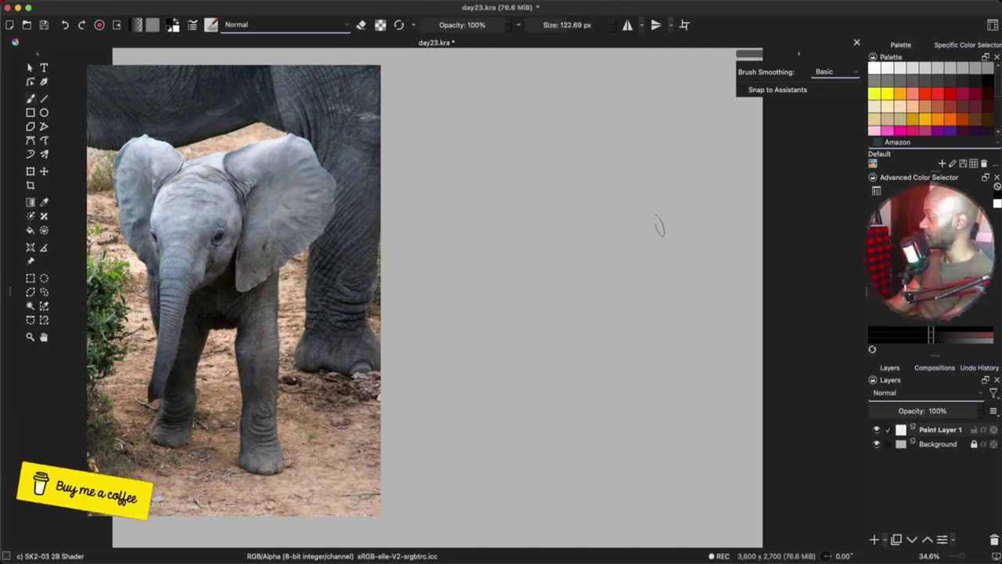
Step: Fill Paint Layer 1 with a sandy tan matching the photo's ground, and sample dark blue-grey from the adult elephant's leg for painting
key(ctrl+r)
drag(406, 48, 770, 540)
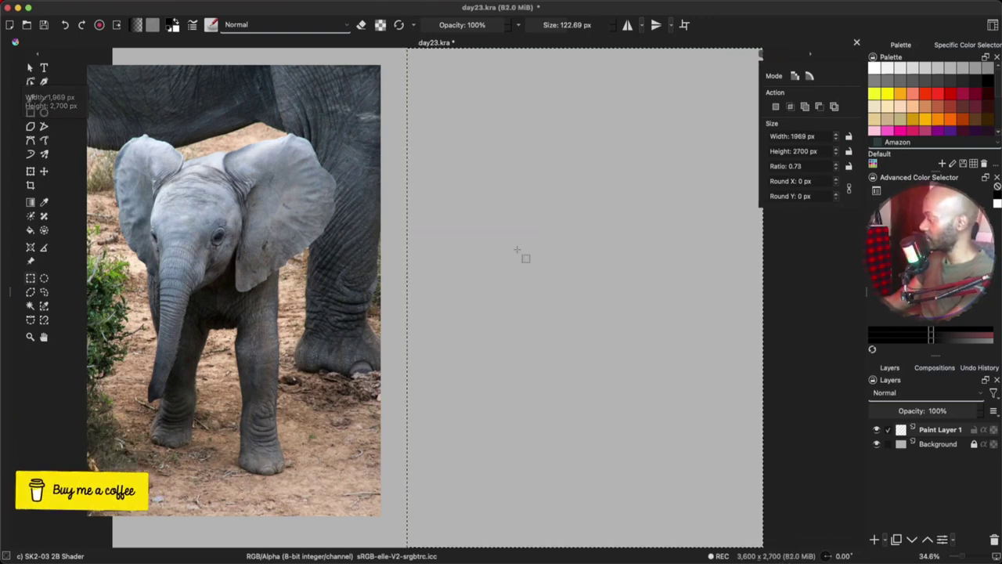
key(f)
click(564, 285)
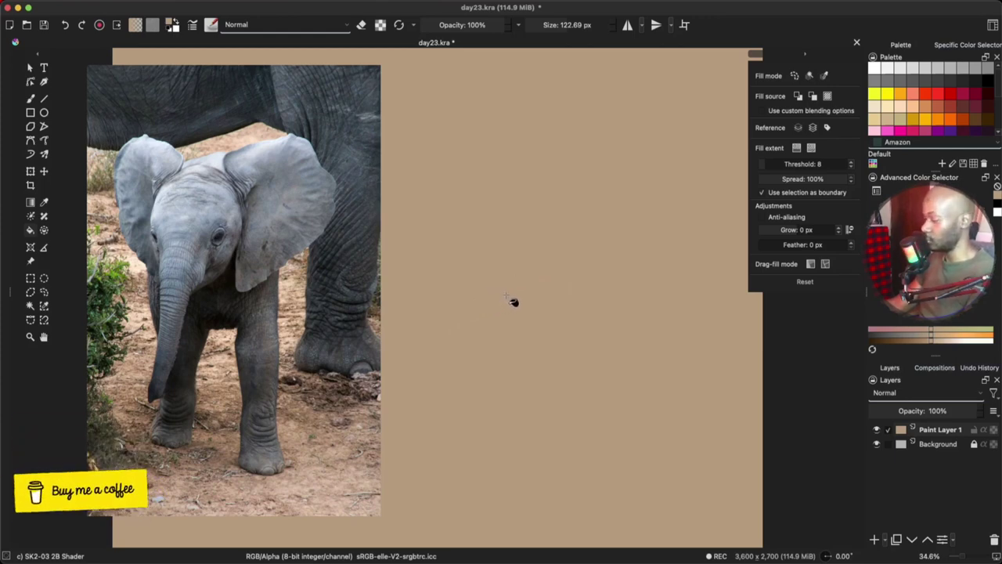
key(b)
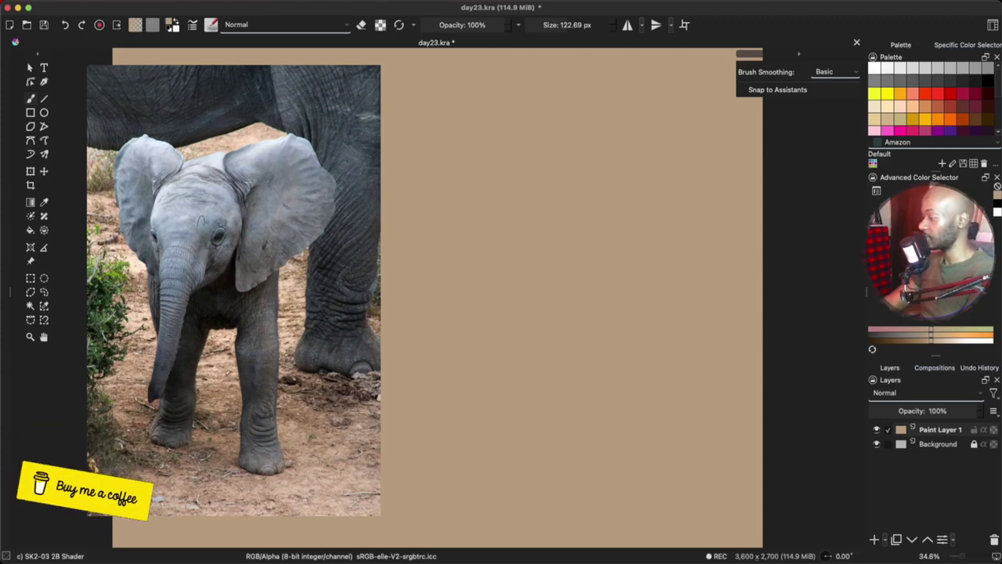
ctrl+click(347, 126)
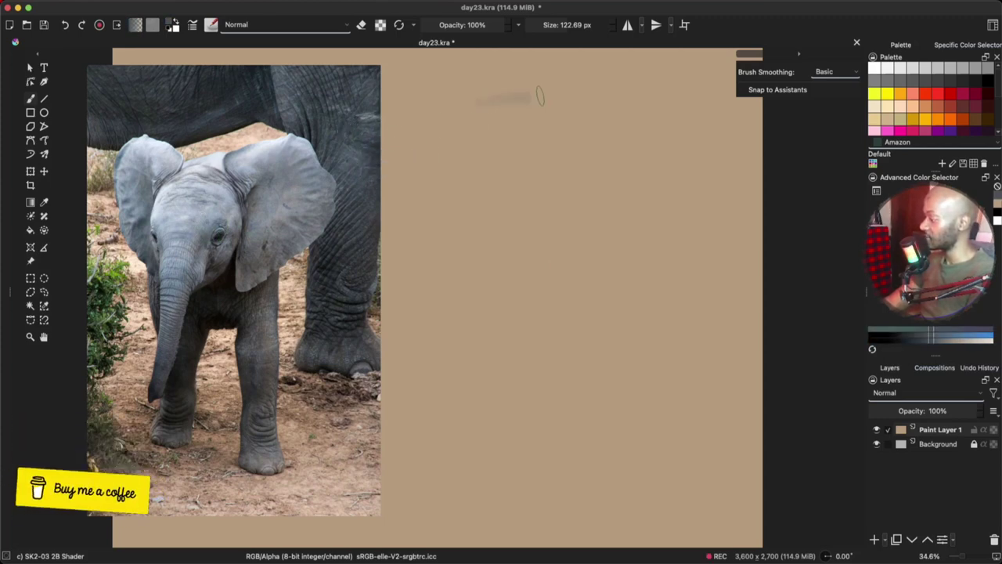
drag(539, 96, 684, 112)
shift+drag(542, 145, 561, 134)
mouse_move(437, 89)
mouse_down()
mouse_move(626, 92)
mouse_move(614, 114)
mouse_up()
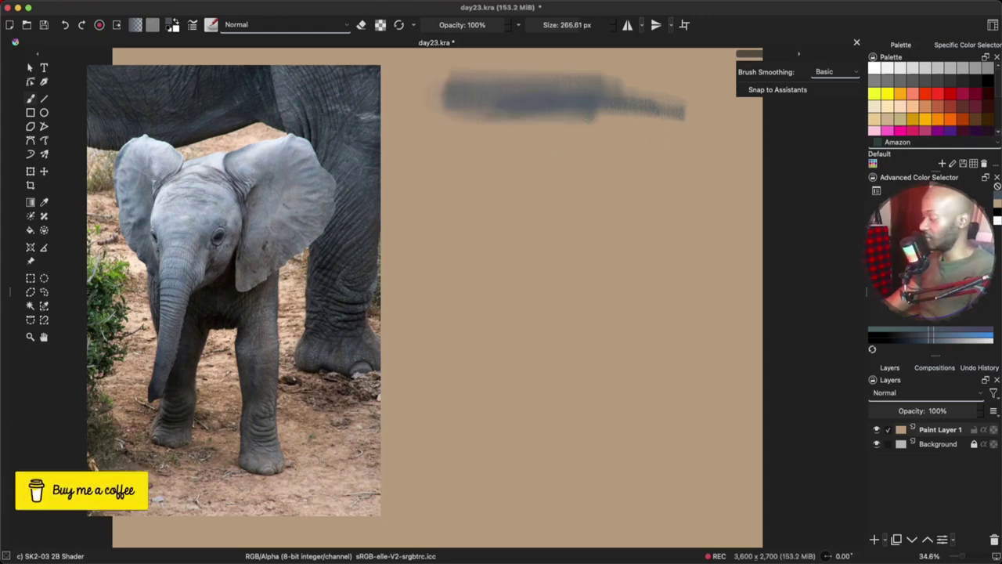
key(super+z)
key(super+z)
key(super+z)
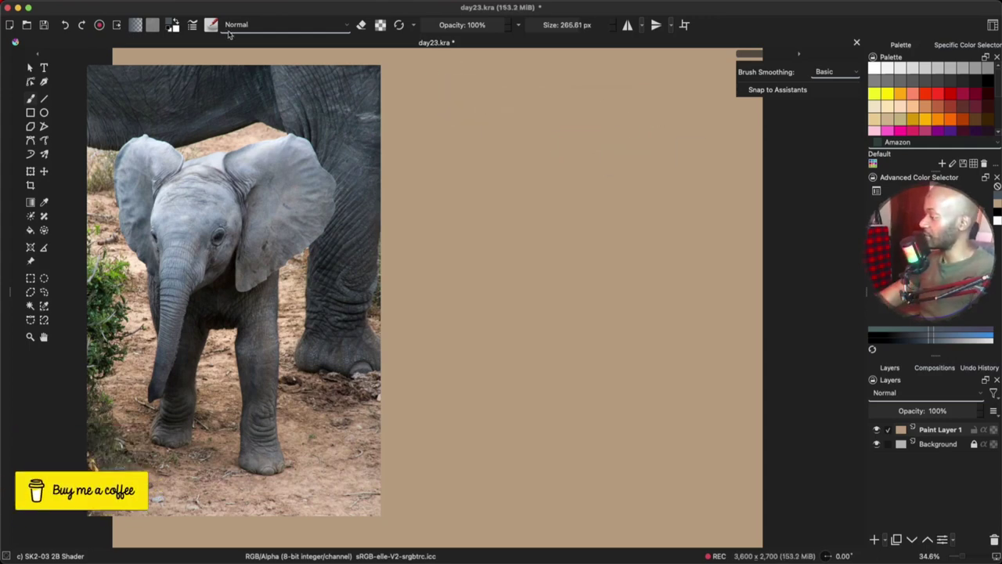
Step: Block in the adult elephant's belly and leg in dark blue-grey with the Chalk Grainy brush at about 184 px, shading the belly darker
click(213, 25)
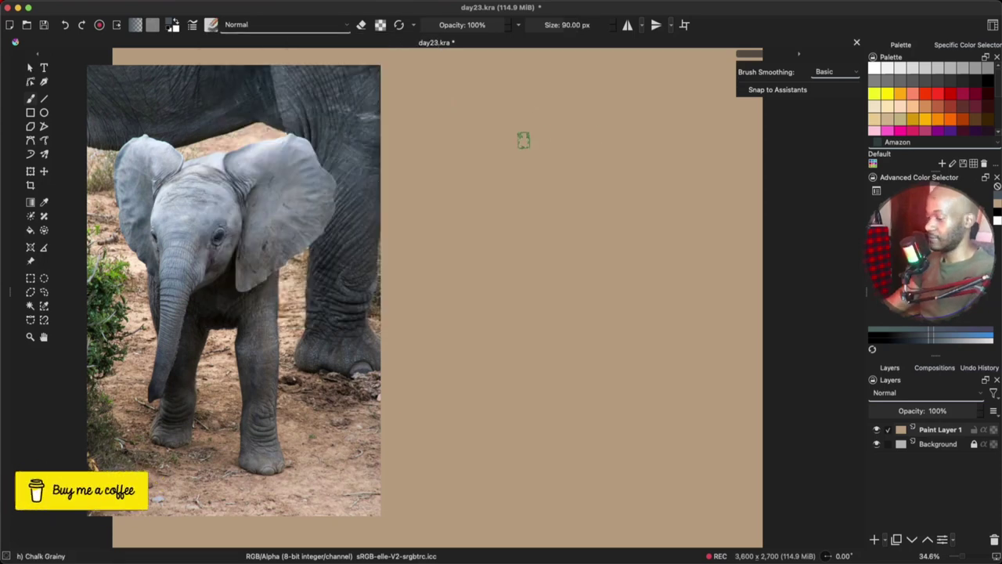
drag(510, 152, 588, 151)
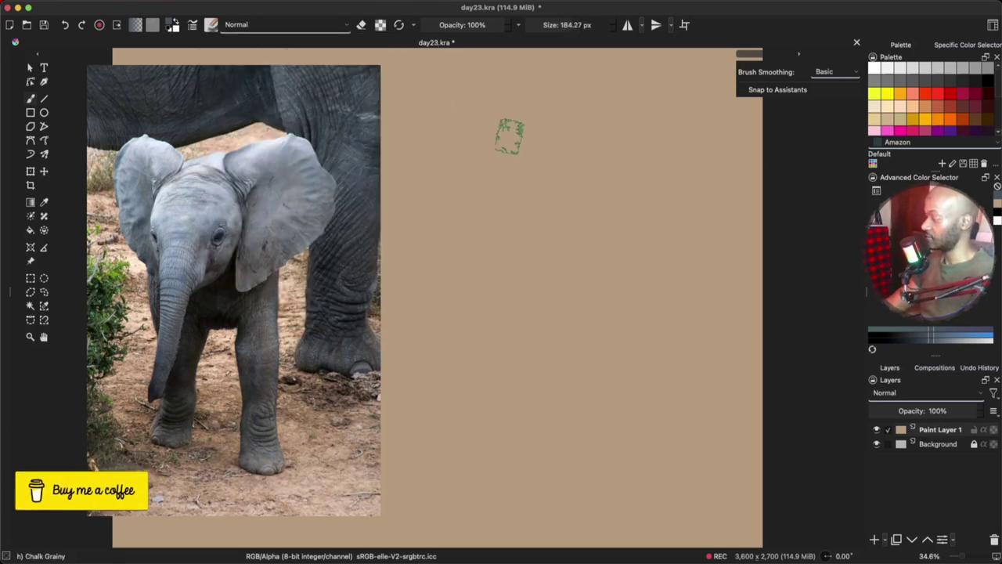
drag(448, 104, 470, 96)
drag(635, 86, 697, 340)
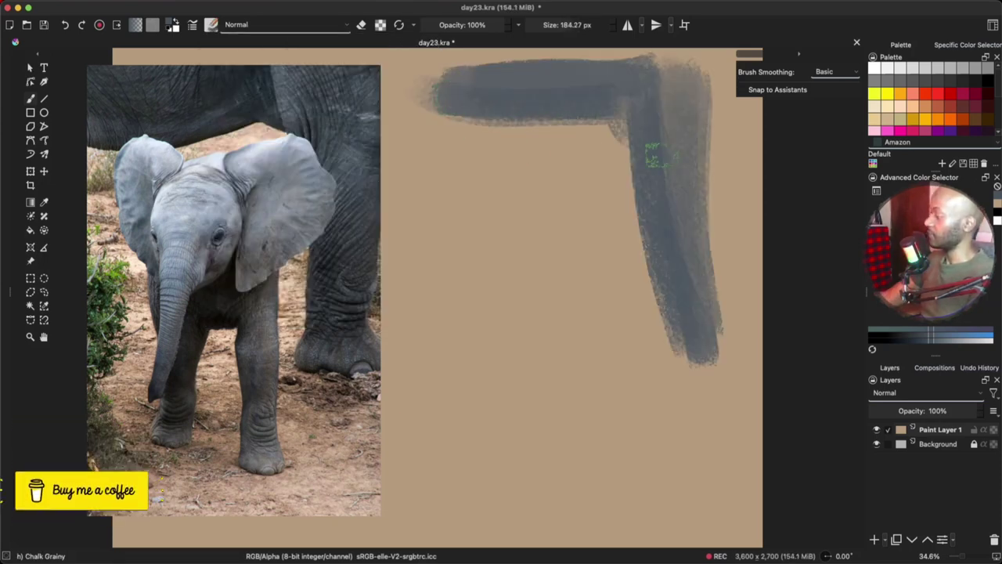
drag(642, 79, 701, 160)
mouse_move(690, 59)
mouse_down()
mouse_move(552, 59)
mouse_move(569, 67)
mouse_move(437, 60)
mouse_move(494, 79)
mouse_move(445, 83)
mouse_move(456, 78)
mouse_move(482, 107)
mouse_move(507, 86)
mouse_move(486, 112)
mouse_move(548, 75)
mouse_move(455, 79)
mouse_move(684, 98)
mouse_move(698, 81)
mouse_move(728, 105)
mouse_move(722, 289)
mouse_move(710, 207)
mouse_move(662, 337)
mouse_up()
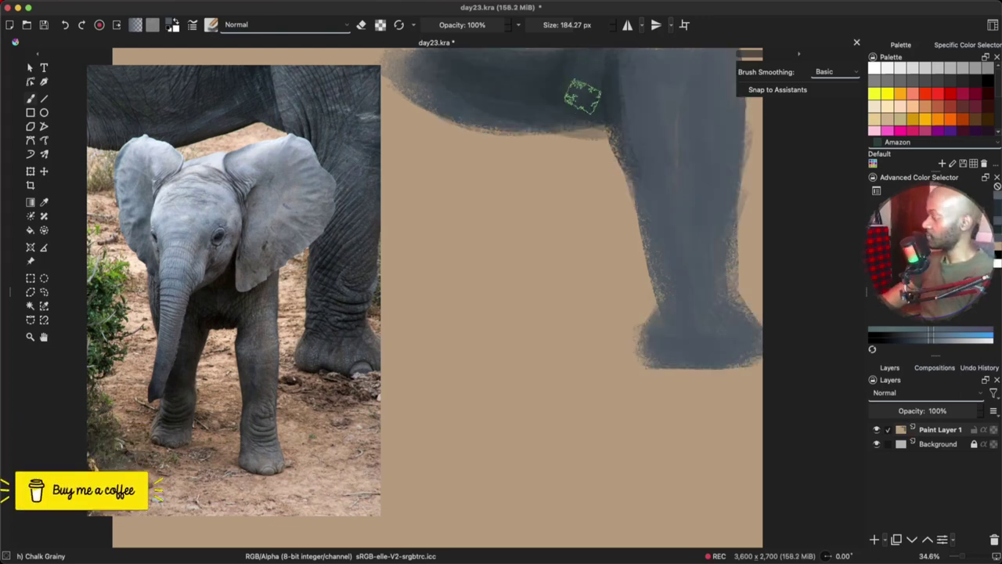
mouse_move(588, 89)
mouse_down()
mouse_move(543, 107)
mouse_move(534, 95)
mouse_move(543, 65)
mouse_move(538, 81)
mouse_move(448, 74)
mouse_move(591, 94)
mouse_up()
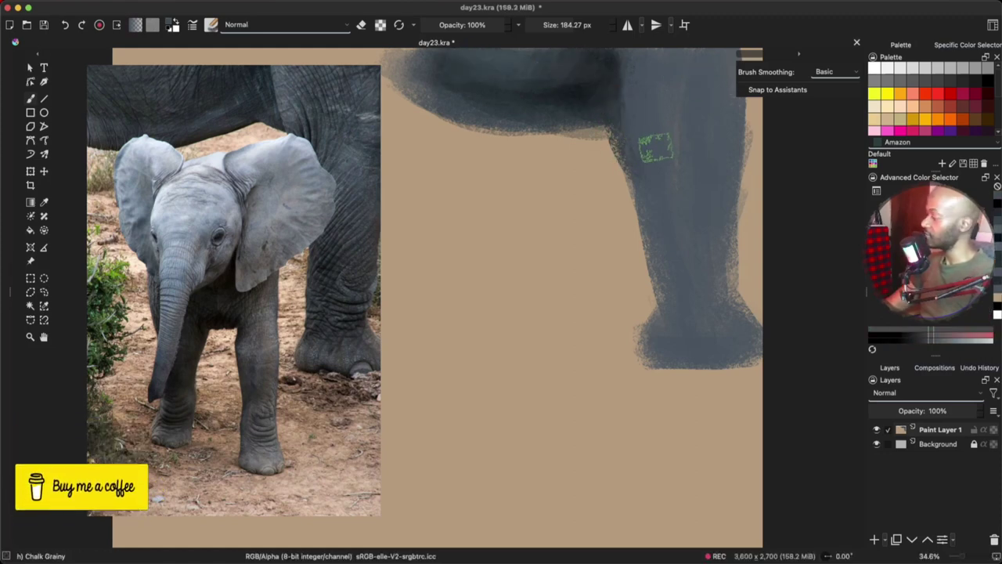
Step: Darken the adult elephant's upper leg and paint dark skin folds on it, starting with a brush of about 40 px
drag(656, 147, 633, 152)
key(bracketleft)
key(bracketleft)
key(bracketleft)
key(bracketleft)
key(bracketleft)
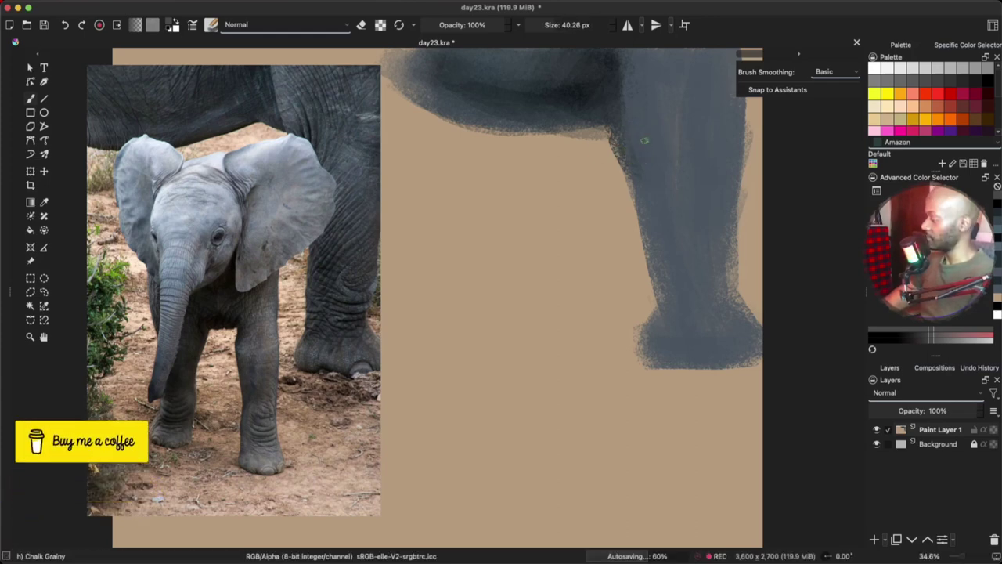
mouse_move(636, 121)
mouse_down()
mouse_move(644, 176)
mouse_move(633, 124)
mouse_move(643, 177)
mouse_move(655, 151)
mouse_up()
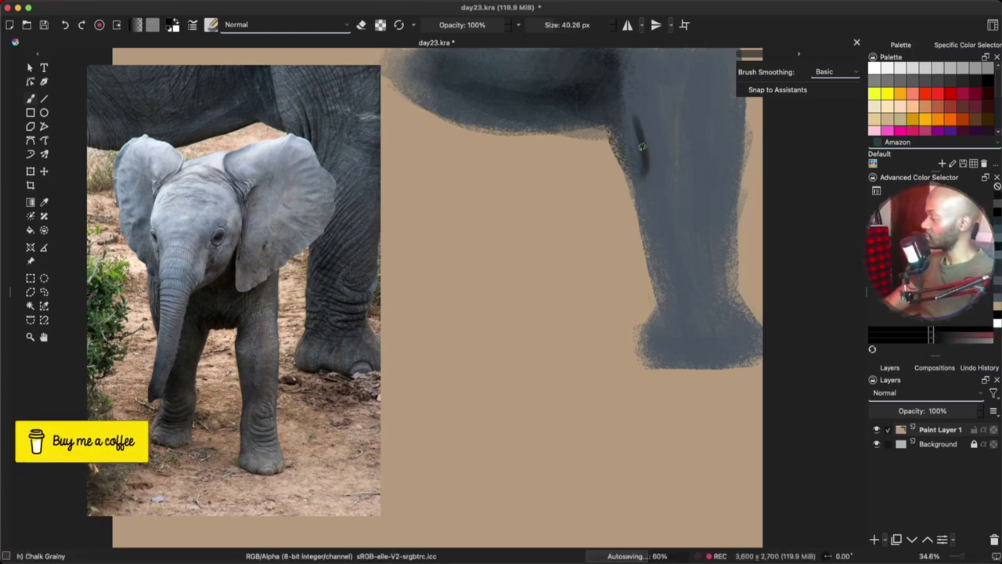
drag(656, 103, 659, 205)
mouse_move(669, 61)
mouse_down()
mouse_move(688, 141)
mouse_move(666, 167)
mouse_up()
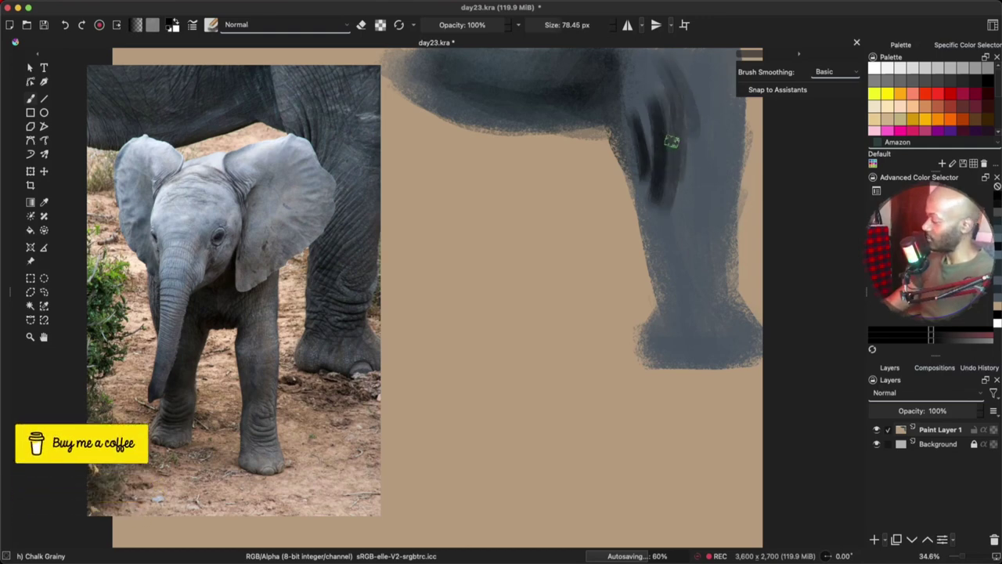
Step: Paint light streaks between the upper leg's dark folds and blend them down the leg with sampled grey at about 137 px
key(x)
mouse_move(632, 67)
mouse_down()
mouse_move(648, 146)
mouse_move(640, 132)
mouse_move(652, 127)
mouse_up()
drag(631, 97, 647, 175)
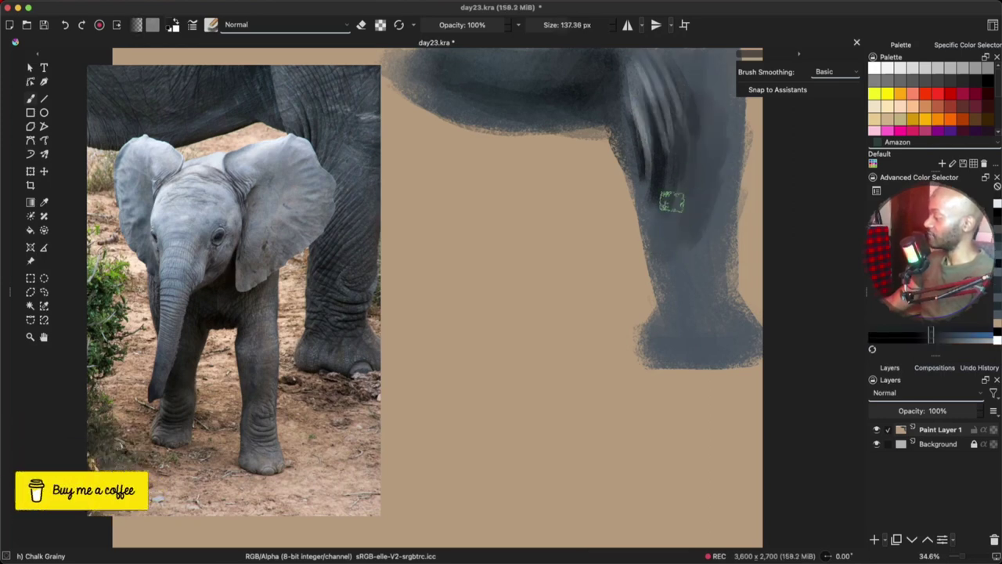
drag(621, 92, 652, 225)
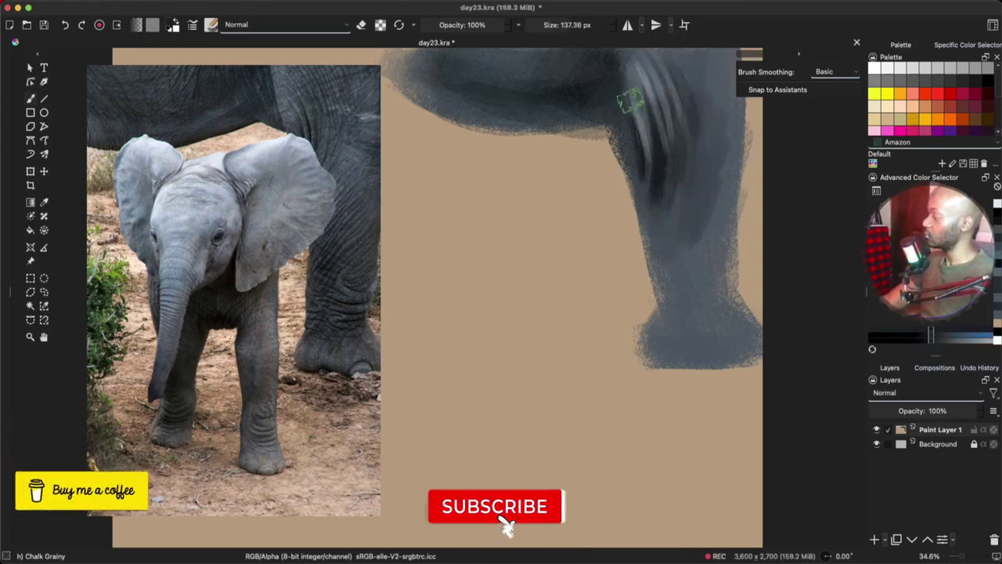
ctrl+click(638, 77)
drag(631, 96, 643, 172)
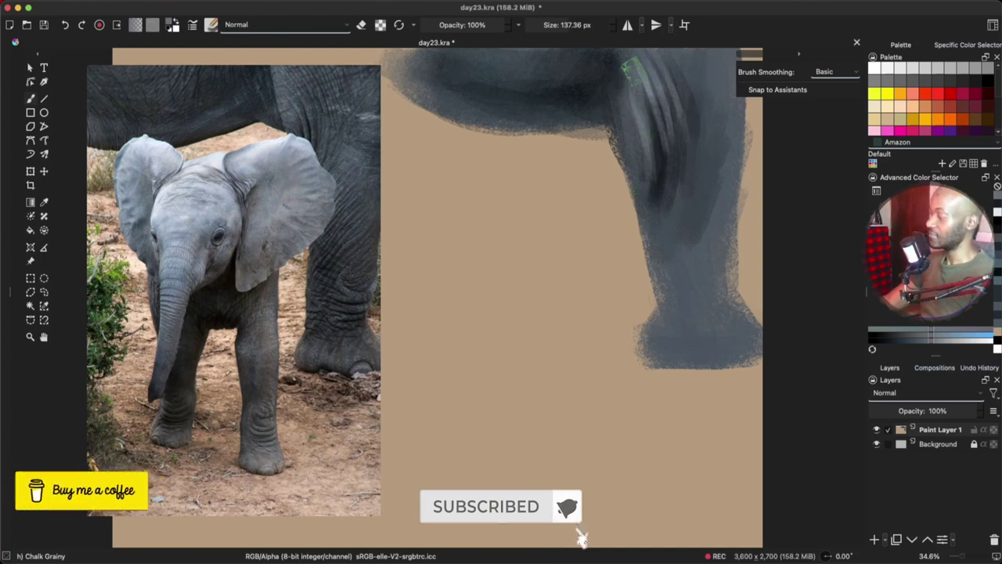
mouse_move(625, 69)
mouse_down()
mouse_move(651, 57)
mouse_move(676, 94)
mouse_move(662, 262)
mouse_up()
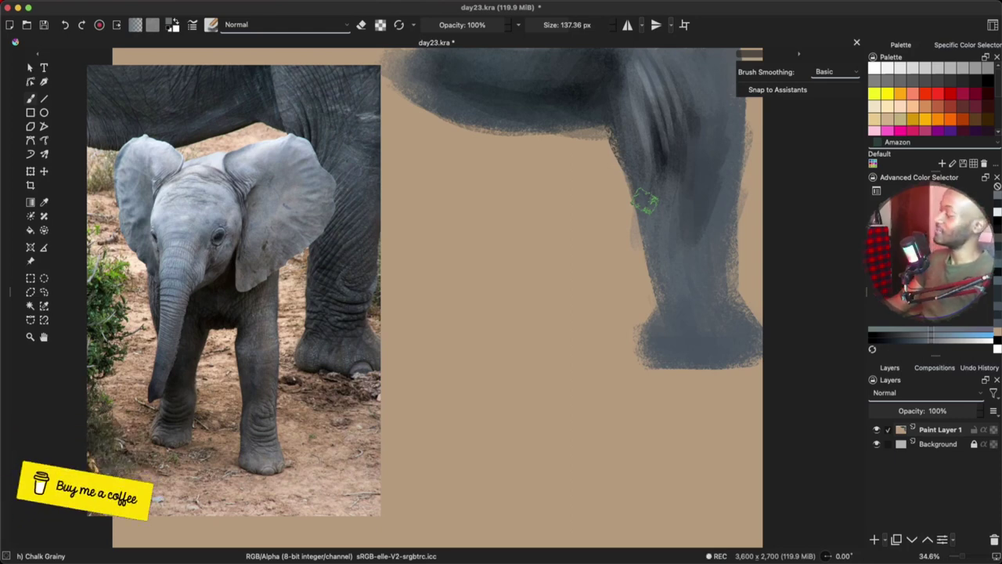
Step: Add a colour fill layer directly above the Background layer, using the tan sampled from the canvas
click(938, 443)
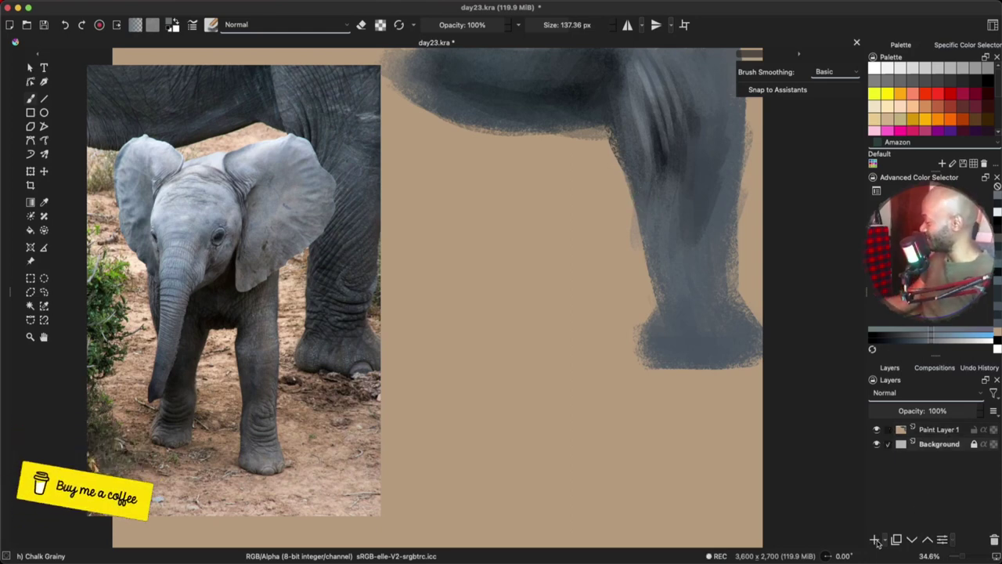
click(885, 540)
click(912, 454)
click(597, 185)
click(550, 310)
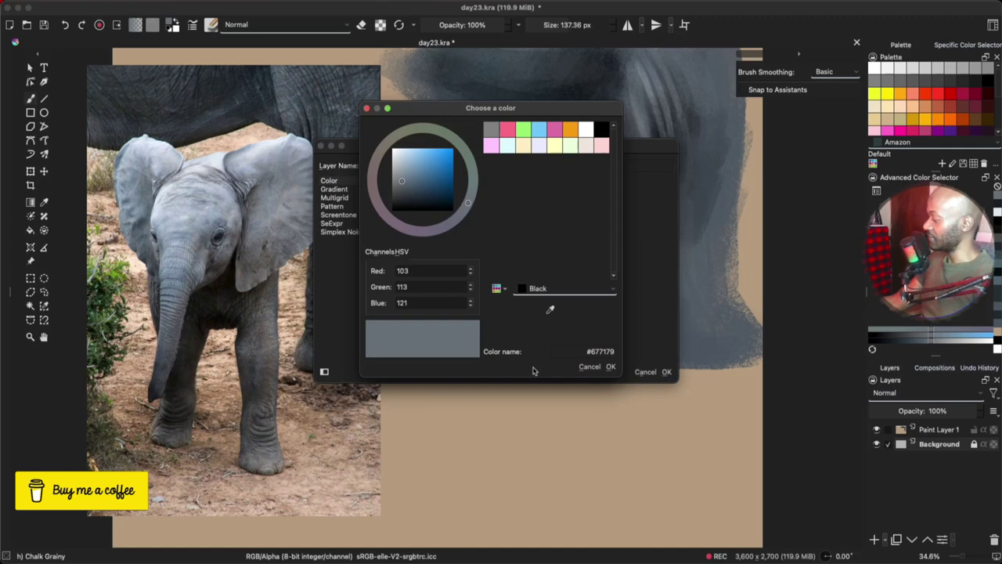
click(535, 420)
click(611, 367)
click(666, 372)
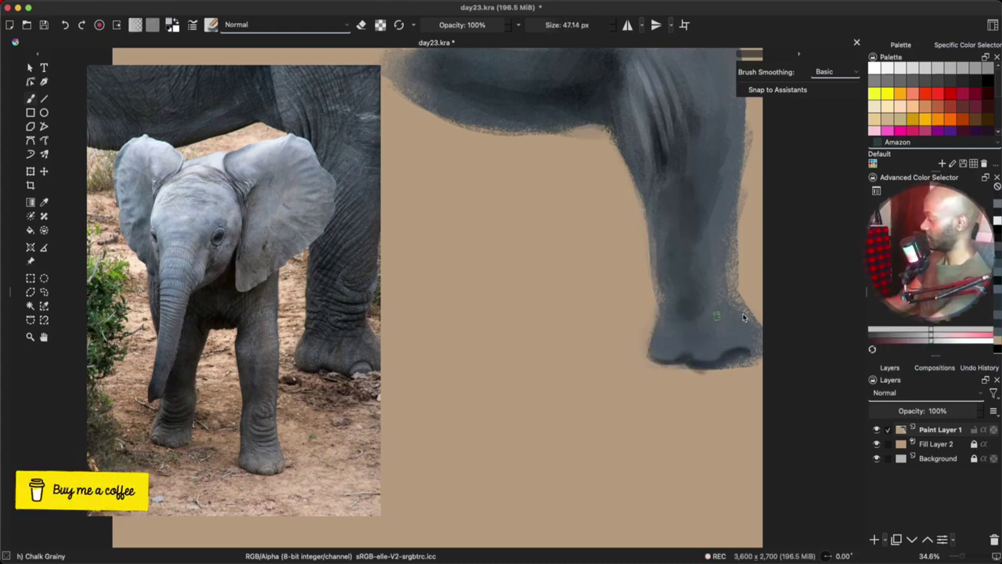
Step: Paint the adult elephant's foot with light toenails and dark shading between them, enlarging the brush to about 117 px for blending
drag(743, 317, 743, 317)
mouse_move(729, 360)
mouse_down()
mouse_move(698, 358)
mouse_move(723, 357)
mouse_move(671, 361)
mouse_up()
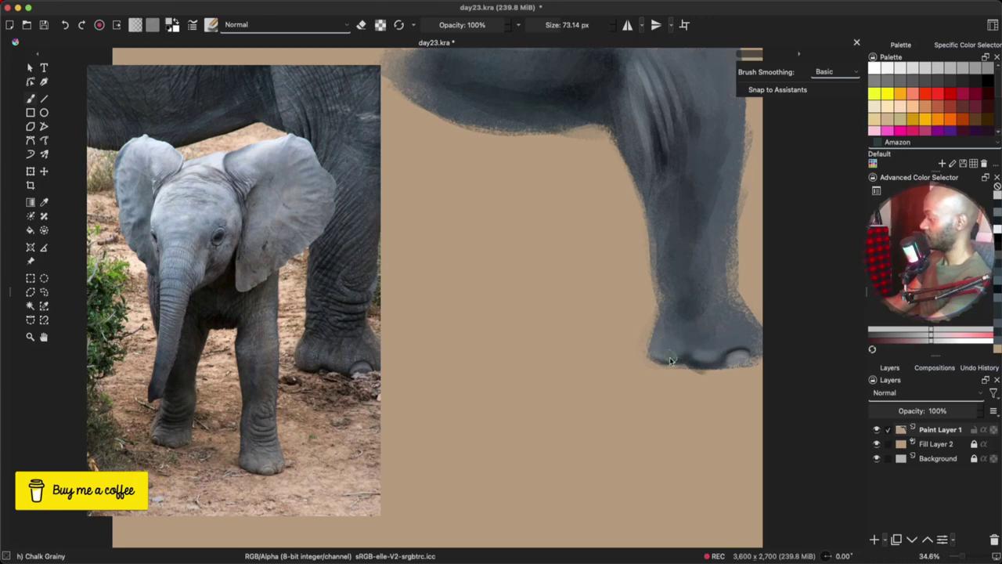
ctrl+click(716, 362)
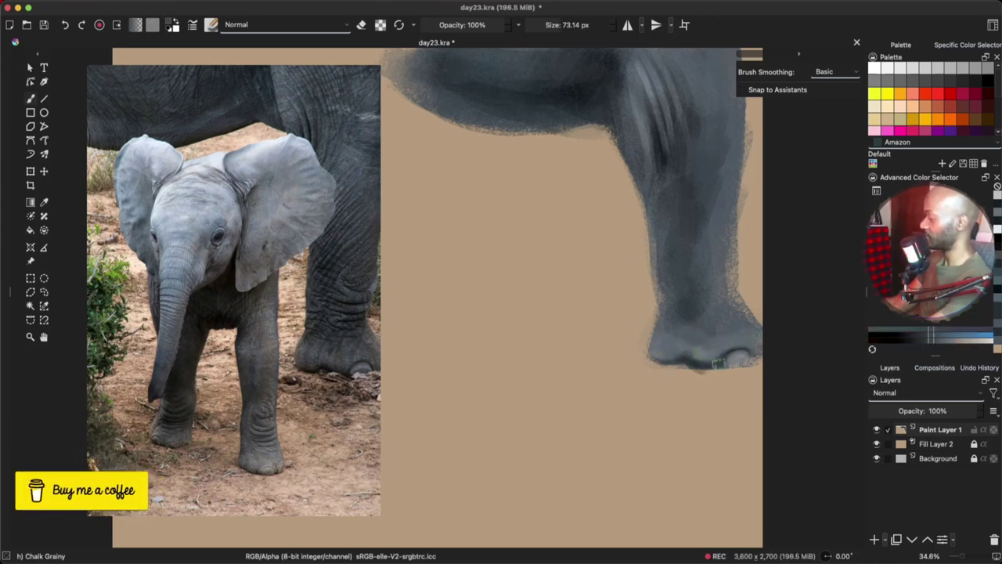
key(bracketright)
key(bracketright)
key(bracketright)
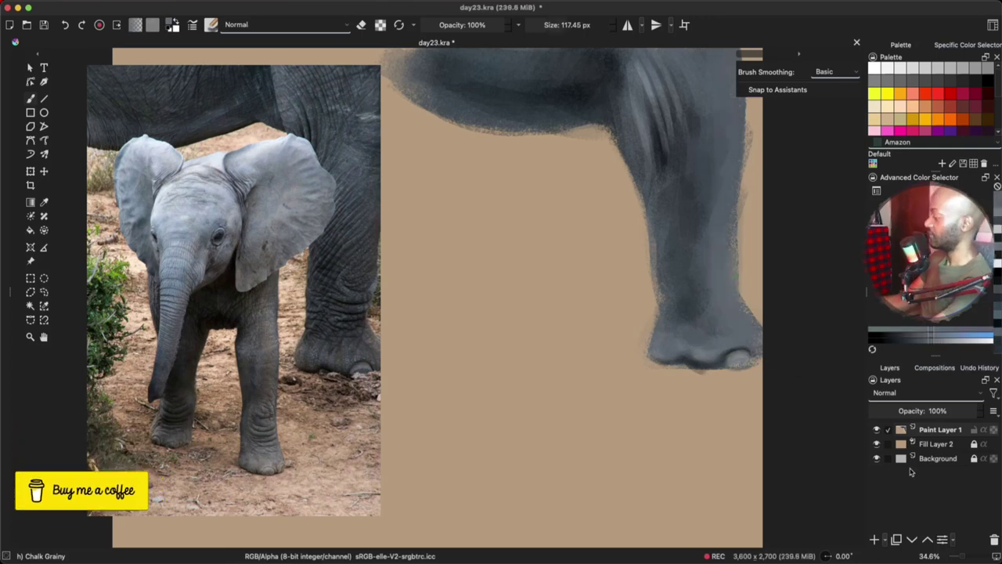
Step: Add one new paint layer above Paint Layer 1 and another directly above Fill Layer 2
click(887, 545)
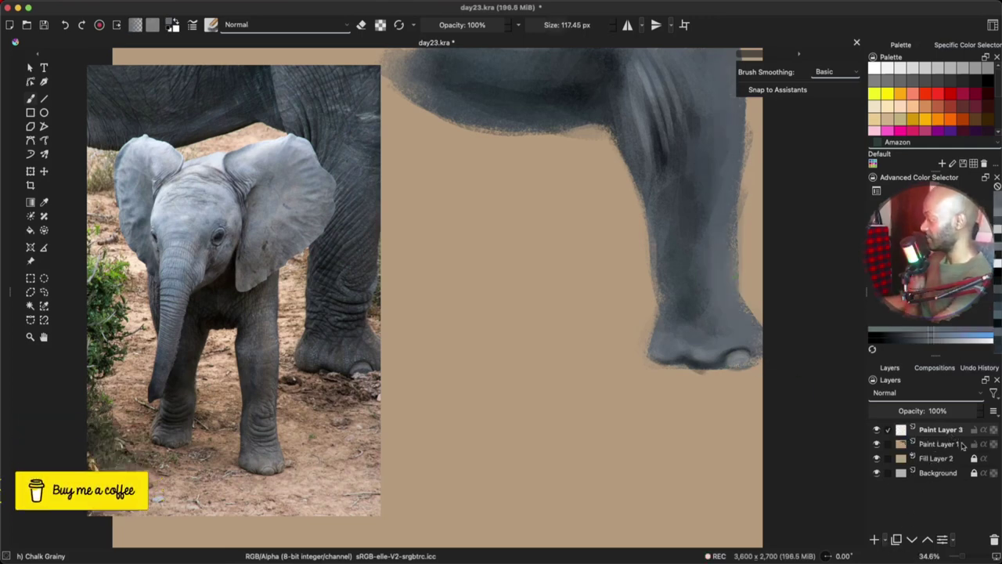
click(945, 460)
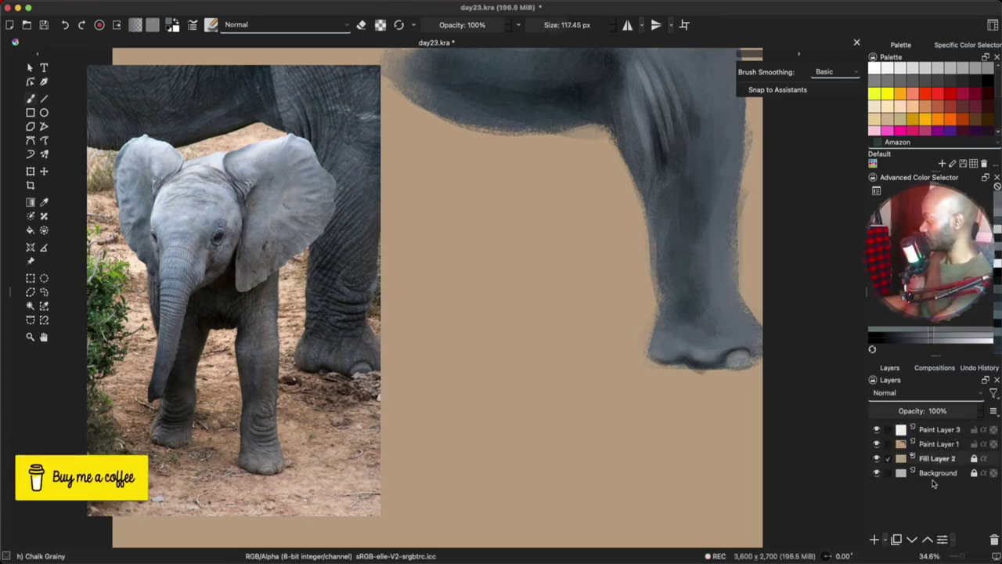
click(875, 539)
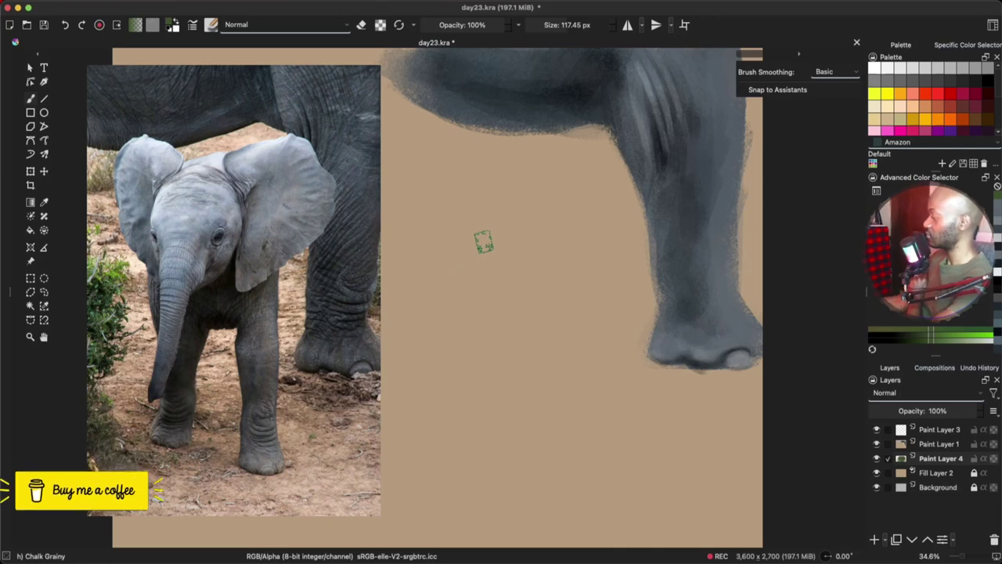
Step: Outline the tan area below the belly and beside the leg on Paint Layer 1, and clear it from that layer
click(935, 445)
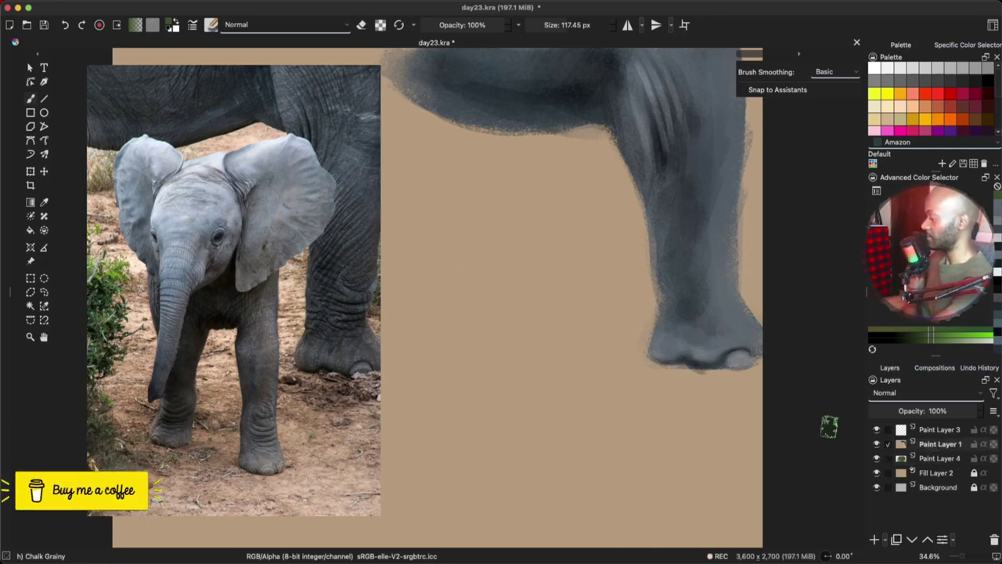
key(ctrl+r)
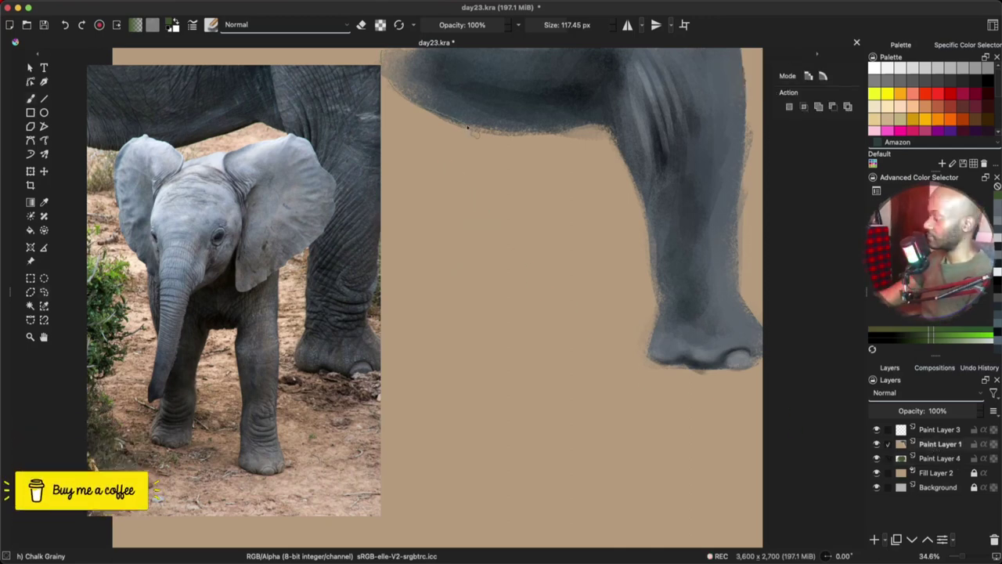
mouse_move(632, 285)
mouse_down()
mouse_move(633, 429)
mouse_move(560, 546)
mouse_up()
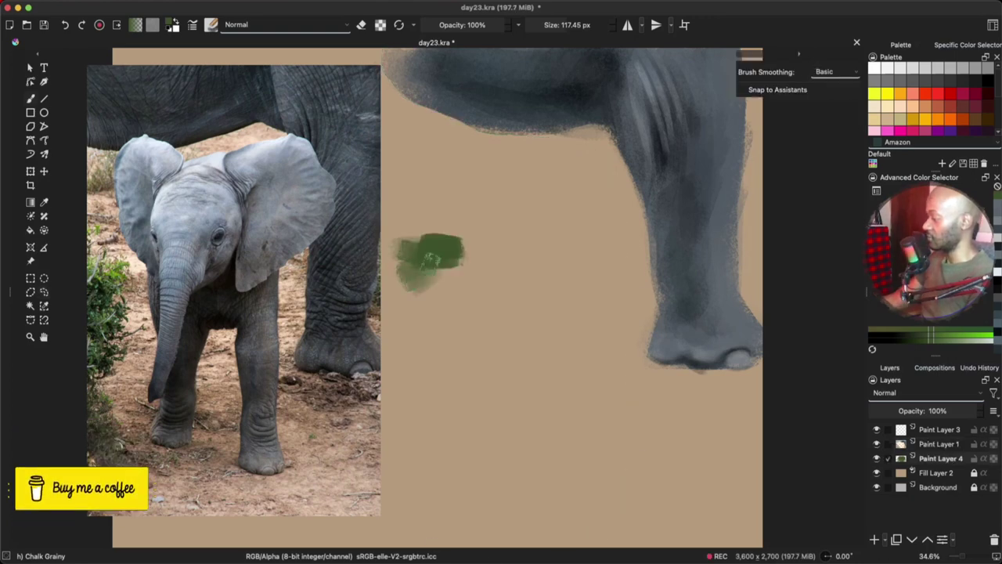
Step: Paint a tall dark green bush on Paint Layer 4 along the painting's edge beside the photo, fading to brownish grey at its base
mouse_move(429, 259)
mouse_down()
mouse_move(421, 296)
mouse_move(459, 274)
mouse_move(443, 302)
mouse_move(402, 297)
mouse_move(436, 326)
mouse_move(436, 316)
mouse_move(455, 322)
mouse_move(400, 348)
mouse_move(388, 234)
mouse_move(419, 364)
mouse_move(401, 364)
mouse_move(403, 349)
mouse_move(408, 385)
mouse_move(416, 394)
mouse_move(426, 382)
mouse_move(443, 385)
mouse_move(452, 396)
mouse_move(398, 409)
mouse_move(396, 387)
mouse_move(396, 428)
mouse_move(429, 424)
mouse_move(410, 409)
mouse_move(452, 422)
mouse_move(442, 444)
mouse_move(399, 458)
mouse_up()
key(bracketleft)
key(bracketright)
key(bracketright)
key(bracketleft)
key(bracketleft)
key(bracketleft)
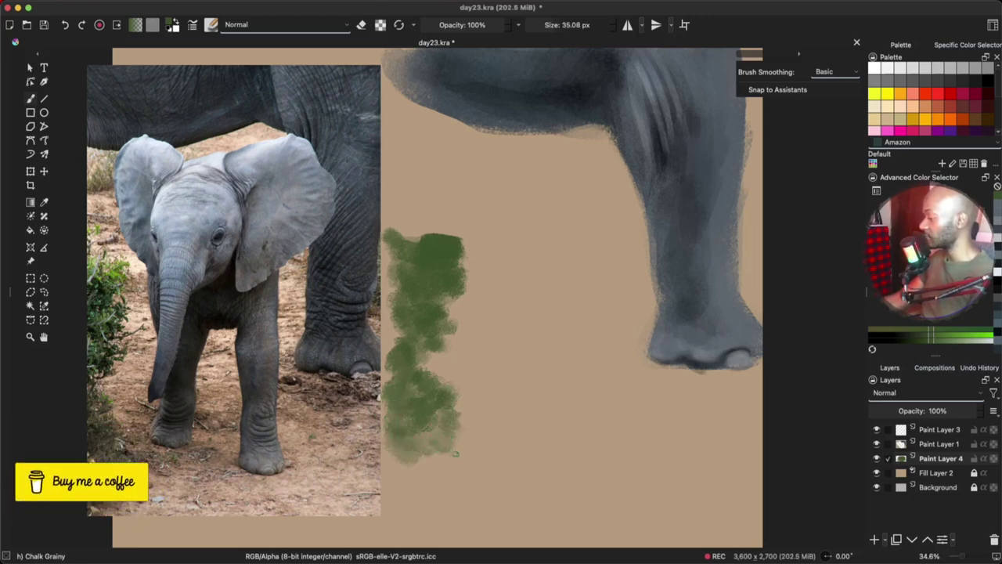
mouse_move(414, 417)
mouse_down()
mouse_move(423, 415)
mouse_move(399, 345)
mouse_move(394, 255)
mouse_up()
drag(439, 464, 452, 470)
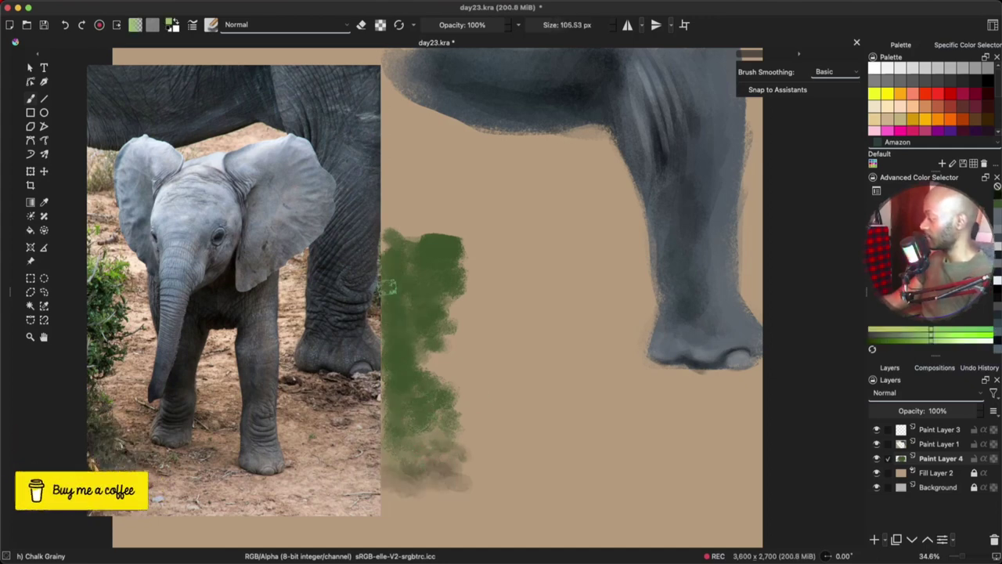
Step: Paint light green leaf highlights over the bush and small dark green sprigs along its edges, reducing the brush to about 20 px
key(l)
drag(433, 304, 398, 306)
drag(397, 306, 432, 304)
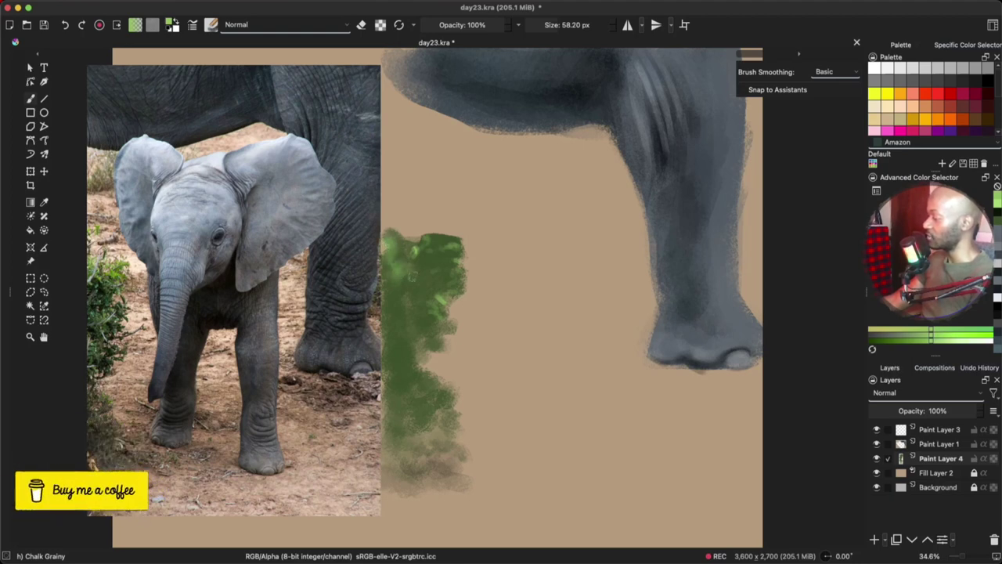
key(bracketright)
key(bracketright)
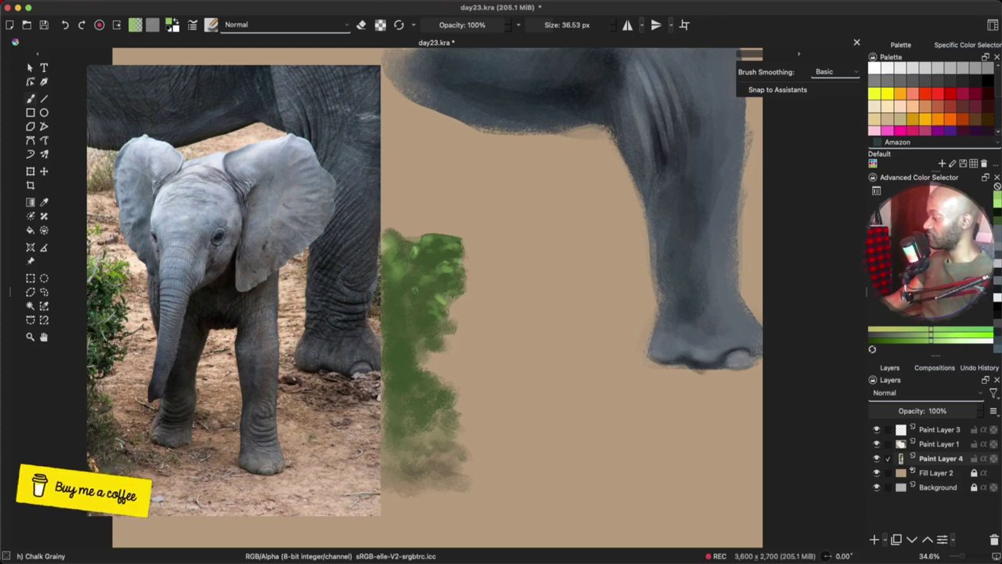
drag(422, 320, 431, 329)
drag(402, 350, 412, 360)
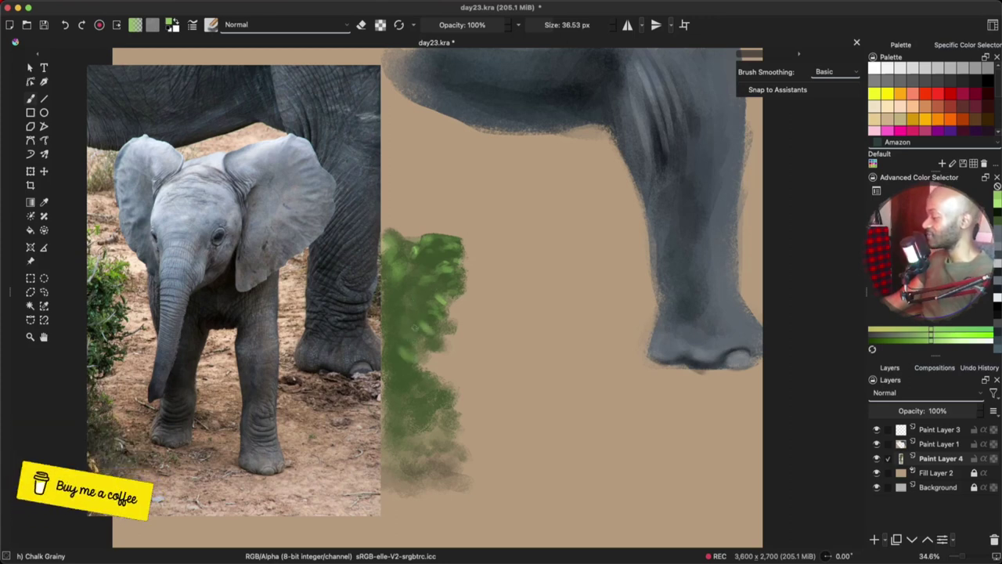
drag(450, 328, 472, 320)
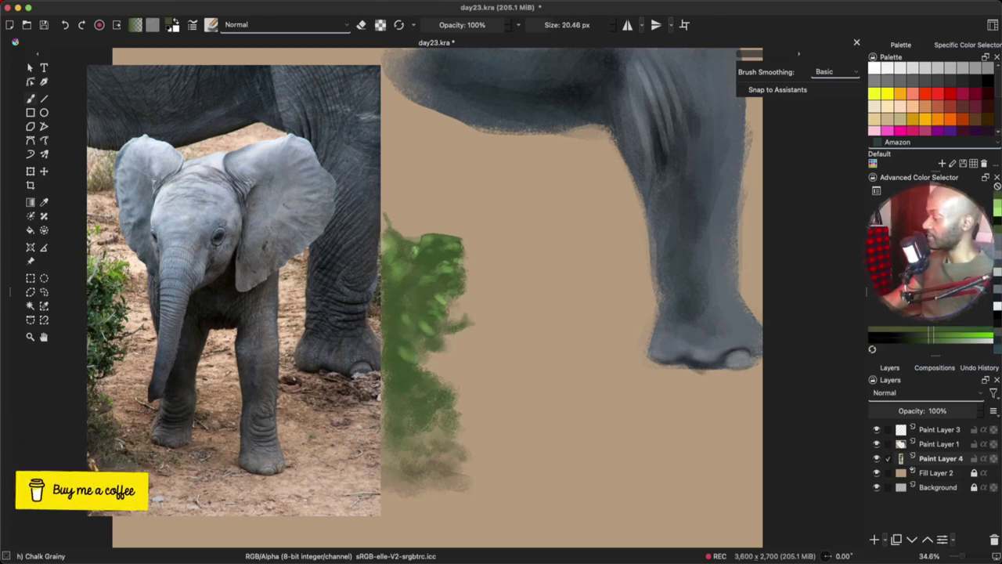
click(934, 448)
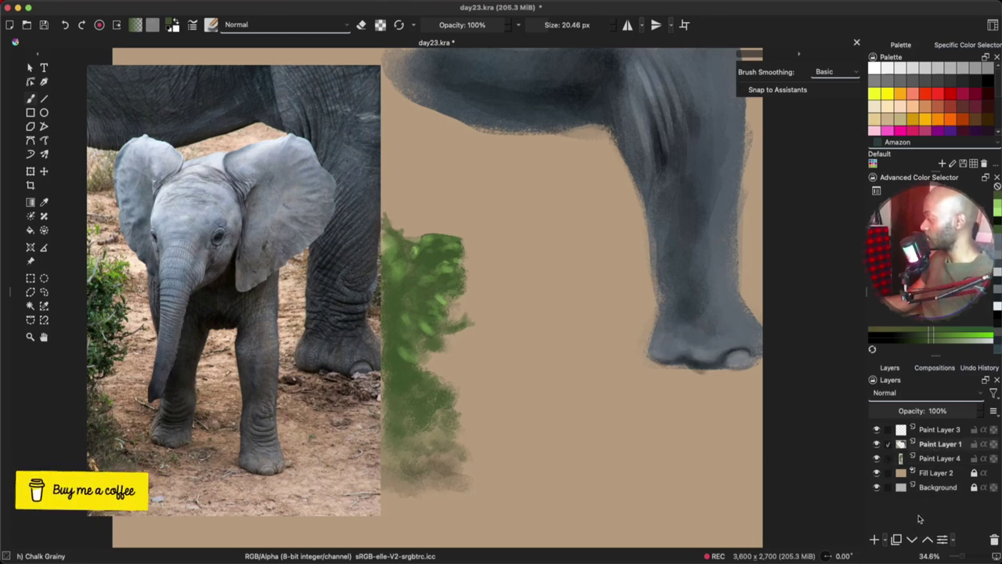
click(945, 432)
ctrl+click(214, 204)
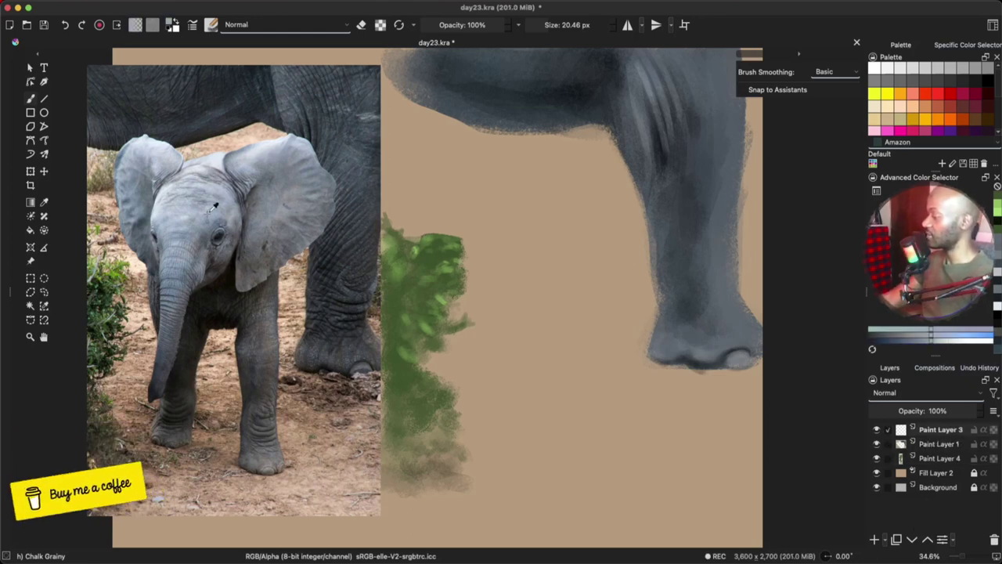
drag(610, 264, 664, 264)
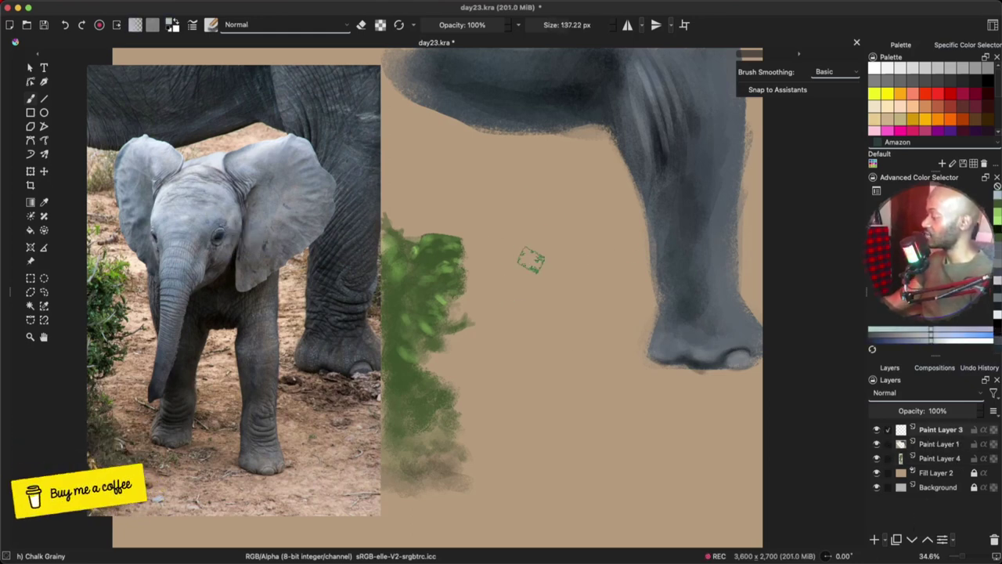
mouse_move(498, 285)
mouse_down()
mouse_move(523, 214)
mouse_move(557, 250)
mouse_move(568, 233)
mouse_move(533, 259)
mouse_up()
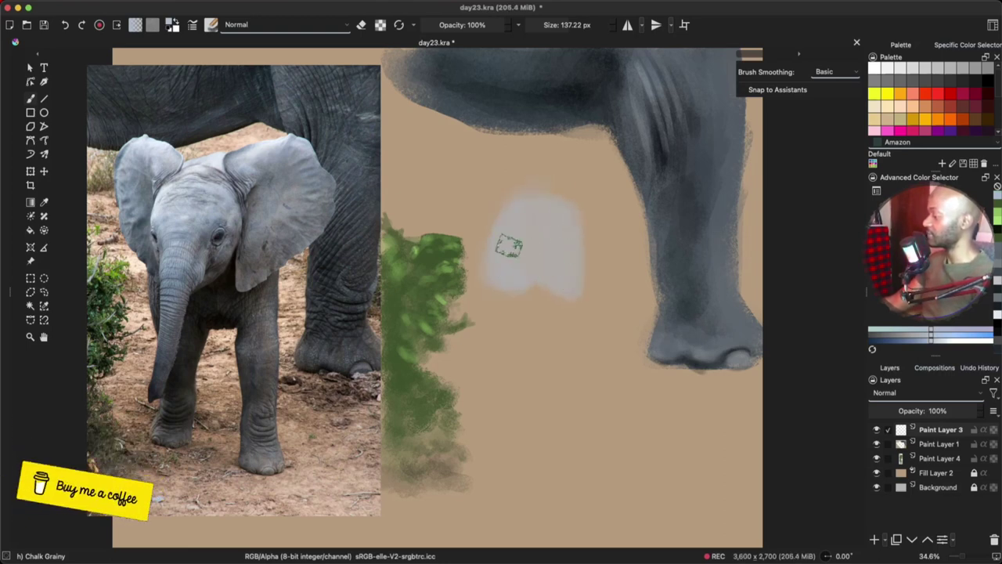
mouse_move(540, 200)
mouse_down()
mouse_move(642, 161)
mouse_move(654, 190)
mouse_move(631, 275)
mouse_move(649, 209)
mouse_move(624, 196)
mouse_move(646, 196)
mouse_move(647, 274)
mouse_move(606, 179)
mouse_move(576, 187)
mouse_move(598, 173)
mouse_up()
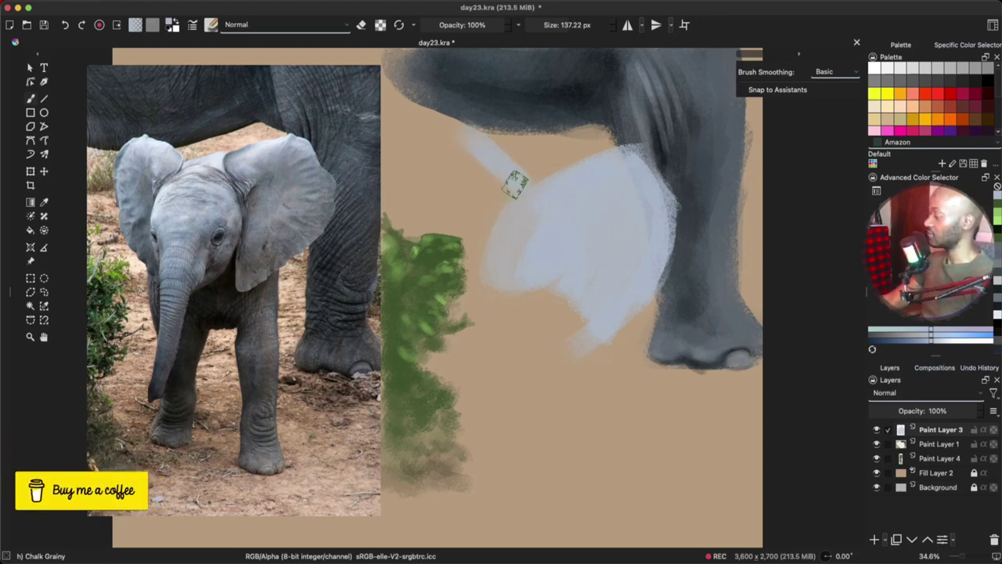
mouse_move(475, 141)
mouse_down()
mouse_move(478, 266)
mouse_move(510, 235)
mouse_move(466, 168)
mouse_move(473, 188)
mouse_move(563, 242)
mouse_move(510, 180)
mouse_up()
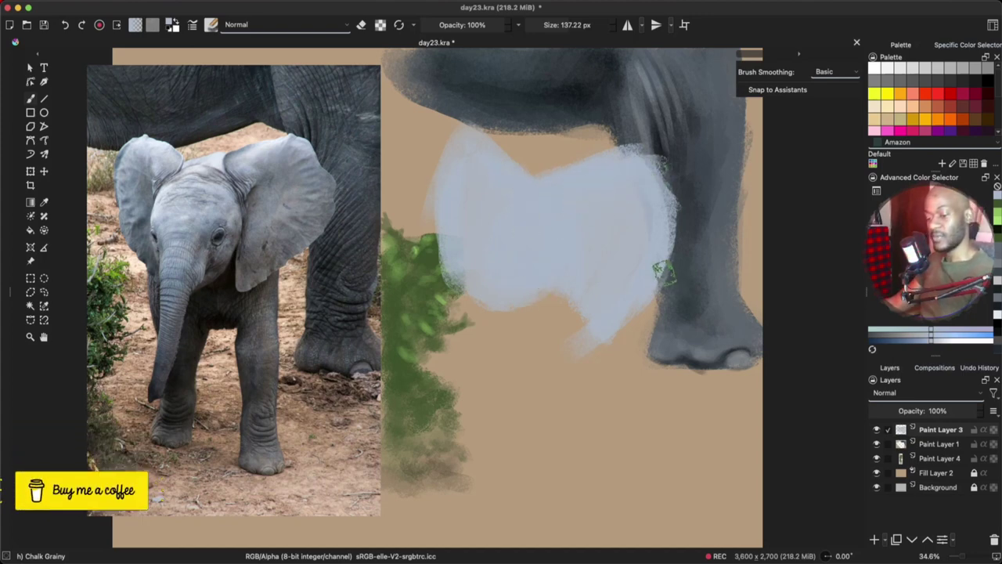
click(993, 539)
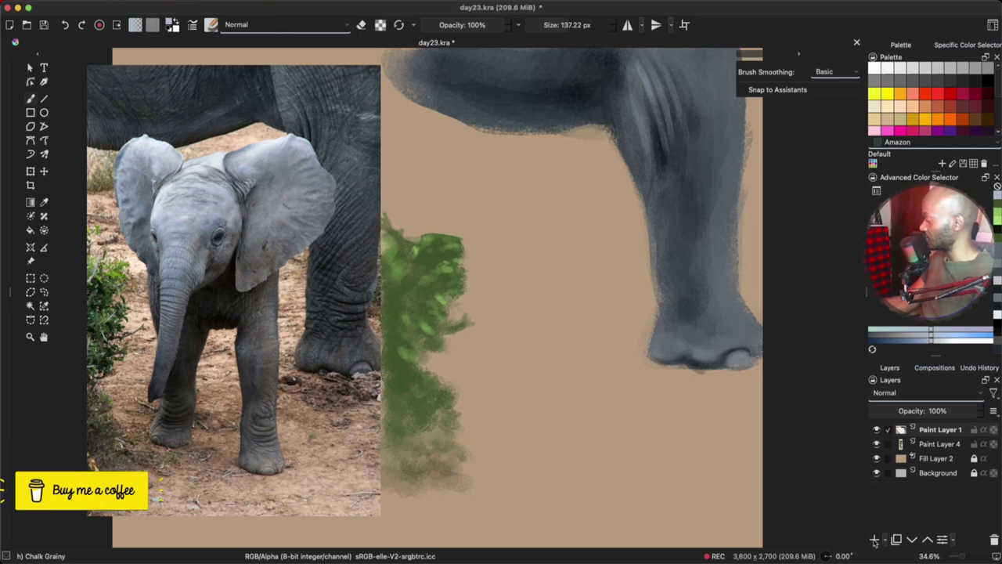
Step: Add a new paint layer above Paint Layer 1 and shift the bush on Paint Layer 4 partly behind the reference photo
click(874, 539)
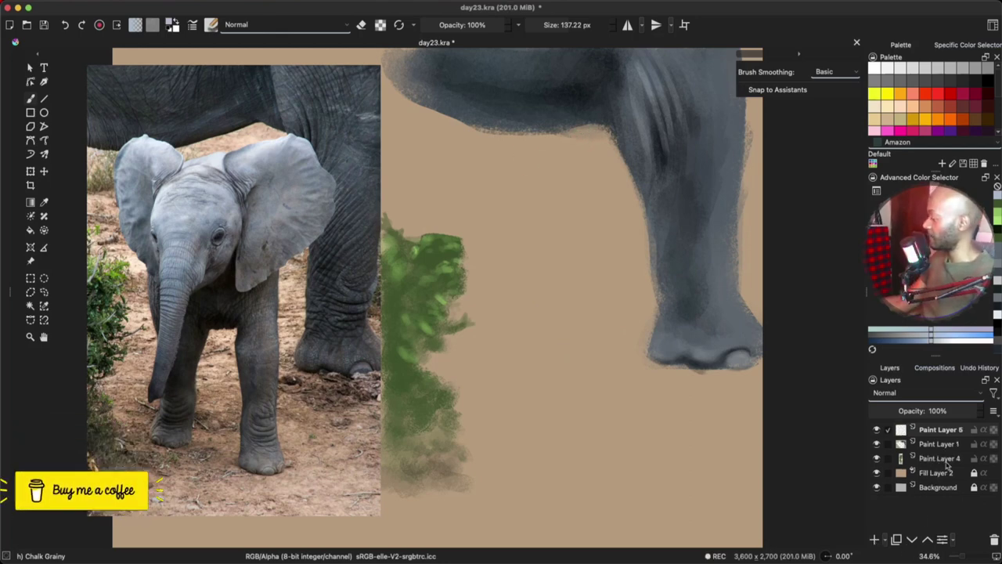
click(942, 460)
key(t)
drag(553, 412, 489, 429)
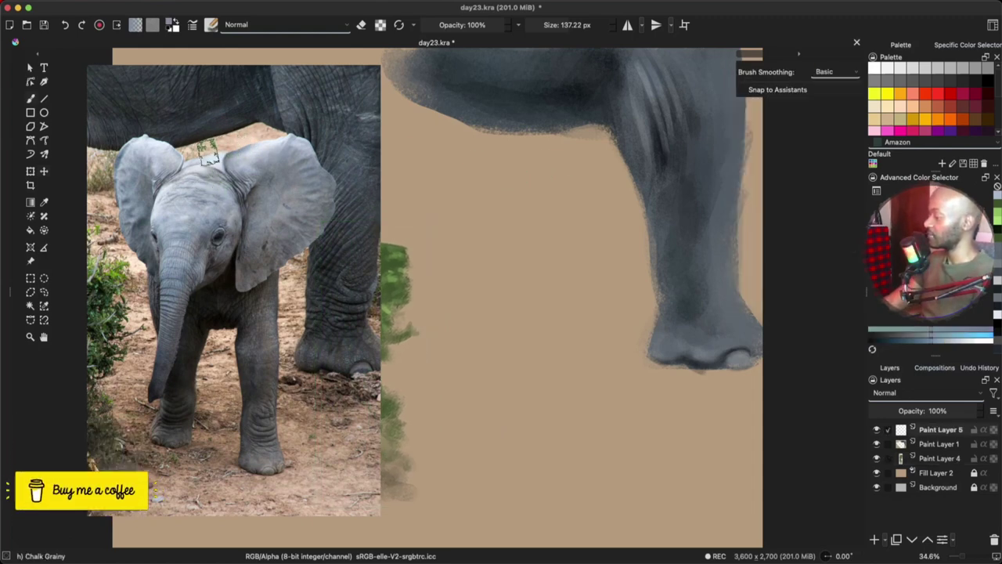
Step: Block in the baby elephant's ears in blue-grey and its head in light grey on Paint Layer 5 with a 137 px brush
mouse_move(493, 184)
mouse_down()
mouse_move(543, 320)
mouse_move(551, 273)
mouse_move(519, 273)
mouse_move(539, 161)
mouse_move(548, 197)
mouse_move(535, 176)
mouse_up()
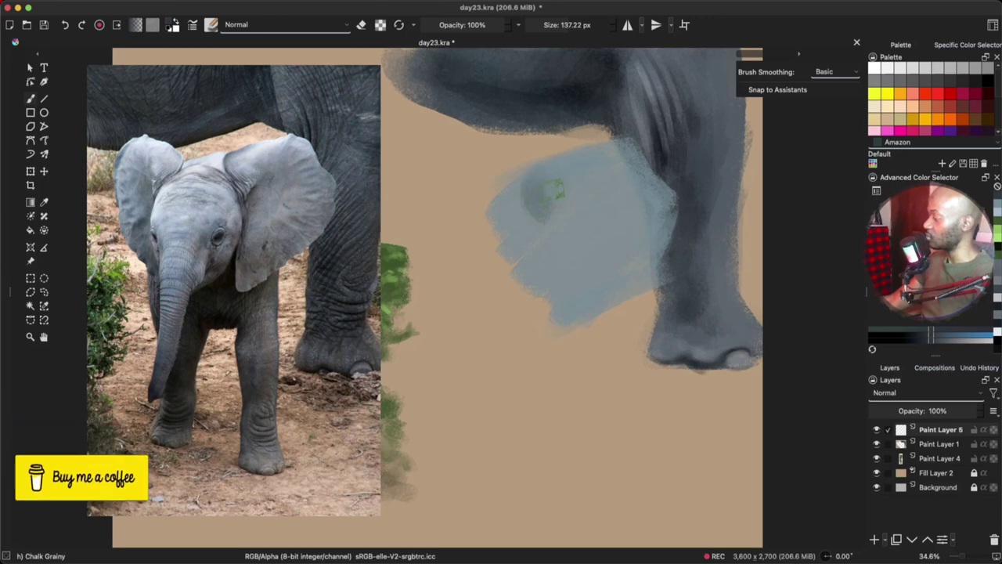
ctrl+click(555, 188)
mouse_move(562, 217)
mouse_down()
mouse_move(562, 185)
mouse_move(548, 215)
mouse_up()
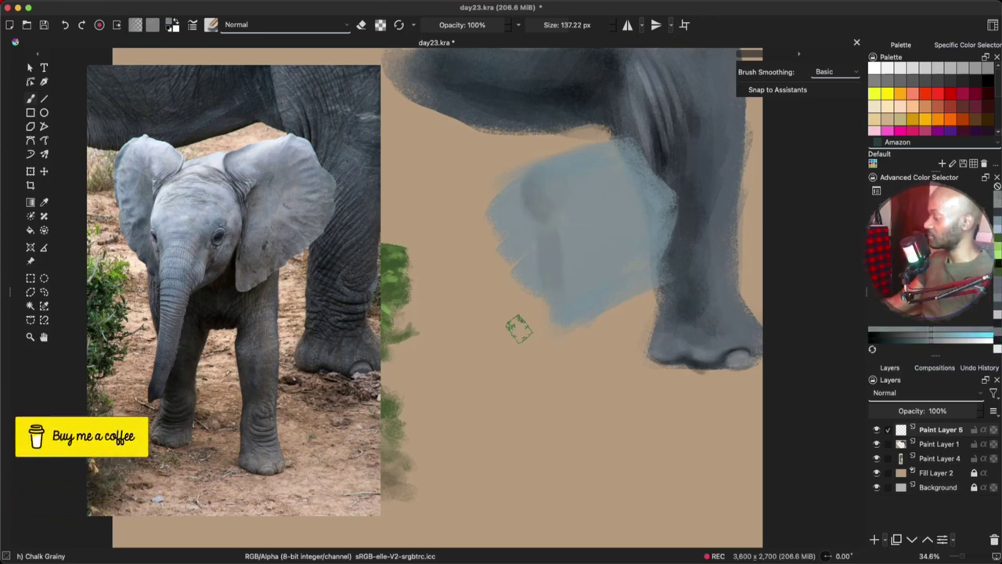
mouse_move(517, 329)
mouse_down()
mouse_move(472, 198)
mouse_move(462, 207)
mouse_move(462, 189)
mouse_move(418, 157)
mouse_up()
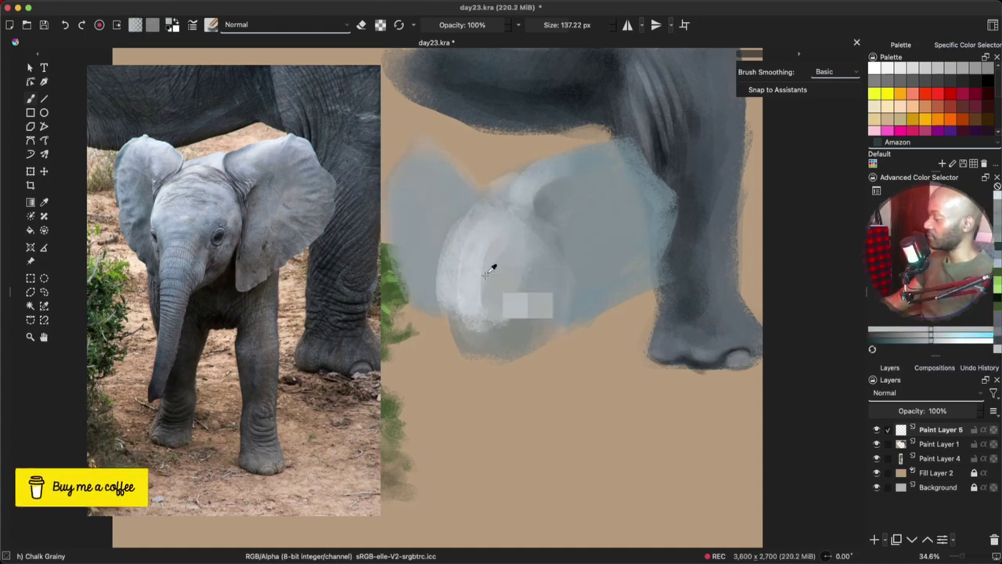
Step: Paint the baby elephant's long trunk in pale grey and its belly and legs in darker grey
ctrl+click(494, 266)
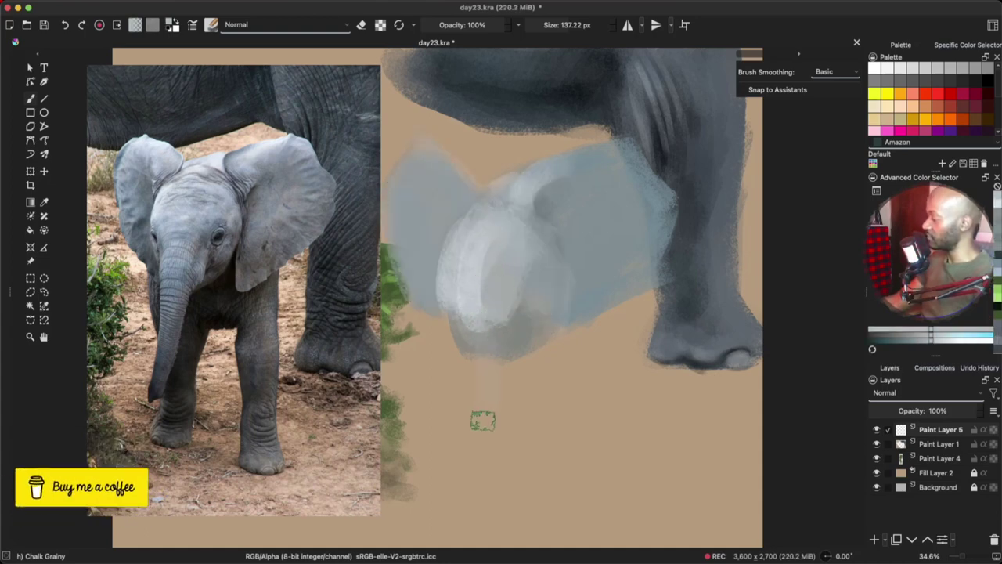
mouse_move(485, 326)
mouse_down()
mouse_move(477, 424)
mouse_move(475, 351)
mouse_move(486, 343)
mouse_move(468, 488)
mouse_up()
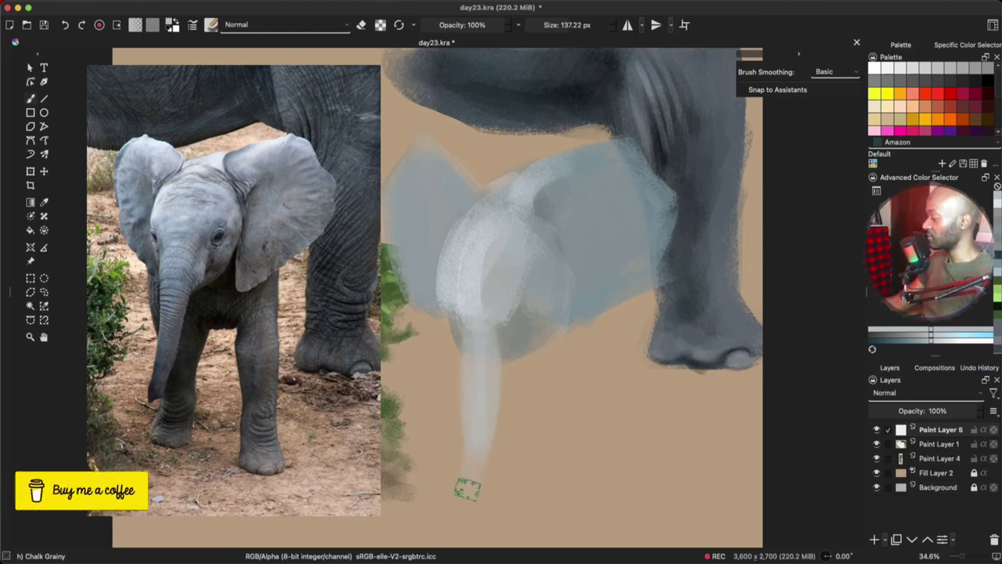
drag(471, 333, 463, 487)
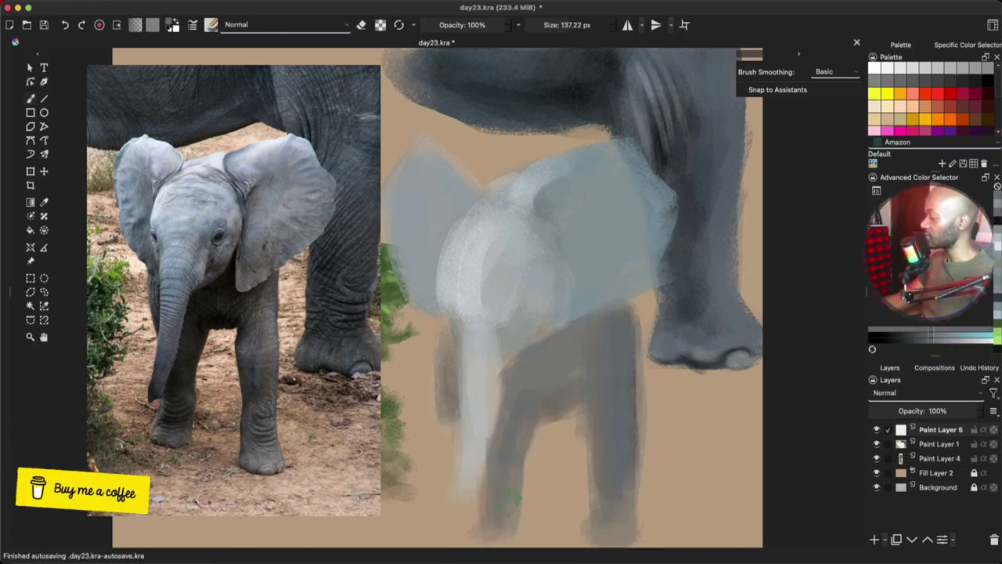
drag(521, 474, 480, 526)
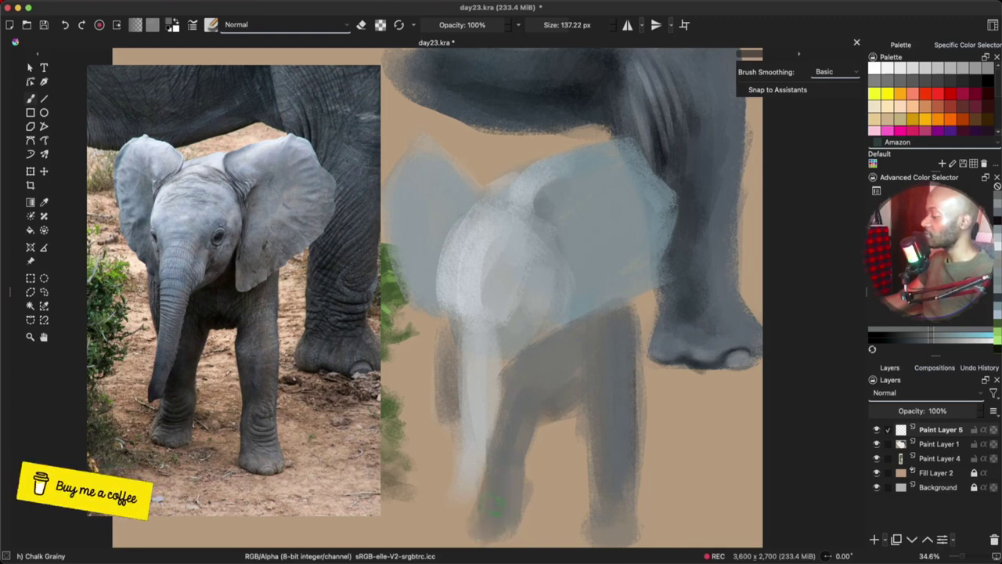
drag(447, 338, 470, 406)
Step: Widen the trunk and layer its length down to the tip with light and mid greys sampled from the painting
ctrl+click(478, 382)
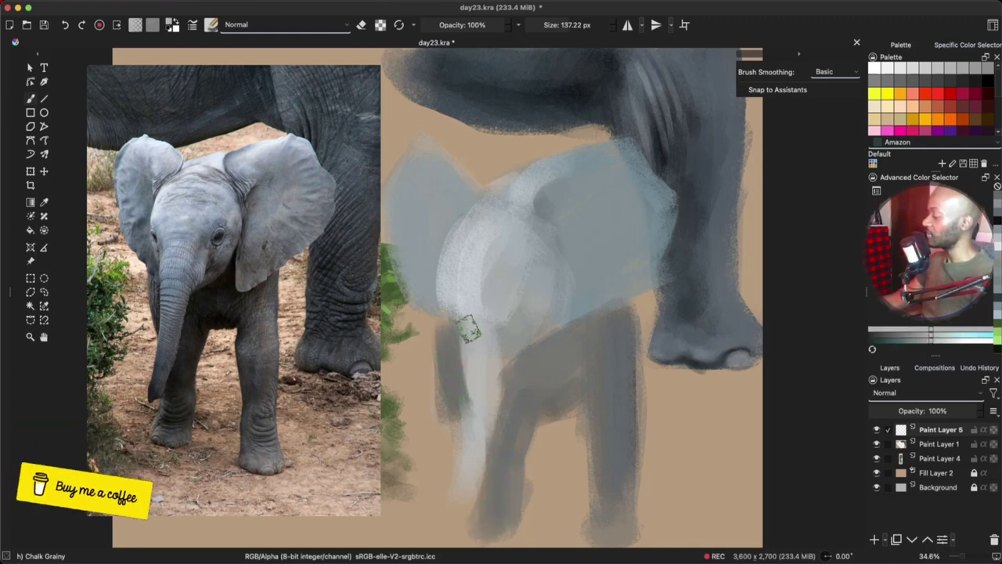
drag(467, 330, 476, 430)
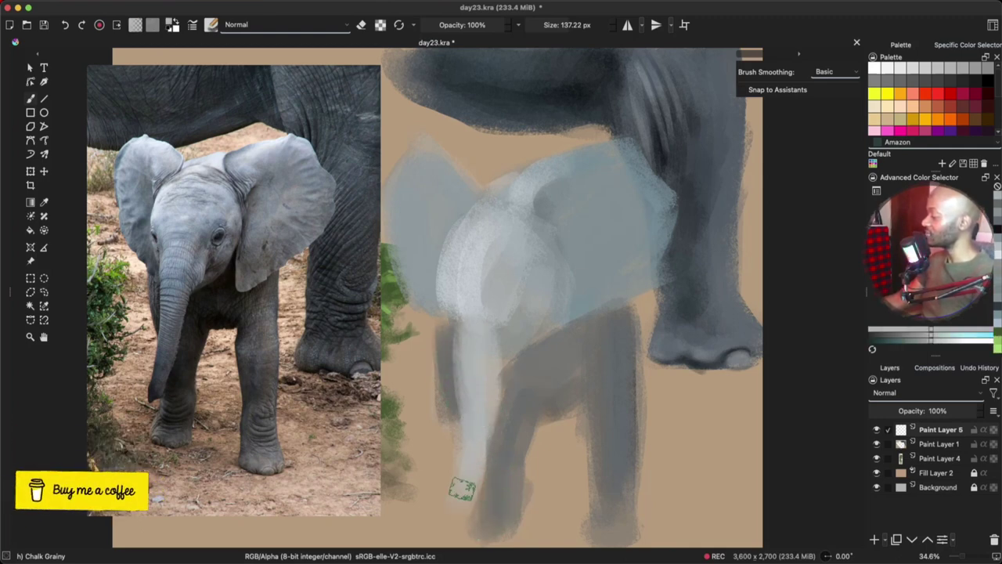
ctrl+click(536, 364)
ctrl+click(486, 416)
ctrl+click(481, 352)
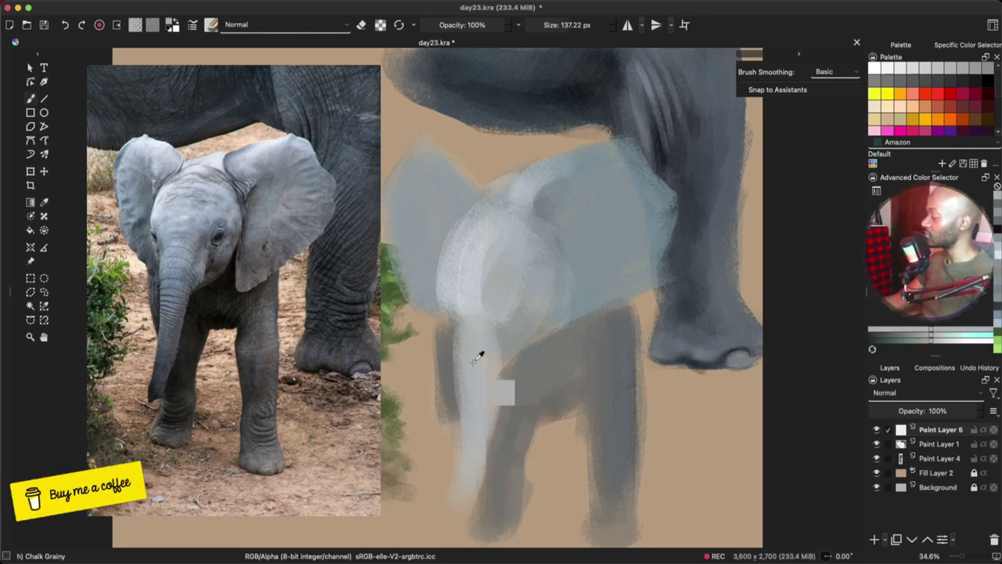
drag(490, 358, 463, 510)
ctrl+click(490, 371)
ctrl+click(488, 365)
drag(482, 368, 459, 512)
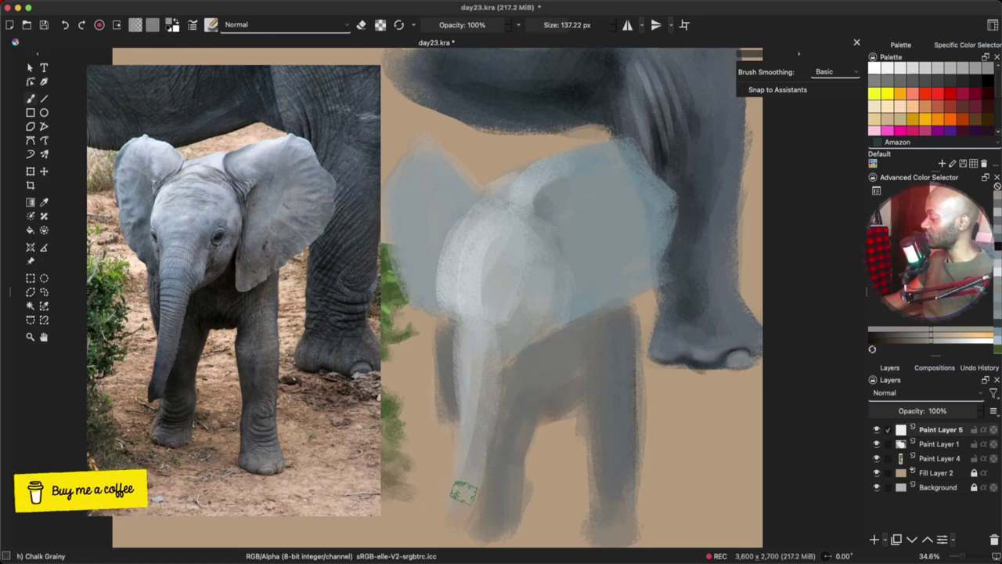
Step: Blend the base of the trunk into the face and shade down to its tip using greys sampled around them
ctrl+click(502, 330)
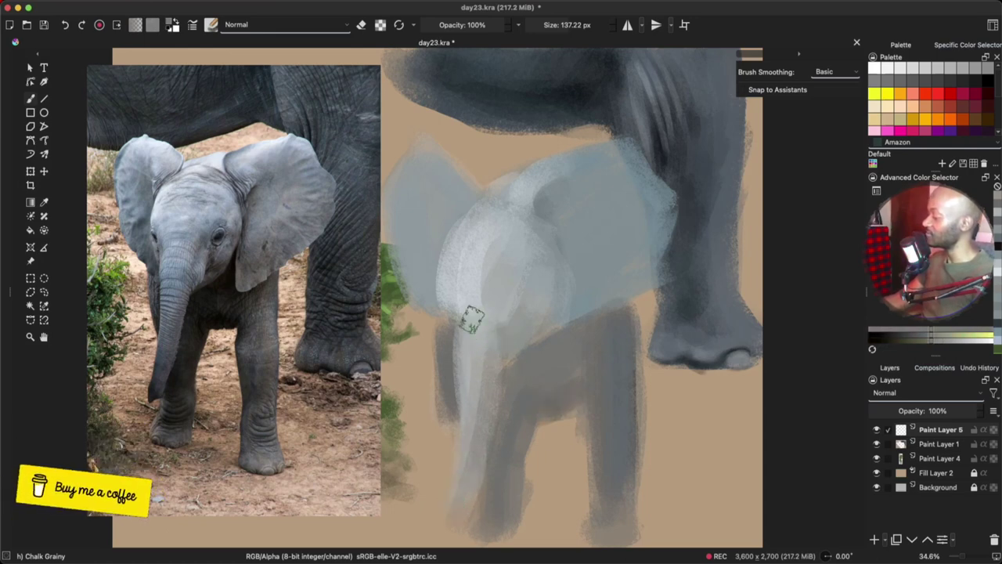
mouse_move(472, 319)
mouse_down()
mouse_move(510, 325)
mouse_move(465, 325)
mouse_move(469, 368)
mouse_up()
ctrl+click(509, 326)
ctrl+click(466, 326)
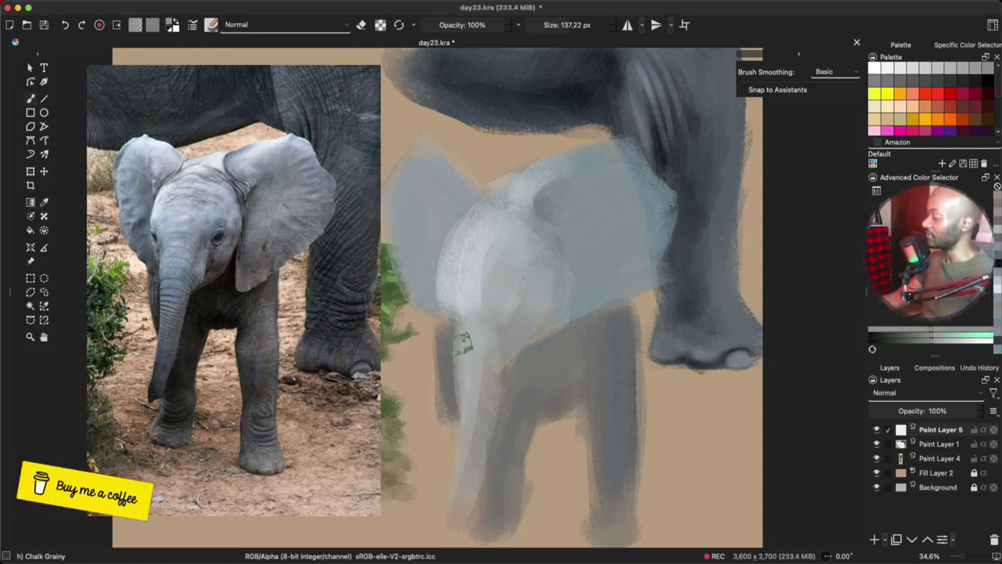
ctrl+click(469, 299)
drag(451, 283, 468, 347)
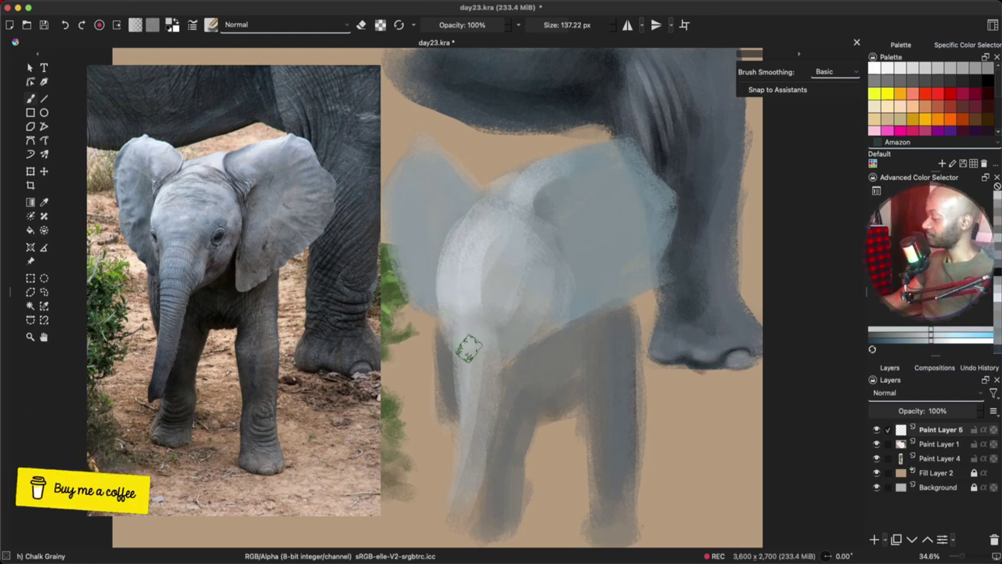
ctrl+click(424, 293)
ctrl+click(453, 307)
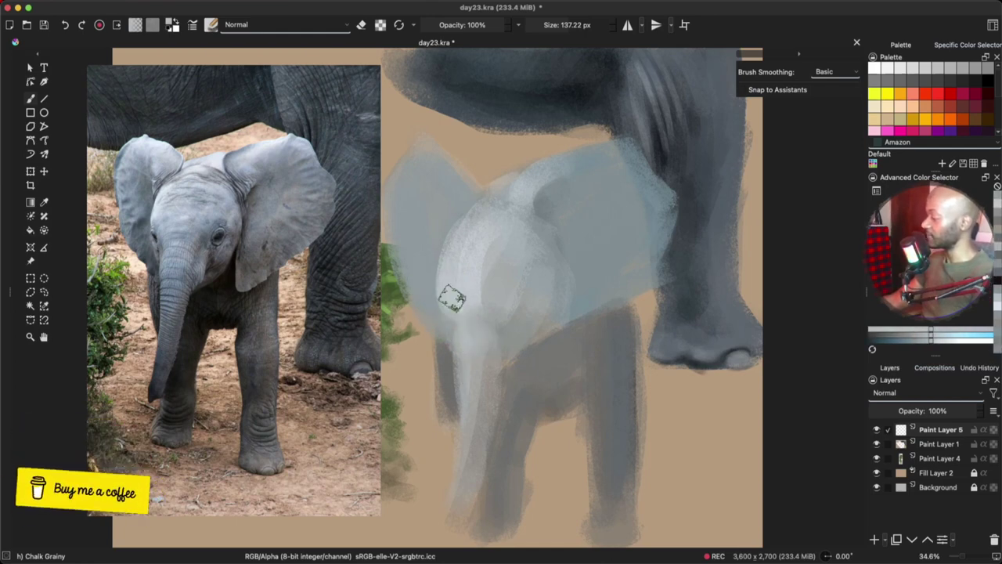
ctrl+click(459, 374)
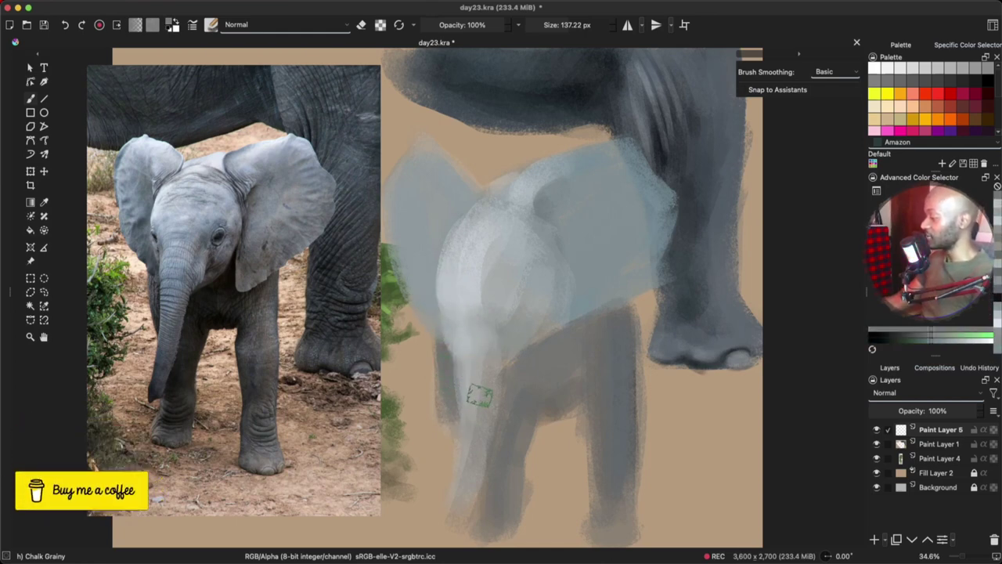
drag(480, 395, 458, 512)
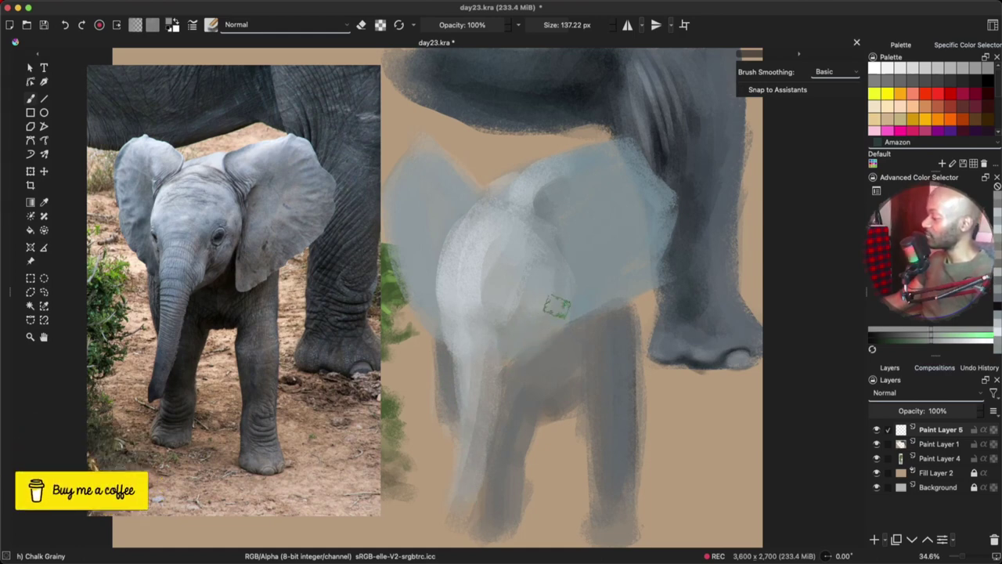
Step: Darken the chest below the head, extend the large ear's lower tip over it in blue-grey, and smooth the trunk's greys
ctrl+click(532, 232)
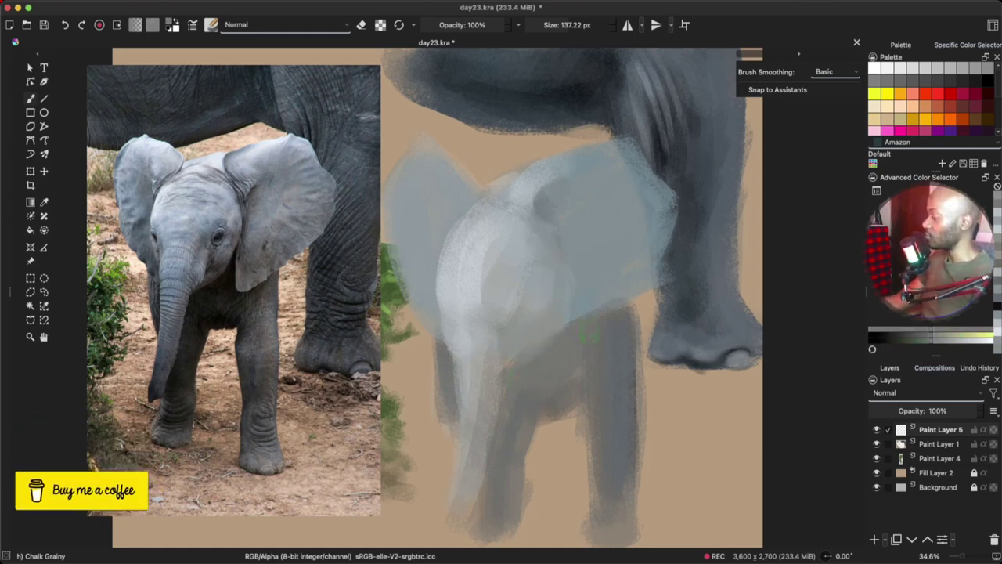
click(917, 277)
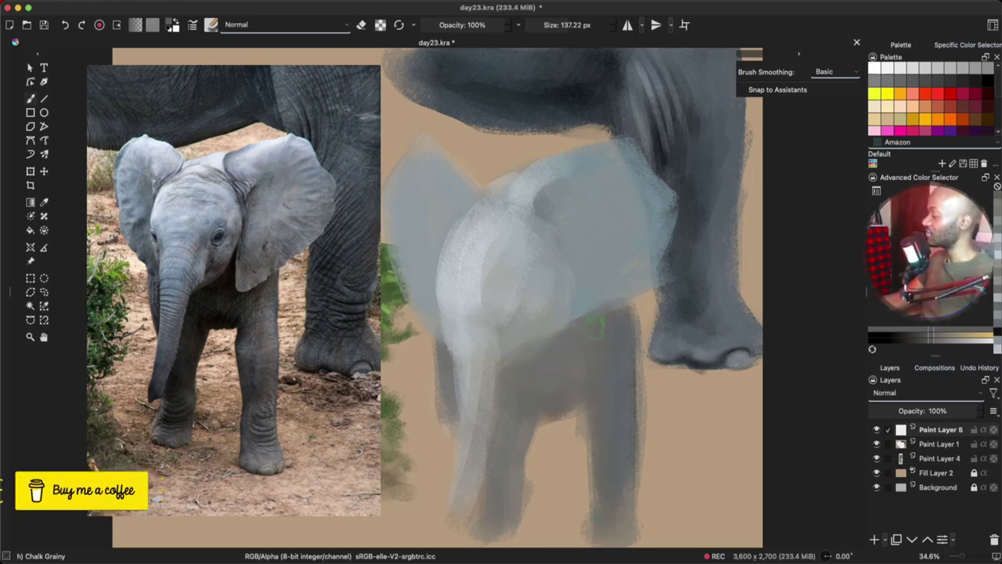
ctrl+click(591, 301)
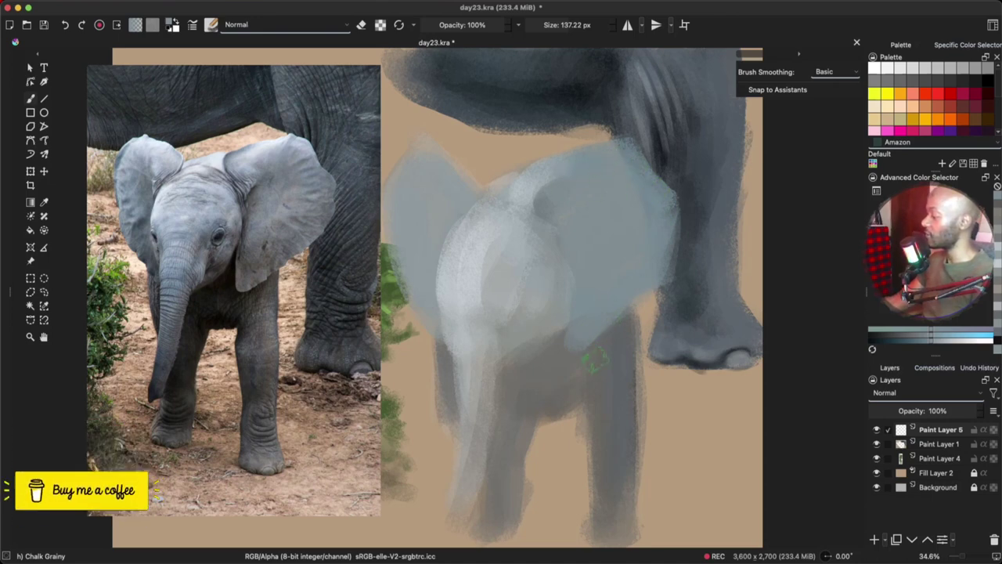
ctrl+click(484, 378)
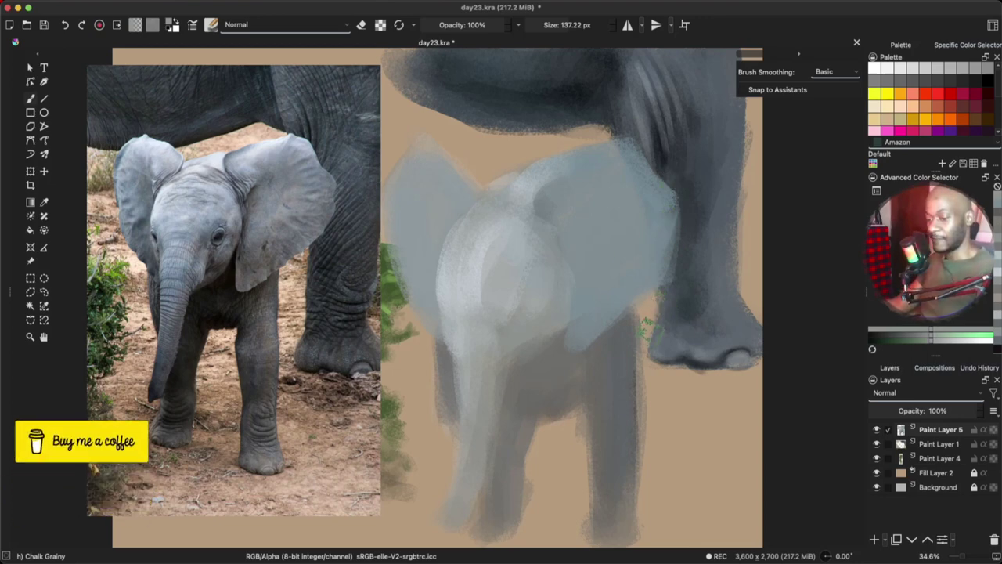
Step: Scale the baby elephant layer down slightly and move it closer to the adult's belly and front leg
key(ctrl+t)
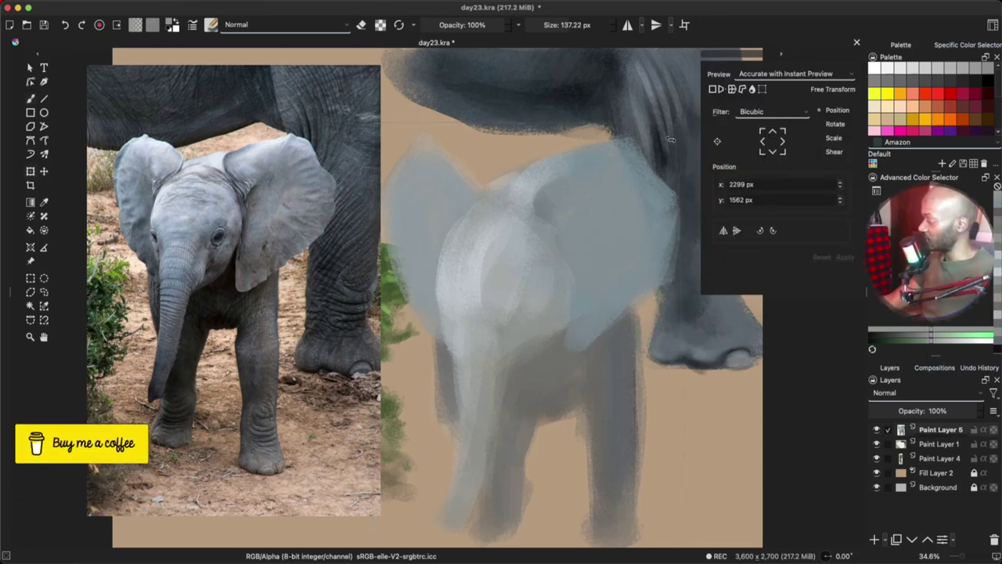
drag(680, 122, 666, 186)
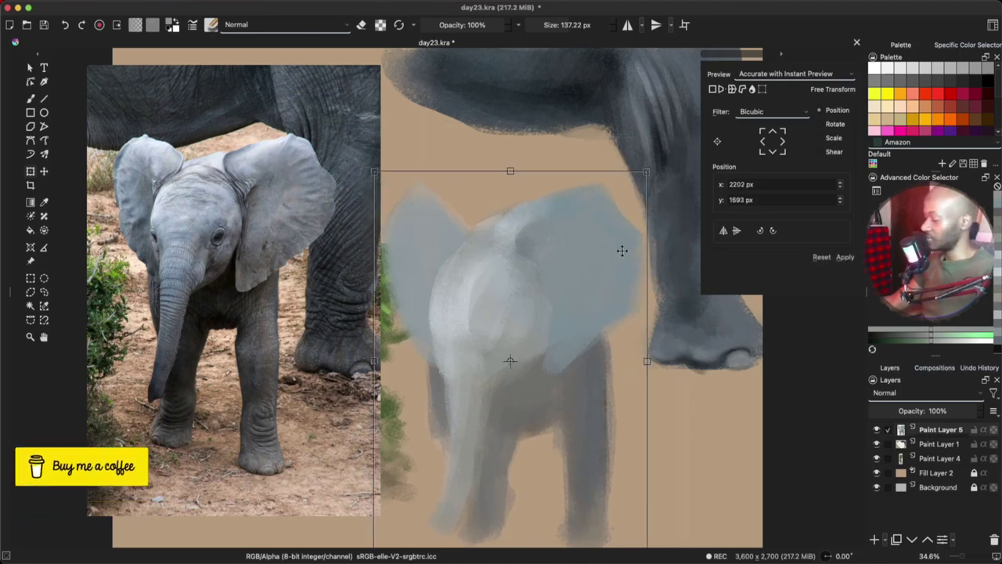
mouse_move(556, 315)
mouse_down()
mouse_move(587, 266)
mouse_move(602, 270)
mouse_up()
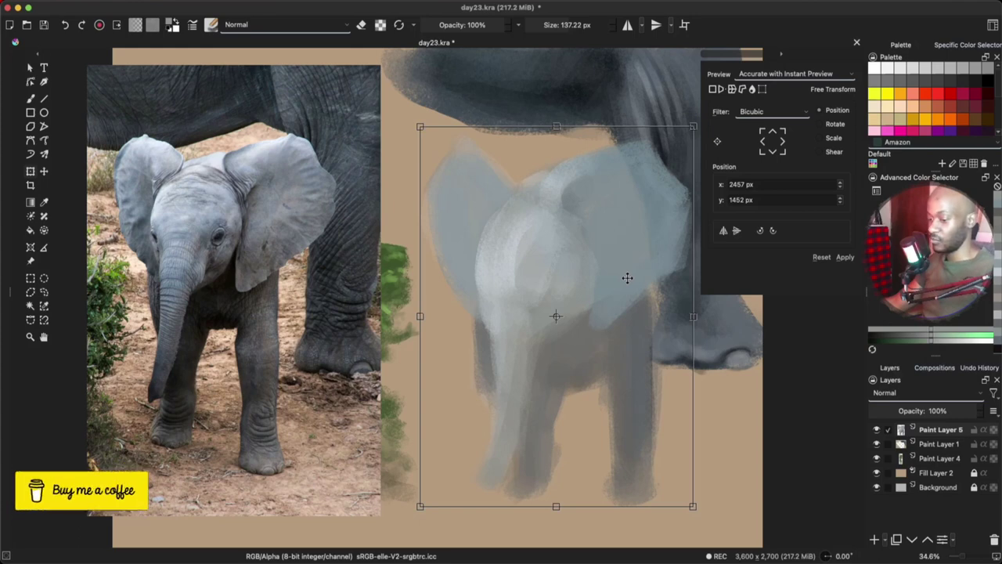
key(t)
key(b)
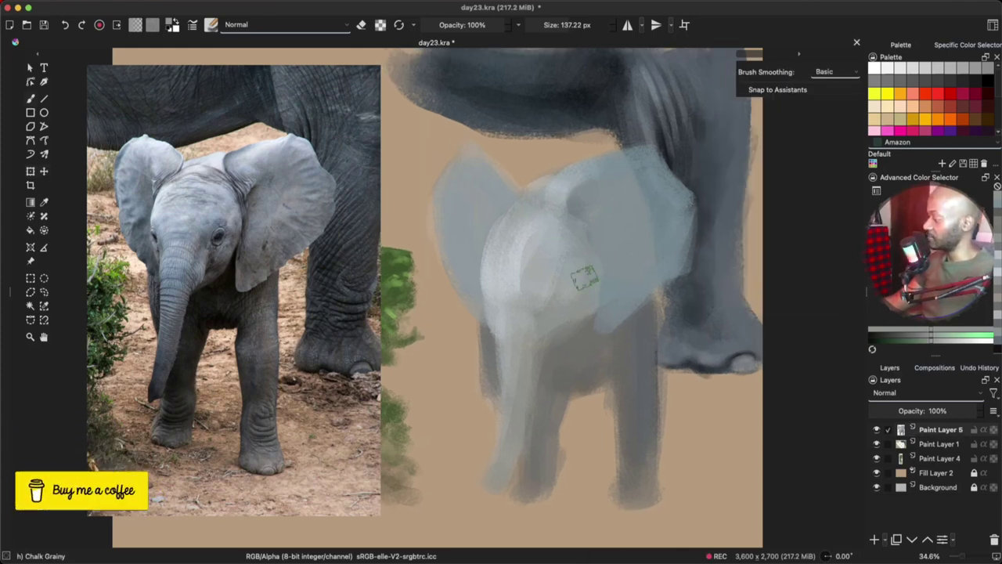
Step: Remove the baby's pointed smaller ear, smooth the crown's edge with sampled grey, and repaint the ear with a rounder outline
mouse_move(490, 184)
mouse_down()
mouse_move(509, 197)
mouse_move(532, 190)
mouse_move(521, 190)
mouse_up()
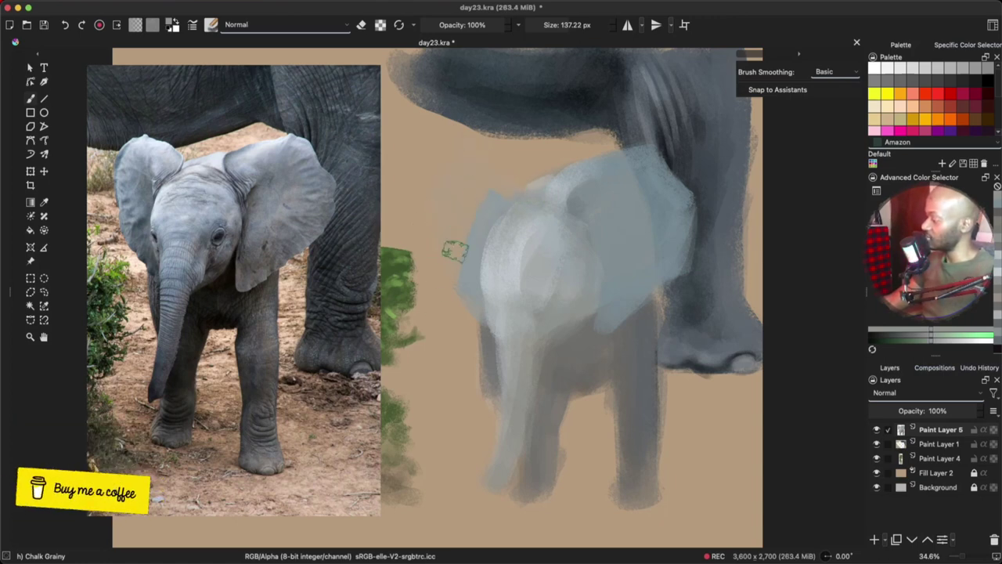
ctrl+click(566, 175)
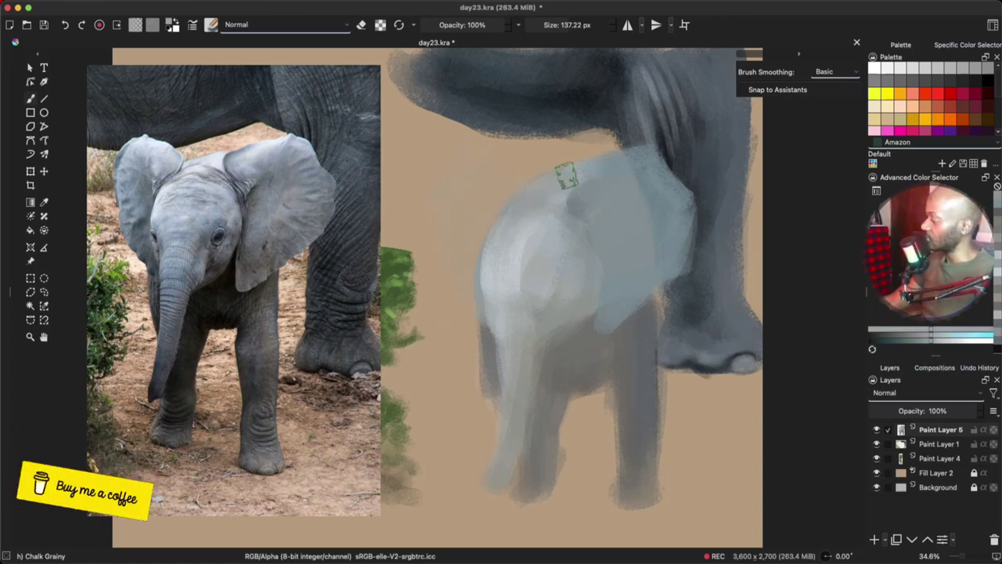
drag(566, 175, 556, 188)
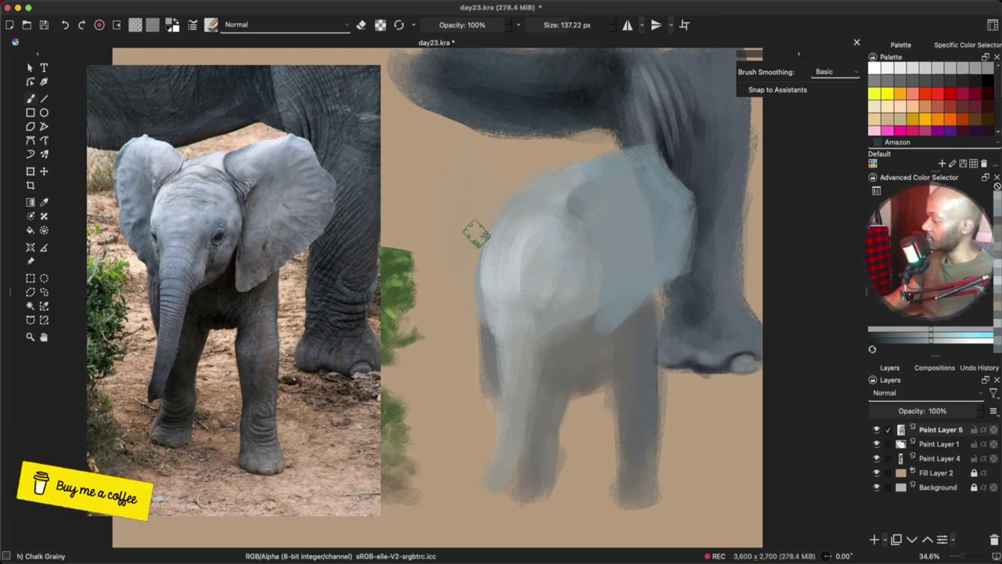
mouse_move(443, 168)
mouse_down()
mouse_move(494, 202)
mouse_move(446, 172)
mouse_move(438, 226)
mouse_move(423, 258)
mouse_up()
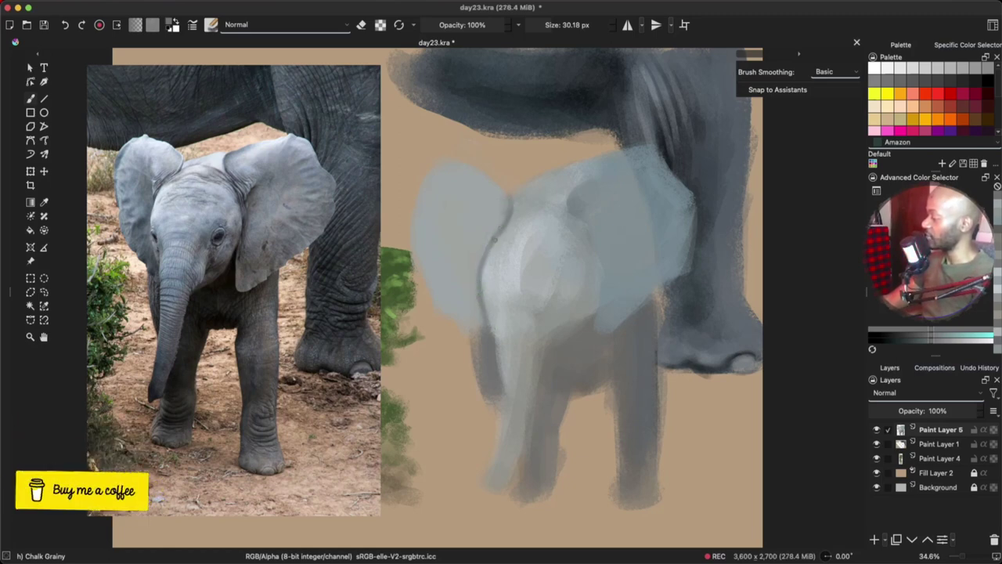
Step: Add a pale fold where the smaller ear meets the head and shade the ear's inside and upper rim in darker grey
ctrl+click(501, 224)
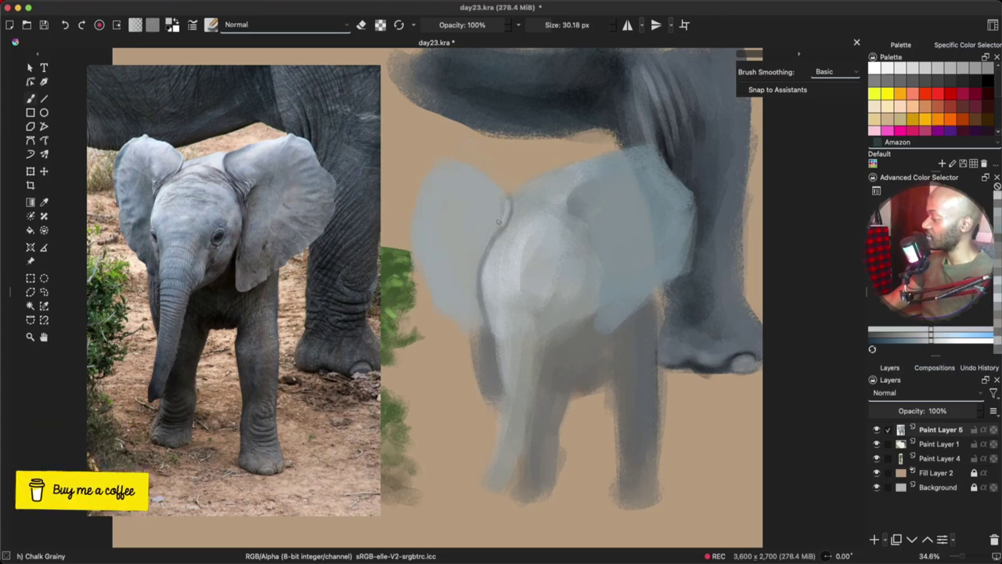
ctrl+click(511, 207)
shift+drag(501, 205, 518, 205)
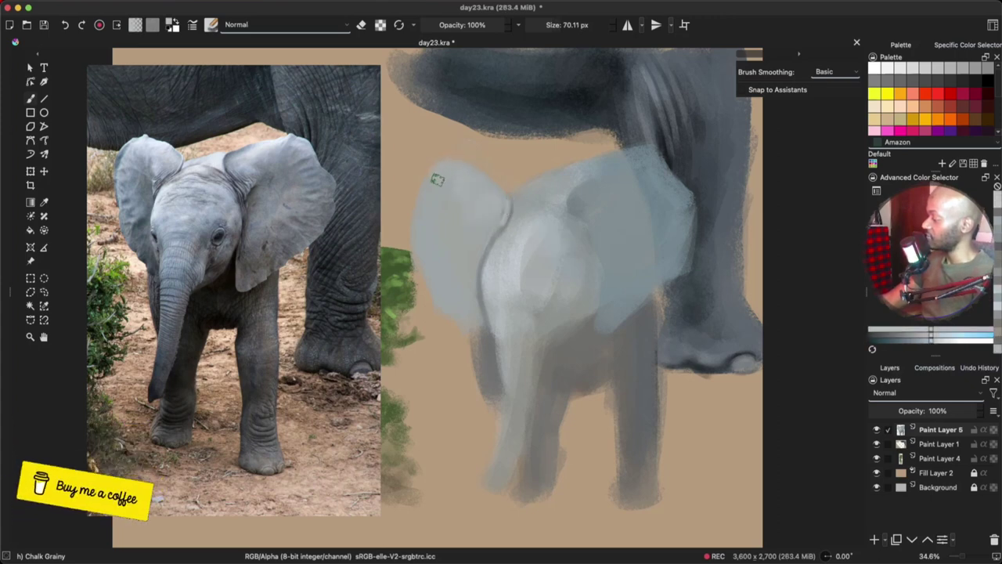
ctrl+click(462, 186)
mouse_move(453, 219)
shift+mouse_down()
mouse_move(467, 218)
mouse_move(402, 195)
shift+mouse_up()
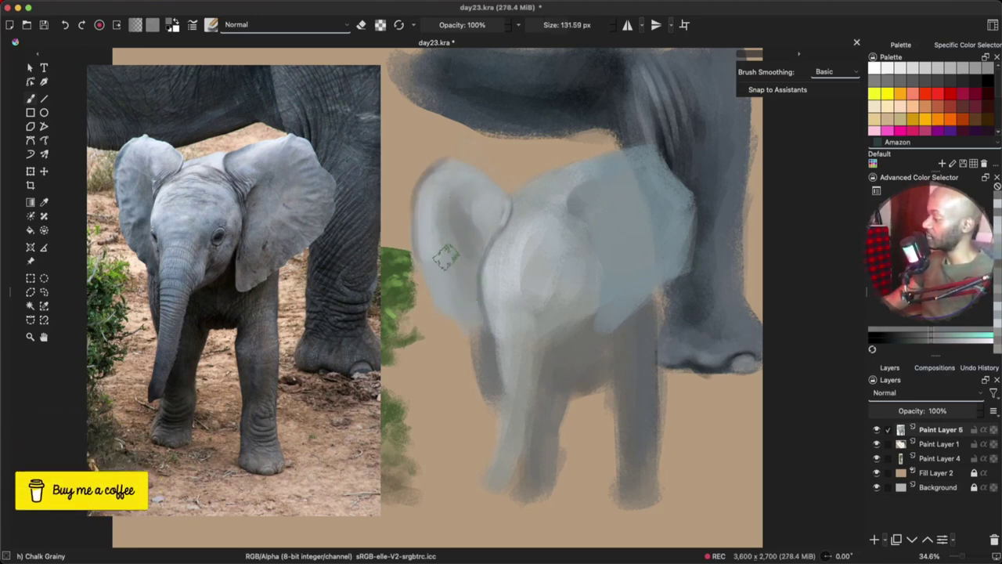
Step: Blend the smaller ear's interior shading into its lighter areas using greys sampled from the ear
ctrl+click(453, 254)
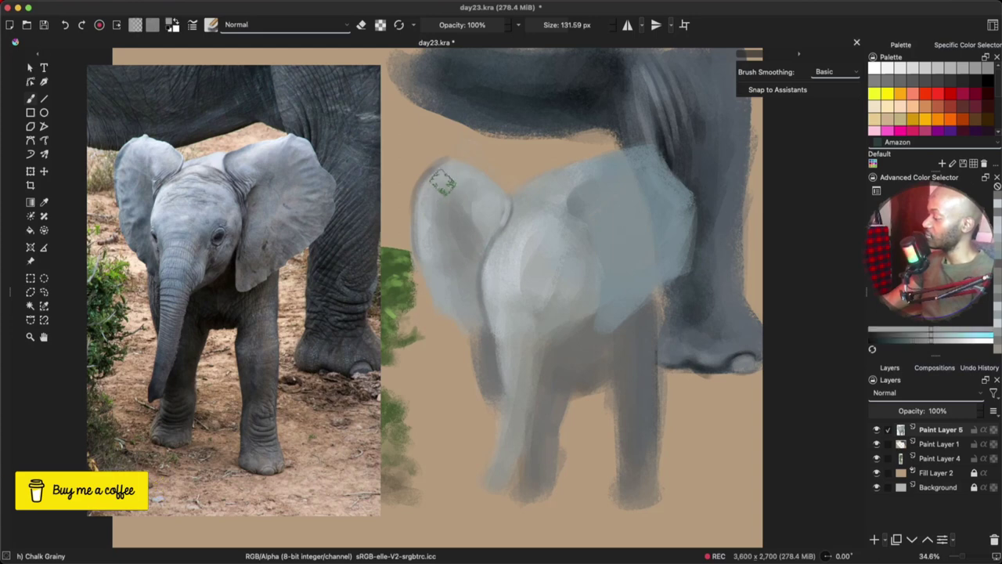
drag(443, 184, 429, 250)
ctrl+click(469, 207)
drag(470, 197, 466, 204)
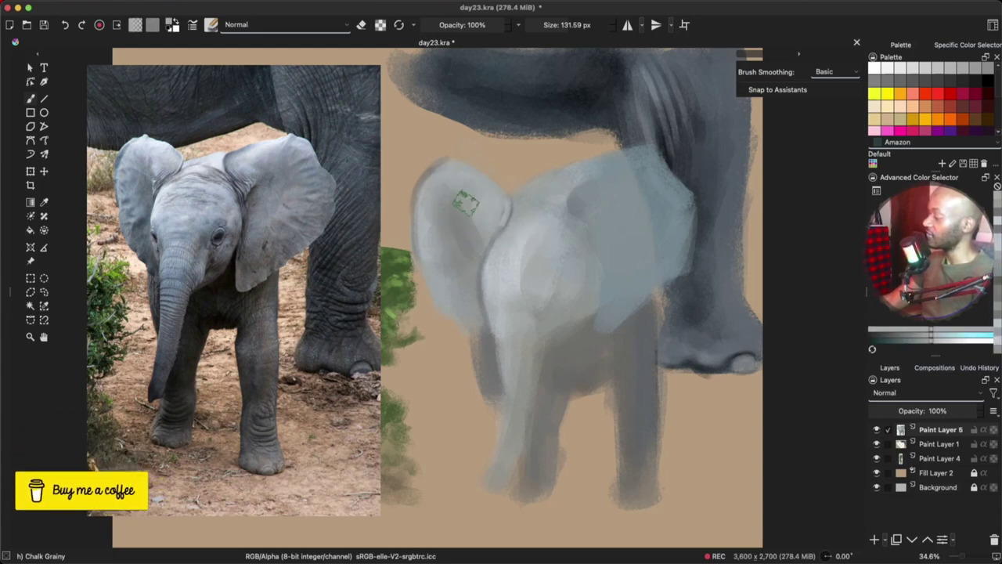
ctrl+click(449, 247)
drag(483, 291, 492, 282)
Step: Define the smaller ear's lower tip and outer rim with dark grey sampled below the face
ctrl+click(499, 335)
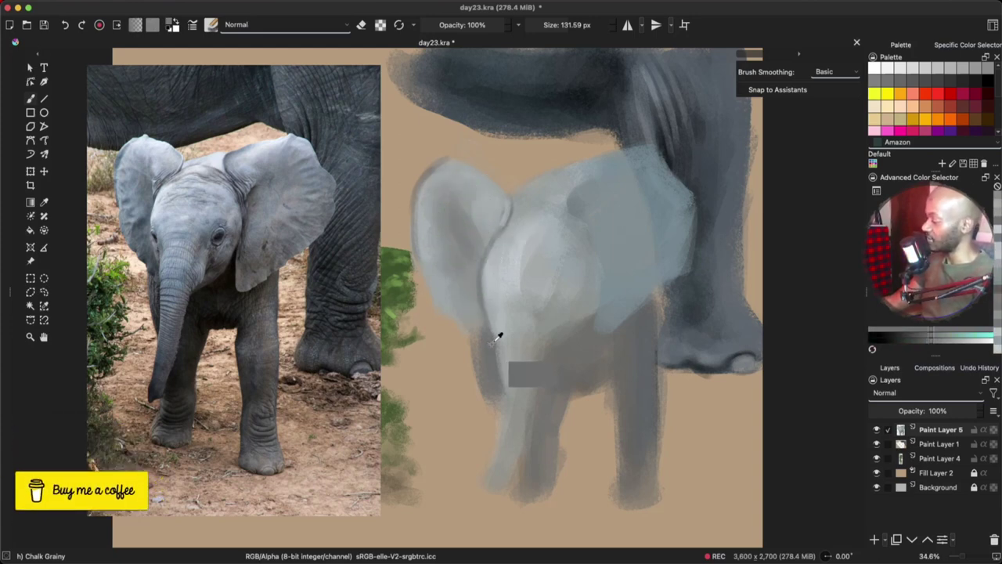
drag(474, 333, 440, 301)
drag(454, 313, 441, 313)
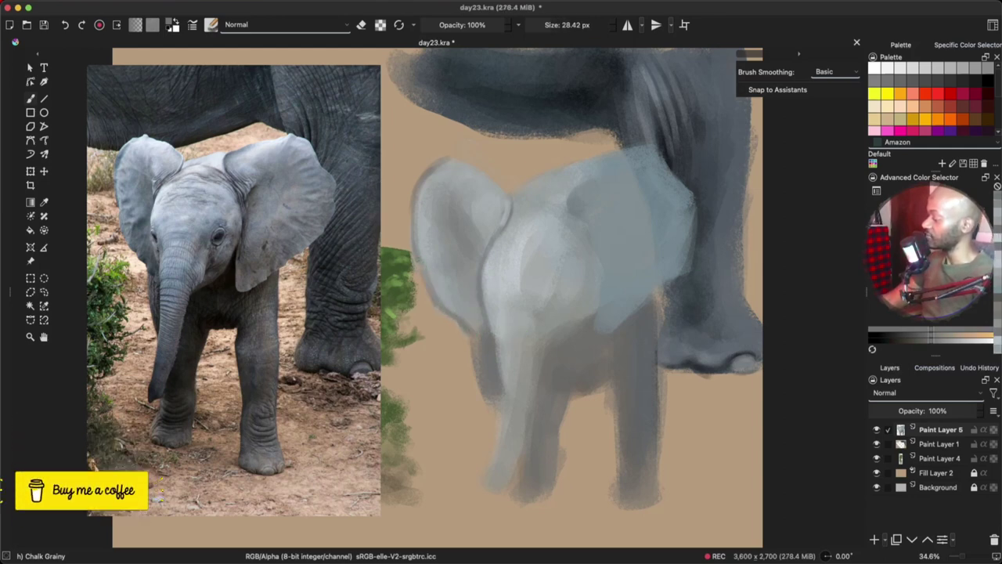
mouse_move(416, 252)
mouse_down()
mouse_move(439, 170)
mouse_move(468, 177)
mouse_up()
Step: Smooth the smaller ear's upper and middle surface with light greys sampled from the ear and face
ctrl+click(436, 199)
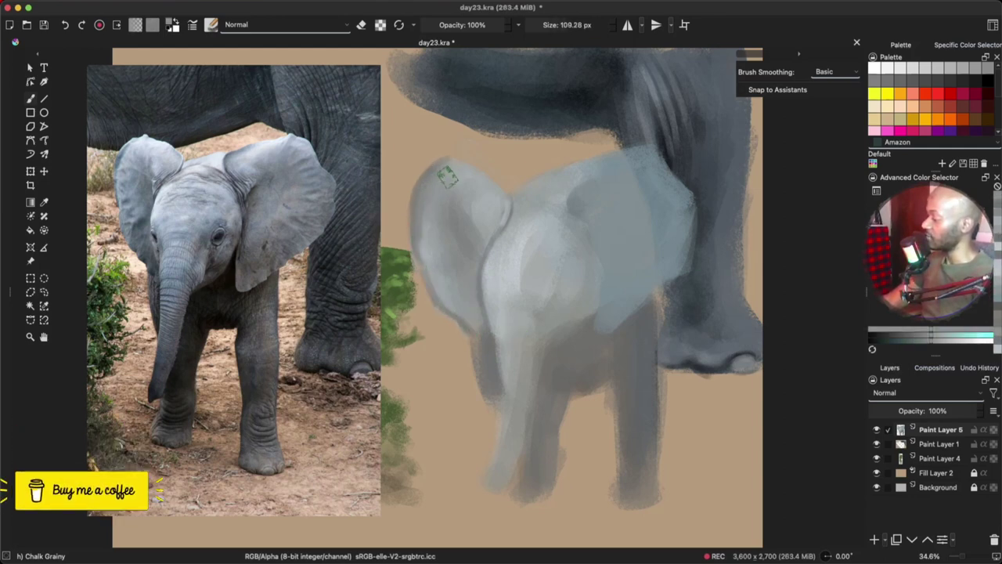
ctrl+click(520, 248)
drag(427, 208, 431, 224)
mouse_move(446, 270)
mouse_down()
mouse_move(482, 269)
mouse_move(450, 265)
mouse_up()
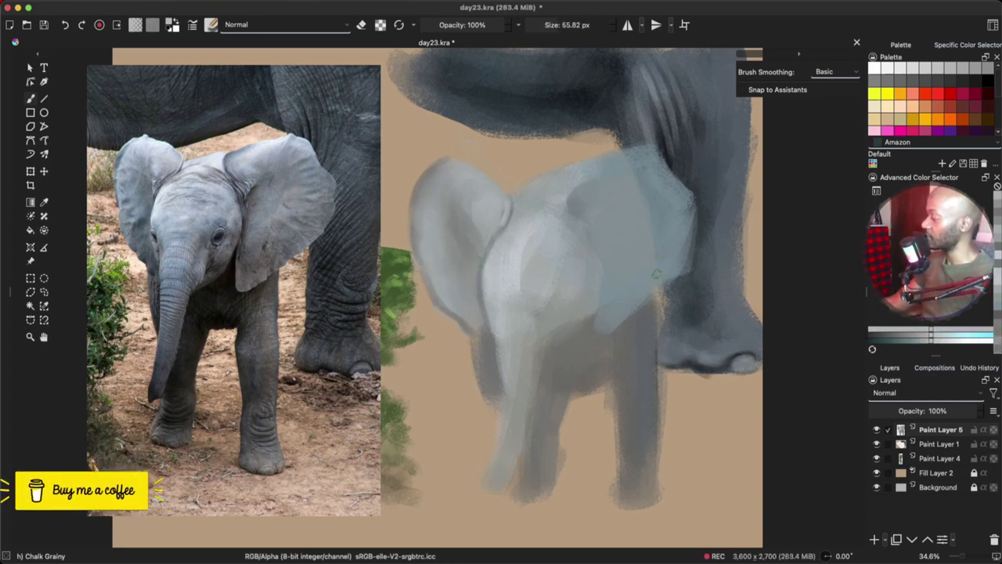
Step: Even out the baby's face with sampled light grey, using a brush of about 120 px
ctrl+click(561, 277)
key(bracketright)
key(bracketright)
key(bracketright)
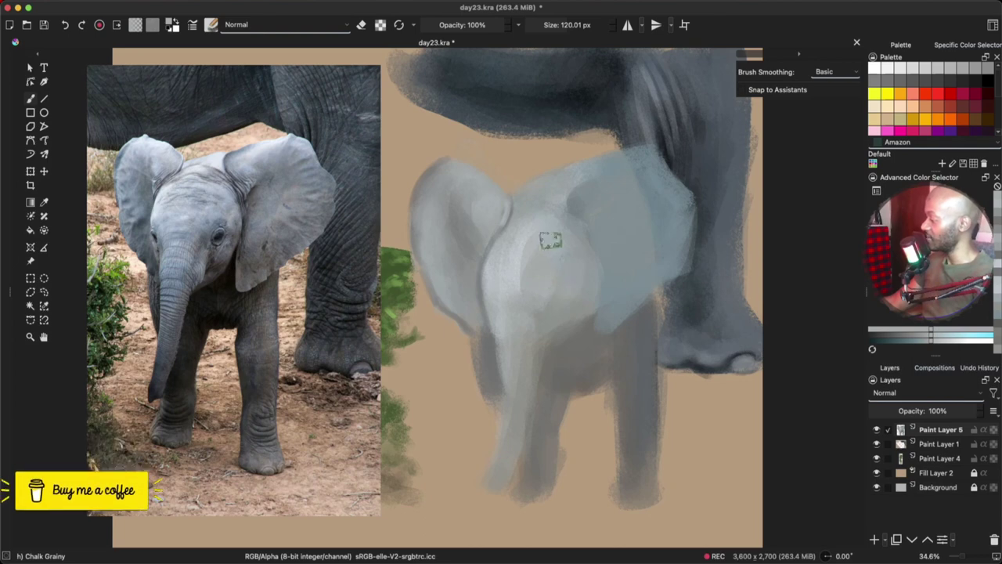
Step: Outline the cheek and jaw beside the large ear and fill the chest shadow with dark blue-grey sampled from the adult
ctrl+click(634, 149)
ctrl+click(615, 98)
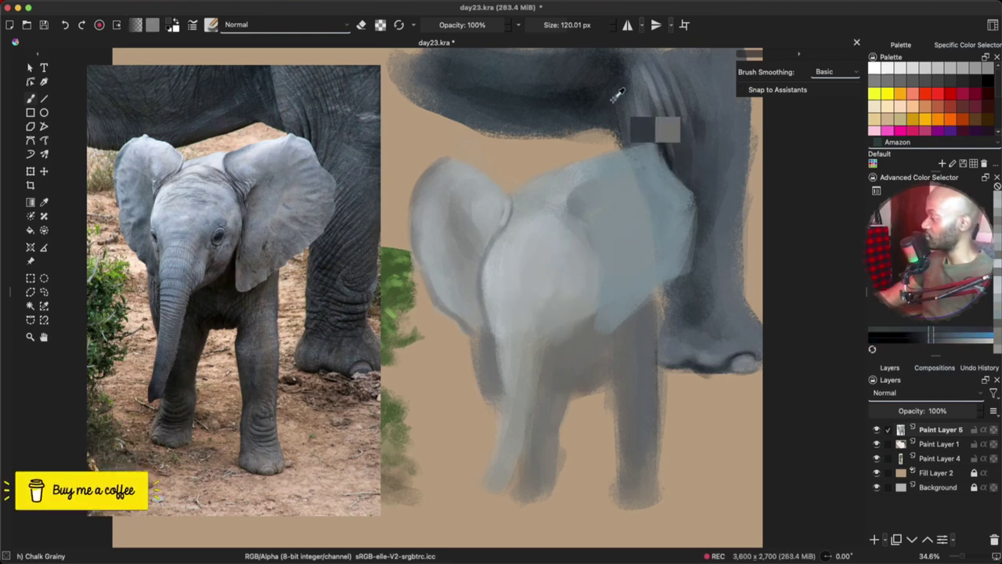
ctrl+click(548, 276)
key(bracketleft)
key(bracketleft)
key(bracketleft)
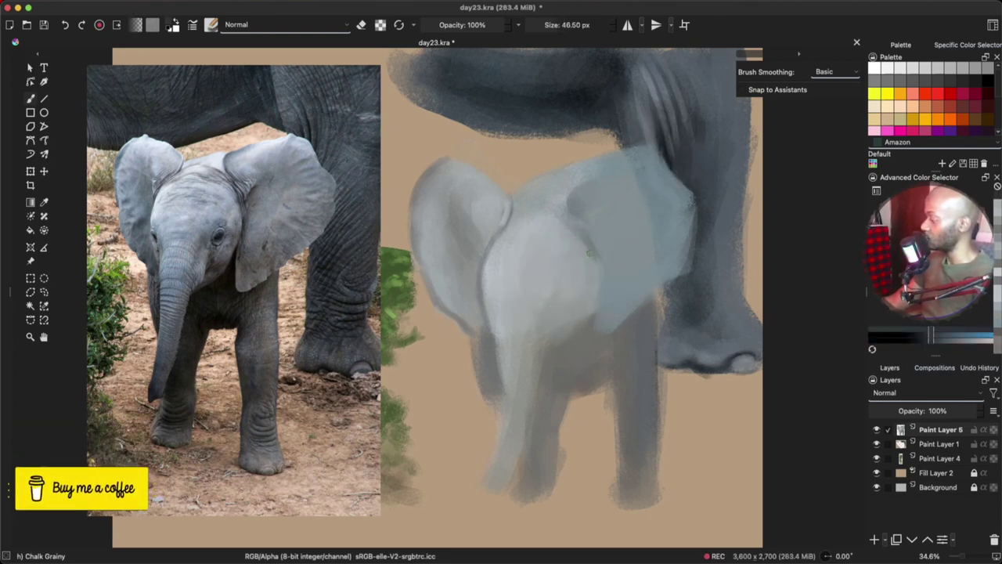
drag(591, 253, 595, 320)
key(bracketright)
key(bracketright)
drag(560, 347, 587, 329)
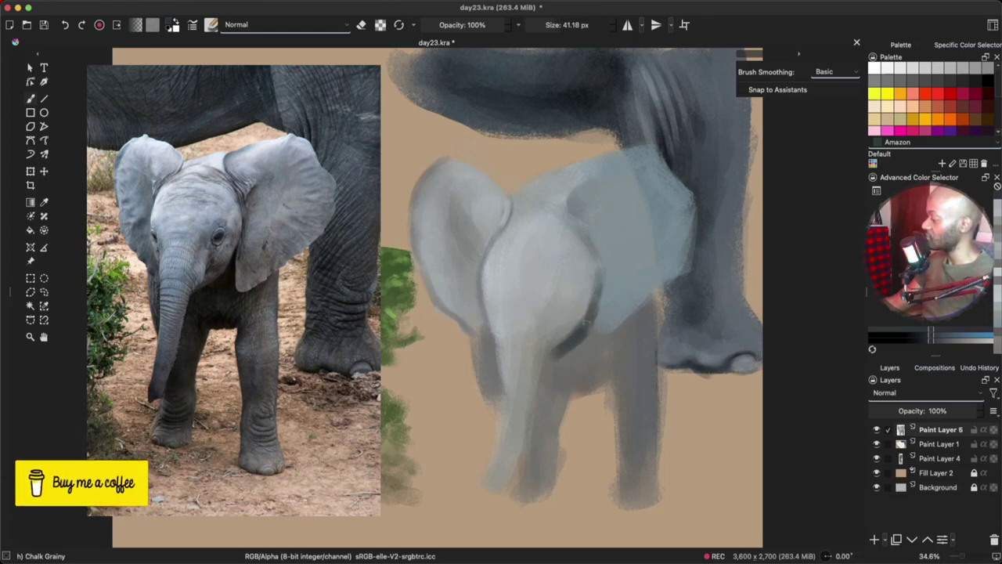
key(bracketleft)
Step: Check the painting mirrored, then shade the underside of the cheek with grey sampled near the chest, undoing a stray stroke
key(m)
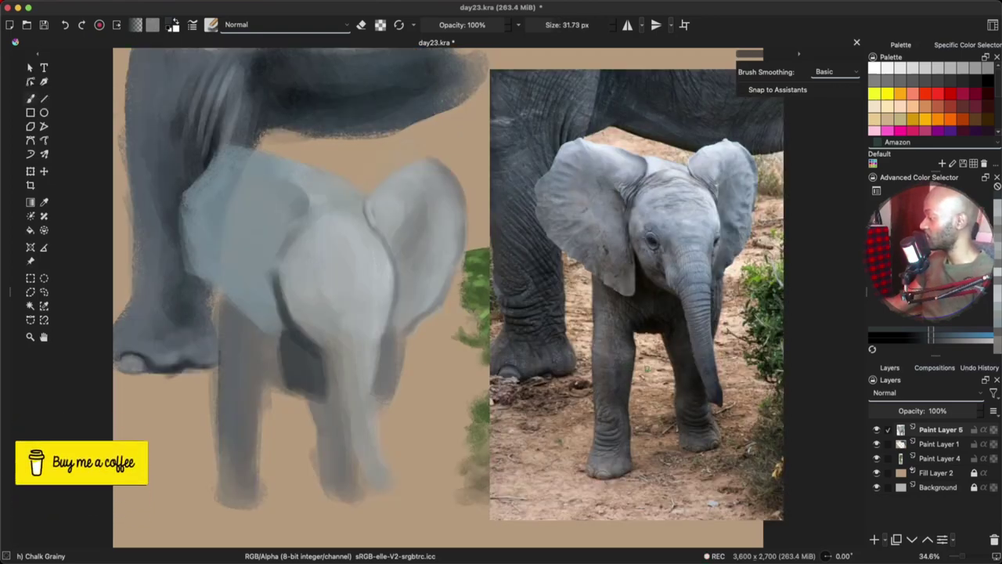
key(m)
key(bracketright)
key(bracketright)
key(bracketright)
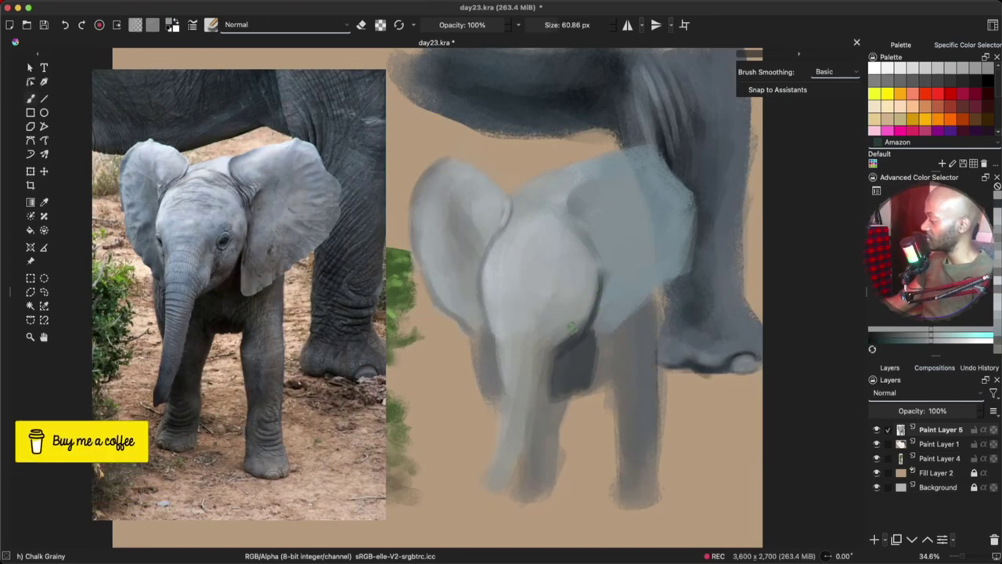
ctrl+click(567, 343)
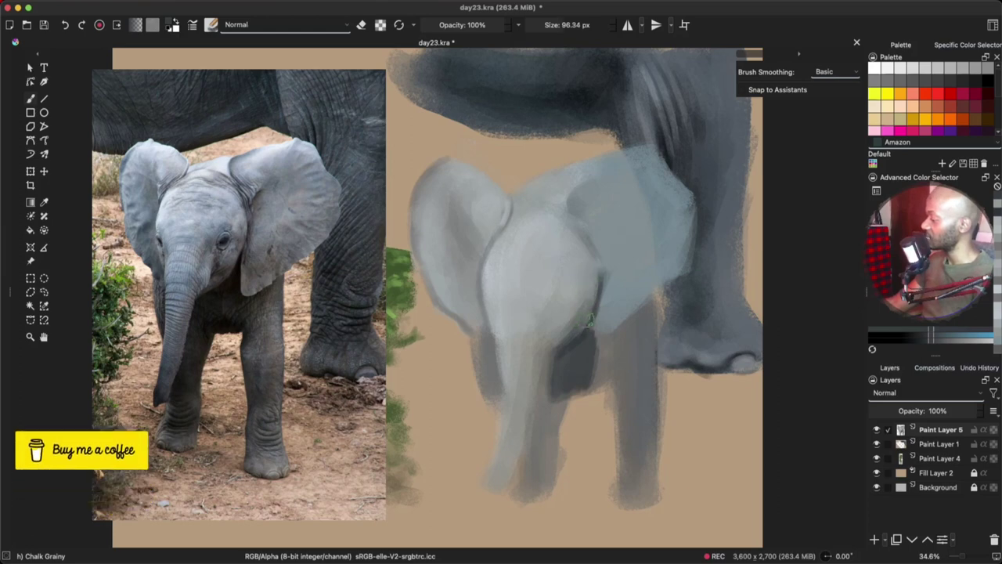
drag(590, 319, 578, 306)
key(ctrl+z)
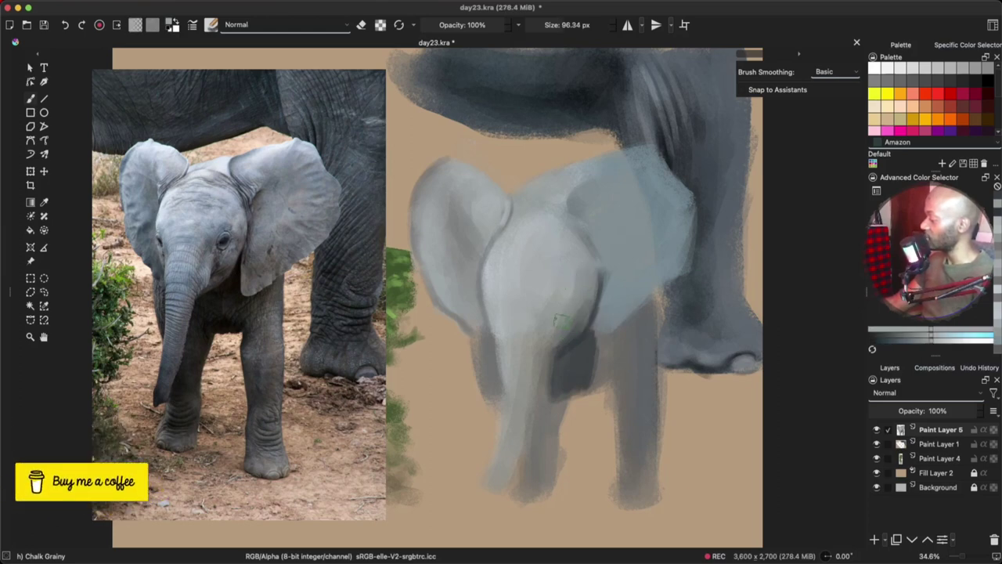
Step: Tint the middle of the face with blue-grey sampled from the reference photo and blend it into the surrounding greys
ctrl+click(208, 227)
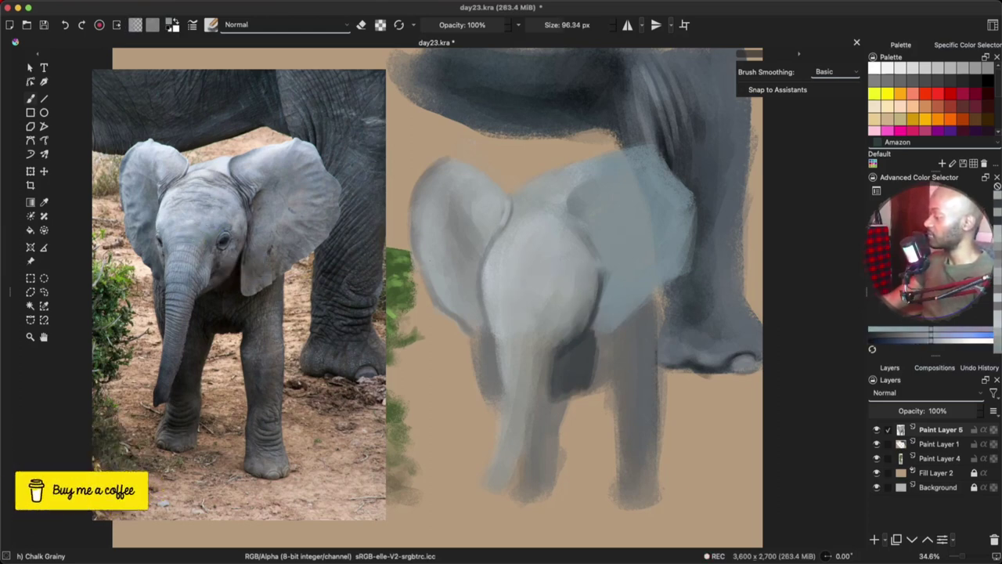
drag(543, 279, 566, 279)
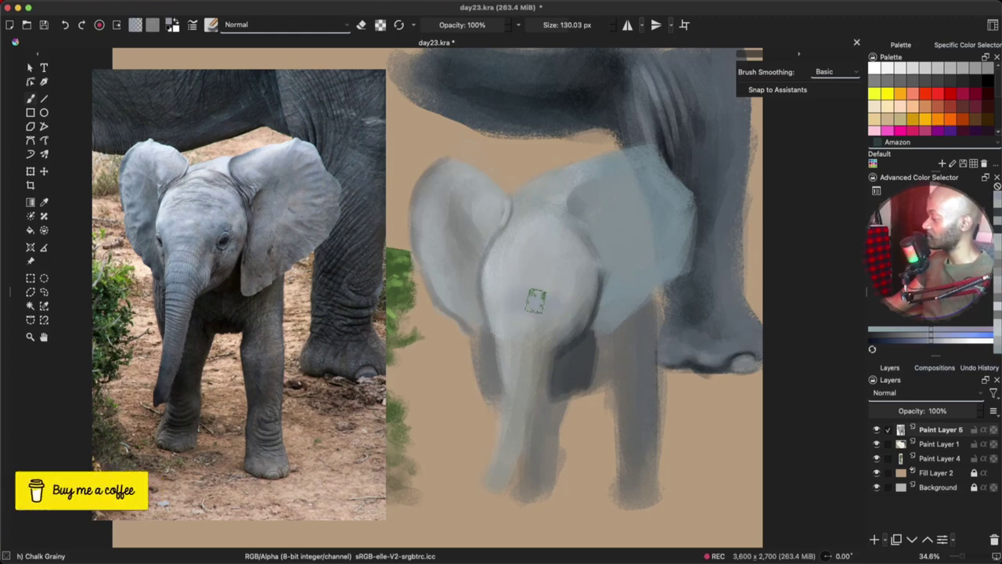
ctrl+click(593, 208)
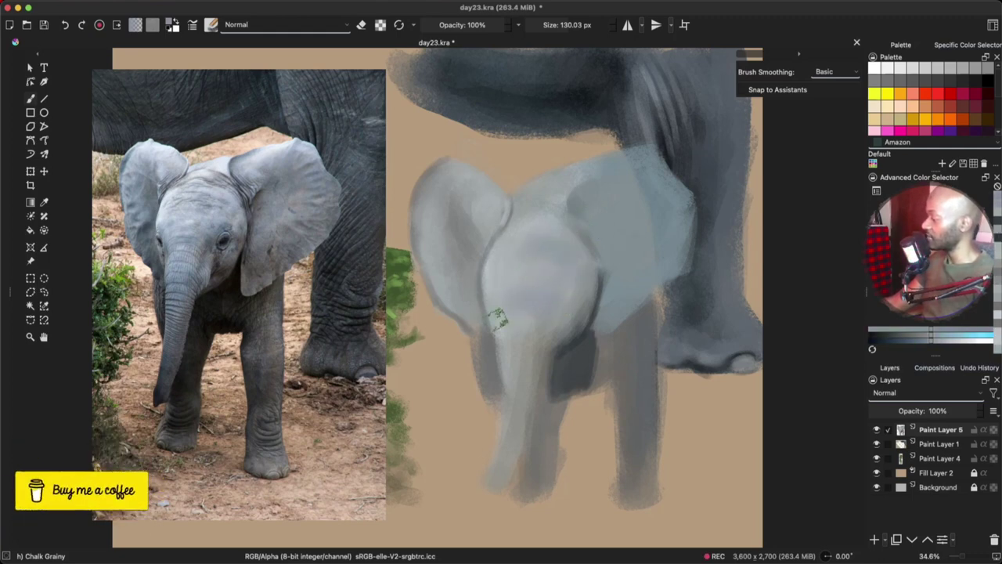
ctrl+click(538, 306)
drag(534, 237, 511, 244)
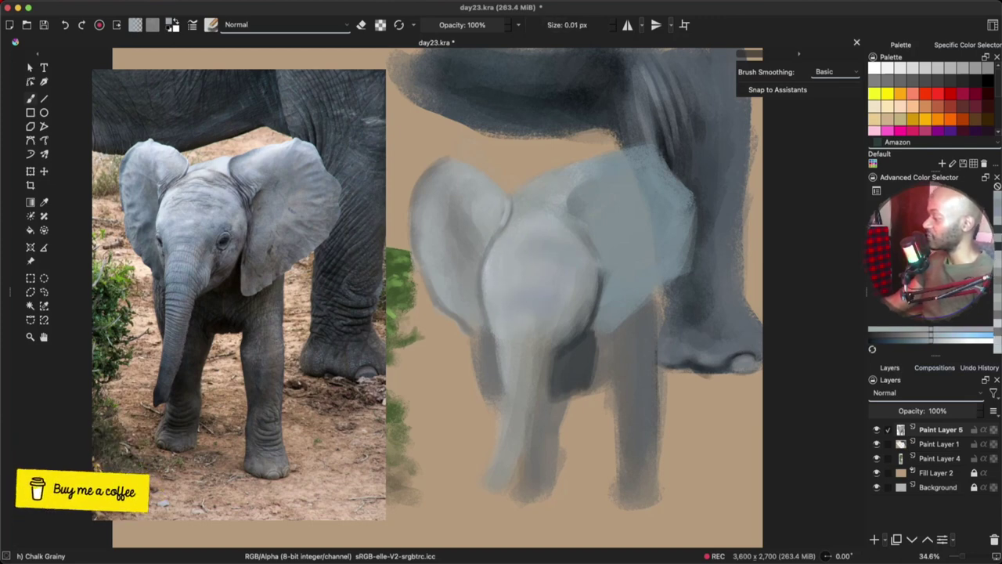
Step: Trim the crown's edge between the ears and outline the forehead with a dark grey arc sampled from the cheek line
drag(526, 196, 552, 174)
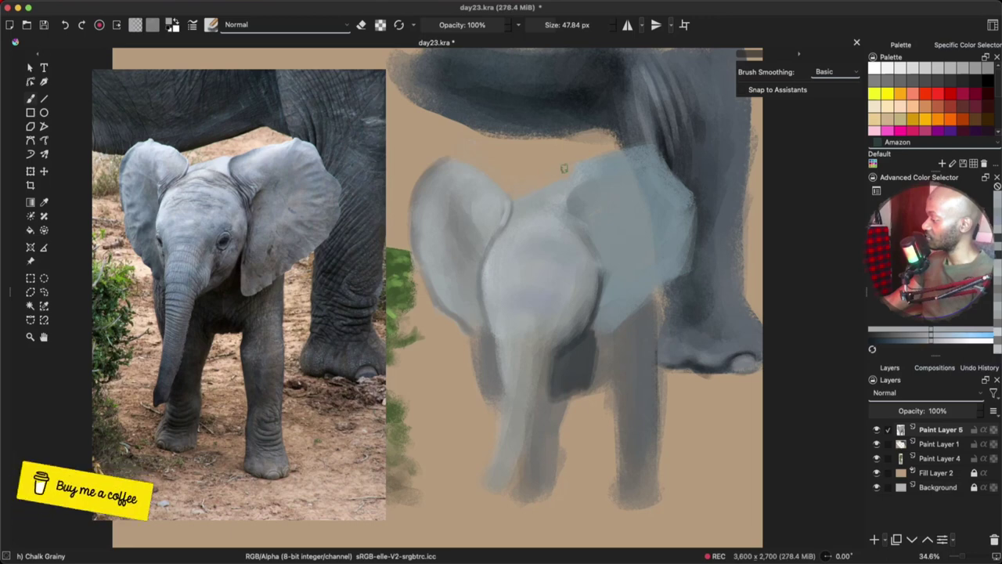
ctrl+click(596, 299)
drag(571, 296, 562, 297)
drag(512, 213, 511, 225)
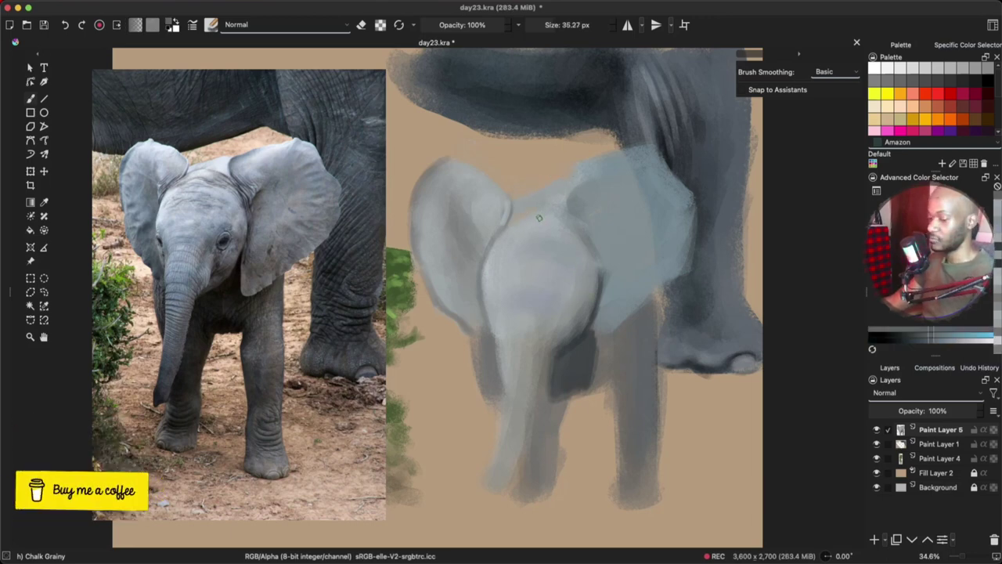
drag(544, 219, 509, 225)
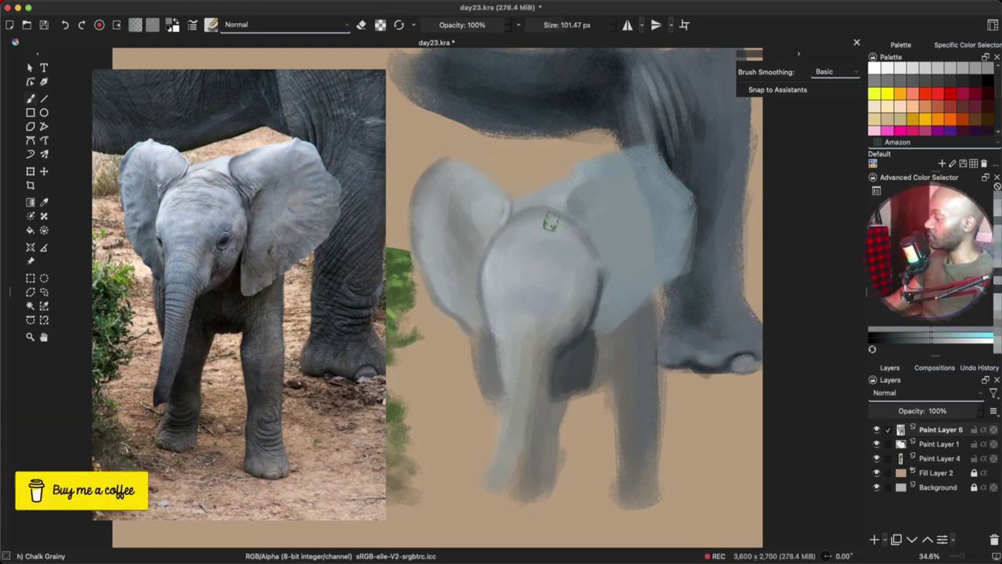
Step: Lighten the forehead beneath its dark arc and block in a dark grey eye socket beside the cheek, blending it with greys sampled from the head
drag(550, 222, 547, 222)
ctrl+click(540, 232)
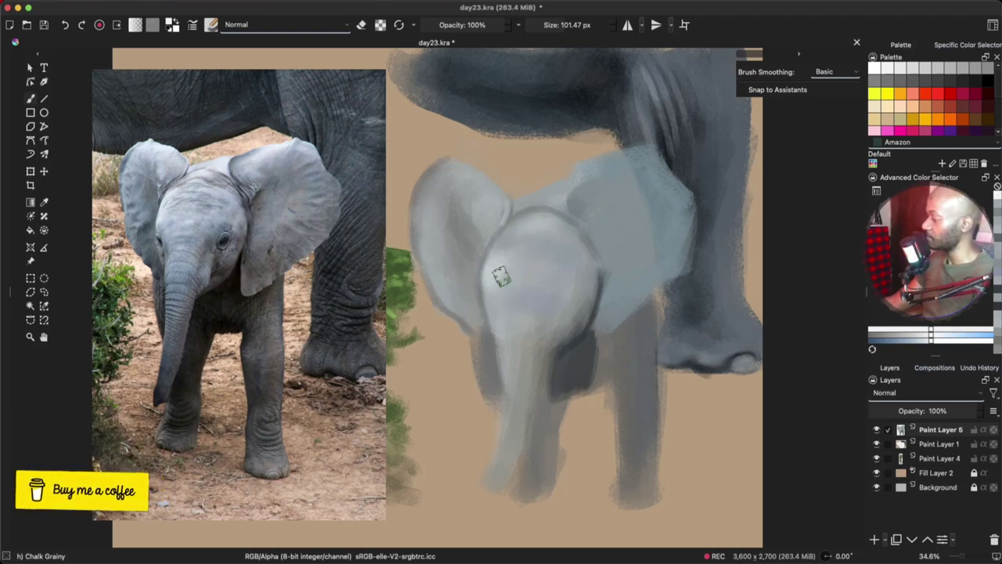
ctrl+click(592, 264)
drag(558, 293, 558, 307)
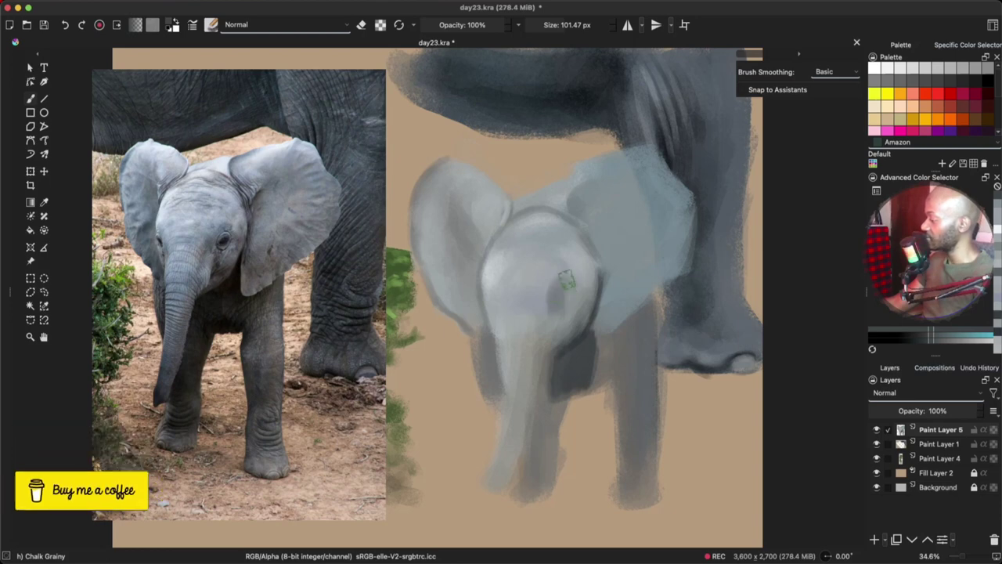
ctrl+click(581, 272)
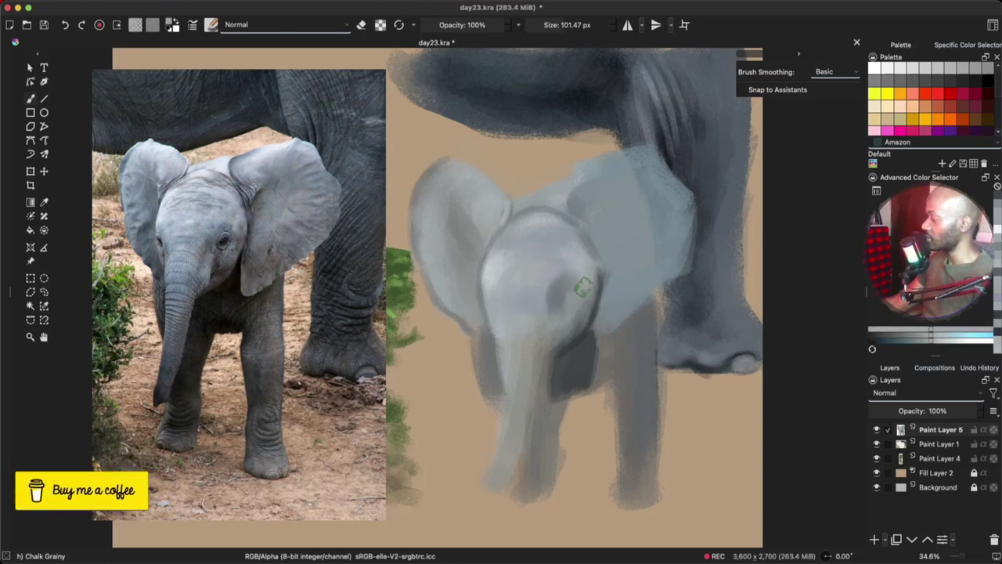
shift+drag(584, 288, 565, 293)
click(920, 228)
key(super+z)
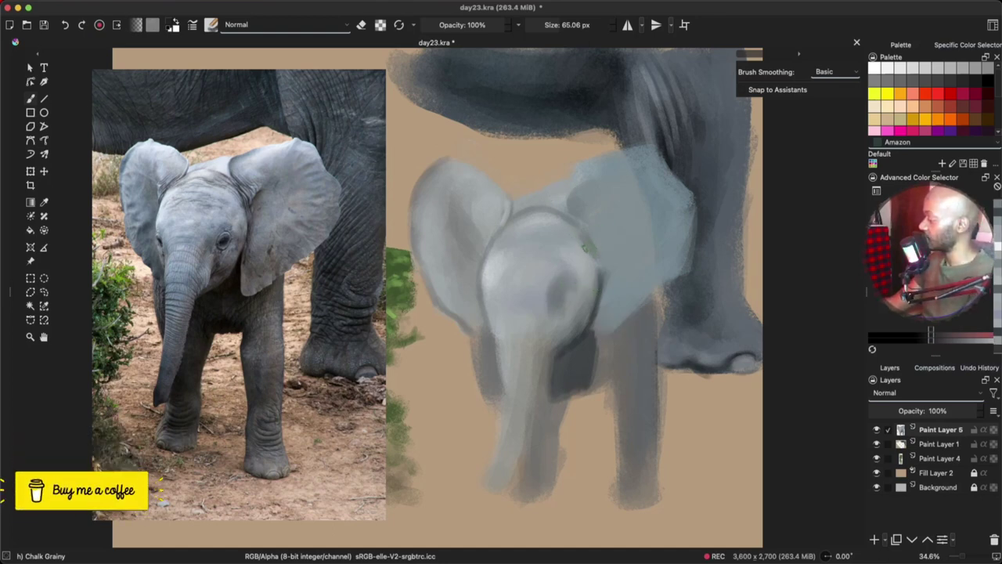
Step: Define the large ear's folded inner edge with dark grey strokes and brighten the upper fold with light grey
super+click(599, 245)
shift+drag(596, 221, 579, 220)
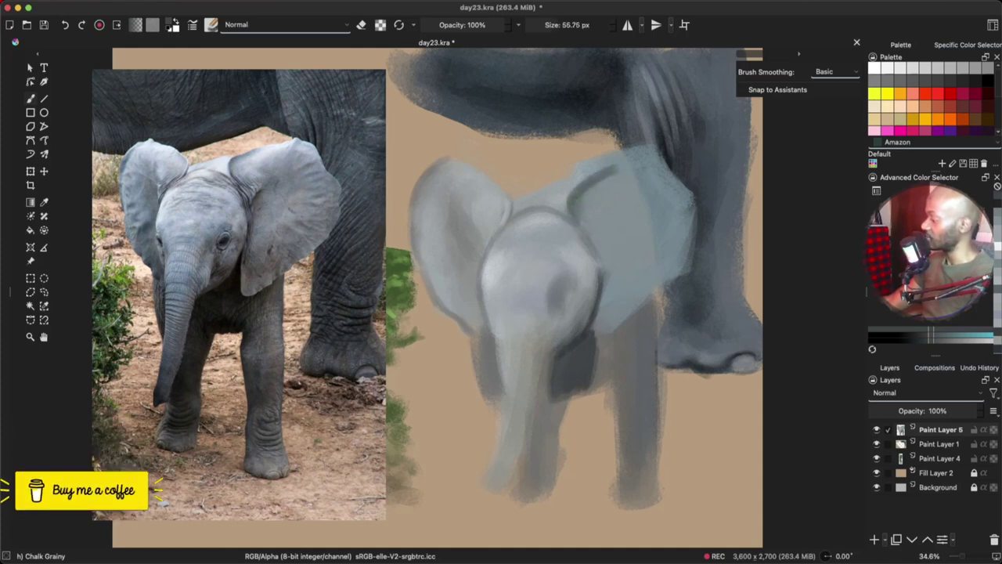
drag(581, 212, 599, 239)
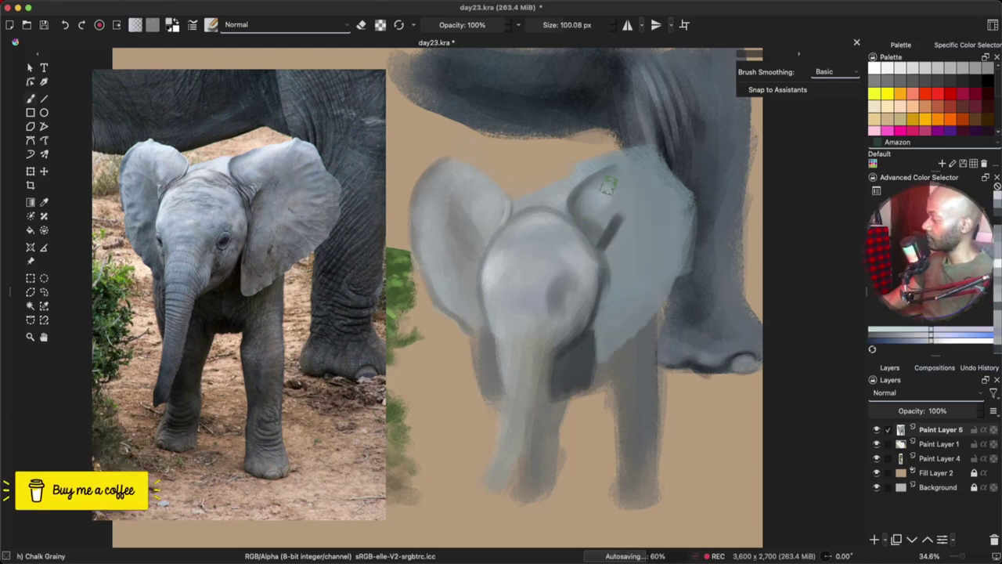
mouse_move(610, 186)
mouse_down()
mouse_move(622, 170)
mouse_move(637, 173)
mouse_up()
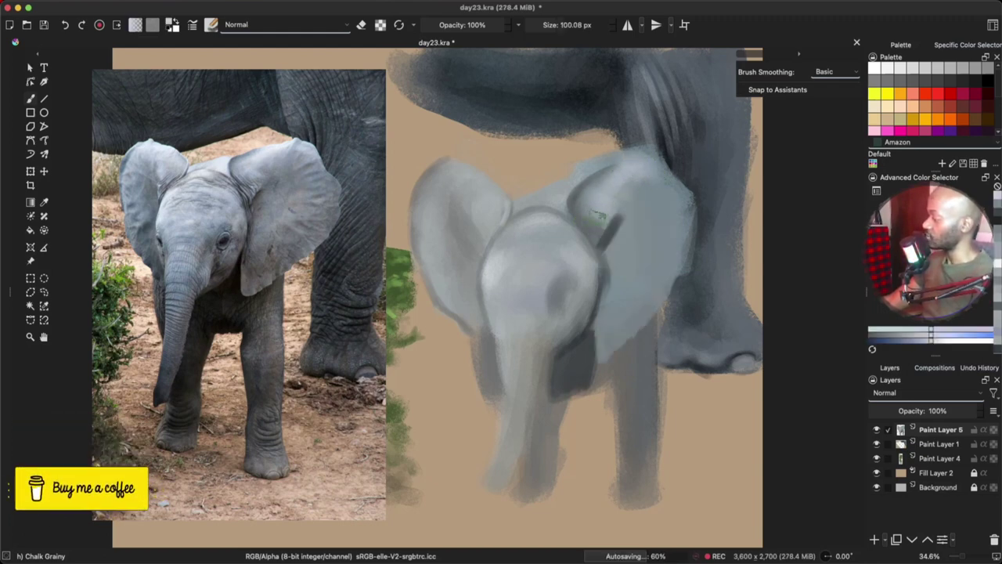
mouse_move(624, 235)
mouse_down()
mouse_move(586, 235)
mouse_move(602, 226)
mouse_up()
ctrl+click(609, 233)
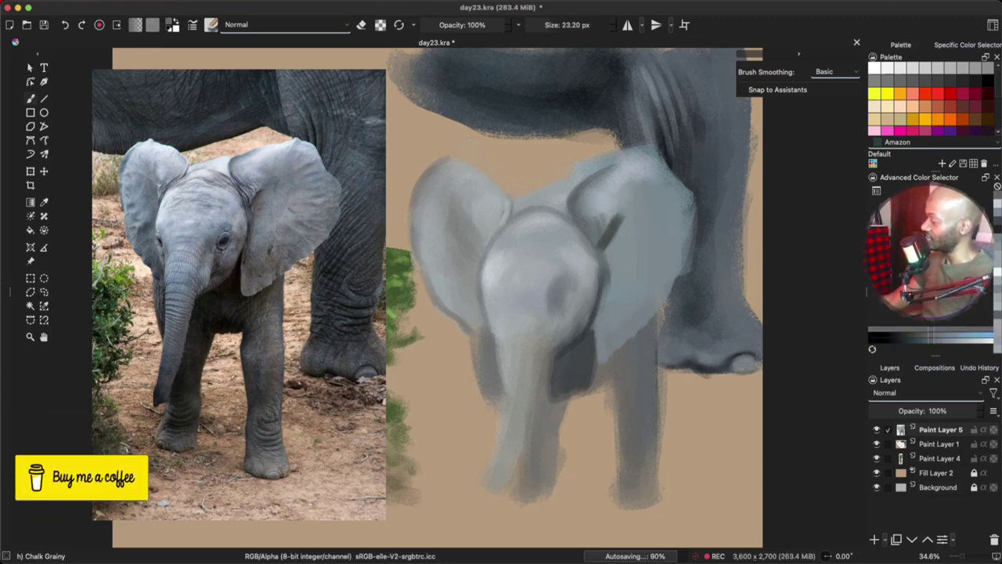
Step: Blend the dark fold stroke into the large ear with sampled greys, then lighten the ear's upper part and restate the fold's edge
ctrl+click(635, 352)
mouse_move(635, 262)
mouse_down()
mouse_move(662, 263)
mouse_move(624, 221)
mouse_move(641, 245)
mouse_move(609, 262)
mouse_up()
ctrl+click(641, 246)
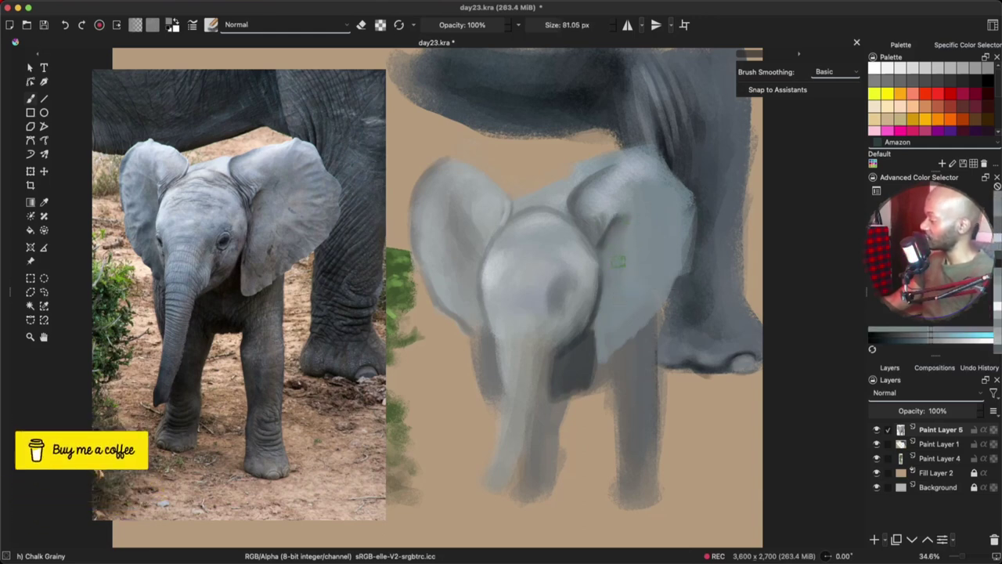
ctrl+click(598, 218)
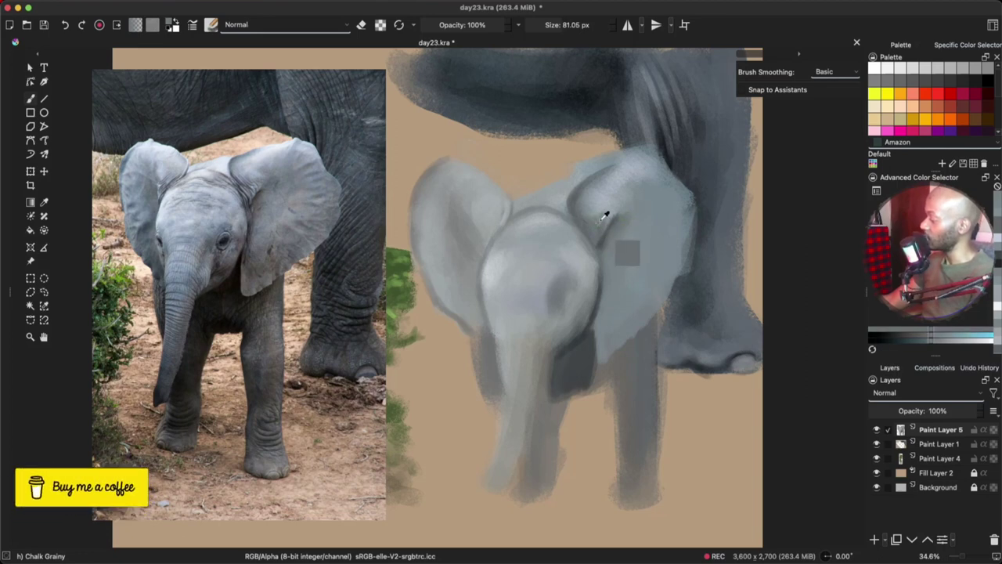
ctrl+click(636, 169)
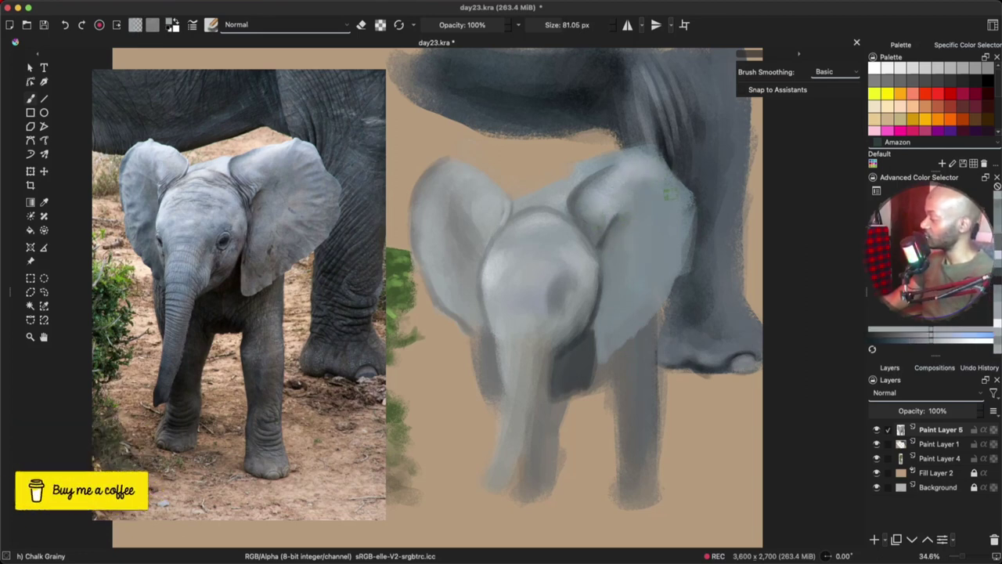
drag(616, 172, 574, 180)
ctrl+click(572, 197)
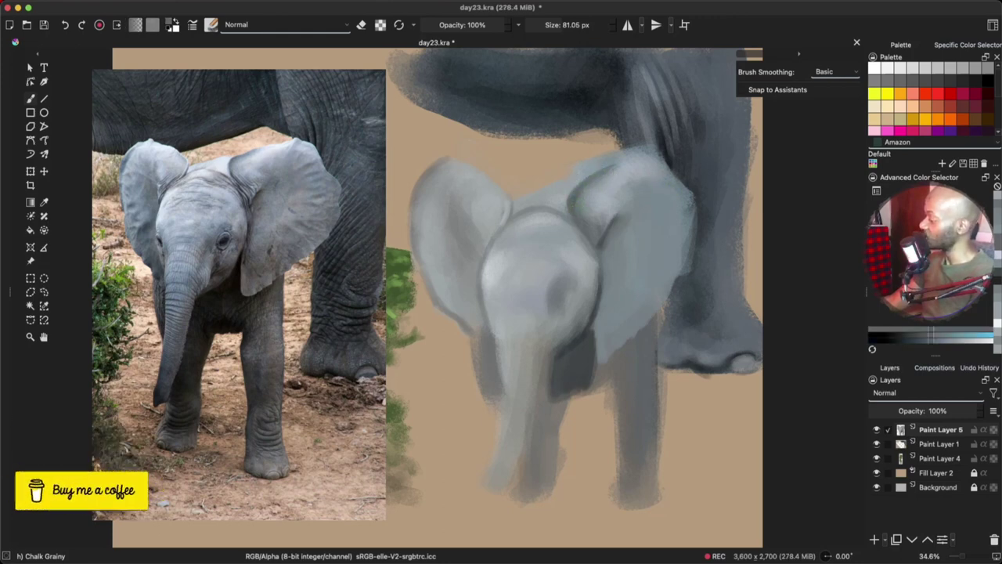
Step: Trim the large ear's top edge into a cleaner contour and smooth the light grey back behind the crown
ctrl+click(553, 228)
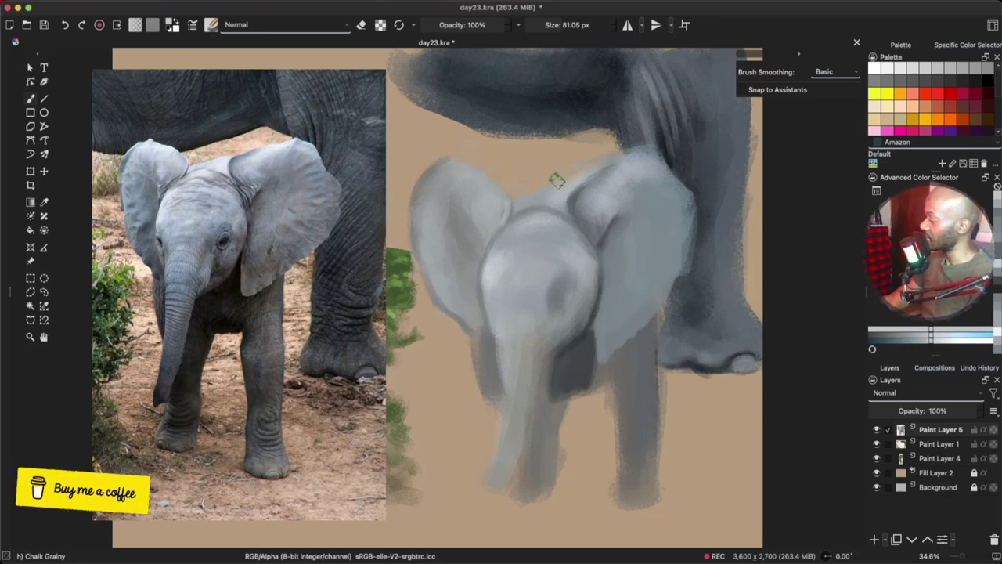
drag(619, 159, 661, 147)
drag(588, 167, 661, 144)
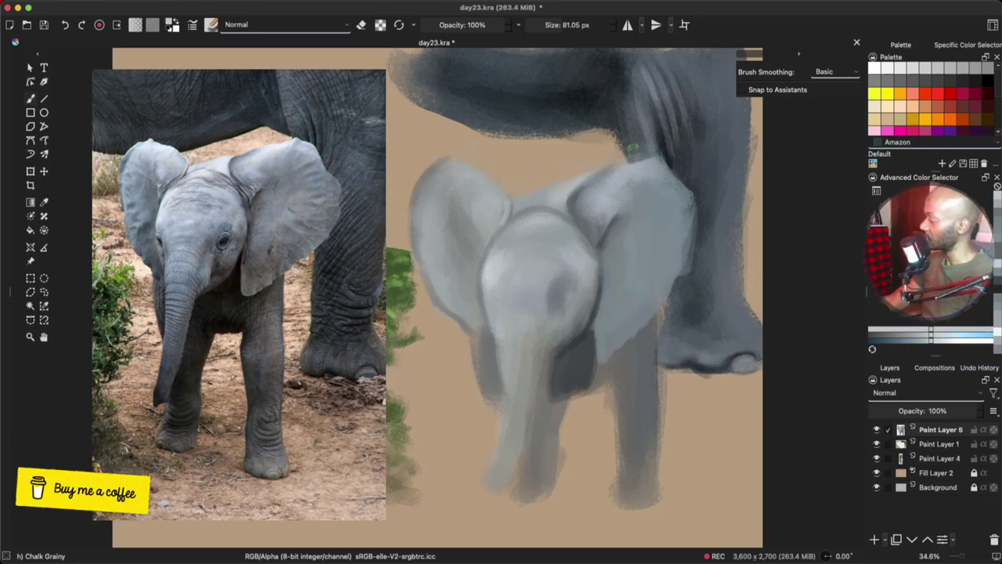
ctrl+click(546, 197)
drag(546, 197, 521, 208)
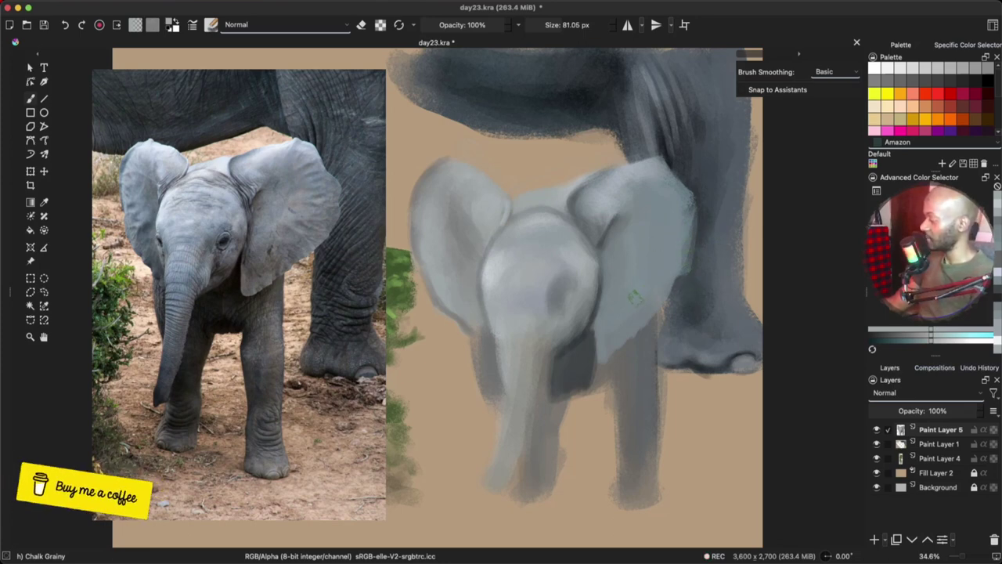
Step: Extend the chest shadow under the large ear, round the ear's lower lobe and outer edge, and darken the crease beside the cheek
ctrl+click(593, 338)
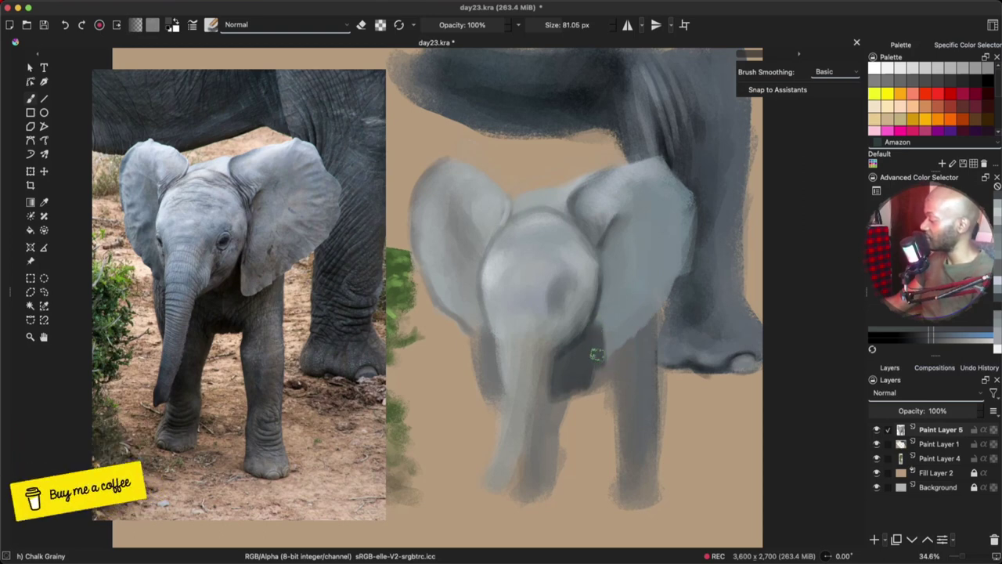
ctrl+click(619, 328)
key(bracketleft)
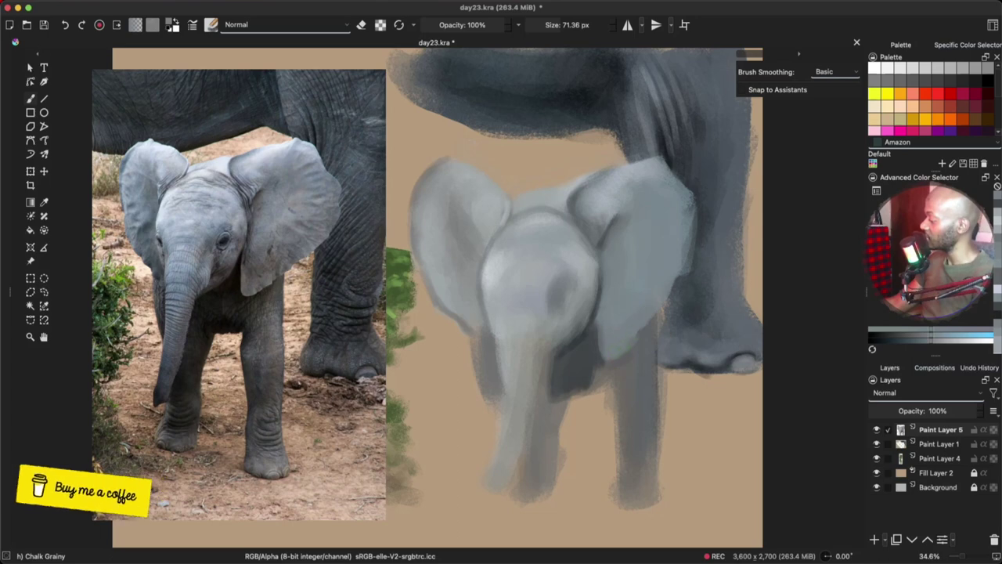
mouse_move(639, 336)
mouse_down()
mouse_move(691, 242)
mouse_move(694, 255)
mouse_move(695, 229)
mouse_up()
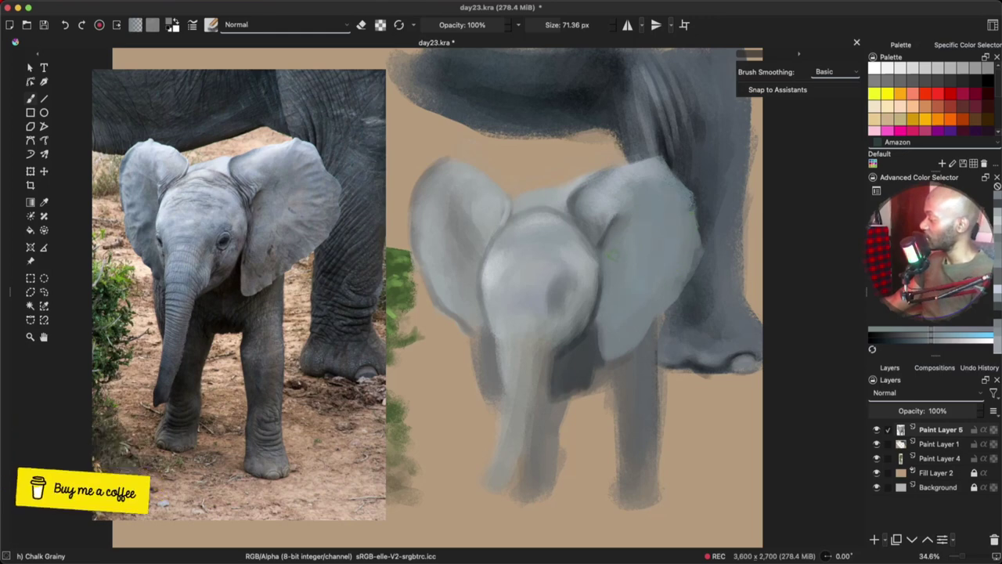
ctrl+click(607, 246)
drag(605, 245, 603, 270)
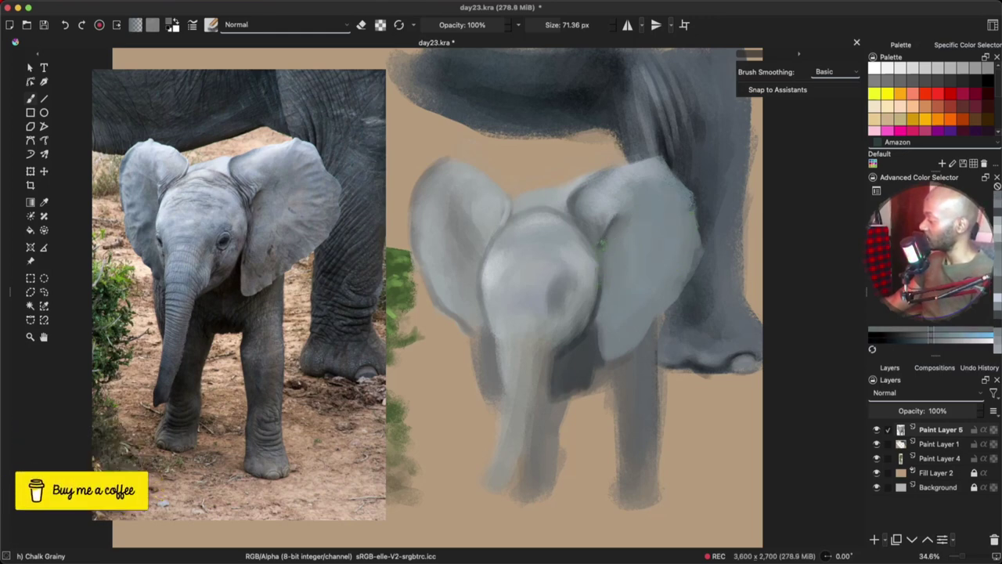
Step: Paint a dark shadow across the belly under the large ear and down the inner edge of the leg below it
ctrl+click(576, 348)
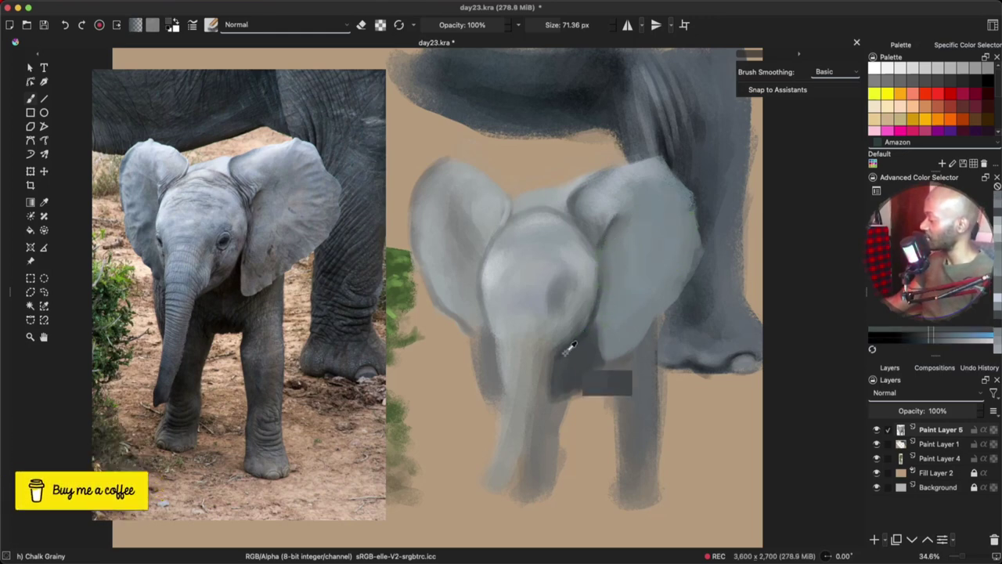
mouse_move(556, 357)
mouse_down()
mouse_move(559, 389)
mouse_move(573, 386)
mouse_move(587, 352)
mouse_move(595, 386)
mouse_move(620, 388)
mouse_move(619, 541)
mouse_up()
key(bracketleft)
key(bracketleft)
key(bracketleft)
mouse_move(614, 408)
shift+mouse_down()
mouse_move(631, 408)
mouse_move(621, 529)
shift+mouse_up()
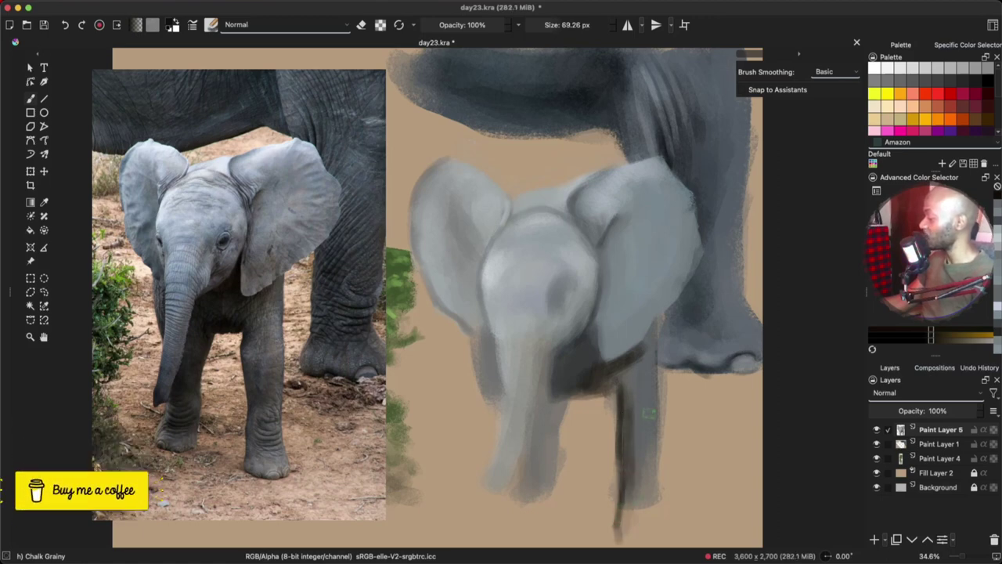
Step: Widen and lengthen the leg below the large ear with sampled grey, blending its dark inner edge into the lighter side
ctrl+click(647, 422)
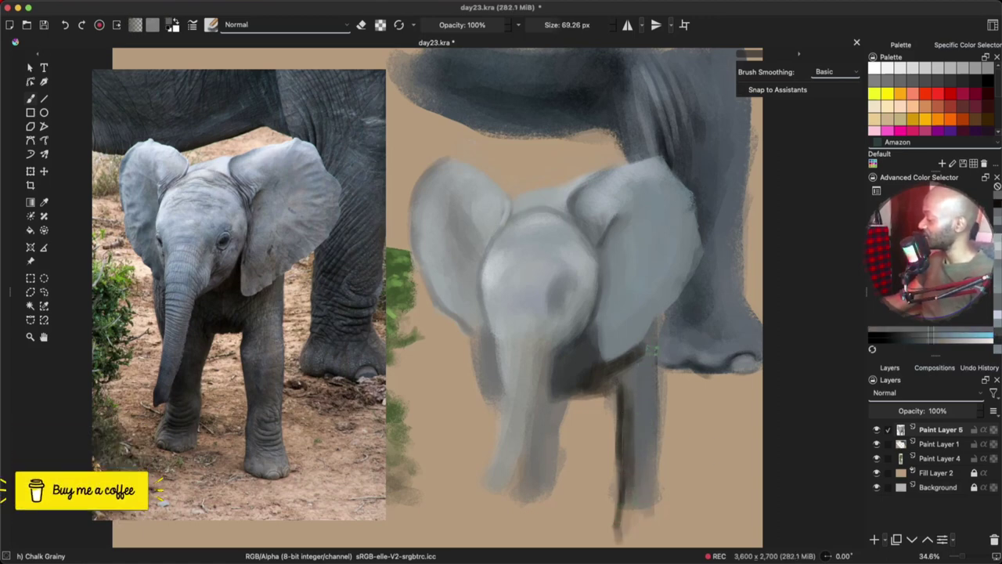
mouse_move(660, 382)
mouse_down()
mouse_move(664, 415)
mouse_move(629, 532)
mouse_up()
ctrl+click(629, 432)
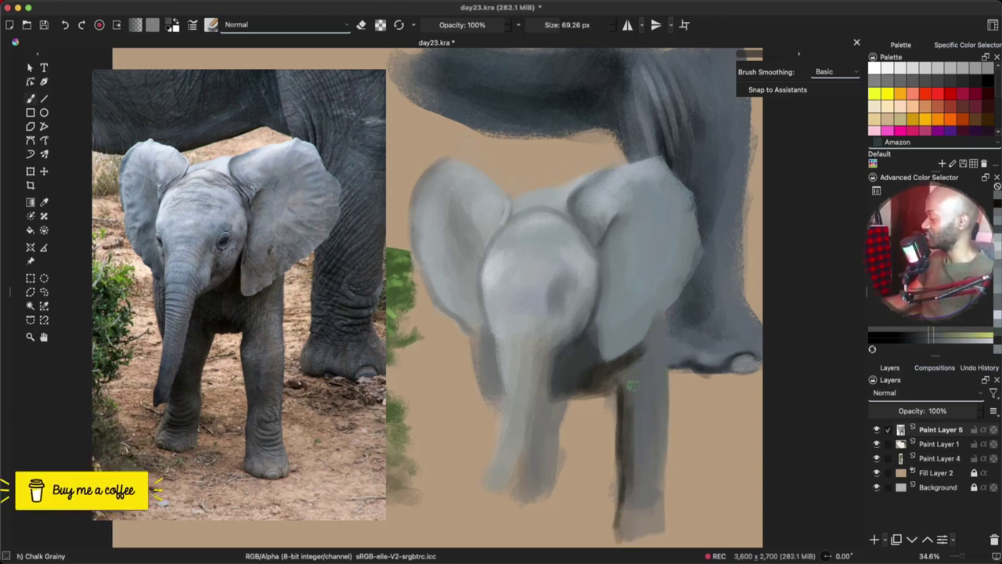
drag(629, 383, 629, 413)
ctrl+click(632, 412)
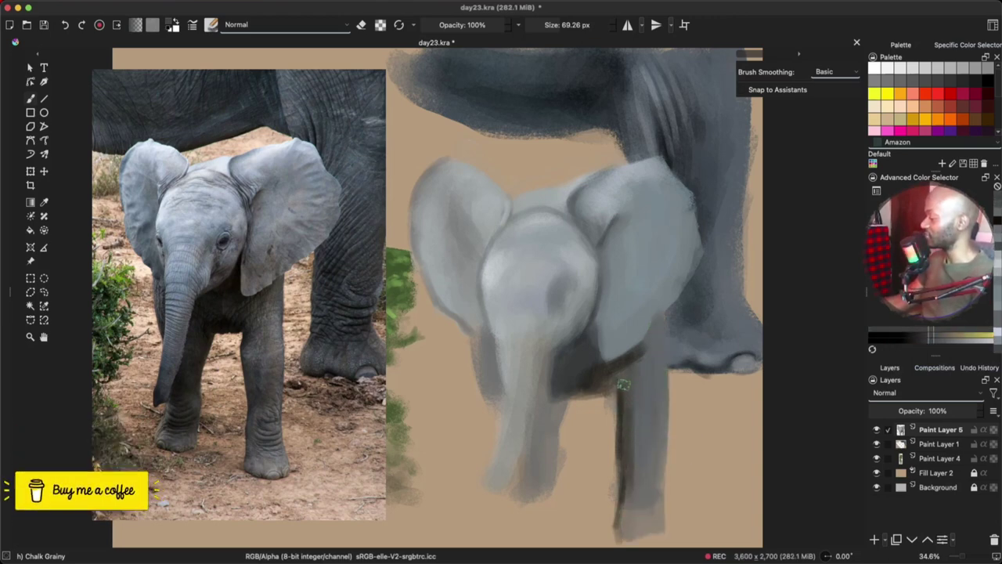
ctrl+click(623, 384)
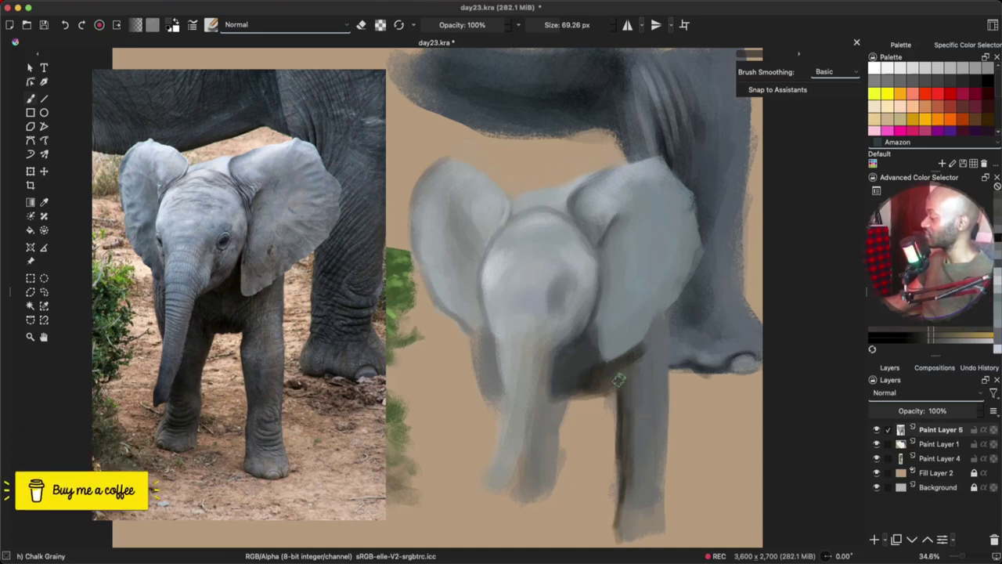
drag(627, 376, 631, 397)
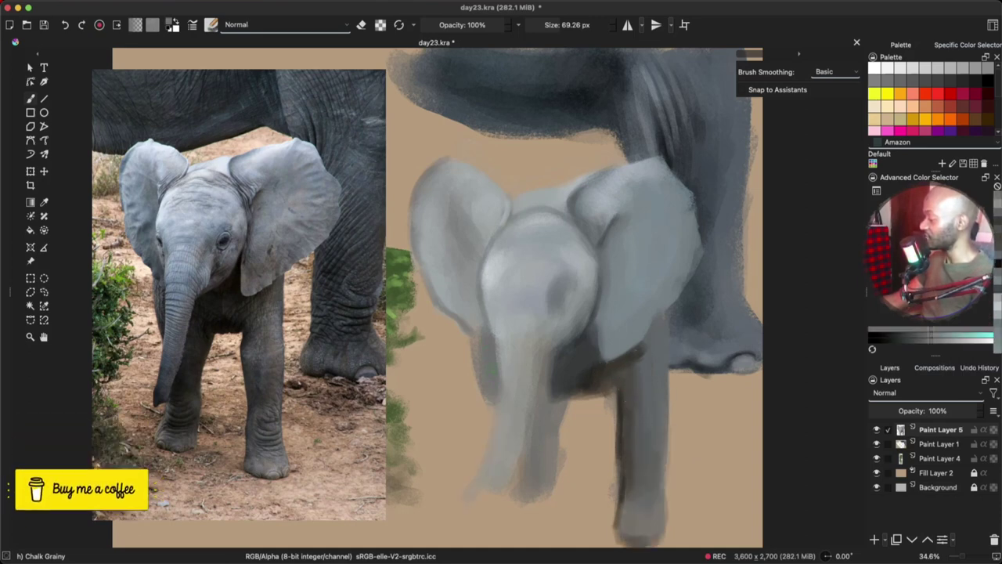
Step: Build up the leg behind the trunk with dark grey-brown down to a rounded foot and blend the inner-leg and belly shadows
ctrl+click(493, 405)
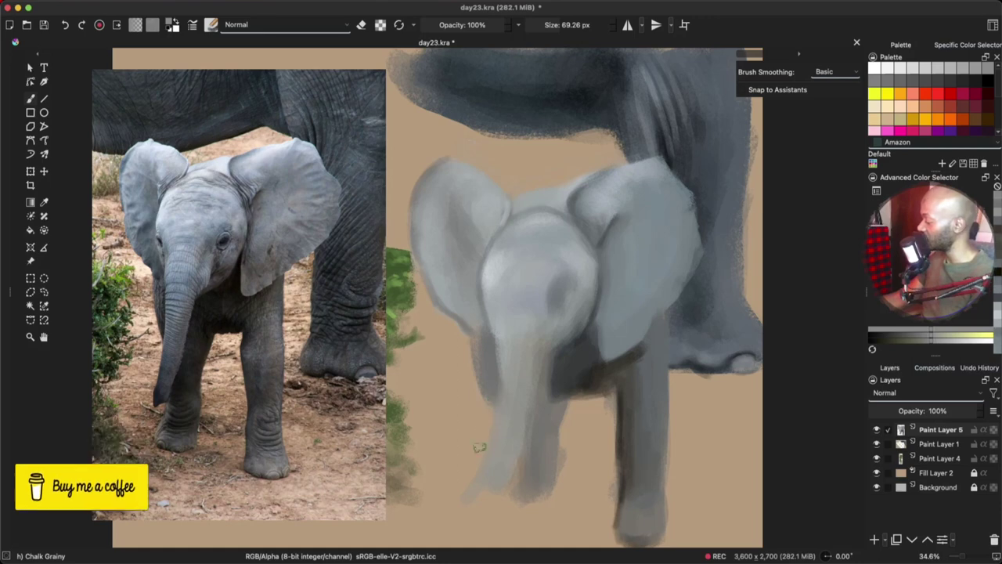
drag(553, 397, 547, 513)
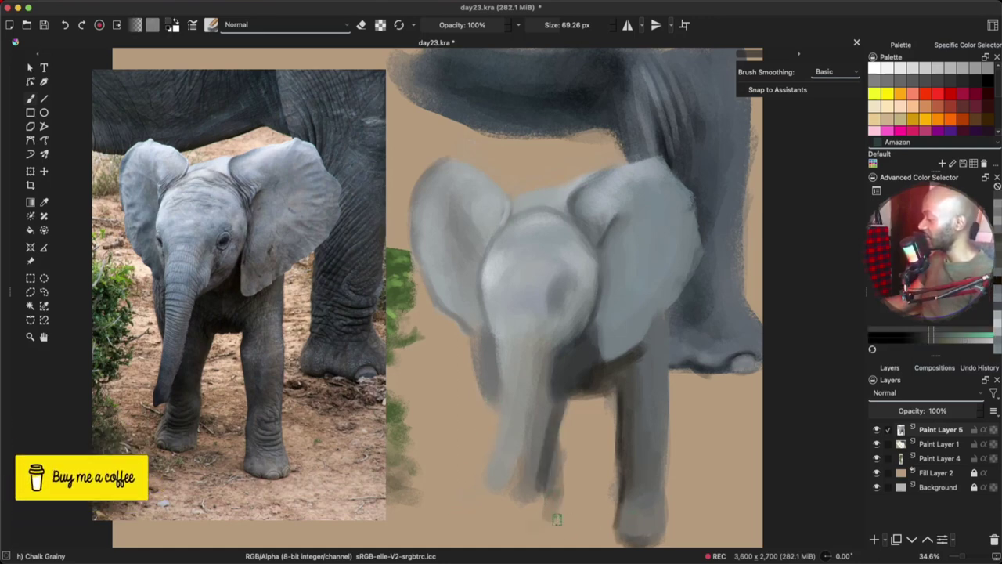
mouse_move(516, 514)
mouse_down()
mouse_move(541, 520)
mouse_move(521, 516)
mouse_move(552, 470)
mouse_move(520, 505)
mouse_move(552, 479)
mouse_move(544, 450)
mouse_move(525, 483)
mouse_move(552, 374)
mouse_move(550, 385)
mouse_up()
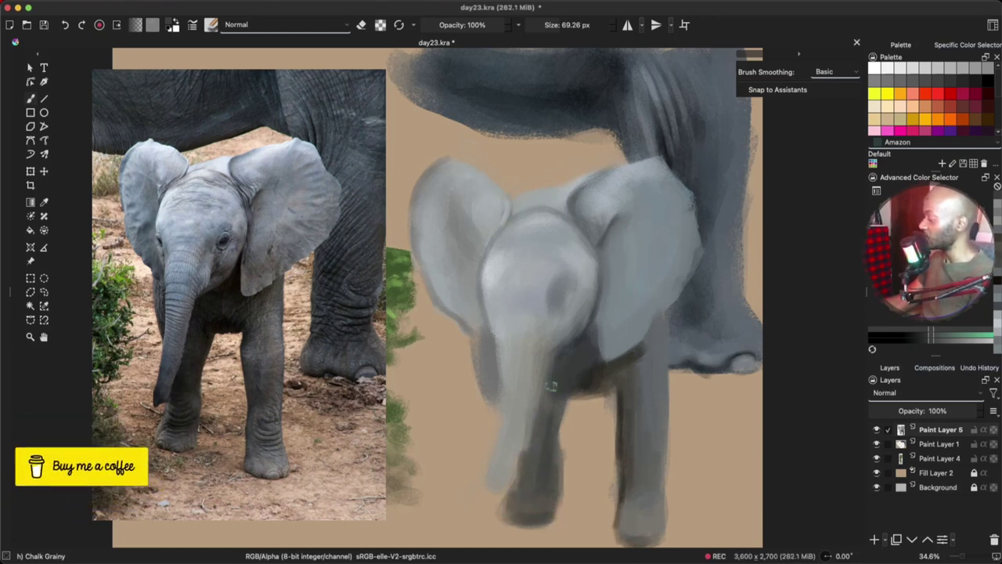
drag(532, 443, 548, 369)
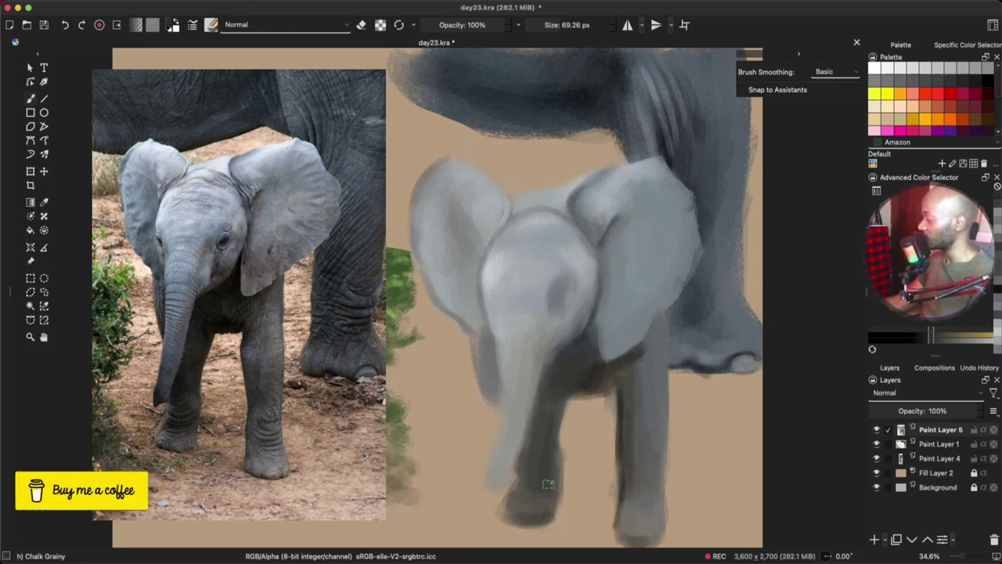
mouse_move(544, 478)
mouse_down()
mouse_move(513, 507)
mouse_move(557, 495)
mouse_move(556, 448)
mouse_move(603, 393)
mouse_up()
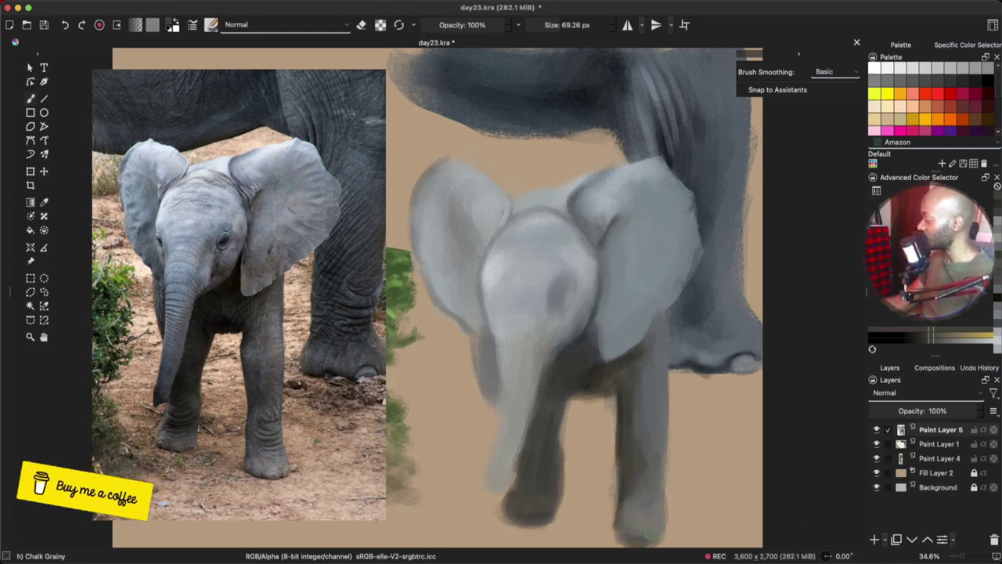
Step: Round out the foot of the leg below the large ear and soften the leg's upper edge with sampled grey
drag(659, 505, 667, 537)
ctrl+click(659, 322)
ctrl+click(663, 338)
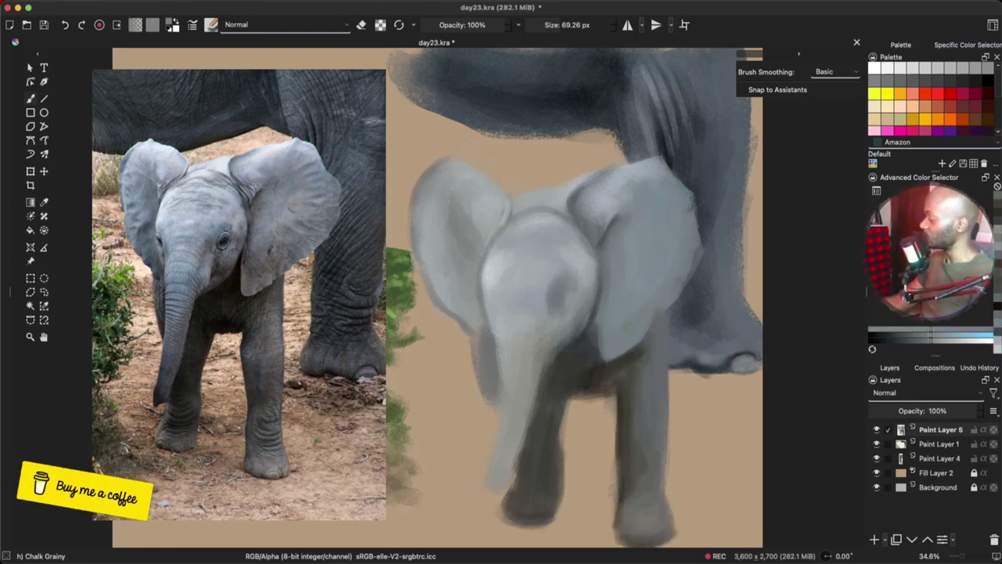
drag(660, 317, 657, 352)
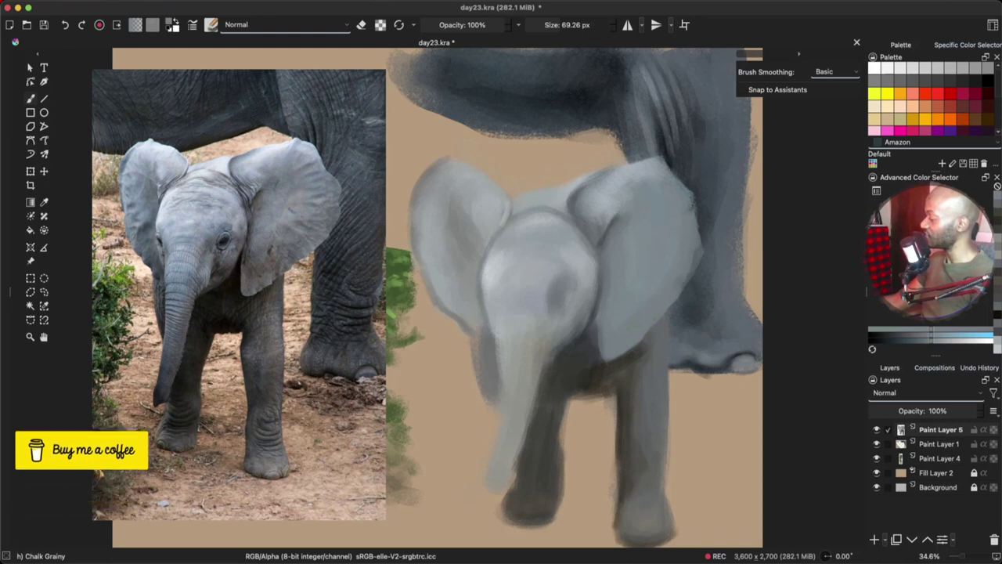
Step: Smooth the large ear's surface with sampled grey at a brush size of about 114 px and tidy the head's upper outline
ctrl+click(624, 188)
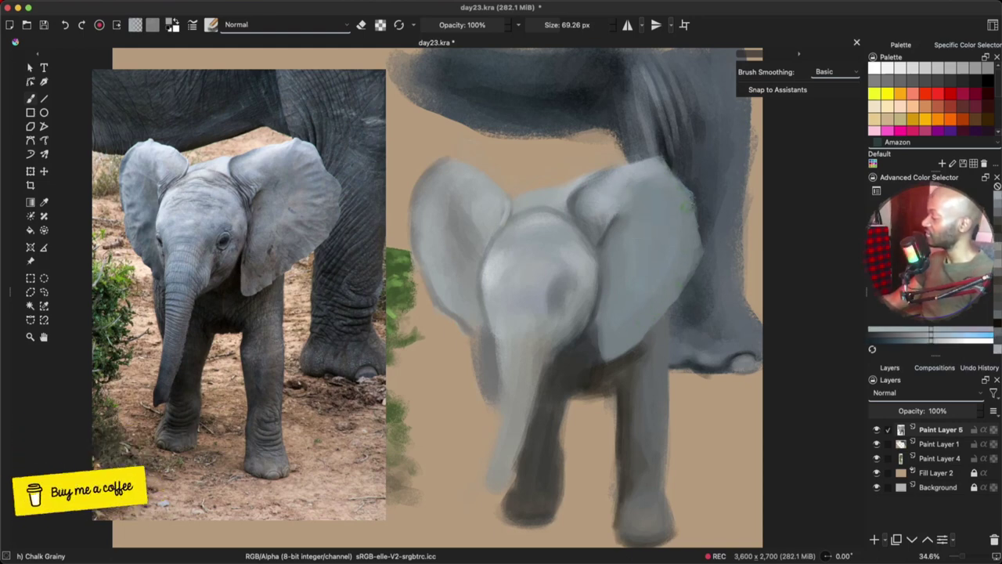
shift+drag(651, 285, 674, 286)
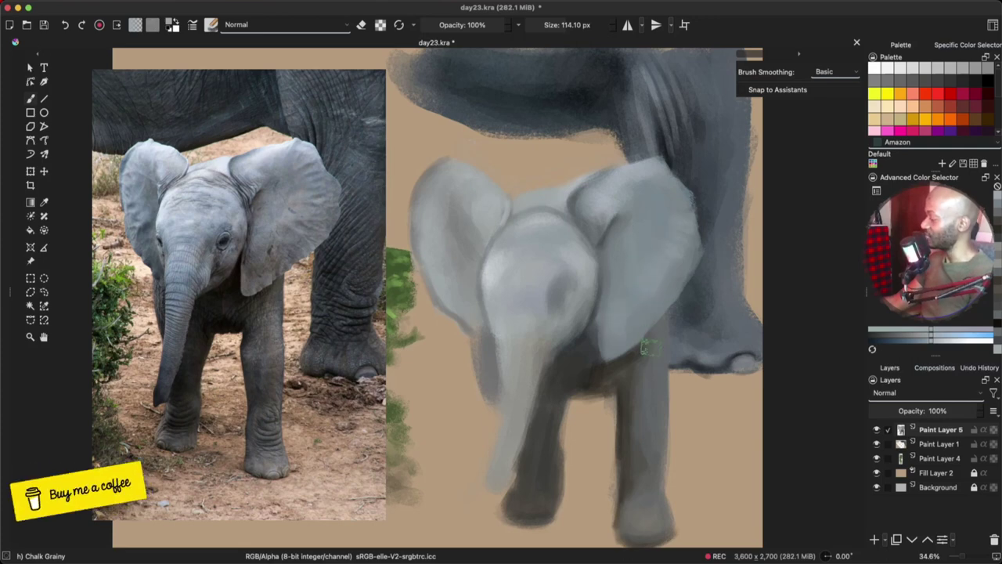
ctrl+click(663, 350)
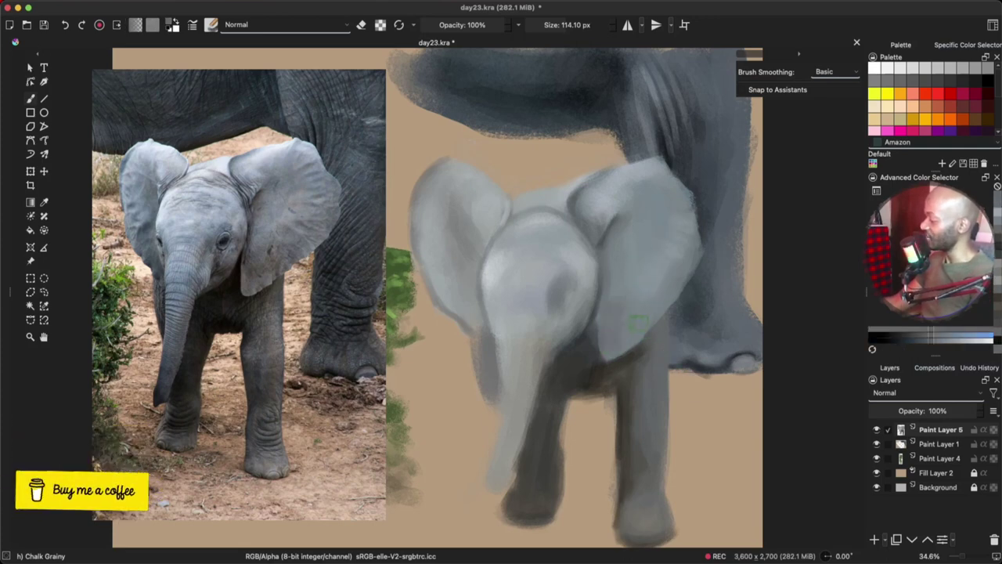
drag(648, 272, 676, 199)
ctrl+click(565, 196)
shift+drag(595, 188, 554, 186)
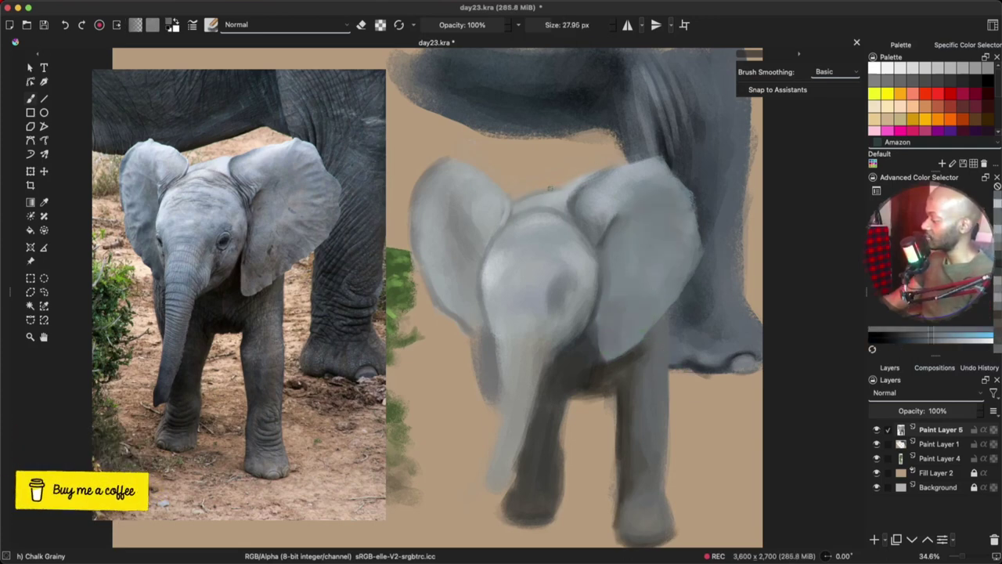
Step: Check the painting's proportions in a mirrored view, restore the normal orientation and save the file
key(m)
key(m)
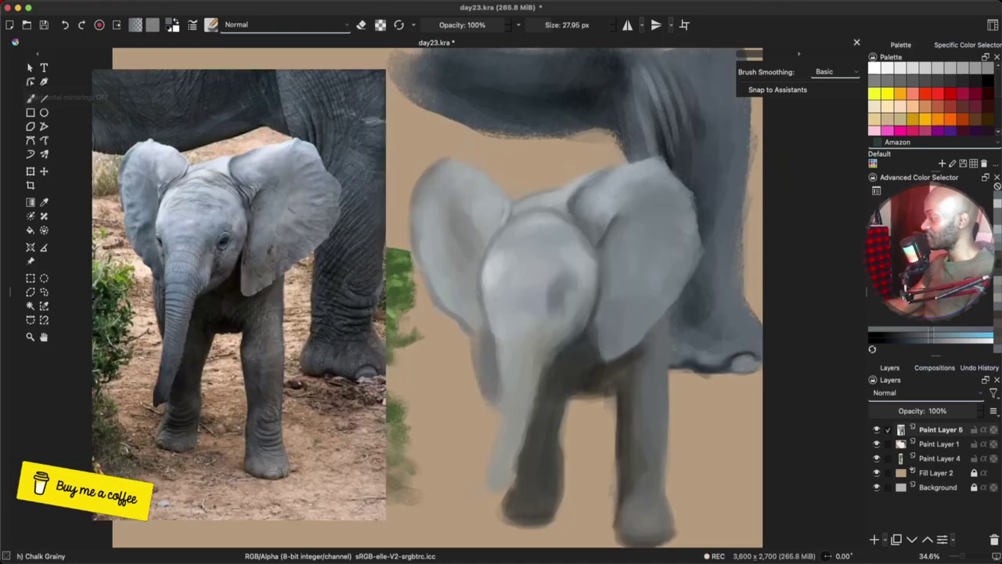
key(super+s)
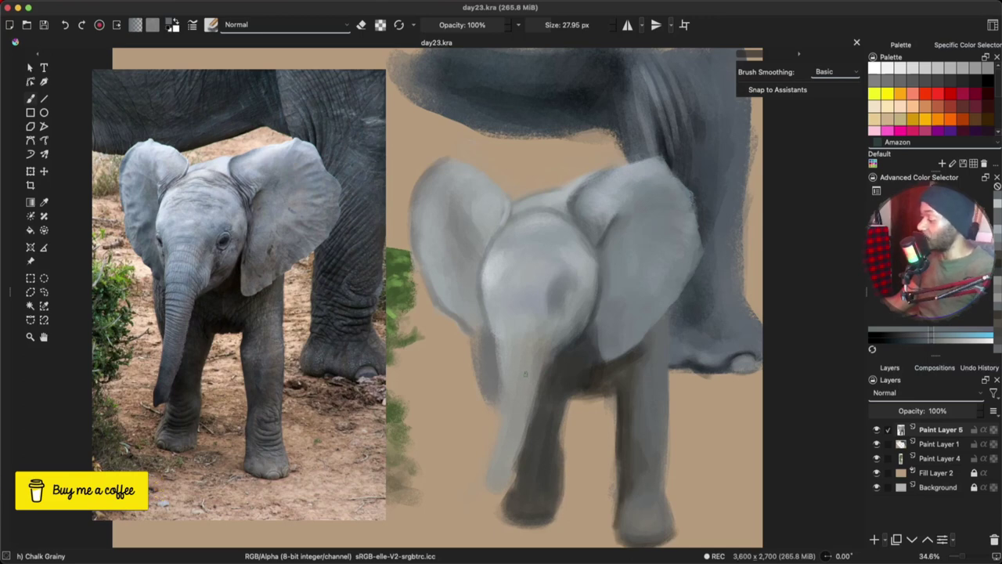
Step: Blend the length of the baby's trunk with sampled greys at a brush size of about 70 px
ctrl+click(527, 353)
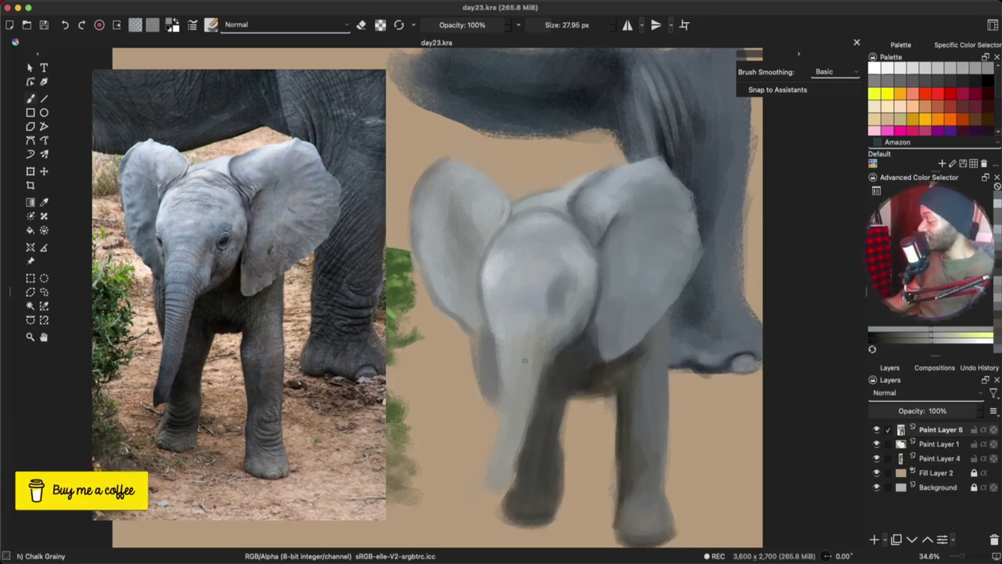
shift+drag(520, 367, 540, 367)
mouse_move(497, 454)
mouse_down()
mouse_move(506, 431)
mouse_move(490, 487)
mouse_up()
ctrl+click(548, 418)
ctrl+click(557, 407)
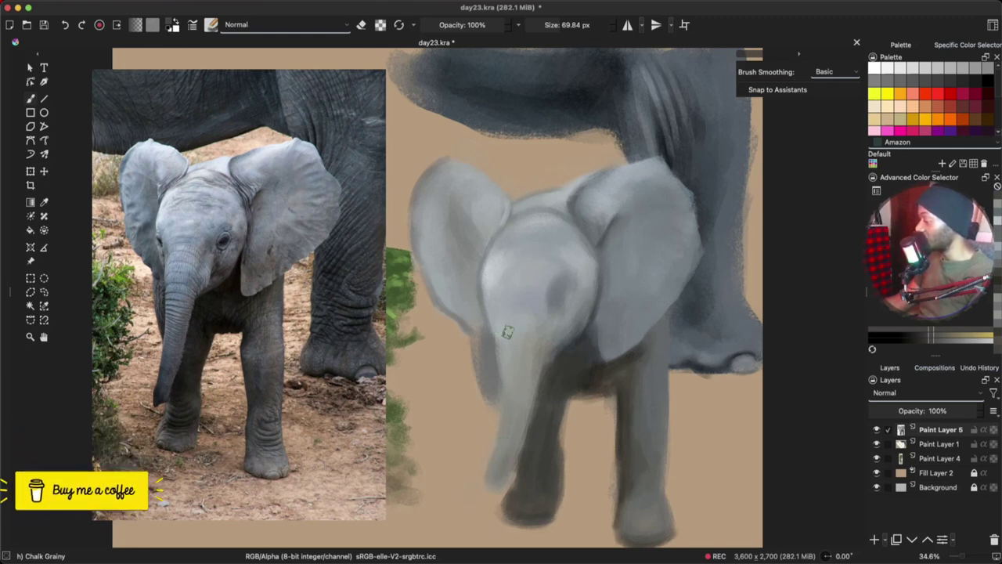
drag(514, 334, 511, 389)
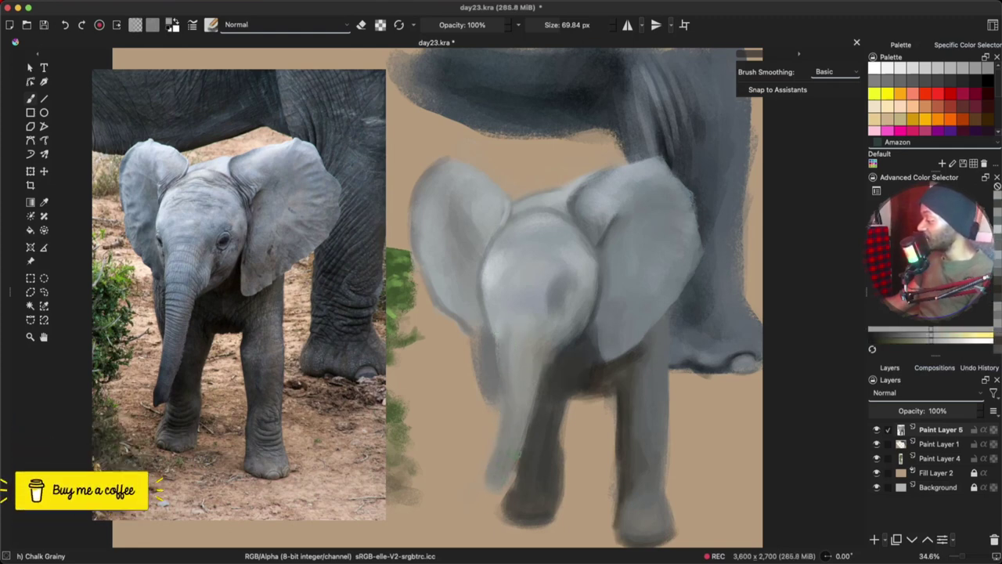
Step: Define the trunk's tip with dark grey sampled from the leg behind it, using a brush of about 22 px
ctrl+click(544, 429)
drag(548, 428, 524, 427)
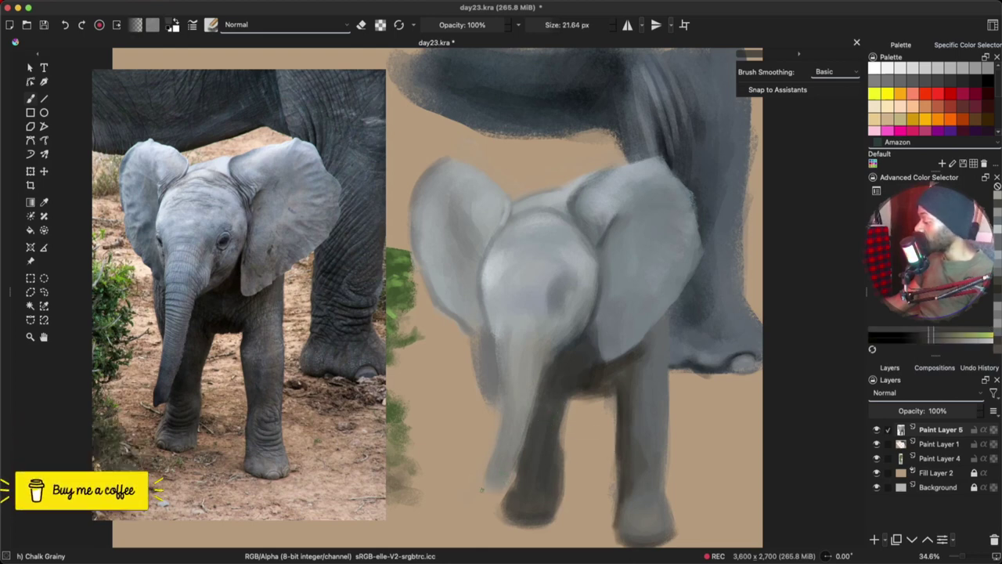
drag(483, 489, 485, 487)
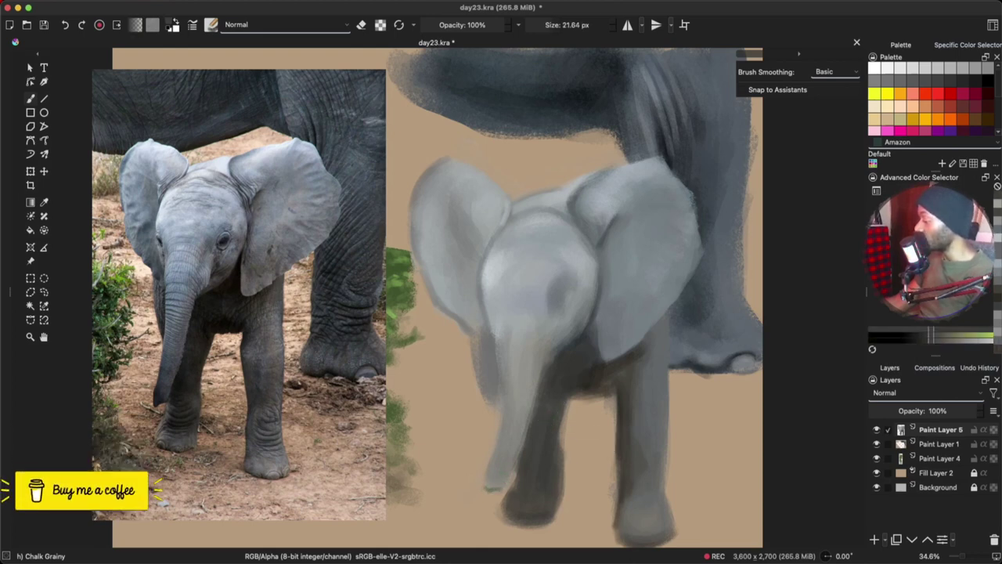
mouse_move(485, 487)
mouse_down()
mouse_move(494, 486)
mouse_move(500, 450)
mouse_move(489, 470)
mouse_up()
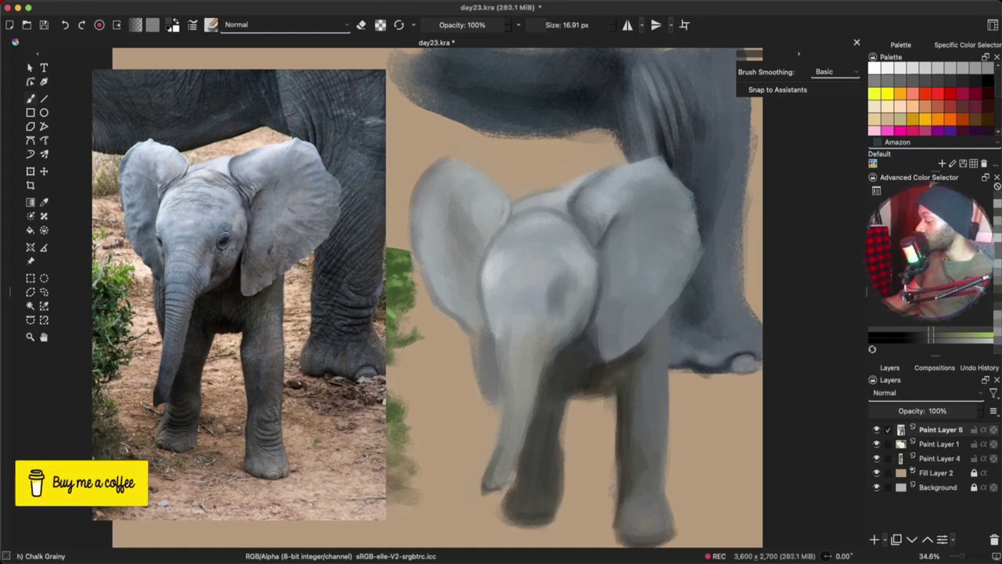
Step: Darken the lower trunk toward its tip and blend the shading upward with a larger brush and sampled greys
key(bracketright)
key(bracketright)
key(bracketright)
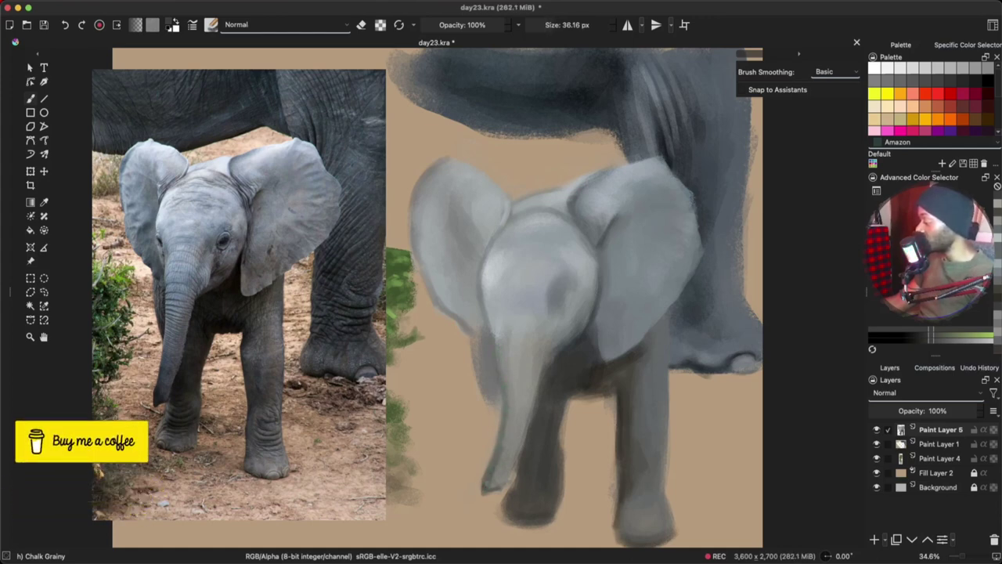
drag(502, 457, 491, 484)
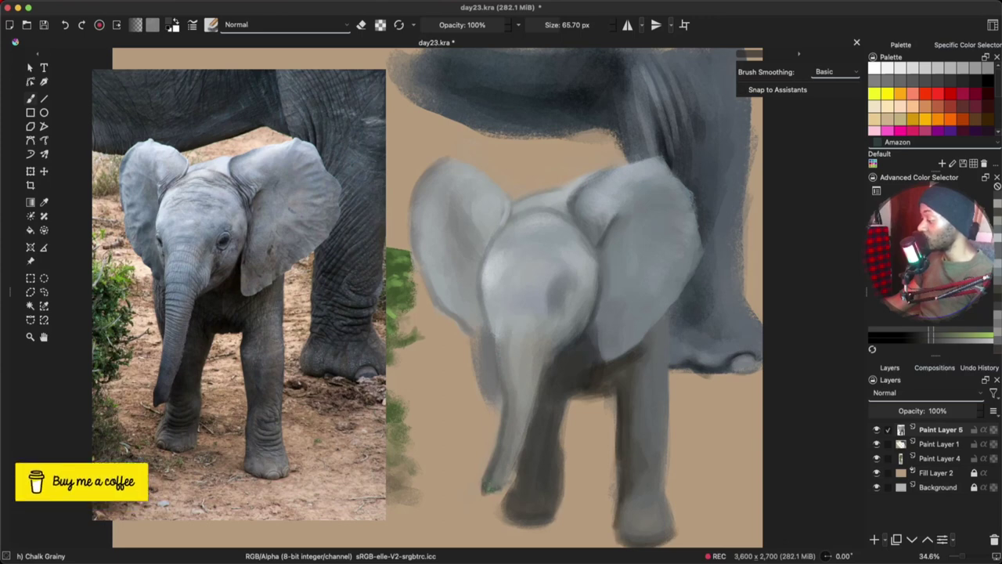
ctrl+click(530, 384)
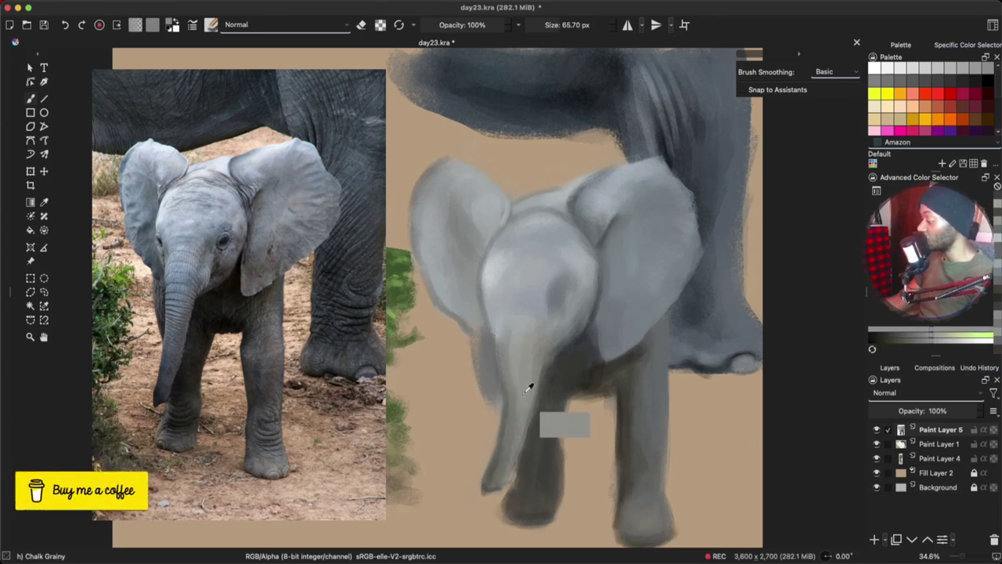
ctrl+click(543, 432)
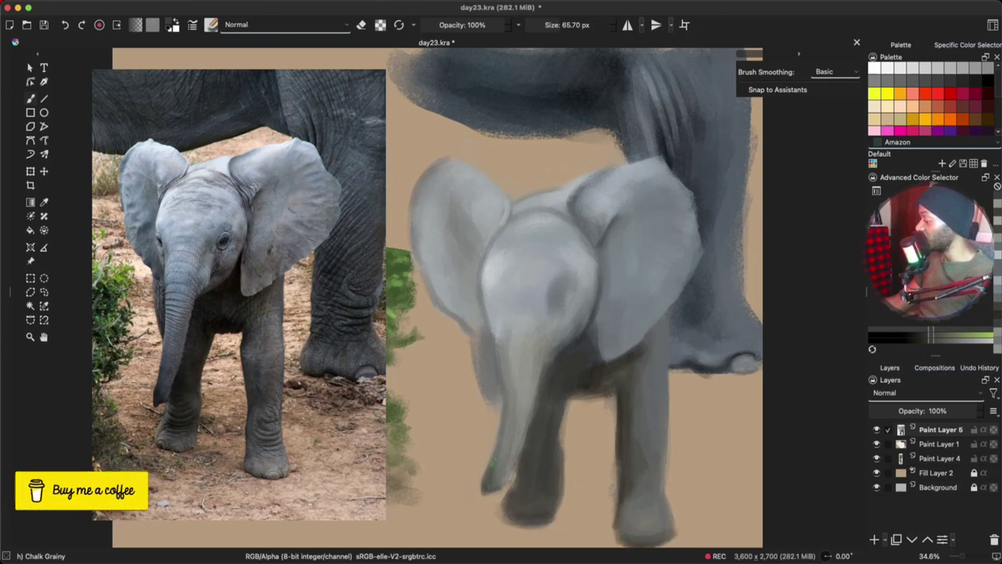
drag(493, 465, 501, 438)
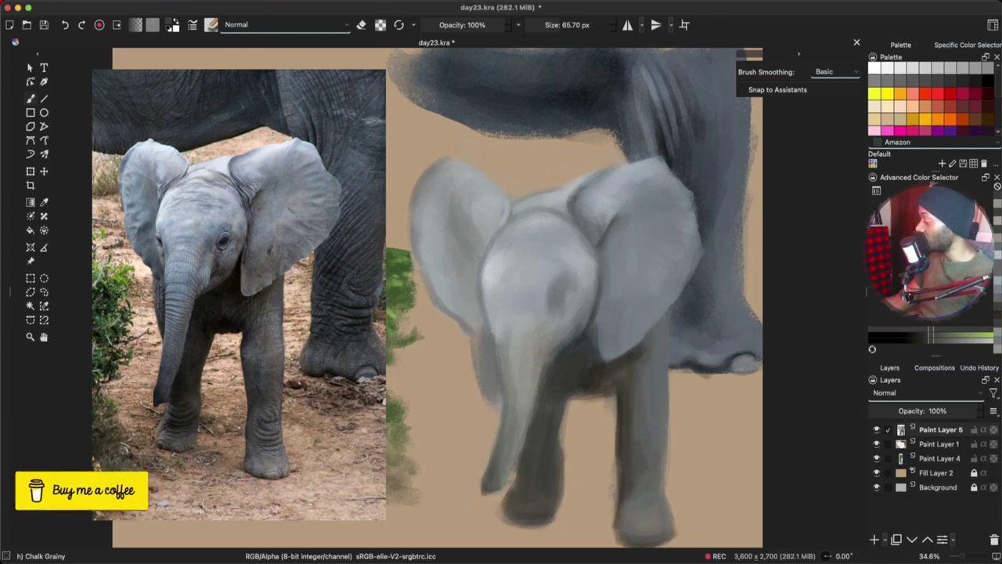
Step: Blend the top of the trunk into the face with sampled light greys at a brush size of about 91 px
drag(518, 382, 530, 382)
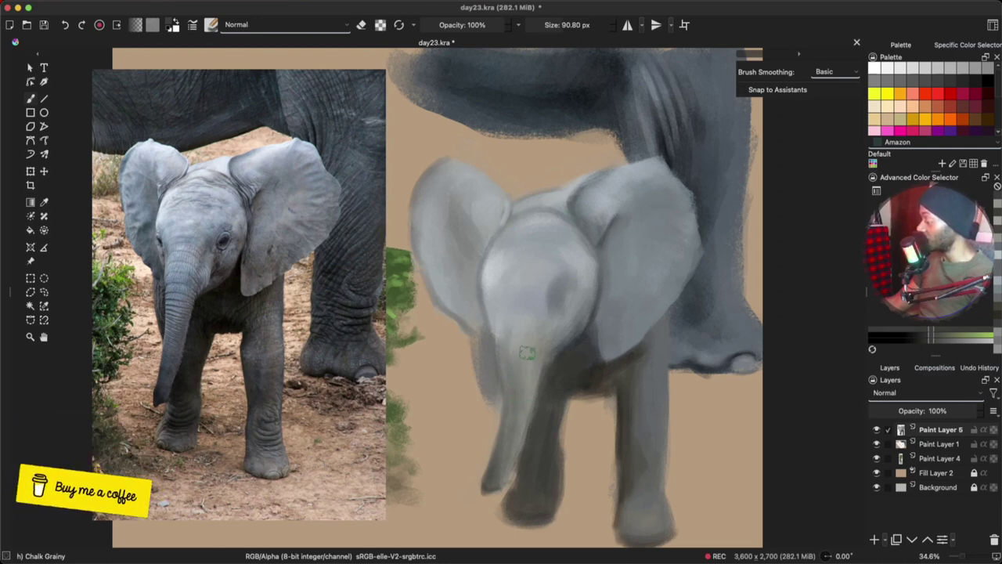
ctrl+click(509, 327)
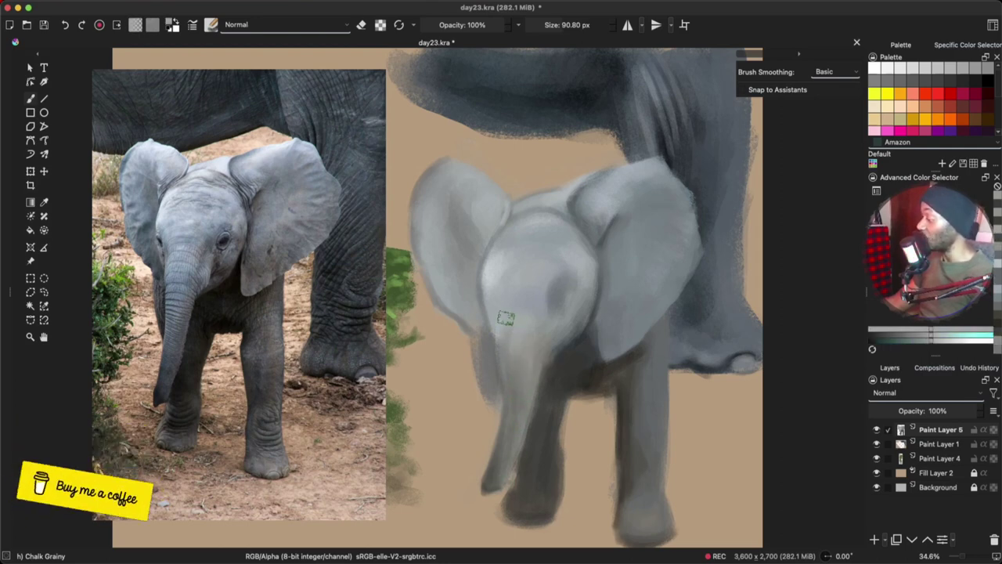
ctrl+click(528, 320)
ctrl+click(519, 349)
ctrl+click(530, 326)
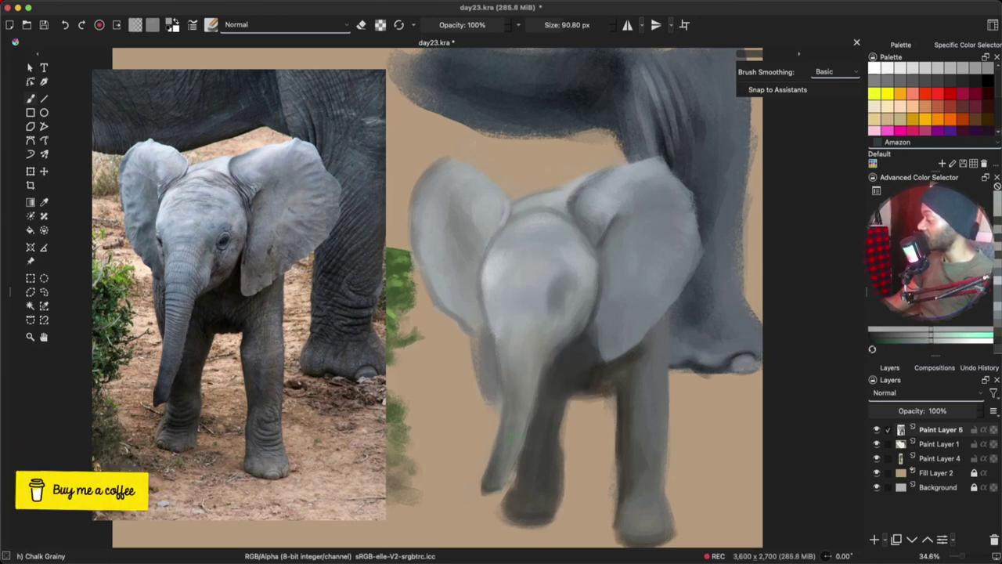
Step: Narrow and darken the shaded strip of body between the small ear's lower end and the trunk
ctrl+click(478, 328)
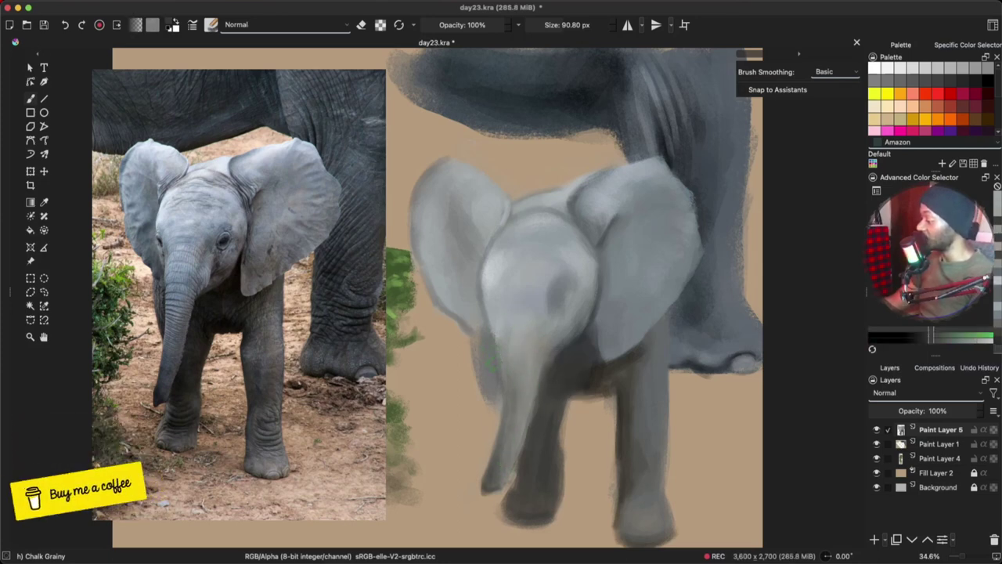
key(bracketleft)
key(bracketleft)
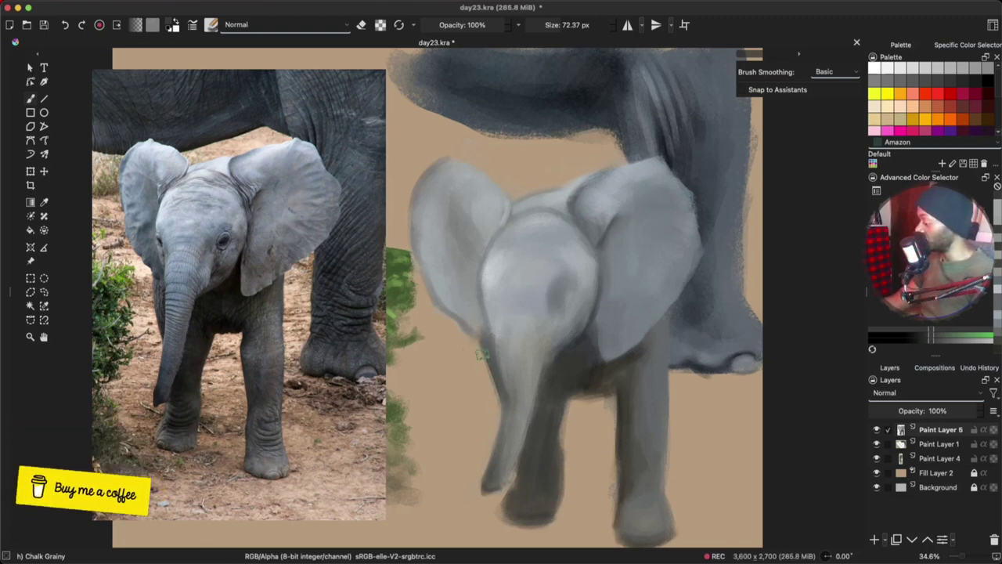
ctrl+click(474, 336)
drag(495, 407, 485, 336)
Step: Shade the small ear's lower end and inner side with sampled grey, blending it toward the face
ctrl+click(476, 317)
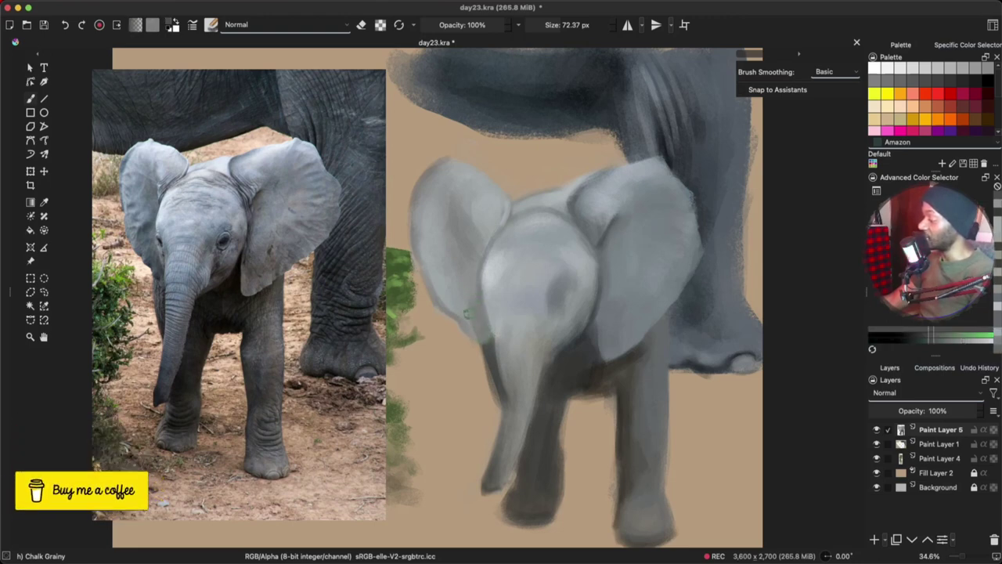
drag(472, 293, 475, 320)
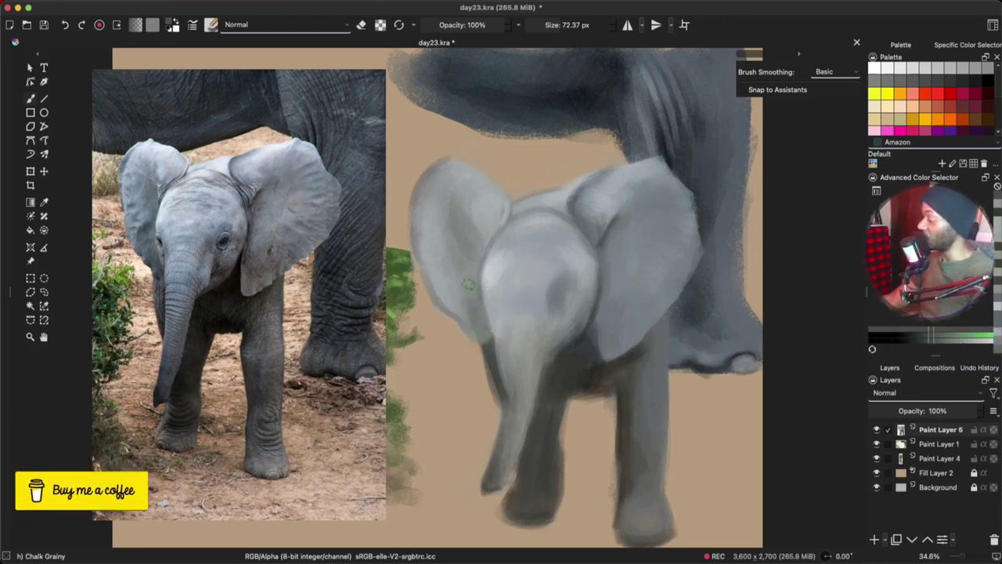
mouse_move(469, 285)
mouse_down()
mouse_move(459, 304)
mouse_move(470, 307)
mouse_up()
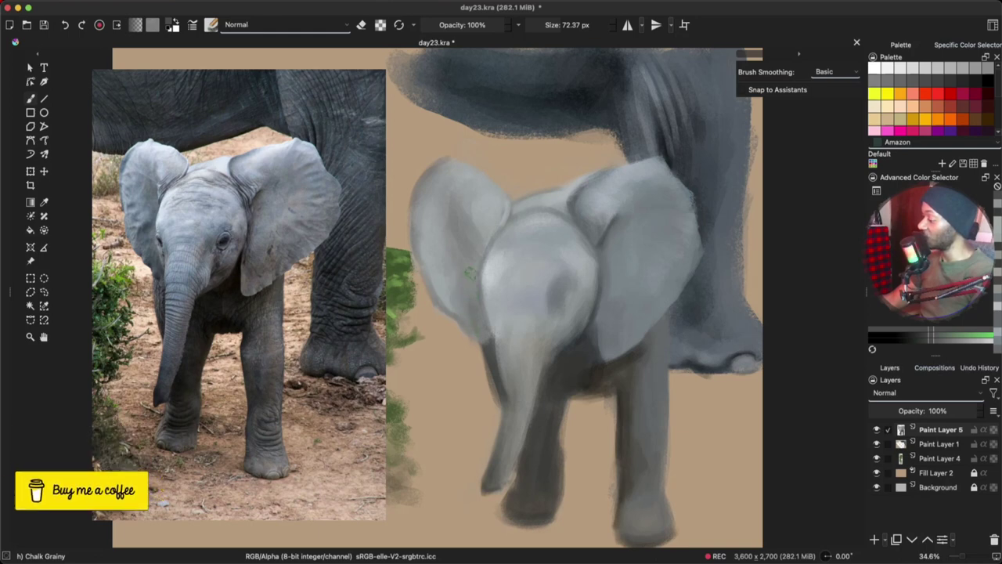
mouse_move(470, 234)
mouse_down()
mouse_move(443, 201)
mouse_move(409, 202)
mouse_up()
Step: Refine the small ear's outer rim with sampled grey, varying the brush size for thin edge strokes
key(bracketright)
key(bracketright)
key(bracketright)
key(bracketright)
key(bracketright)
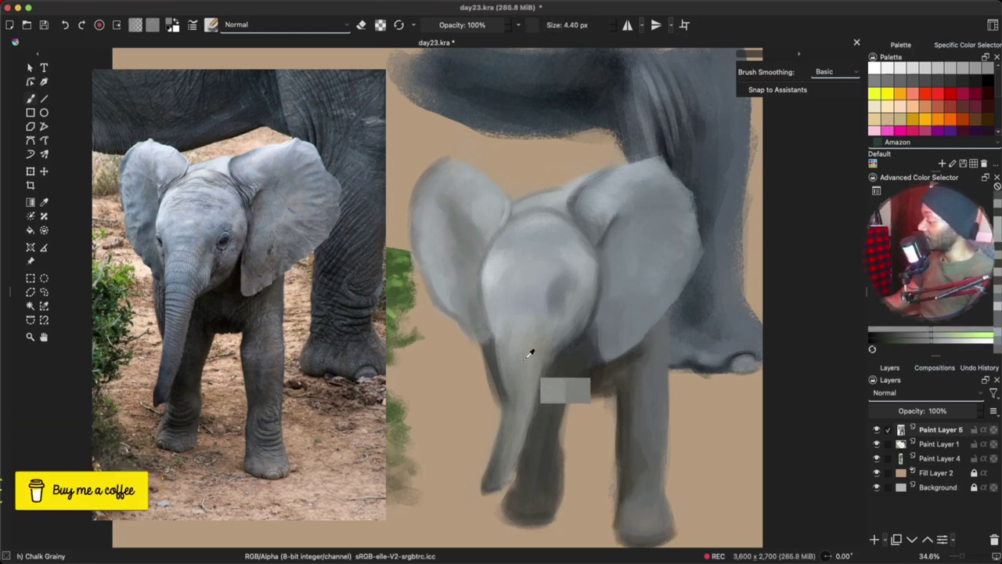
key(bracketleft)
key(bracketleft)
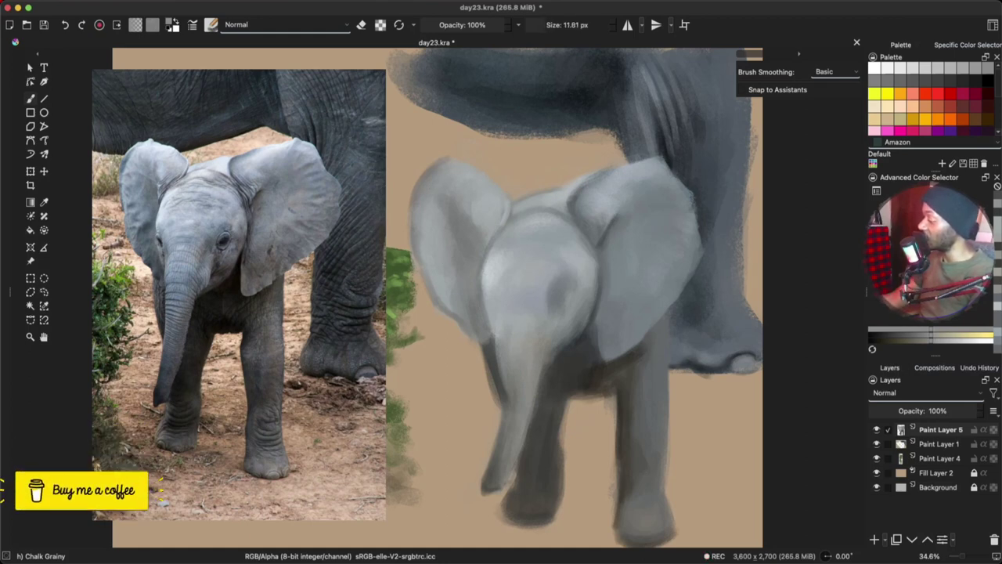
key(bracketright)
key(bracketright)
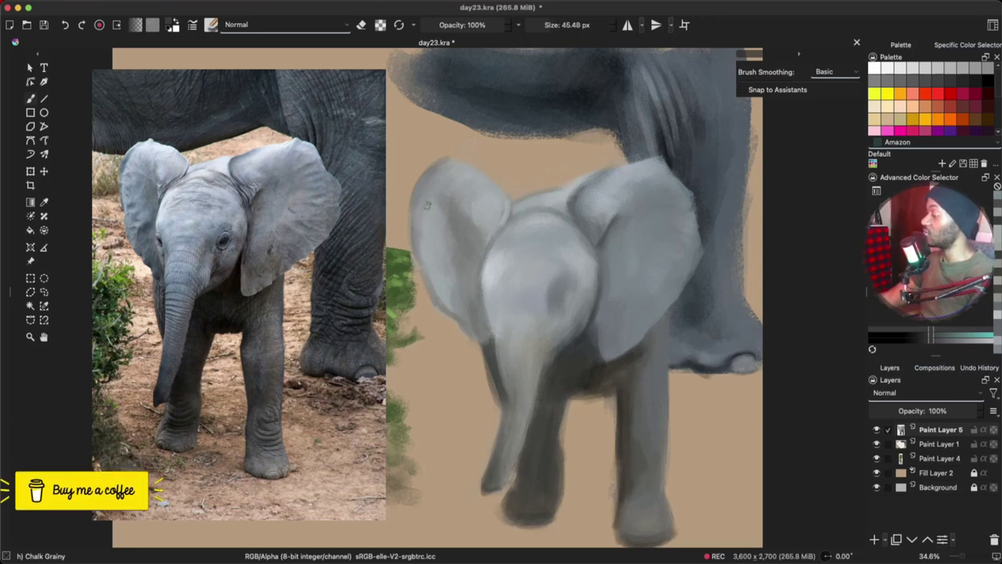
key(bracketright)
key(bracketright)
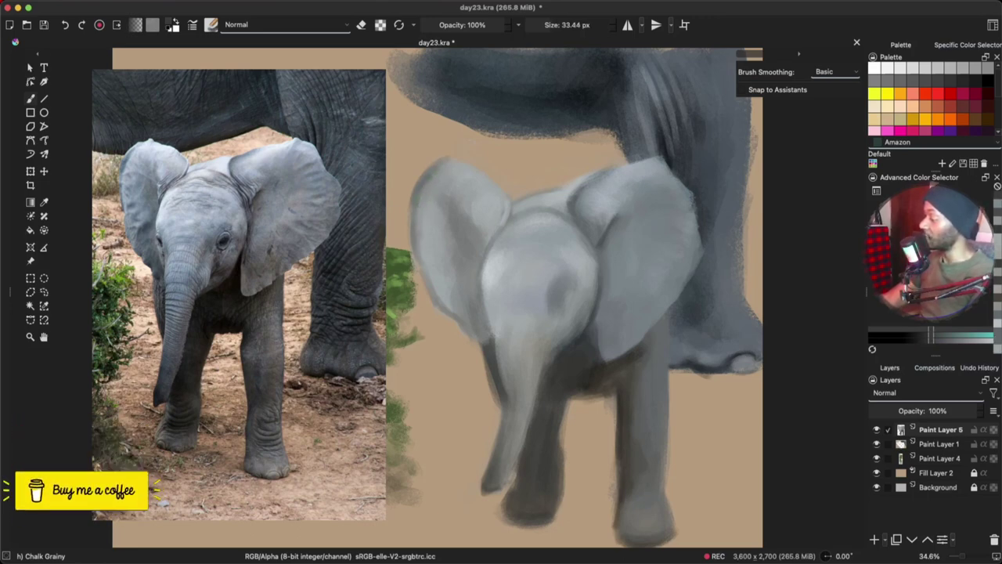
key(bracketright)
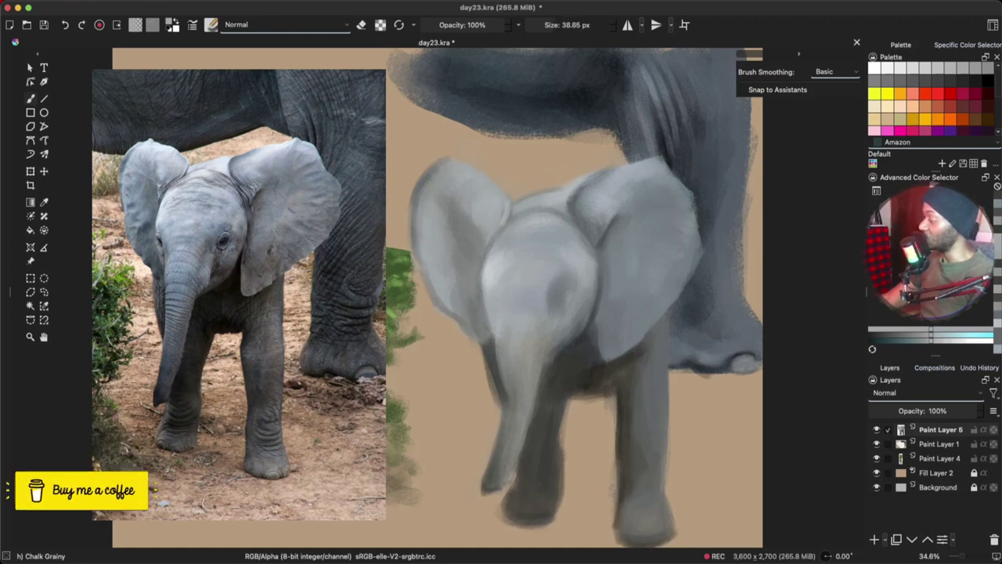
Step: Soften the small ear's upper rim with lighter sampled grey, enlarging the brush to about 91 px
key(bracketleft)
key(bracketleft)
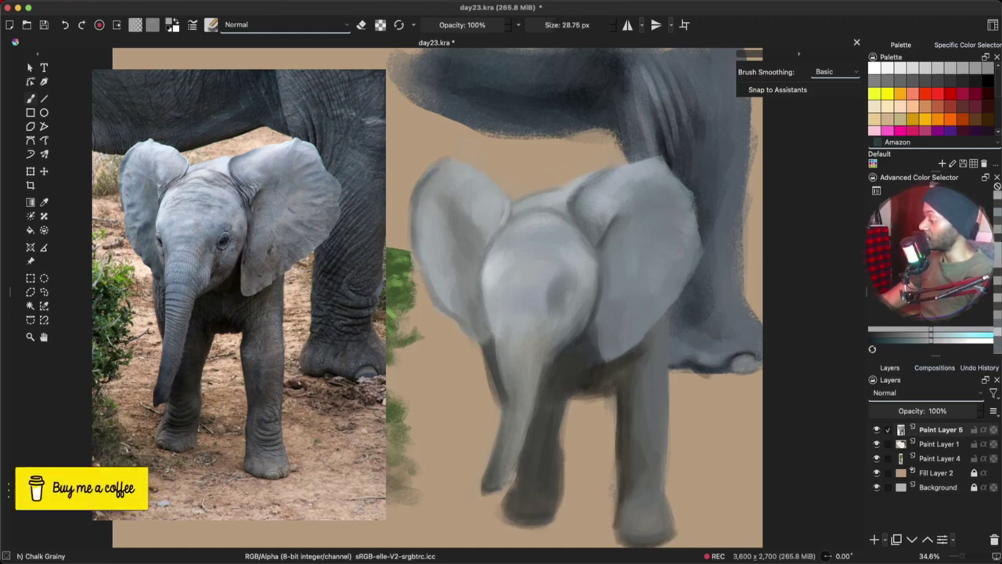
key(bracketright)
key(bracketright)
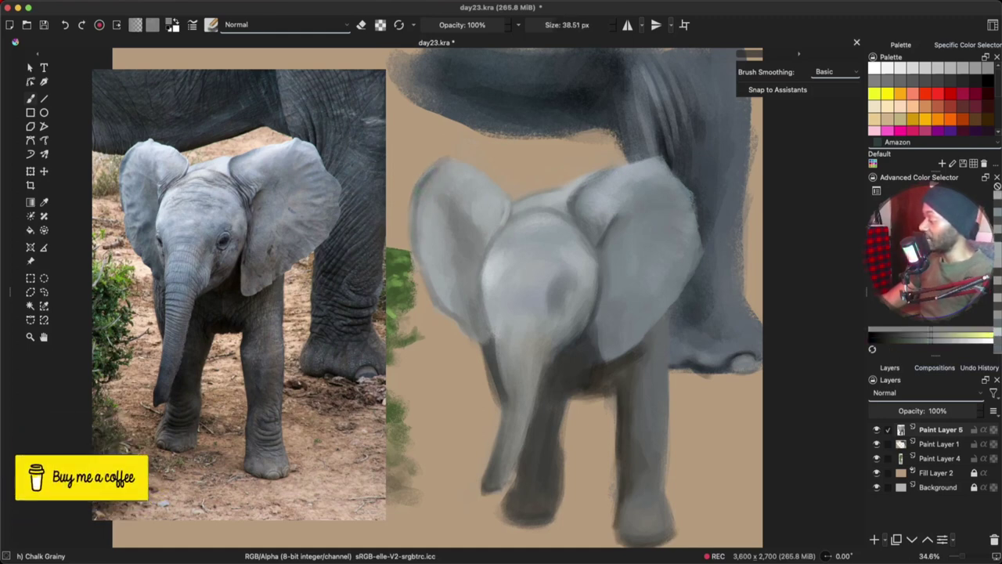
key(bracketright)
key(bracketright)
key(bracketright)
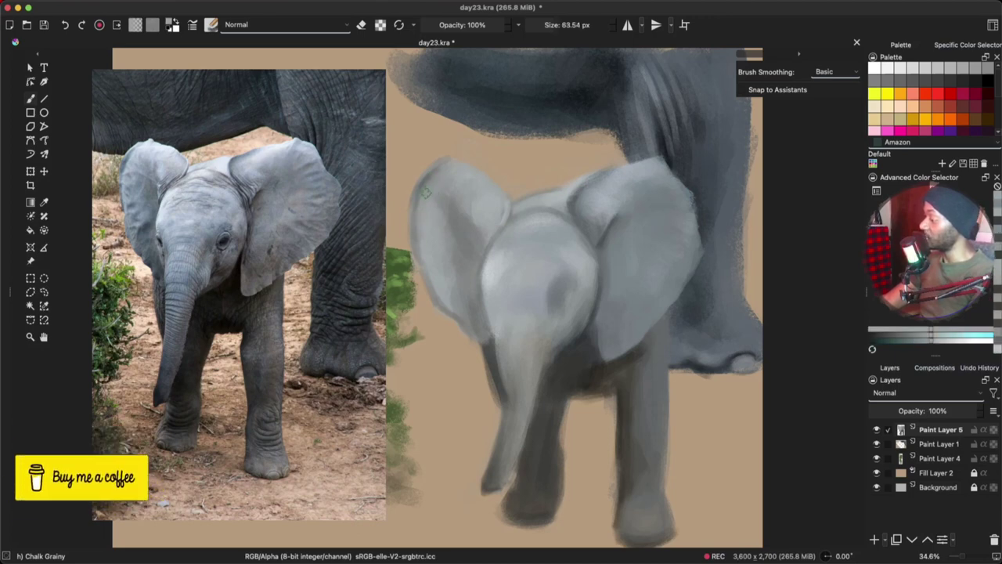
key(bracketright)
key(bracketright)
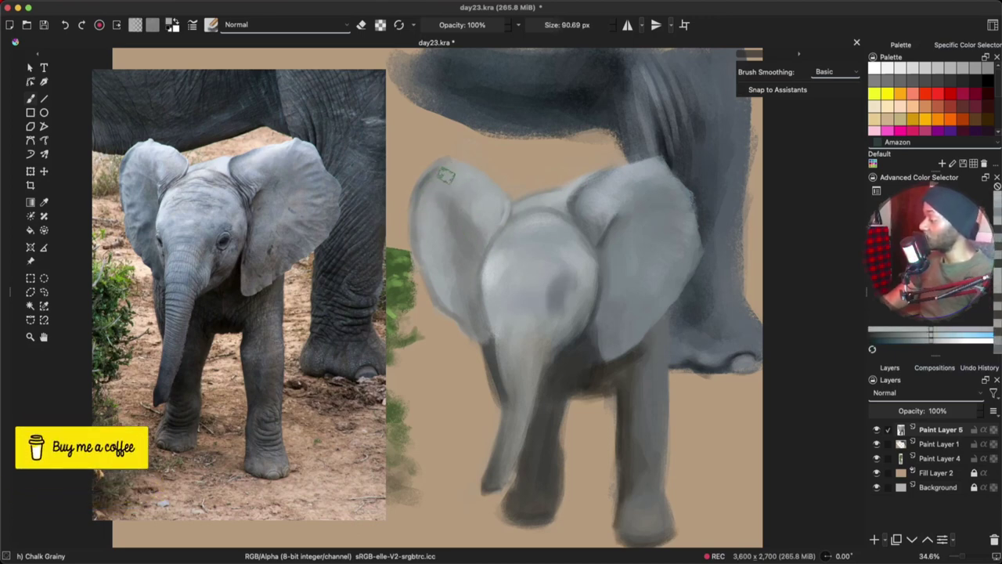
Step: Shade the small ear's inner hollow with grey sampled from the face and trunk, undoing the last stray stroke
ctrl+click(505, 262)
mouse_move(487, 225)
mouse_down()
mouse_move(486, 193)
mouse_move(464, 194)
mouse_move(426, 231)
mouse_move(424, 251)
mouse_move(420, 224)
mouse_up()
ctrl+click(495, 259)
ctrl+click(506, 345)
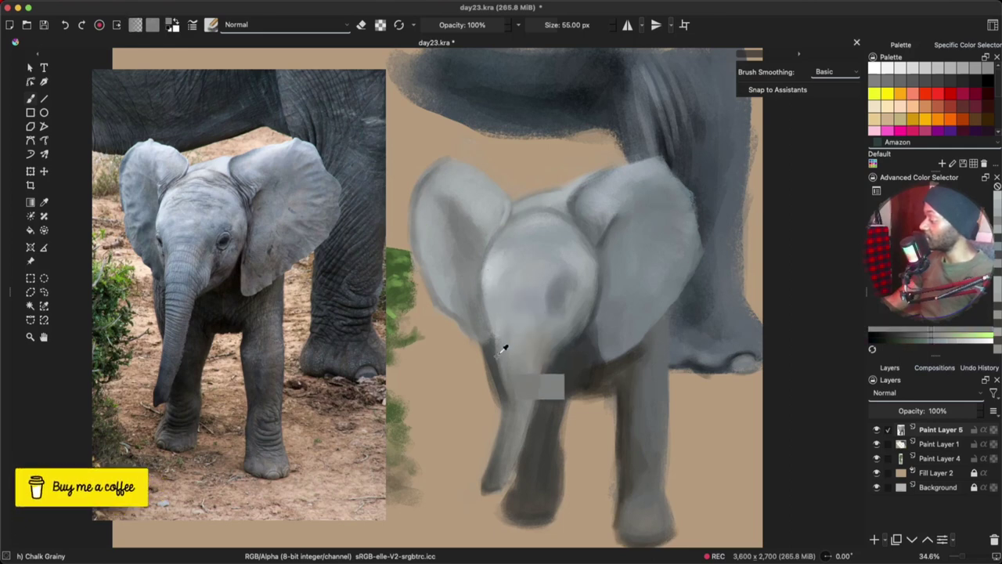
drag(467, 290, 453, 284)
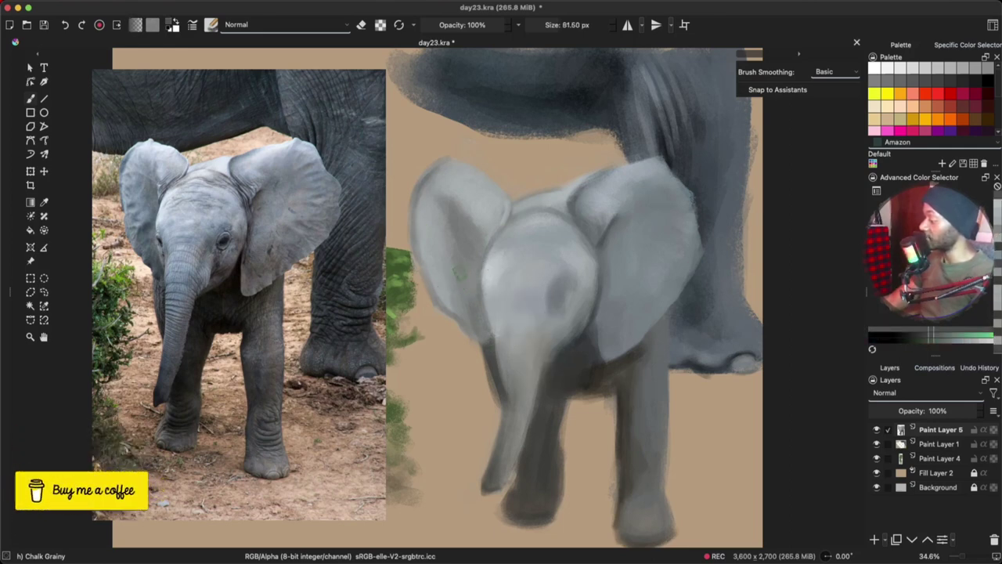
drag(477, 220, 463, 205)
key(super+z)
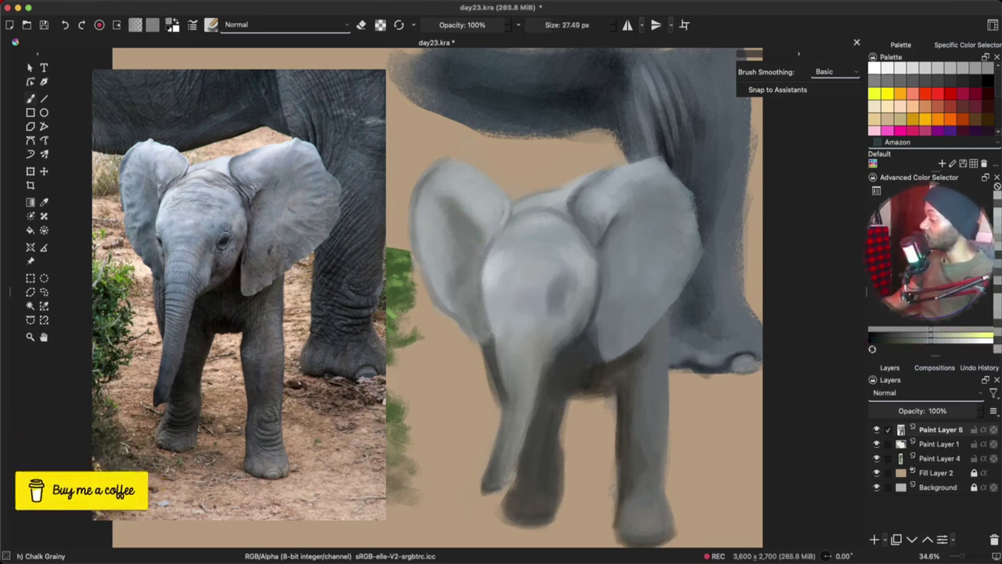
Step: Refine the boundary between the small ear and the forehead with sampled greys and a brush of about 43 px
super+click(552, 380)
drag(510, 273, 489, 264)
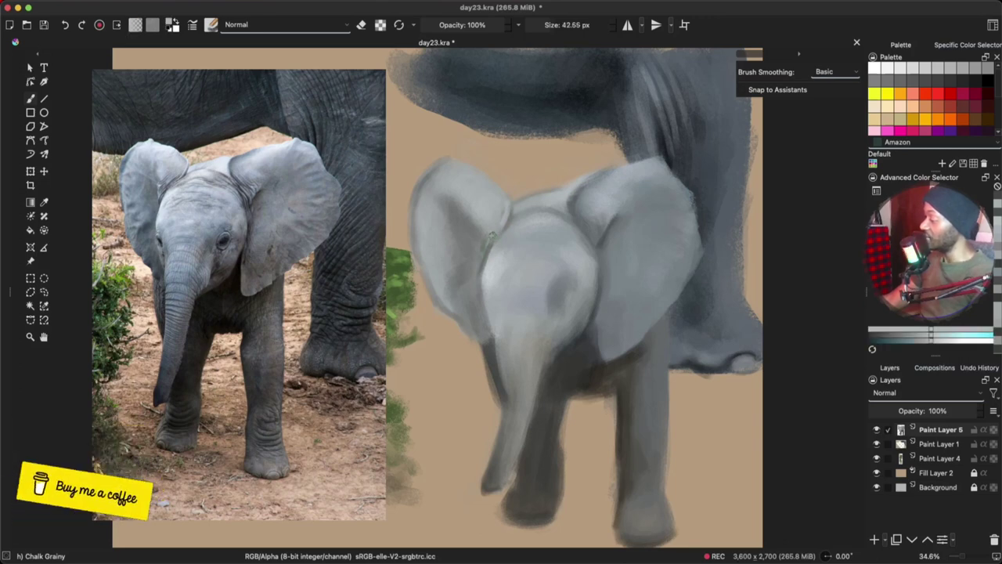
ctrl+click(492, 252)
ctrl+click(490, 262)
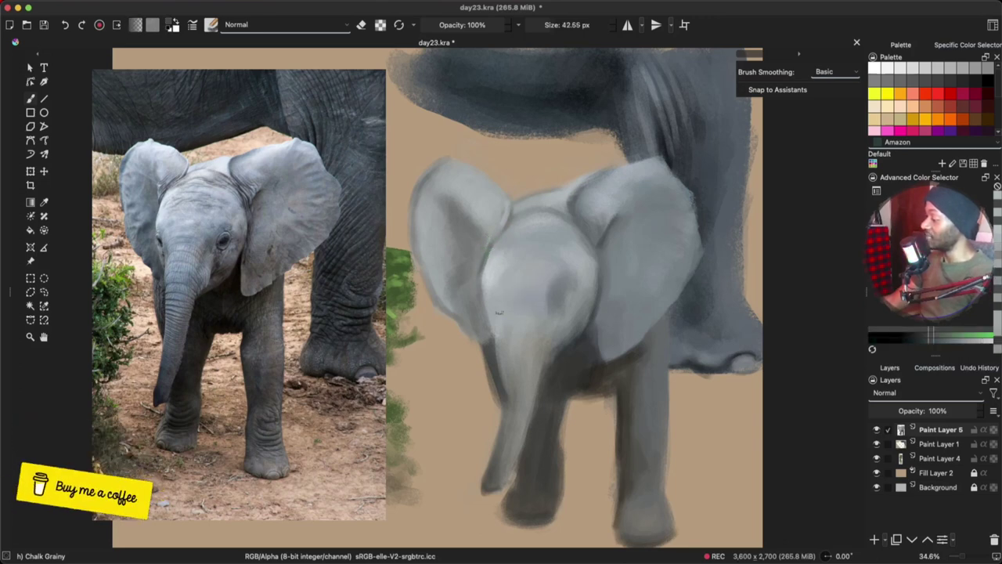
mouse_move(496, 260)
mouse_down()
mouse_move(491, 247)
mouse_move(481, 256)
mouse_up()
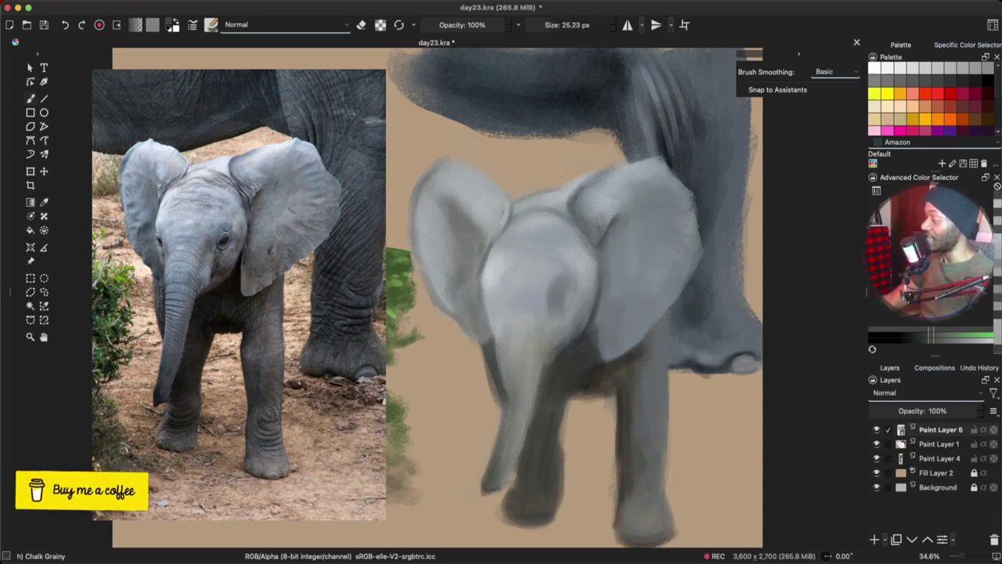
Step: Paint the fold where the small ear meets the head with thin strokes, blending nearby face greys around it
ctrl+click(491, 233)
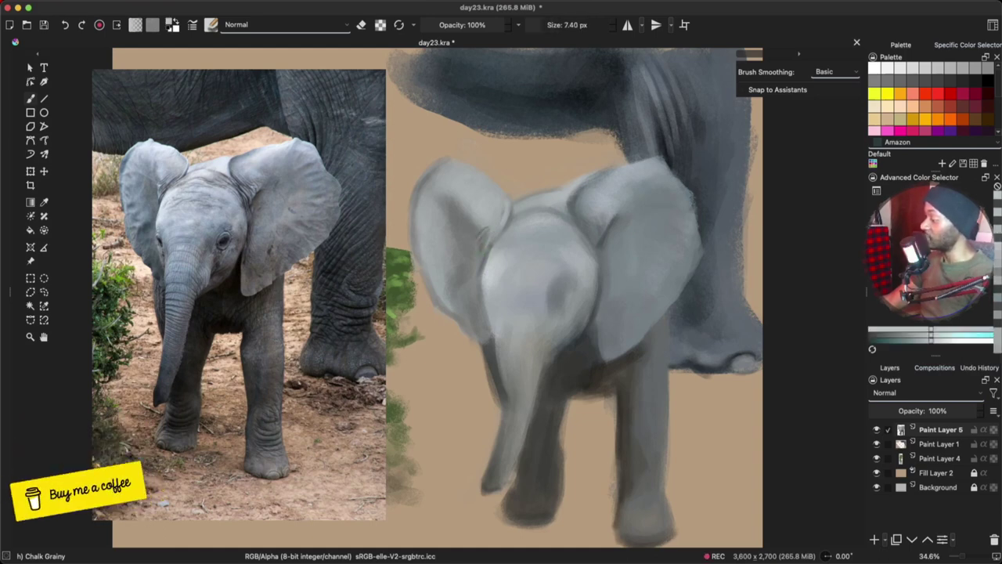
drag(492, 233, 479, 247)
ctrl+click(492, 264)
drag(508, 215, 498, 195)
ctrl+click(501, 274)
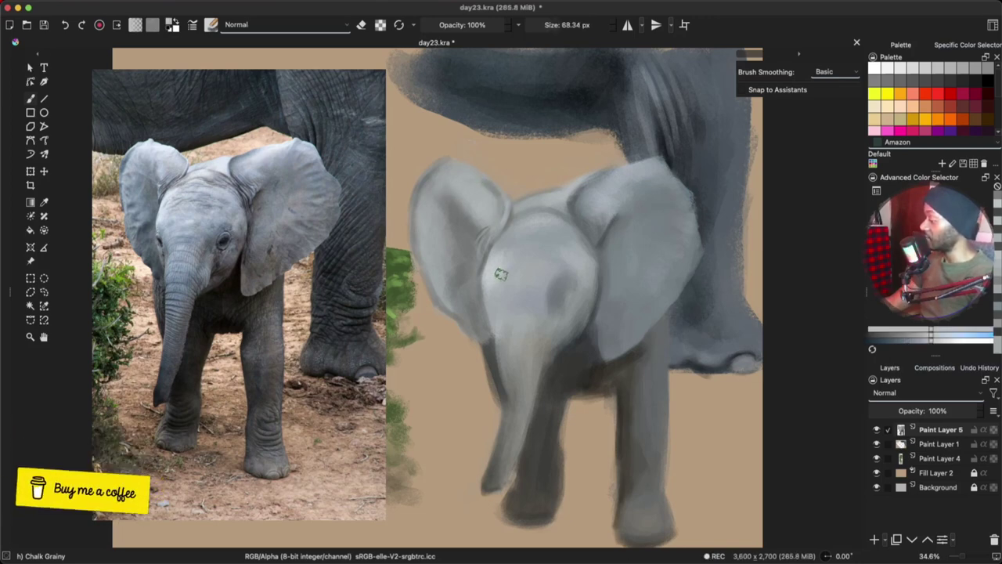
mouse_move(501, 274)
mouse_down()
mouse_move(484, 282)
mouse_move(493, 247)
mouse_up()
Step: Paint the far eye as a small dark mark on the face's edge beside the small ear, shading around it
ctrl+click(550, 302)
ctrl+click(576, 352)
mouse_move(550, 314)
mouse_down()
mouse_move(560, 312)
mouse_move(487, 294)
mouse_move(485, 303)
mouse_up()
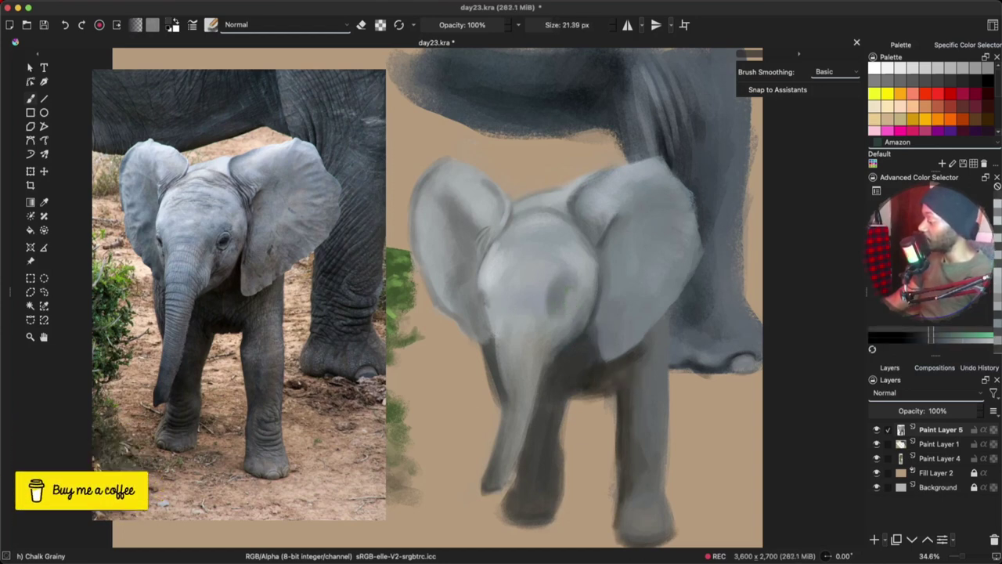
click(910, 288)
click(485, 300)
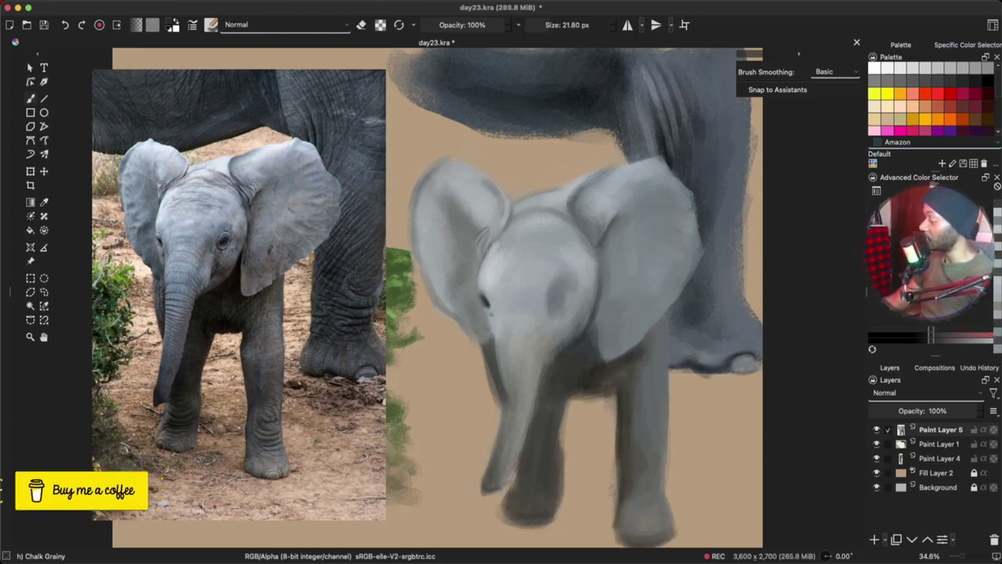
drag(493, 318, 505, 318)
drag(473, 282, 491, 337)
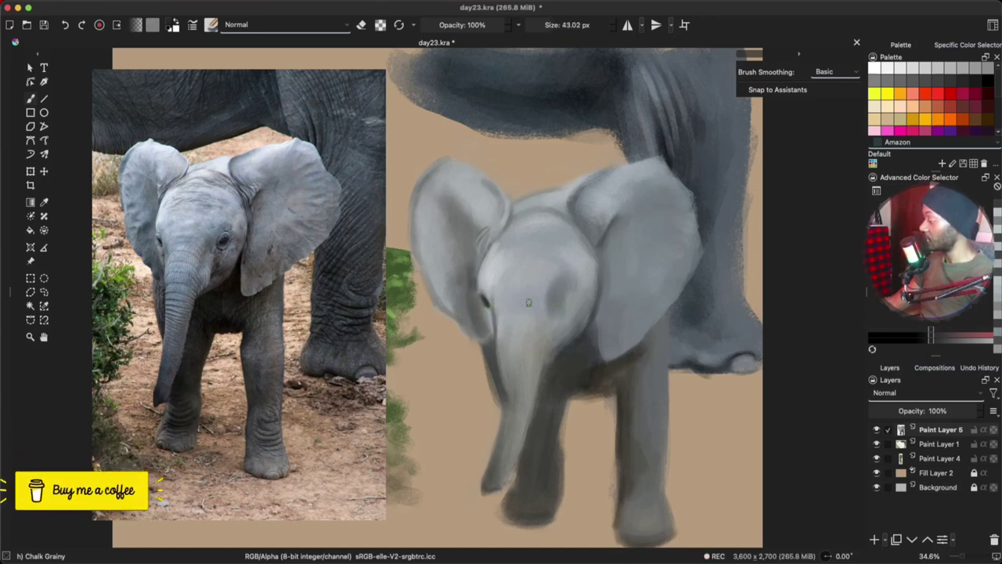
Step: Paint the near eye as a dark oval in its shaded socket, adding a small sampled-grey accent with a fine brush
drag(529, 303, 501, 311)
click(569, 295)
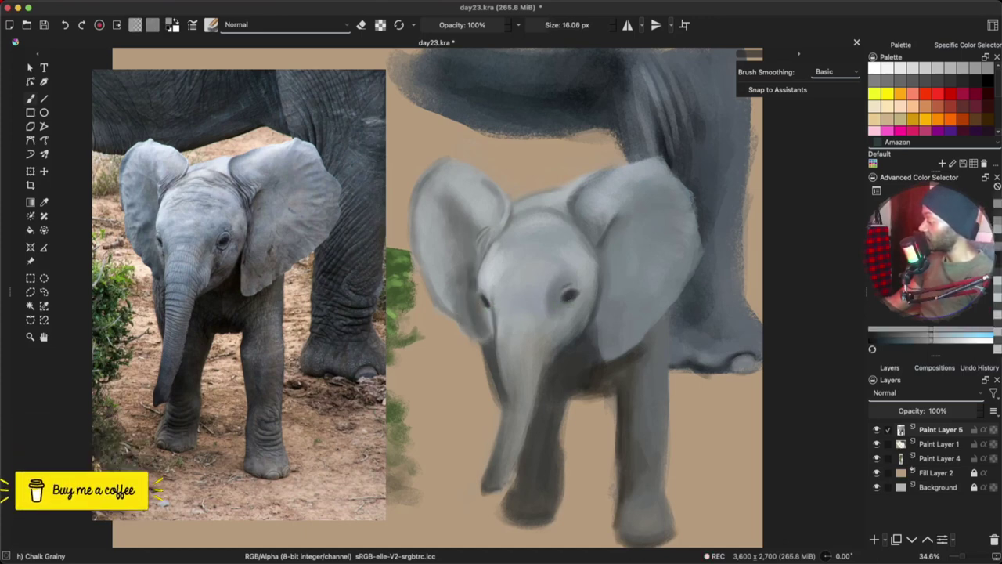
drag(570, 294, 573, 294)
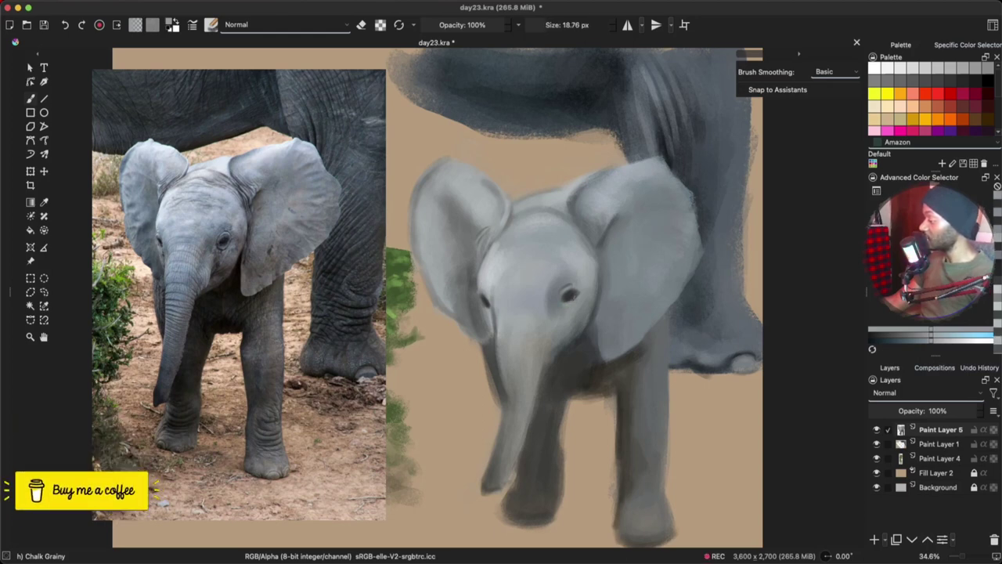
ctrl+click(599, 331)
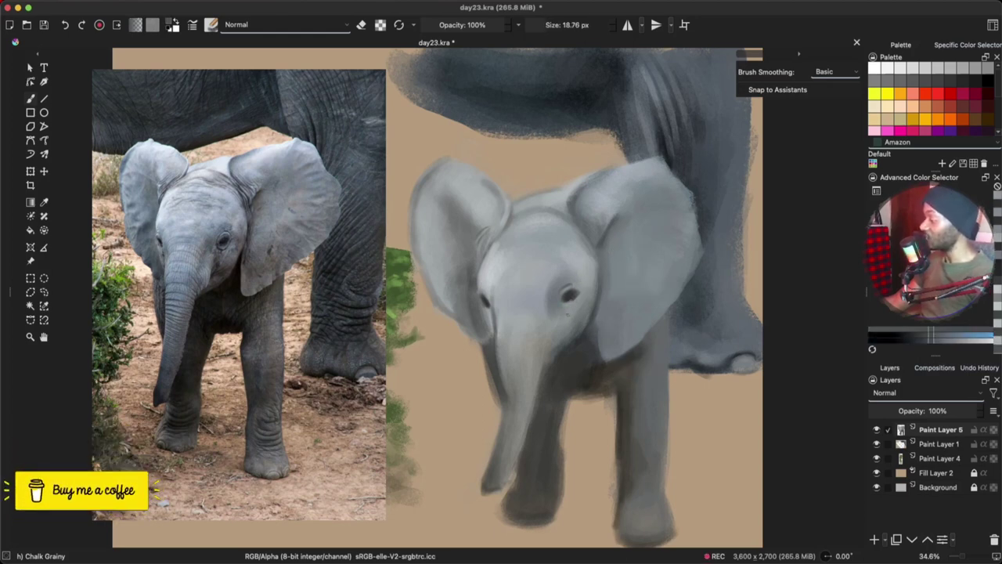
ctrl+click(506, 264)
drag(570, 296, 571, 294)
Step: Shade the lower lid and skin under the near eye with sampled greys, using a brush of about 37 px
ctrl+click(616, 270)
ctrl+click(588, 342)
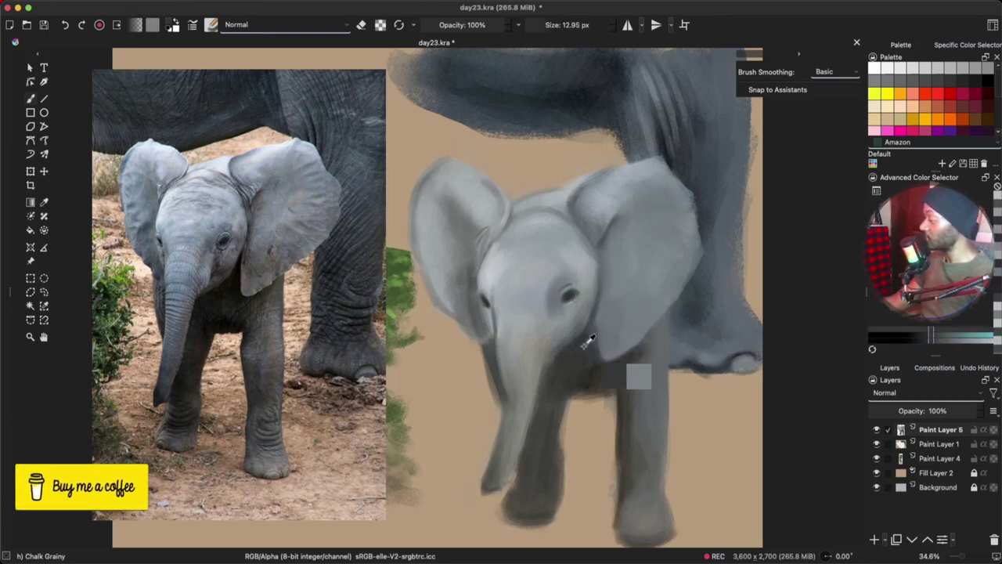
key(bracketright)
key(bracketright)
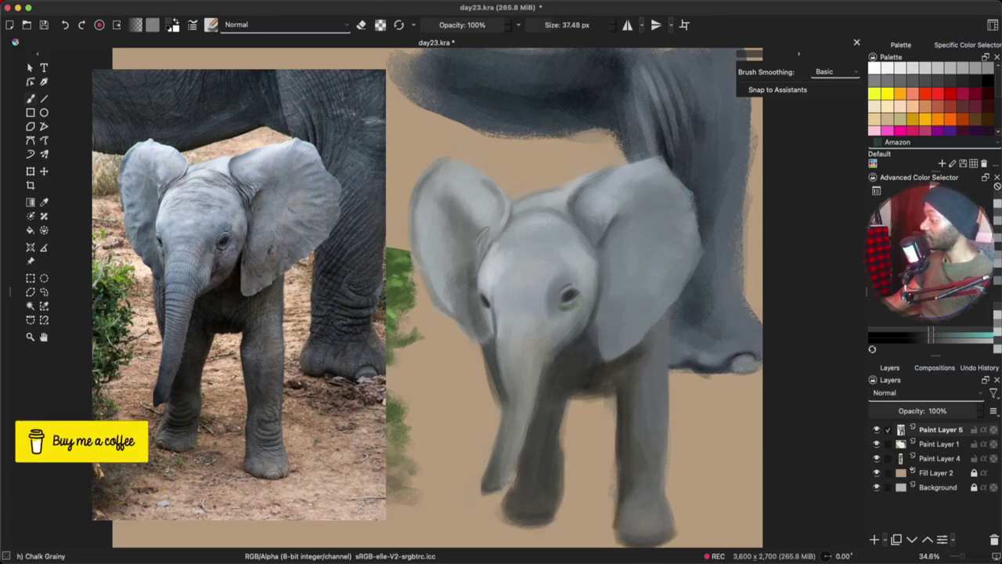
drag(577, 301, 567, 308)
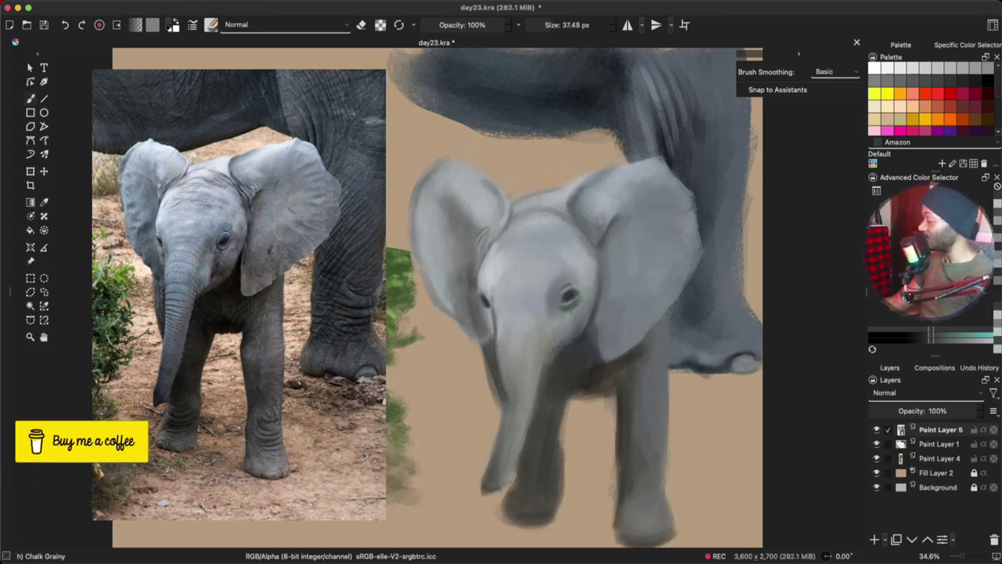
ctrl+click(569, 309)
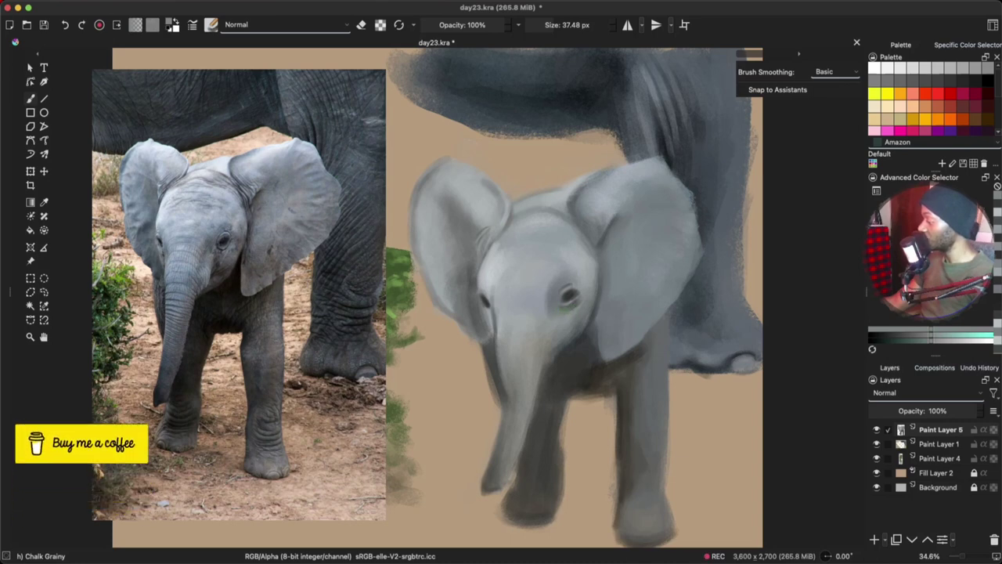
key(bracketright)
Step: Blend the socket and cheek beside the near eye with sampled face greys, using a brush of about 52 px
ctrl+click(543, 320)
ctrl+click(554, 290)
ctrl+click(554, 289)
drag(555, 292, 554, 298)
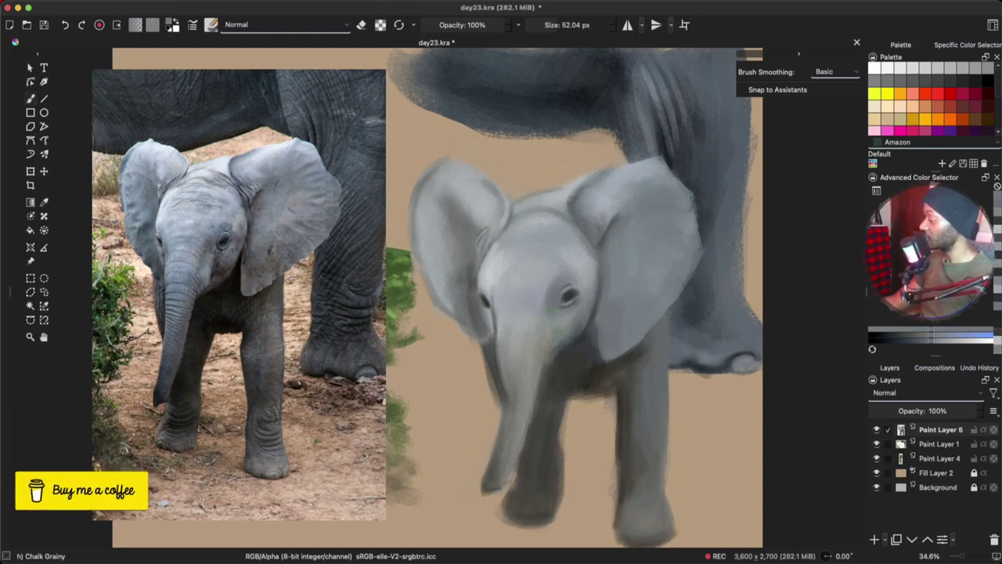
ctrl+click(557, 314)
drag(557, 282, 549, 290)
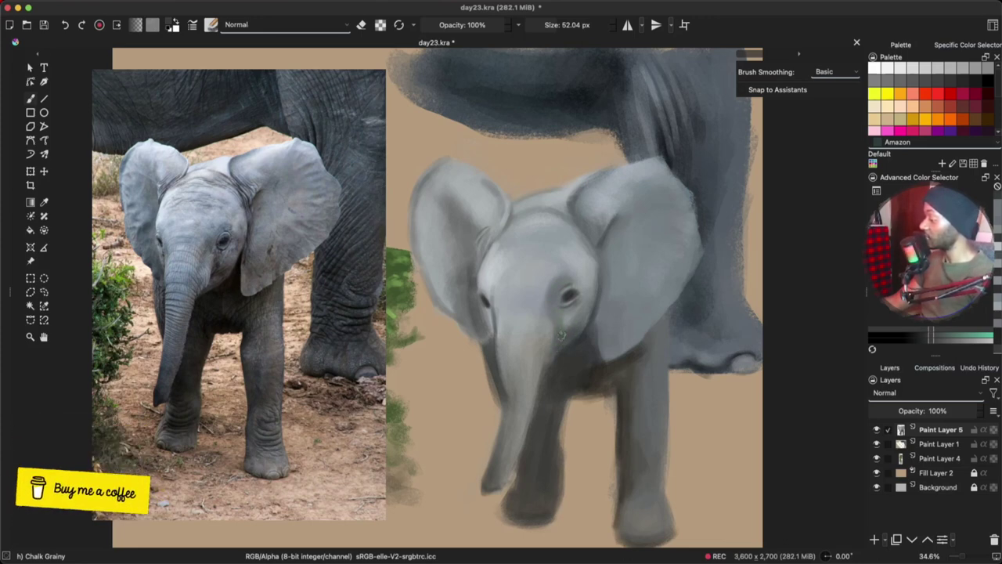
Step: Define the trunk's inner edge from the cheek down along the dark leg with sampled grey
ctrl+click(560, 335)
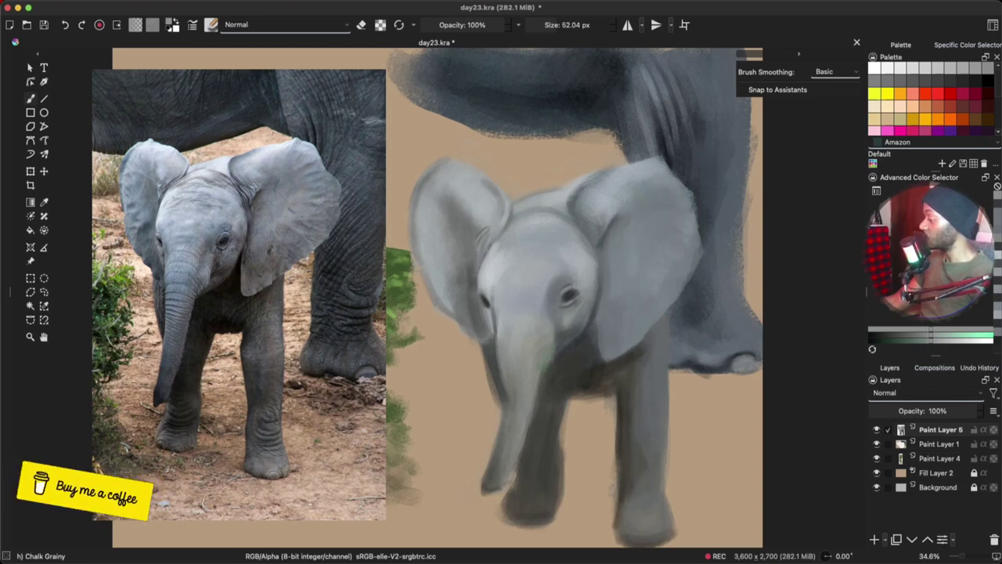
ctrl+click(543, 361)
drag(540, 361, 539, 371)
drag(540, 372, 536, 373)
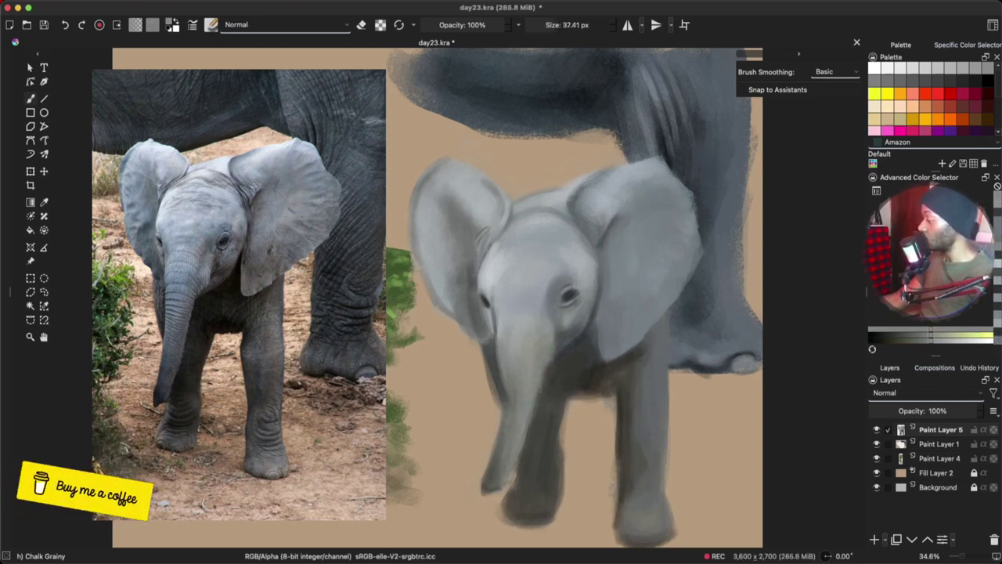
drag(528, 439, 538, 397)
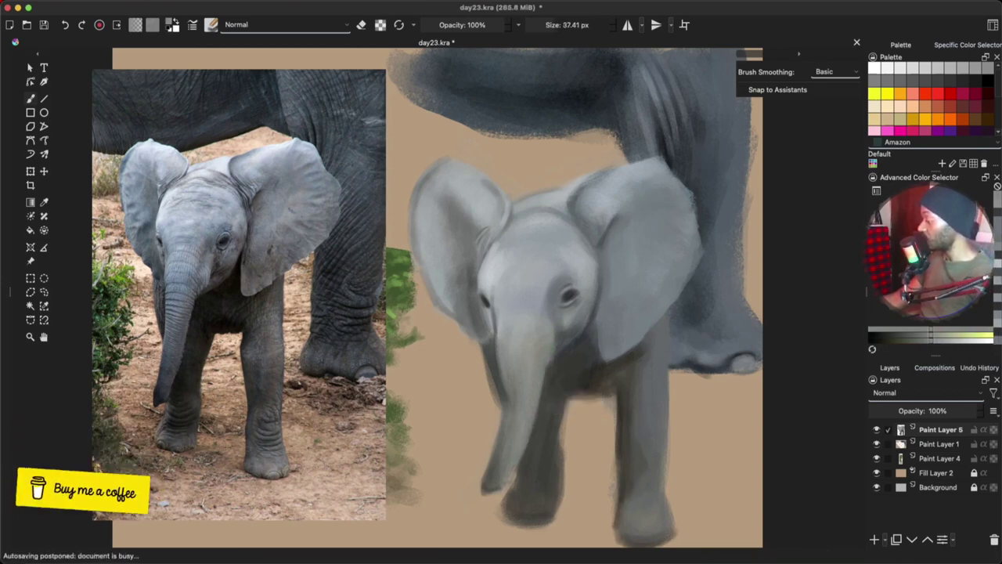
Step: Darken the trunk's tip with sampled dark grey and shade its lower length with a brush of about 68 px
ctrl+click(490, 487)
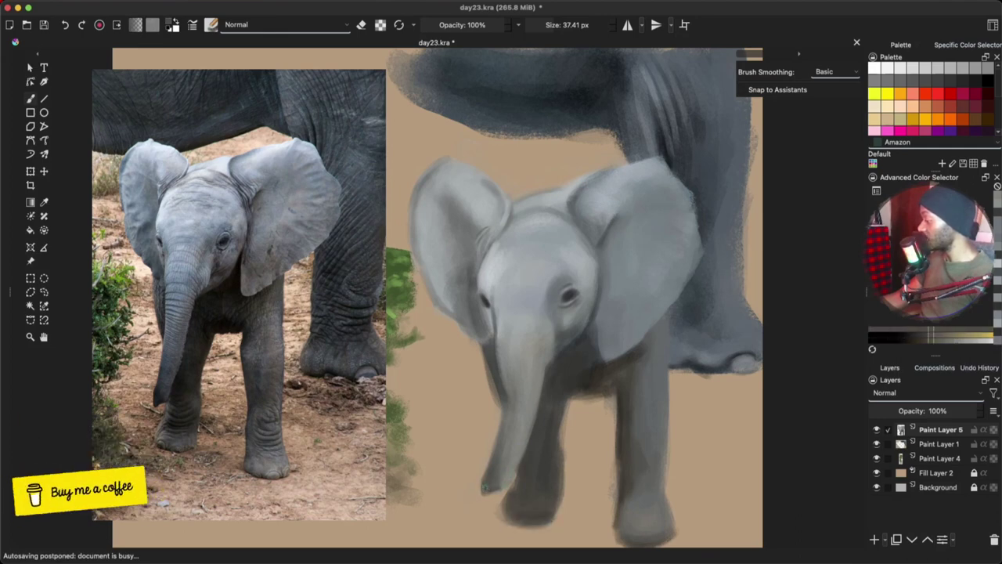
drag(486, 486, 503, 486)
drag(510, 400, 525, 399)
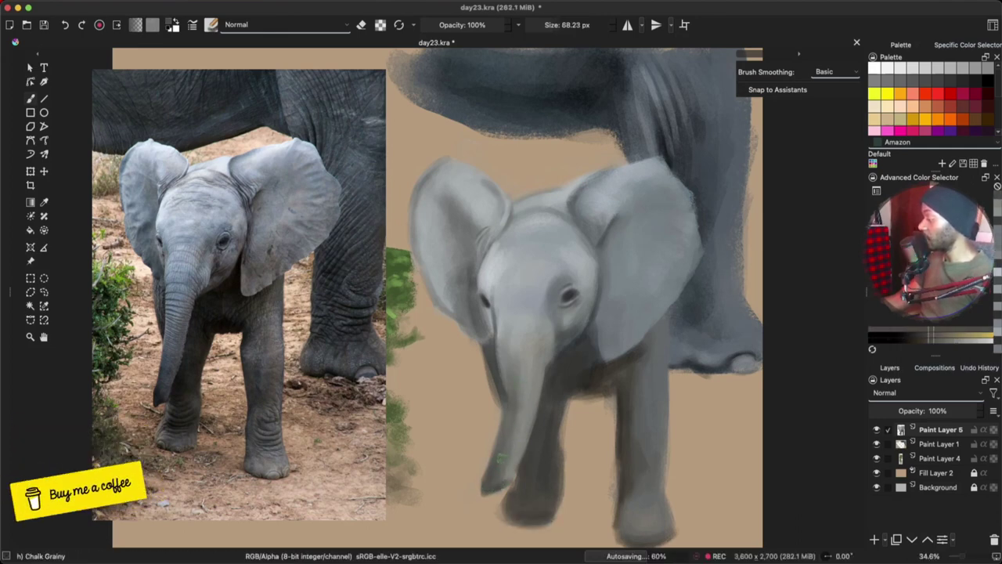
drag(502, 459, 511, 459)
Step: Smooth the trunk with grey sampled near its base at about 95 px, refining its outer edge with a smaller brush
ctrl+click(506, 322)
mouse_move(516, 386)
mouse_down()
mouse_move(510, 404)
mouse_move(530, 349)
mouse_move(516, 332)
mouse_move(525, 366)
mouse_move(513, 358)
mouse_up()
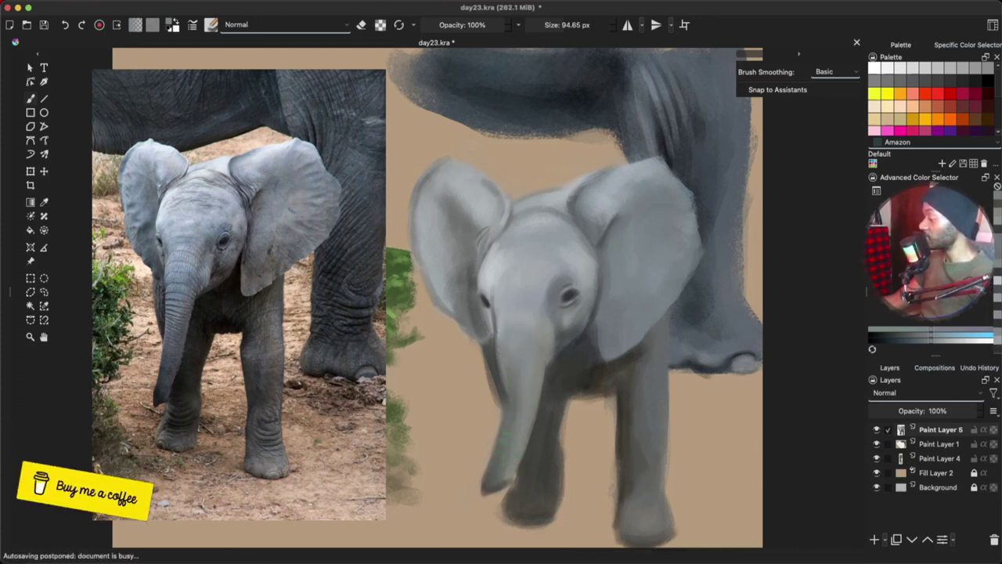
drag(500, 390, 458, 390)
key(bracketright)
key(bracketright)
key(bracketright)
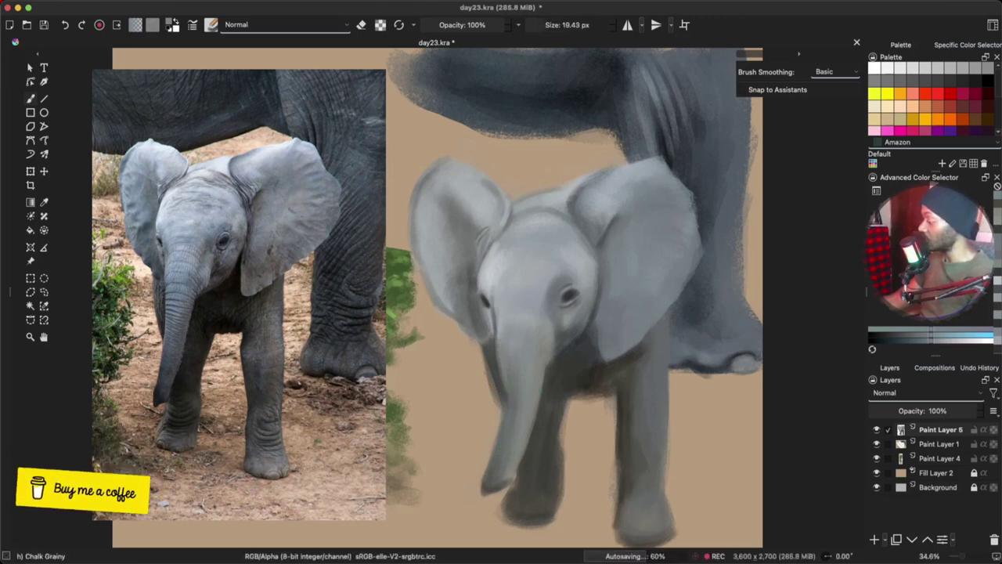
key(bracketright)
key(bracketright)
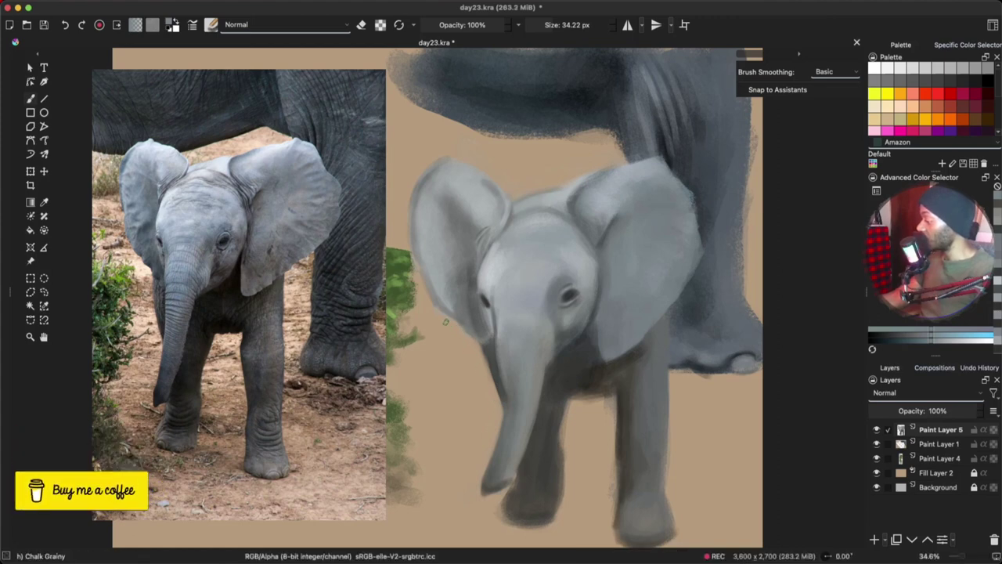
Step: Scale the baby elephant down slightly and move it up so there is more ground below its feet
scroll(737, 323, down, 5)
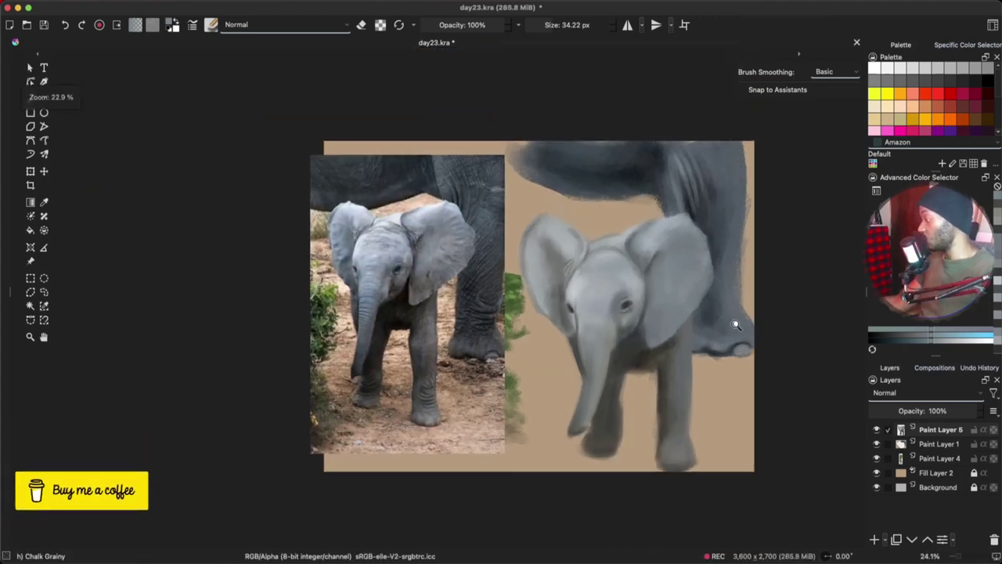
key(minus)
key(minus)
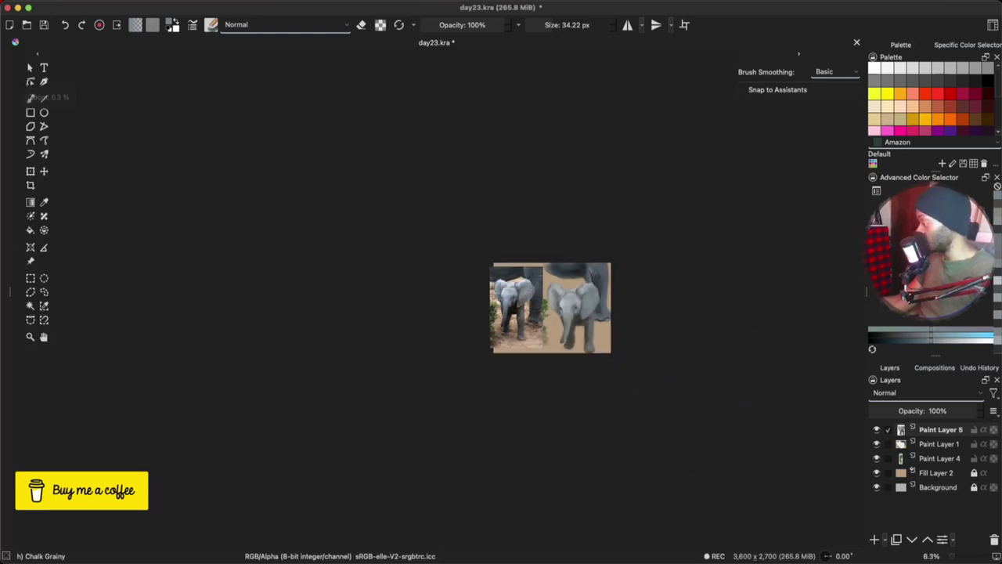
scroll(692, 438, up, 3)
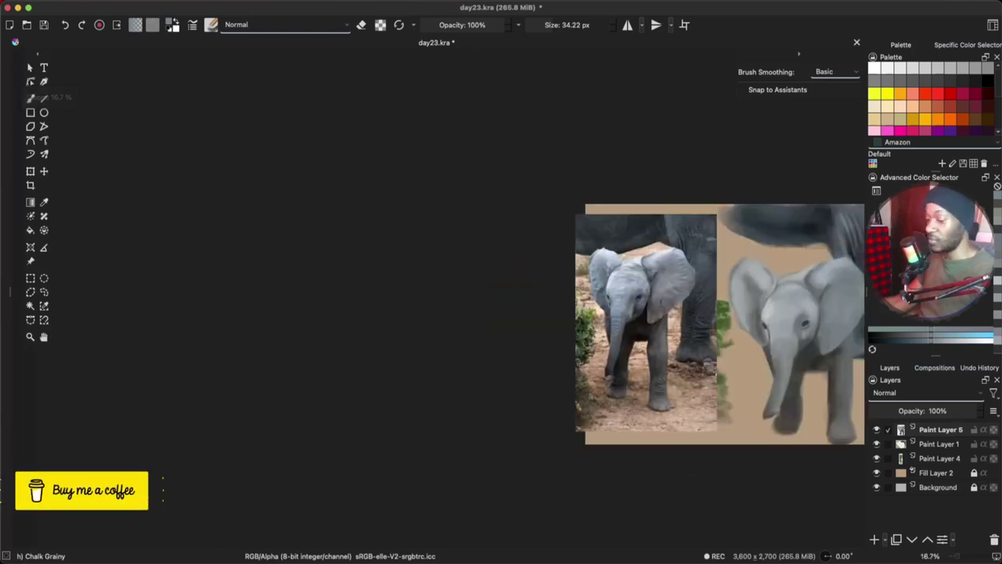
scroll(693, 434, up, 2)
key(ctrl+t)
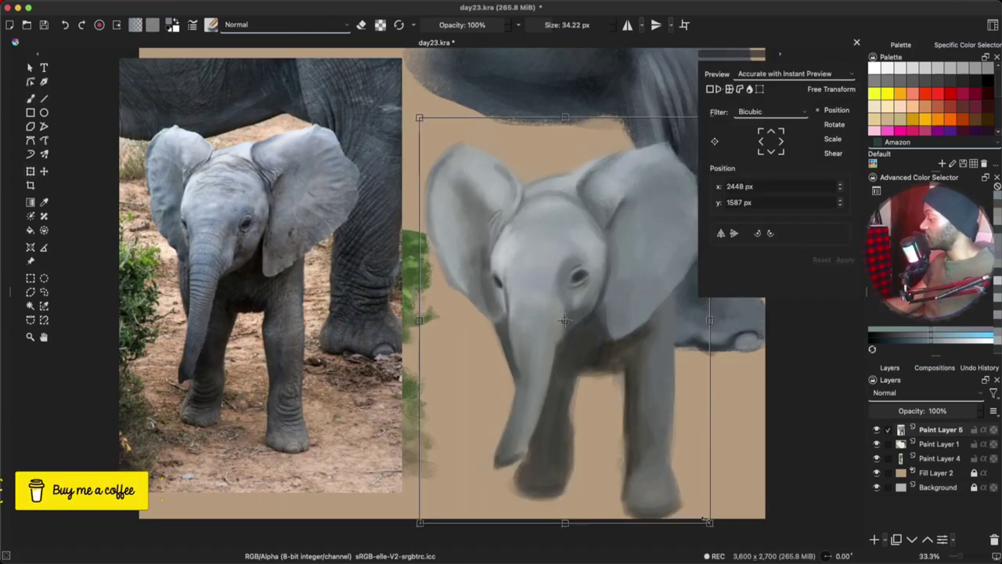
drag(703, 517, 679, 477)
drag(639, 423, 642, 407)
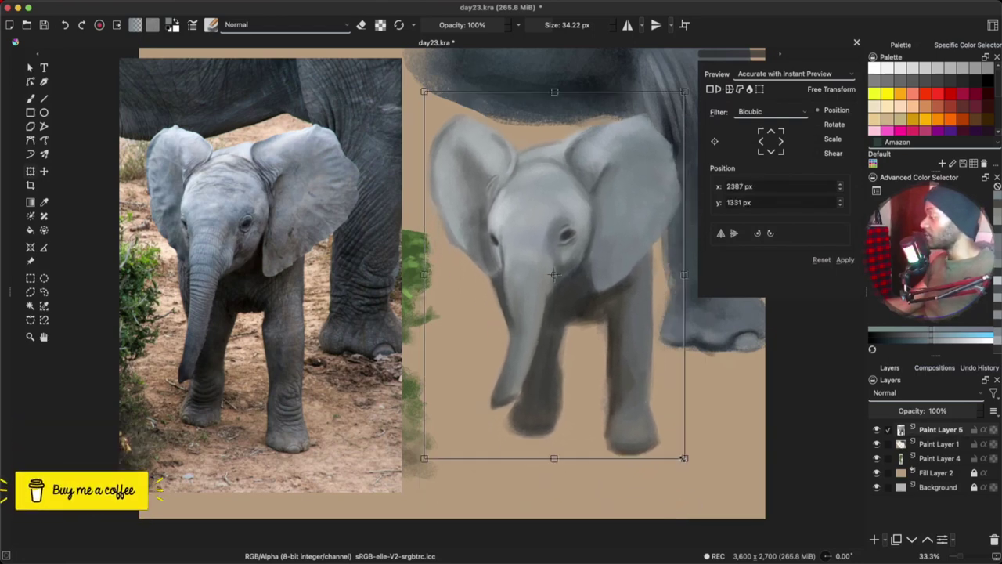
drag(683, 459, 694, 495)
key(b)
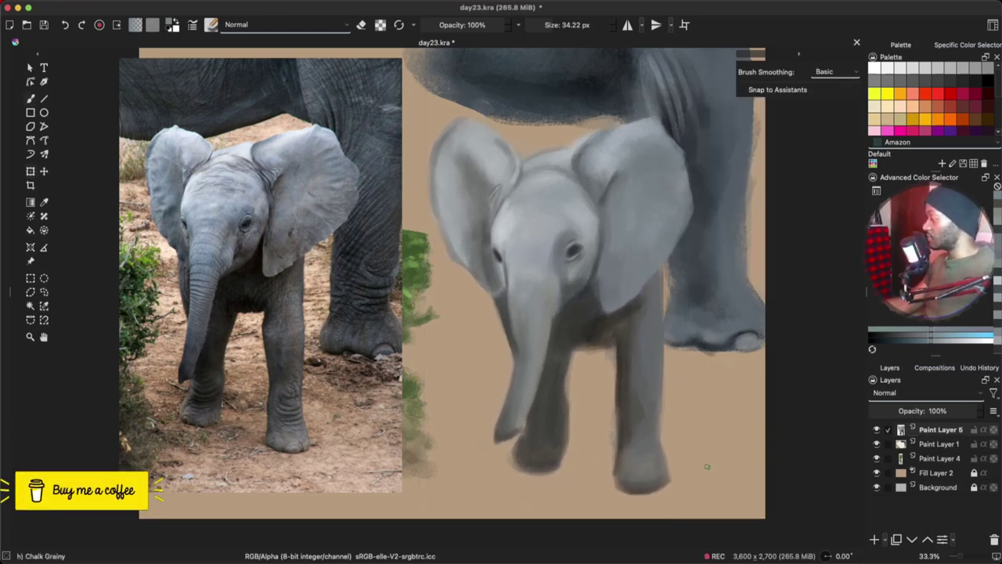
scroll(707, 464, up, 2)
scroll(706, 465, down, 2)
scroll(707, 465, down, 3)
scroll(703, 467, up, 2)
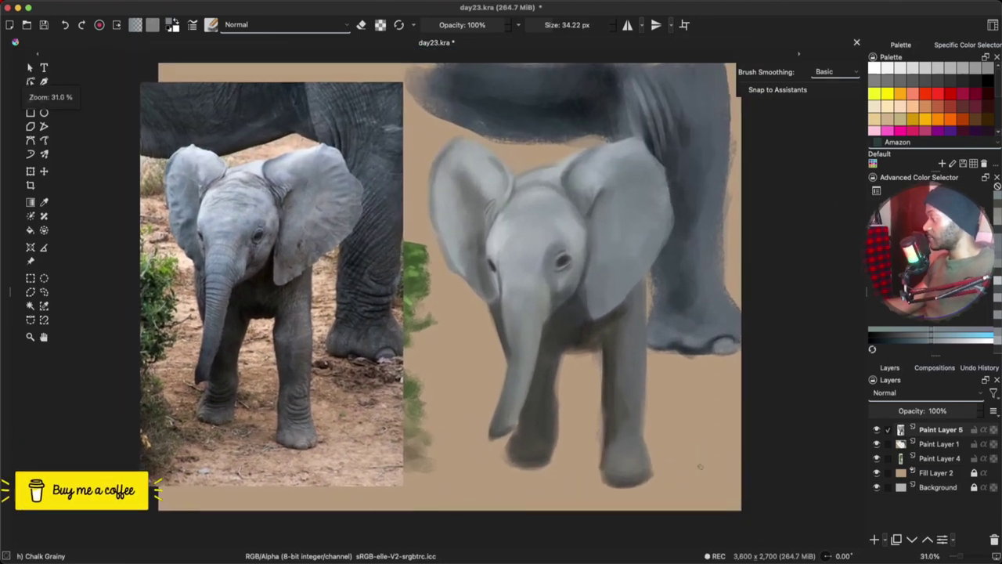
Step: Extend the outer edge of the baby's ear nearest the adult's leg outward with grey, using a brush of about 76 px
mouse_move(624, 227)
mouse_down()
mouse_move(657, 168)
mouse_move(683, 216)
mouse_up()
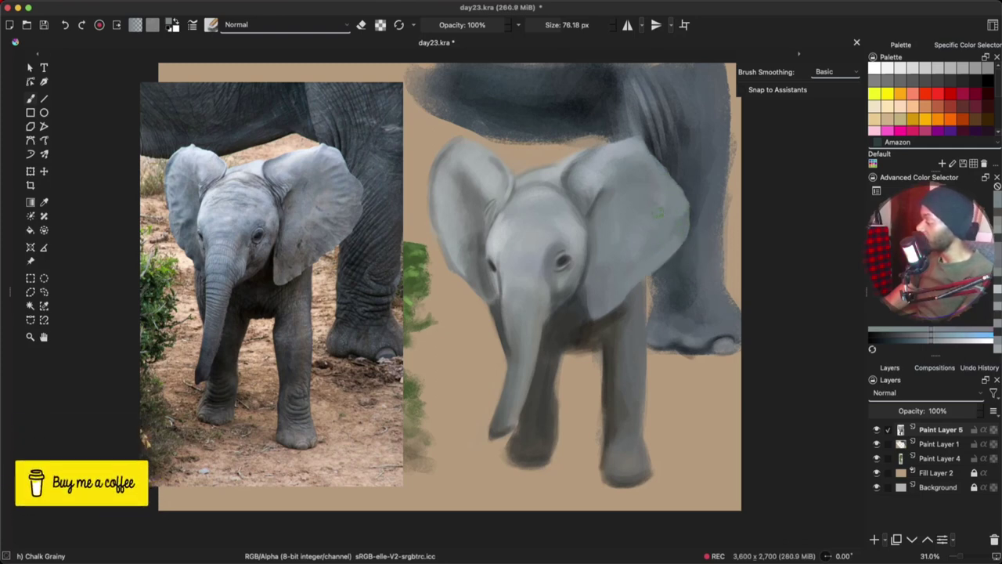
key(bracketleft)
key(bracketright)
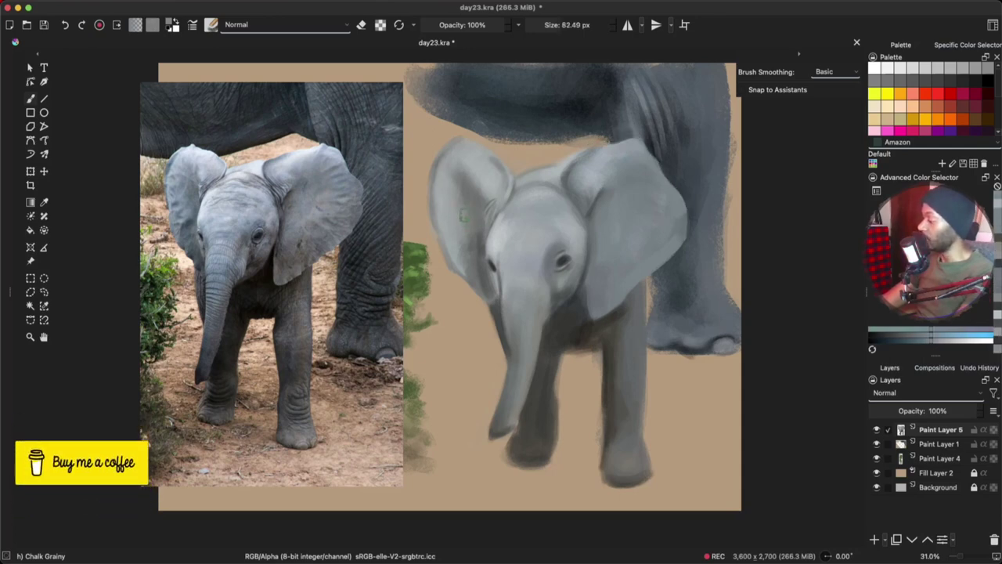
Step: Shade and blend the inside of the baby's far ear with greys sampled from the photo and painting, at about 82 px
mouse_move(455, 190)
mouse_down()
mouse_move(457, 223)
mouse_move(474, 239)
mouse_move(467, 267)
mouse_move(452, 205)
mouse_move(468, 259)
mouse_up()
ctrl+click(189, 234)
ctrl+click(440, 205)
ctrl+click(452, 244)
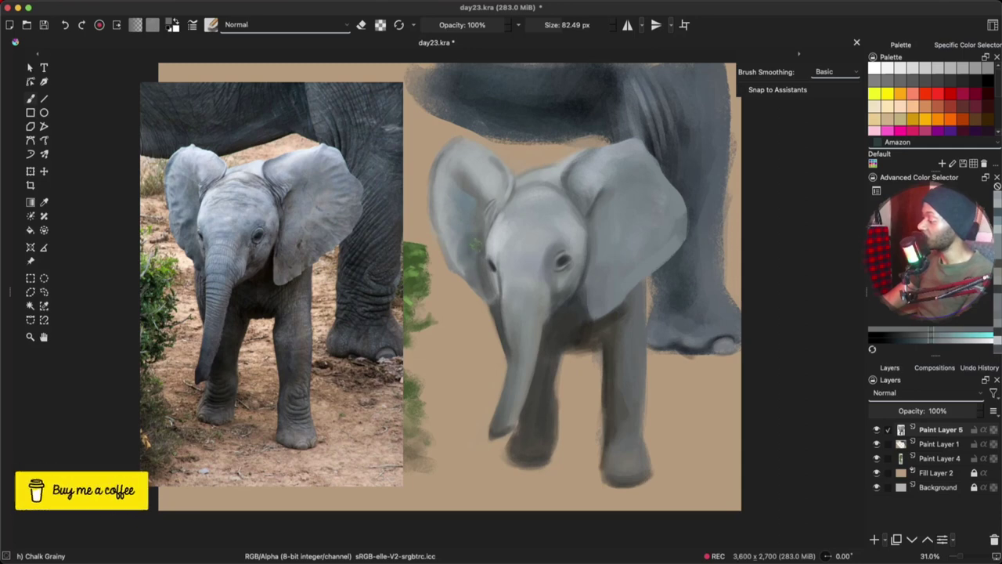
ctrl+click(479, 185)
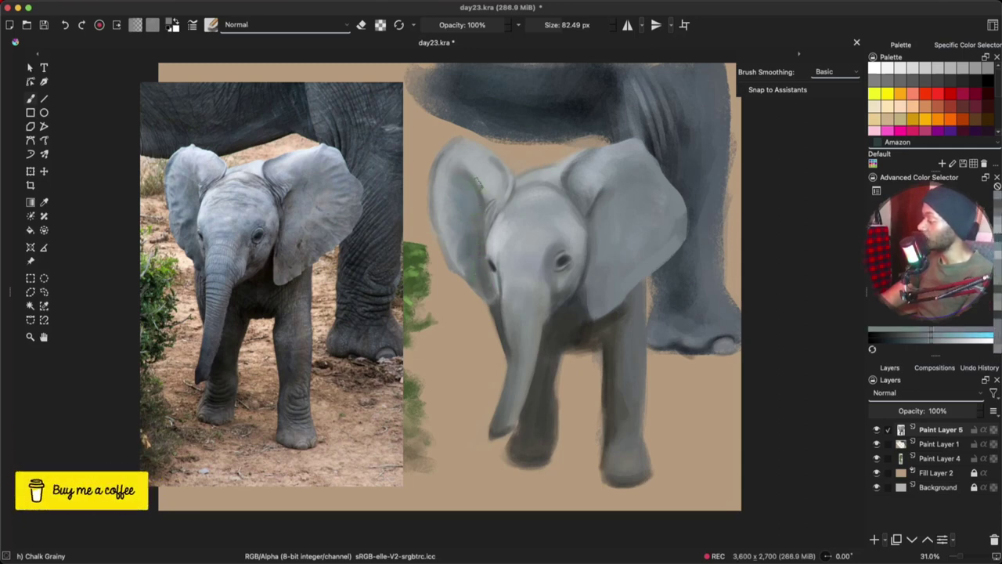
ctrl+click(482, 186)
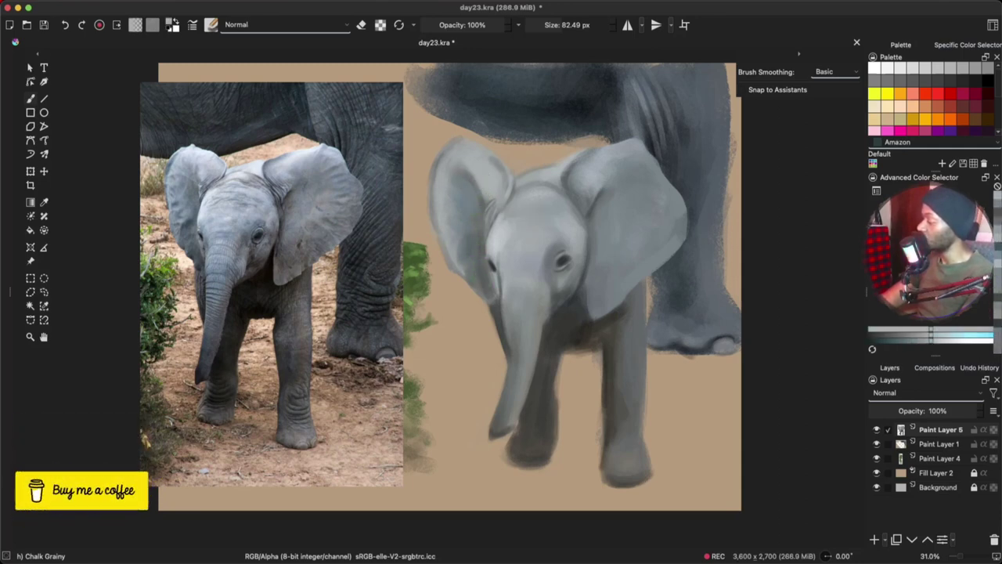
ctrl+click(471, 197)
mouse_move(485, 188)
mouse_down()
mouse_move(487, 195)
mouse_move(476, 167)
mouse_up()
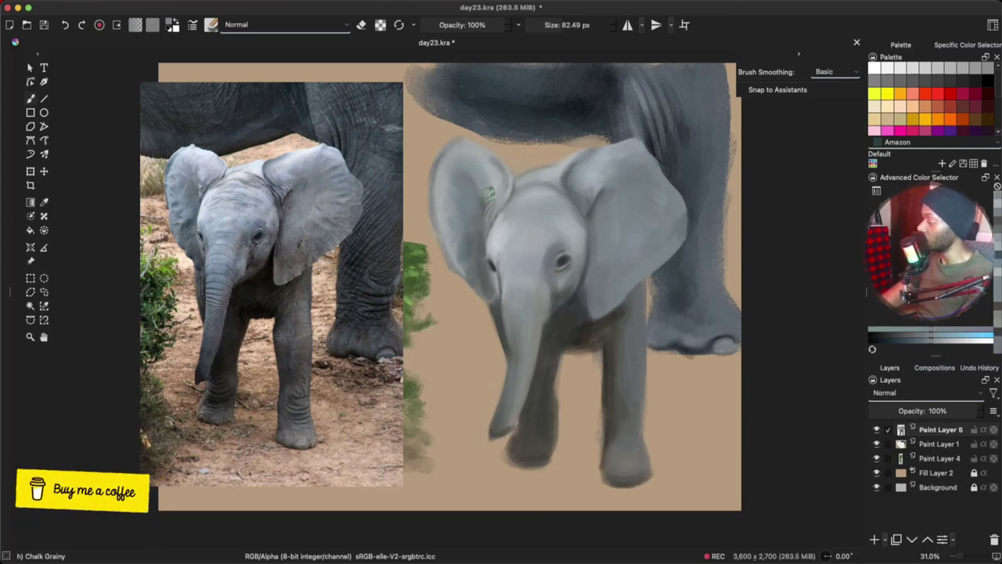
Step: Lighten the outer and upper rim of the baby's far ear with light grey sampled from the face, using smaller brushes
ctrl+click(505, 230)
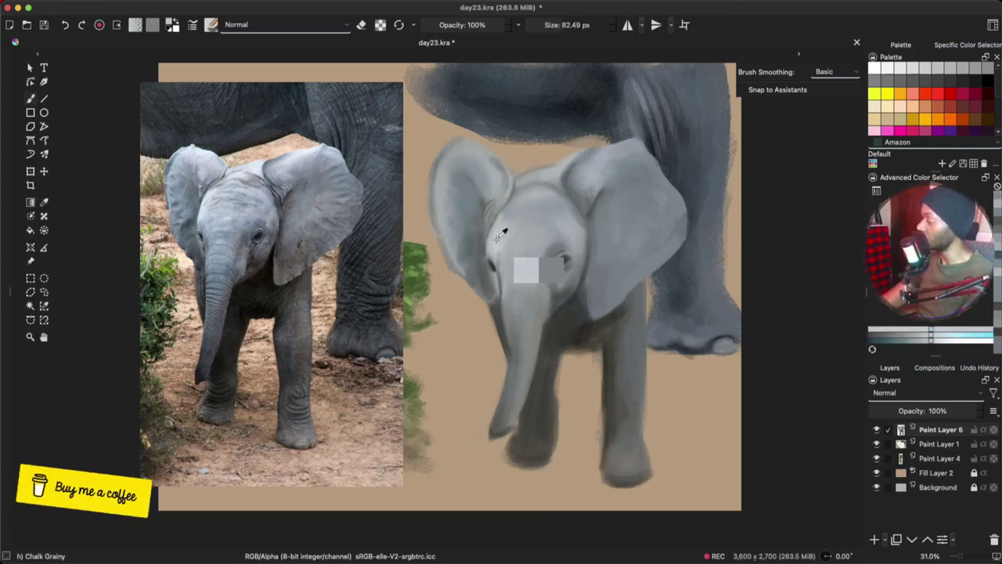
mouse_move(435, 191)
mouse_down()
mouse_move(423, 192)
mouse_move(450, 151)
mouse_up()
drag(452, 227, 453, 227)
ctrl+click(494, 164)
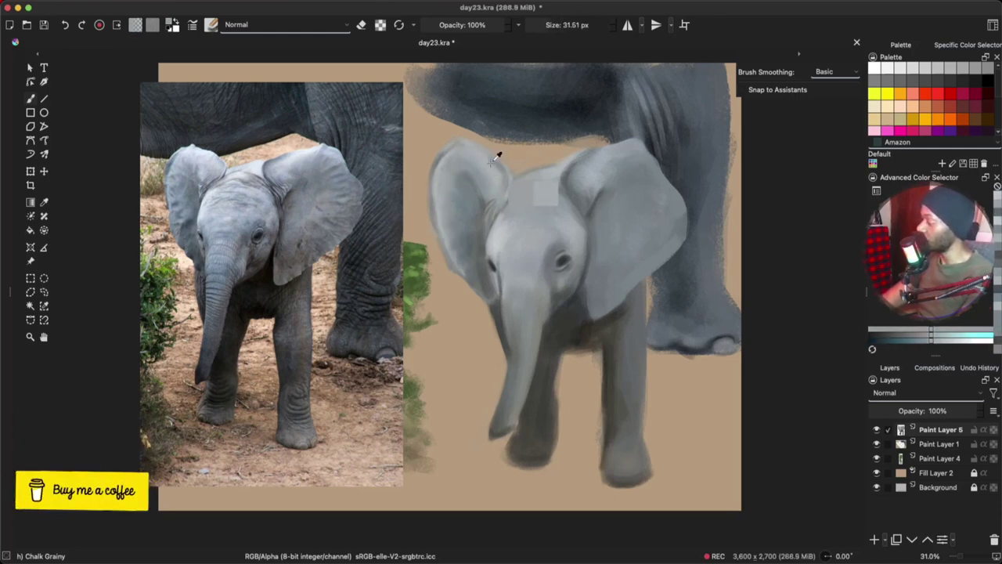
ctrl+click(496, 239)
drag(514, 202, 519, 202)
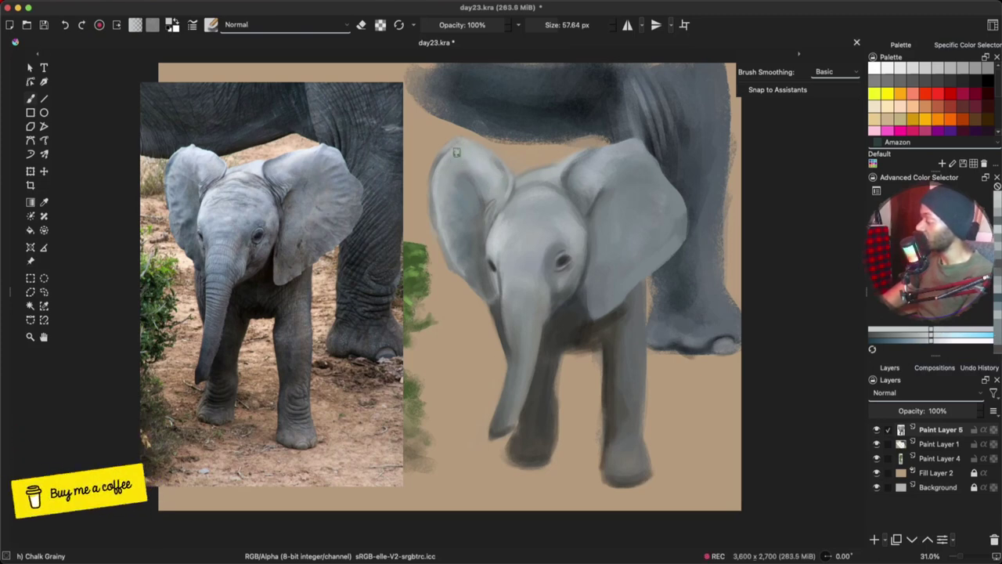
Step: Darken the trunk's tip with dark grey sampled from the far front leg, using a smaller brush
ctrl+click(584, 313)
drag(528, 219, 523, 218)
drag(526, 221, 540, 221)
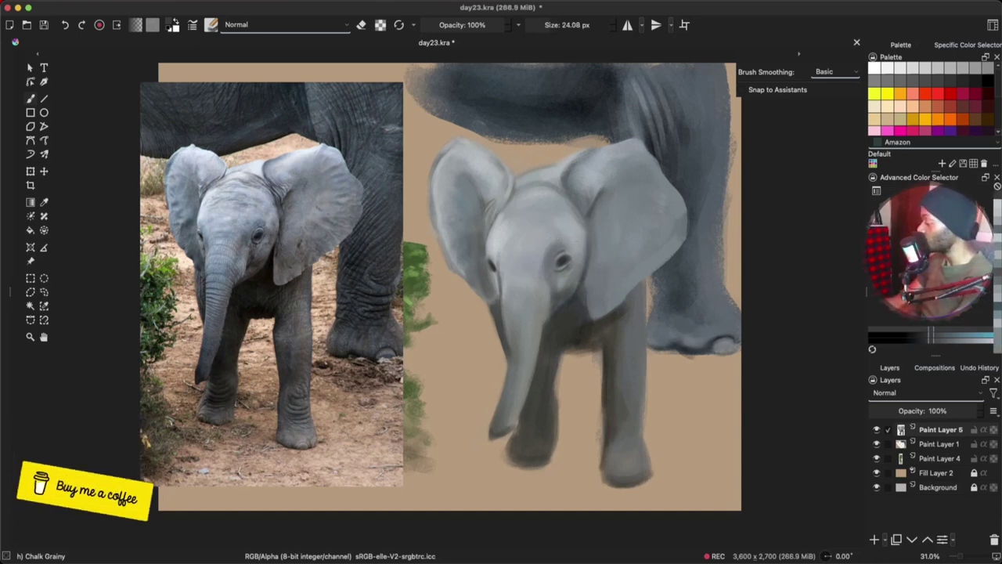
ctrl+click(541, 403)
mouse_move(523, 408)
mouse_down()
mouse_move(517, 423)
mouse_move(480, 412)
mouse_move(501, 417)
mouse_up()
ctrl+click(504, 410)
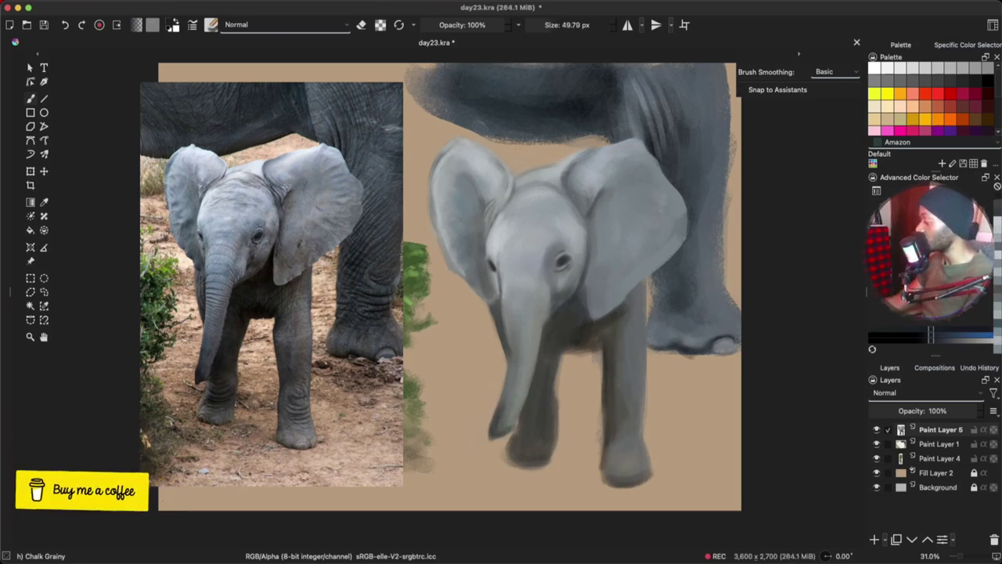
Step: Smooth the trunk's outer side with grey sampled from its upper part, using brushes of about 72 px and 38 px
drag(554, 353, 559, 353)
ctrl+click(517, 317)
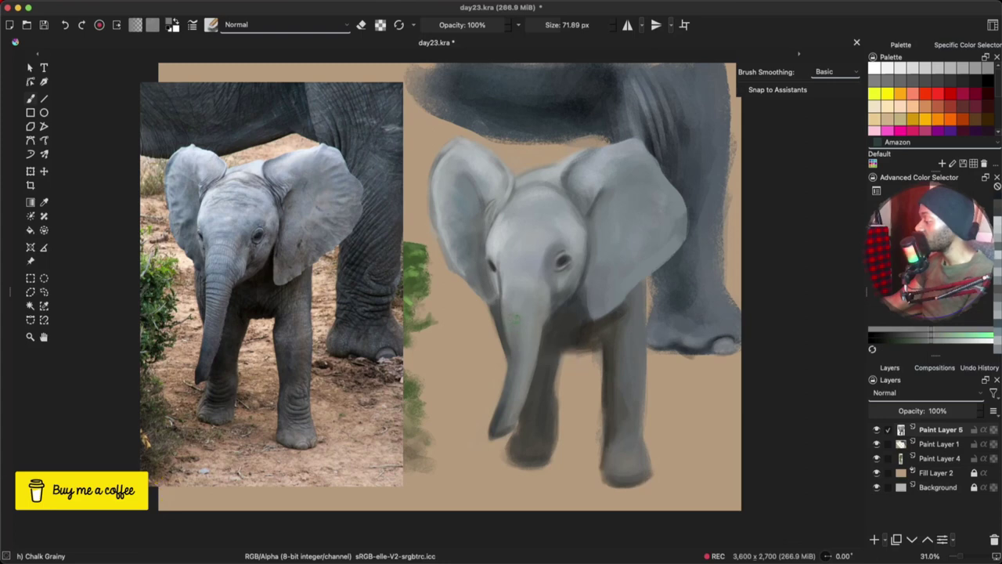
drag(506, 310, 507, 322)
drag(508, 322, 508, 329)
drag(508, 329, 510, 384)
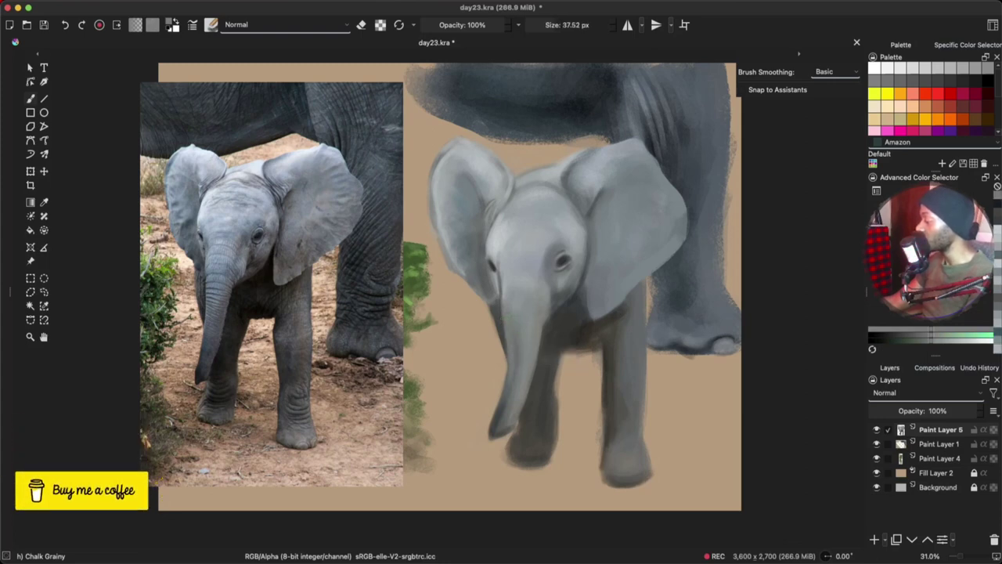
Step: Blend the lower end of the trunk with dark grey sampled there, using a brush of about 66 px
drag(522, 338, 530, 338)
ctrl+click(505, 415)
drag(503, 406, 504, 420)
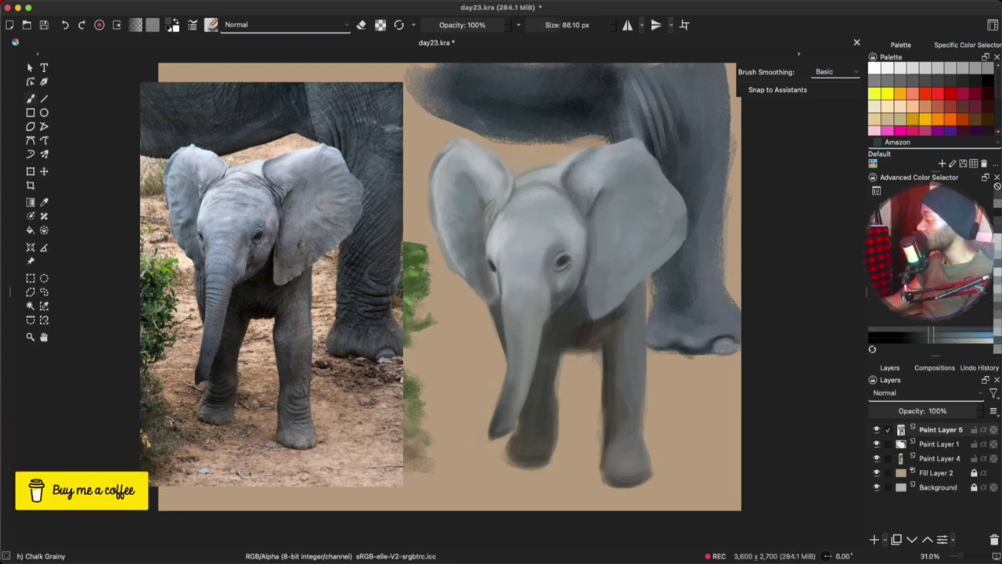
Step: Blend sampled greys over the baby elephant's upper trunk and forehead on Paint Layer 5 with a brush of 86.10 px
ctrl+click(516, 357)
drag(534, 322, 532, 341)
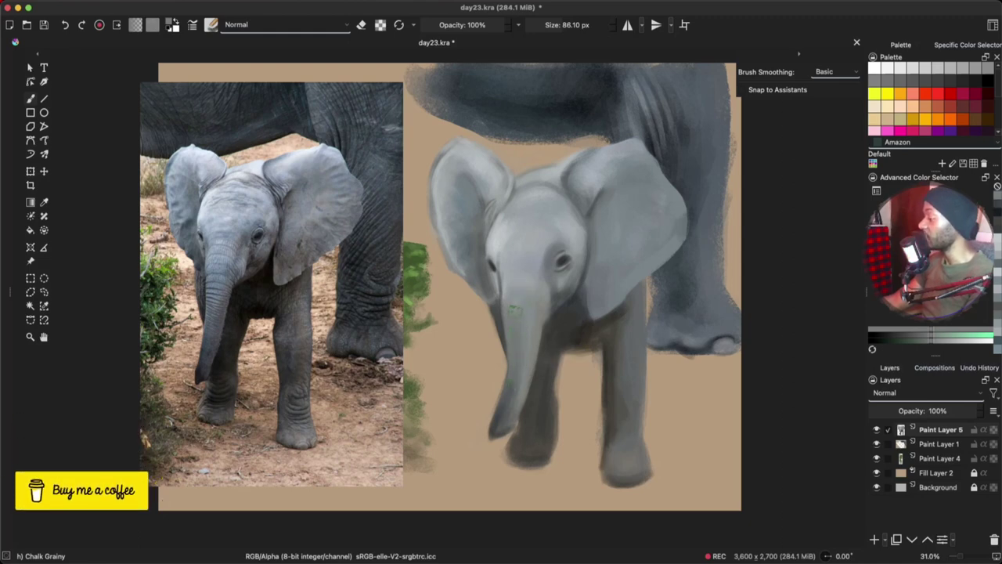
ctrl+click(640, 197)
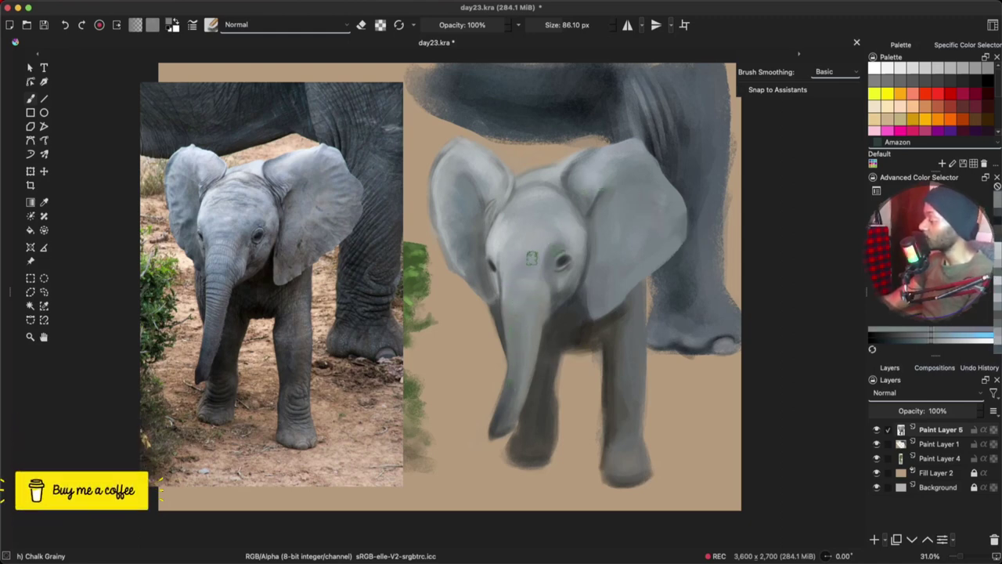
Step: Darken the crease under the baby elephant's jaw with a 19.45 px brush and lighten the cheek edge with a 63.81 px brush
ctrl+click(570, 304)
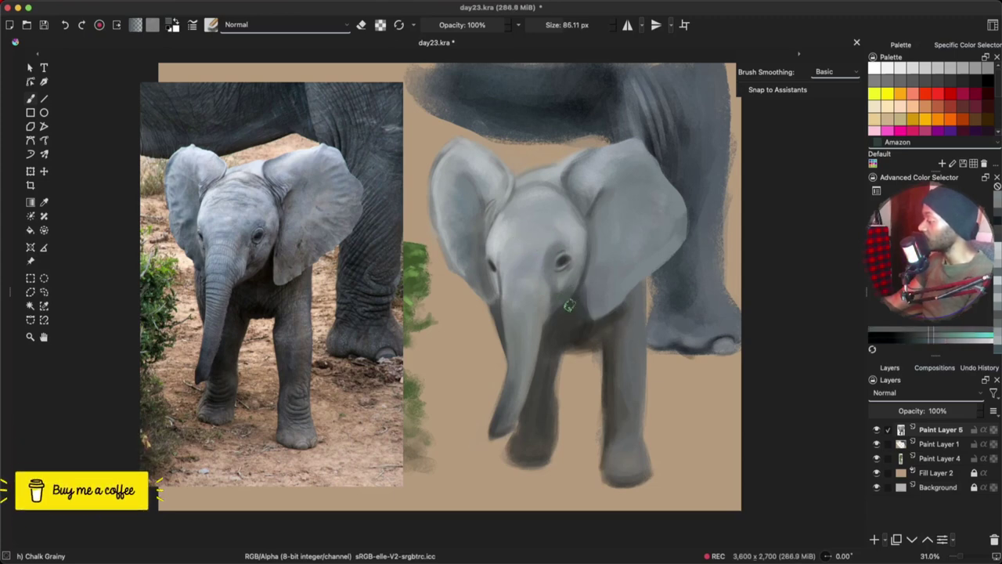
drag(570, 305, 558, 306)
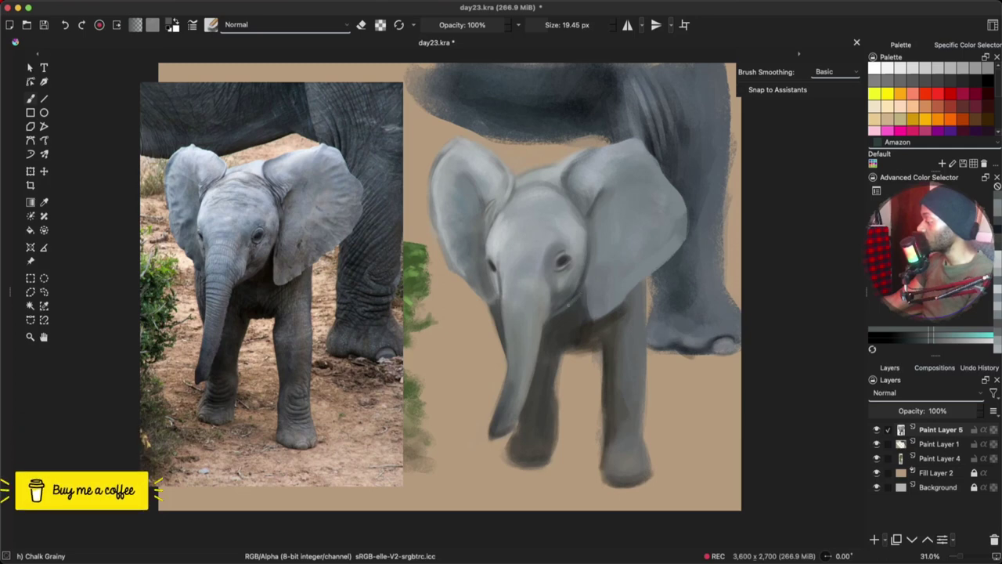
drag(572, 296, 558, 306)
ctrl+click(581, 246)
drag(580, 245, 580, 230)
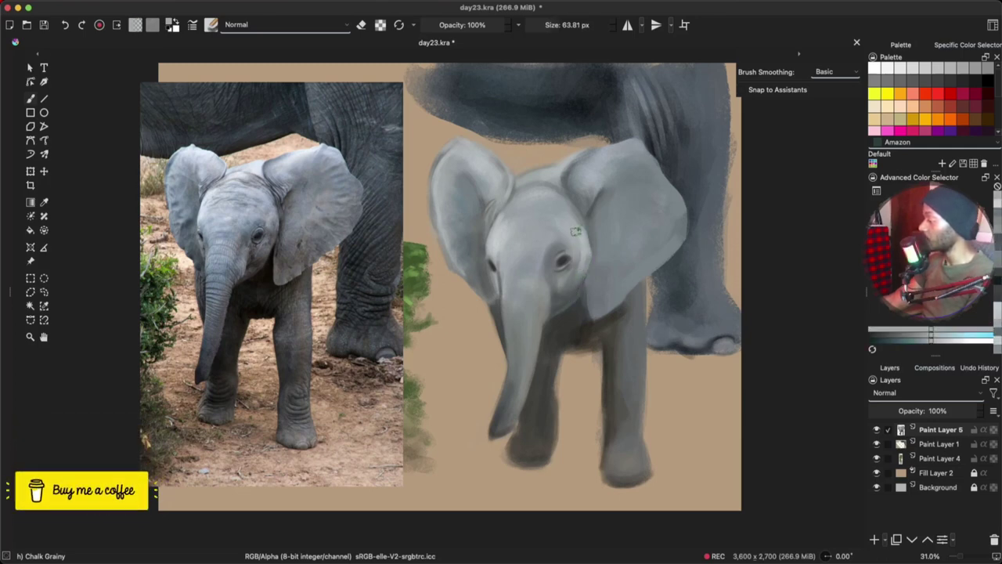
drag(581, 254, 580, 236)
Step: Paint a dark grey edge between the baby elephant's head and its larger ear with a 37.43 px brush
ctrl+click(580, 214)
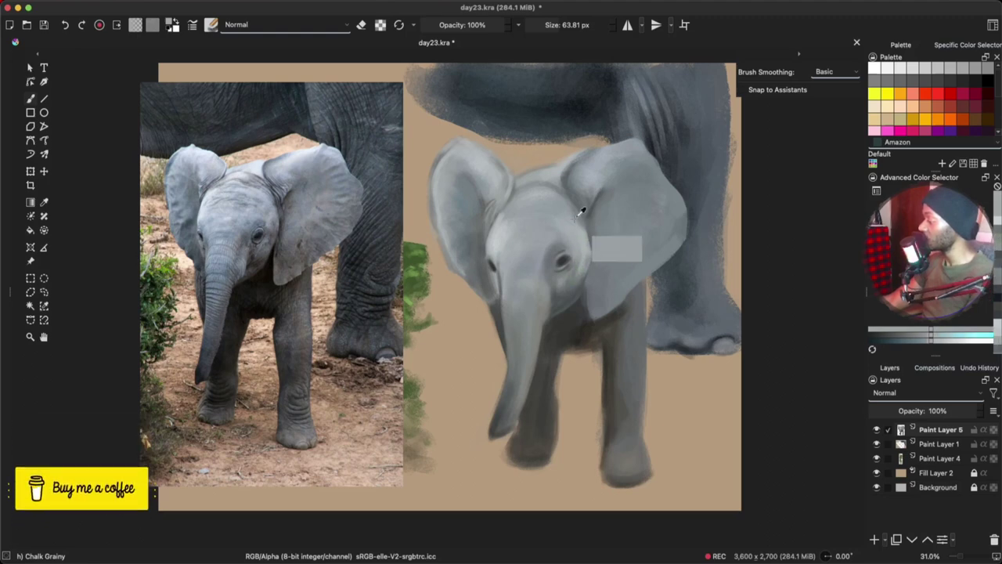
ctrl+click(581, 313)
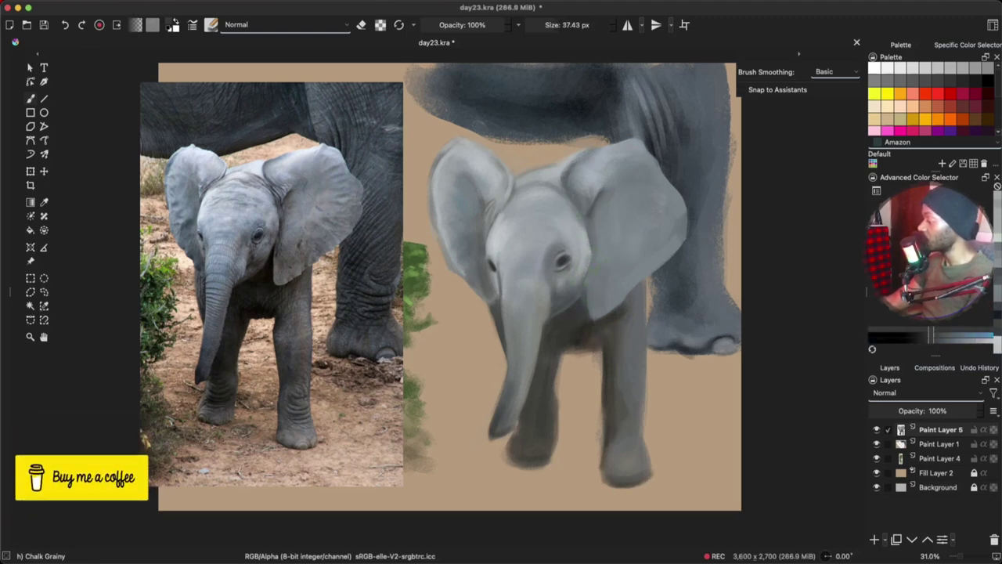
drag(588, 222, 594, 288)
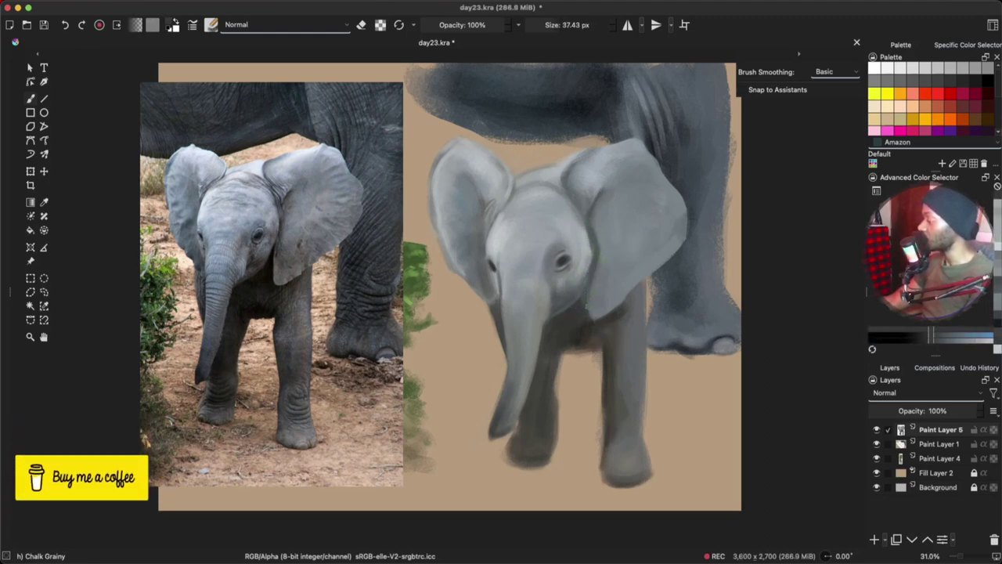
Step: Paint a light blue-grey rim along the larger ear's edge with a 31.45 px brush, using a colour sampled from the reference photo
ctrl+click(287, 234)
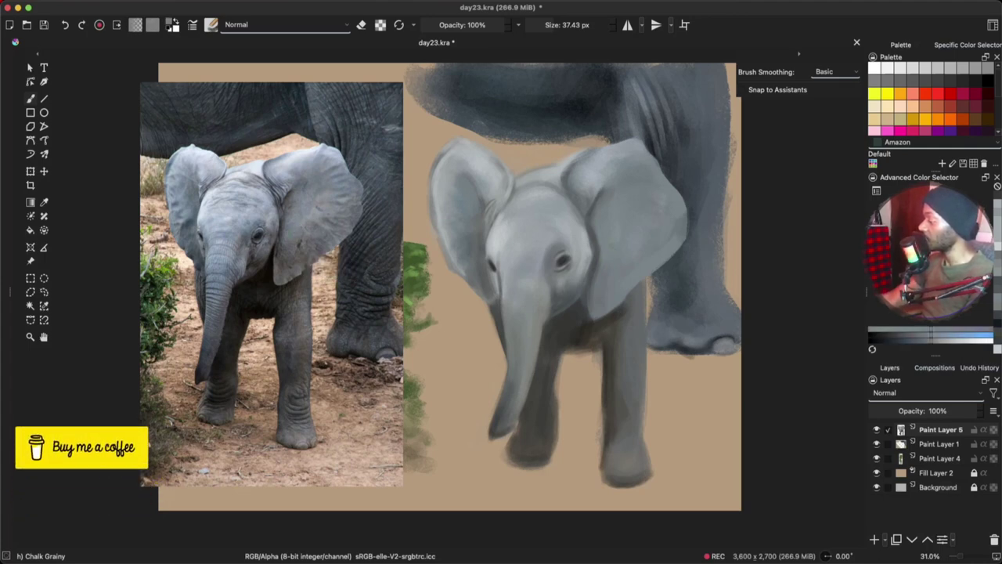
drag(594, 223, 598, 222)
key(bracketleft)
key(bracketleft)
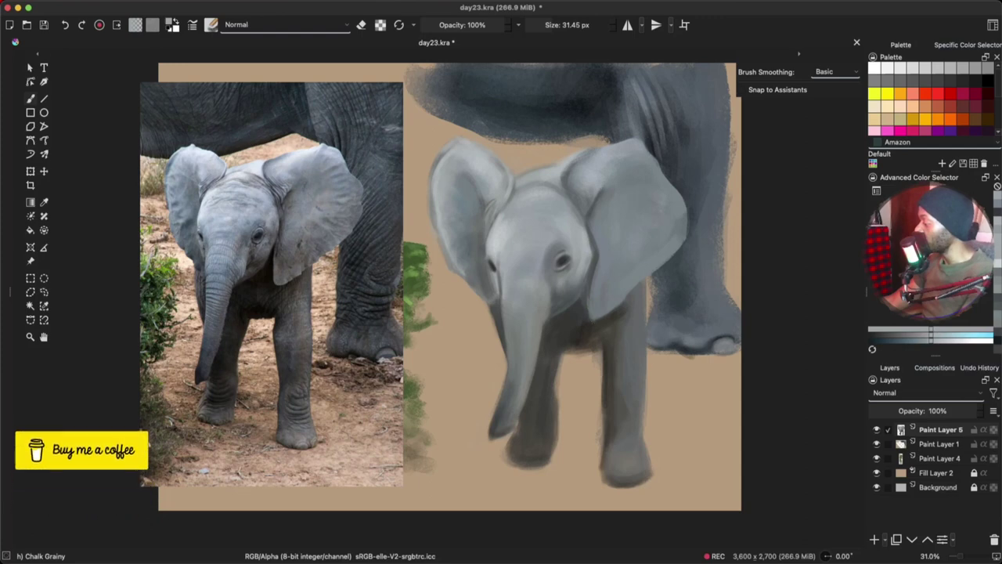
drag(676, 254, 595, 321)
ctrl+click(595, 303)
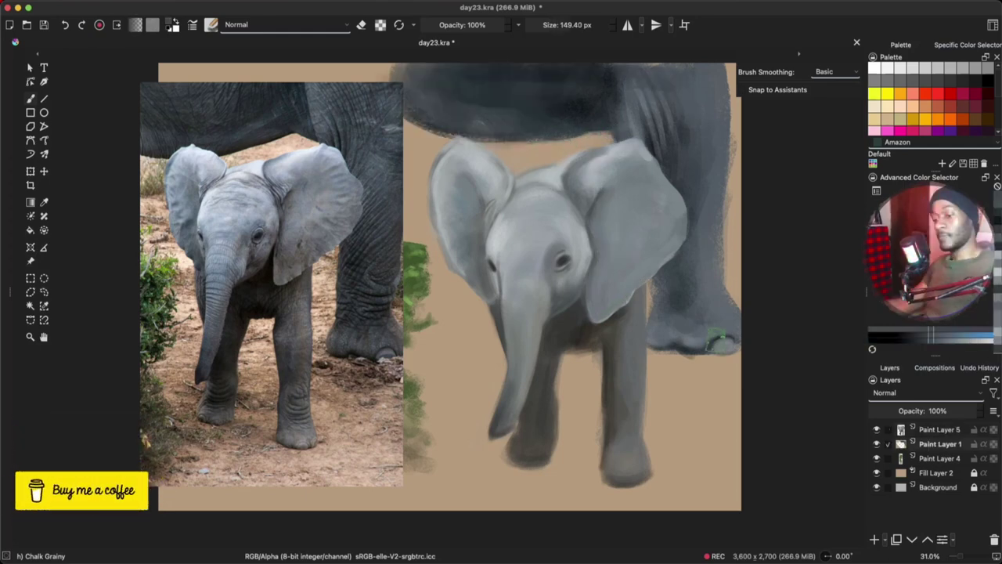
Step: On Paint Layer 4, sample the bush's green and reshape the bush's upper foliage with soft strokes
key(minus)
key(minus)
key(minus)
key(minus)
key(minus)
key(minus)
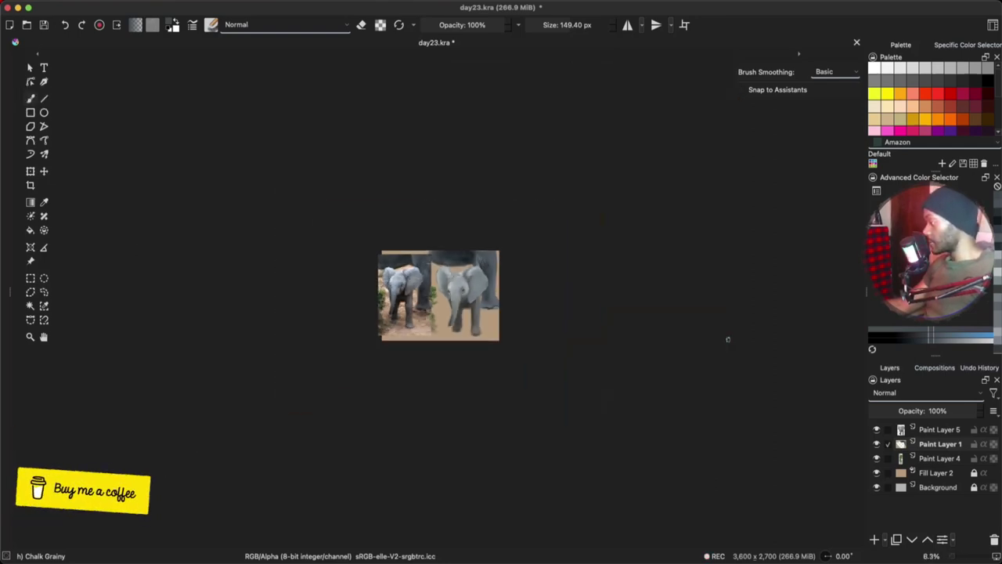
key(2)
click(938, 459)
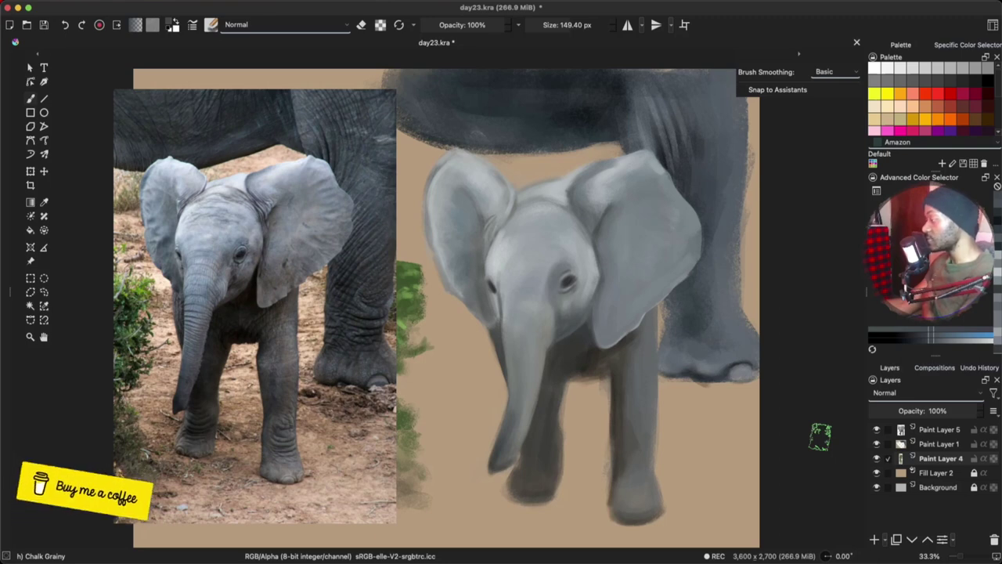
ctrl+click(406, 305)
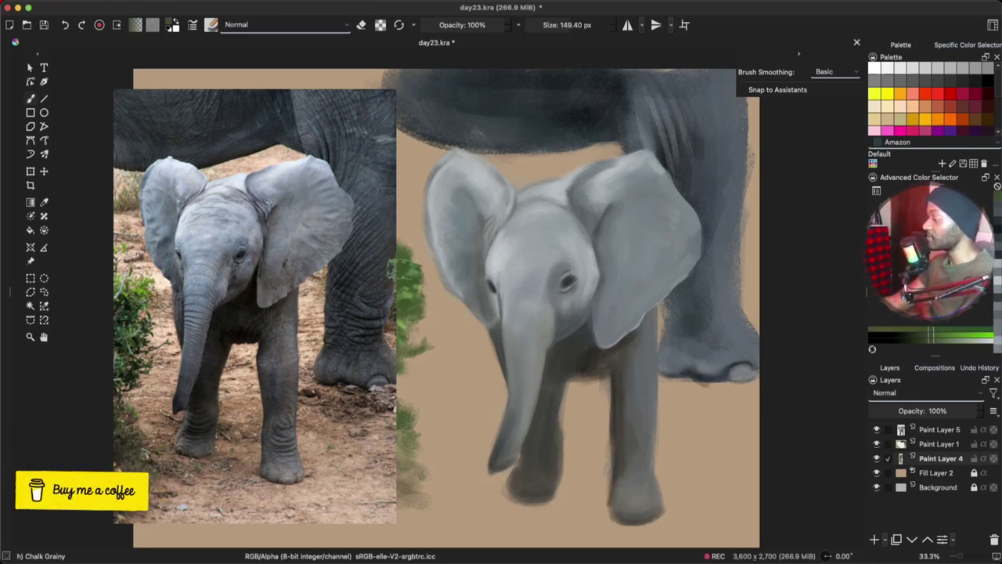
drag(408, 276, 388, 276)
ctrl+click(408, 282)
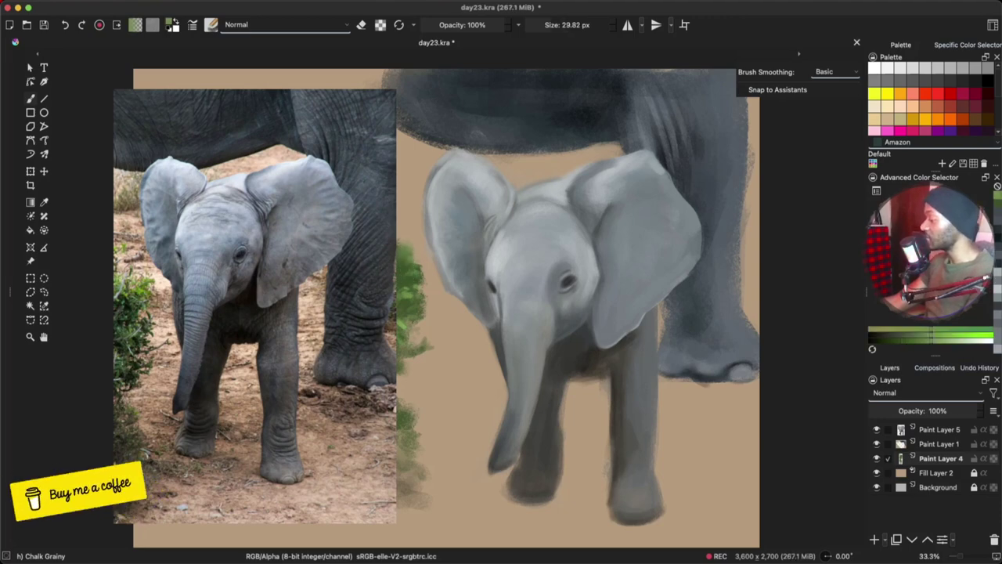
Step: Add leafy green strokes along the bush's outer edge with a brush of up to 35.14 px
key(bracketleft)
key(bracketleft)
key(bracketleft)
key(bracketleft)
key(bracketleft)
key(bracketleft)
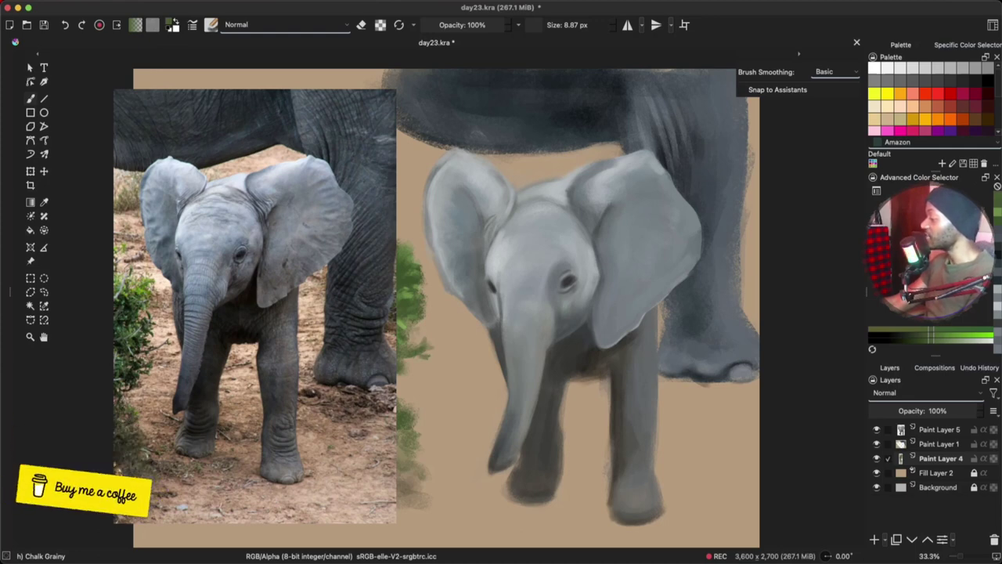
key(bracketright)
key(bracketright)
key(bracketright)
key(bracketright)
key(bracketright)
key(bracketright)
key(bracketright)
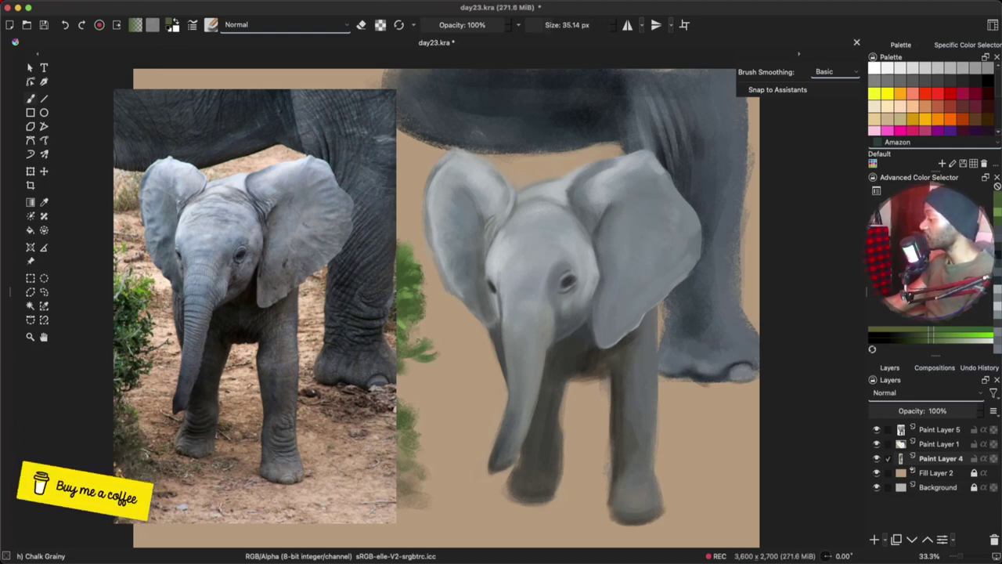
Step: Choose a darker green and shade the bush's foliage with a 44.78 px brush
click(908, 270)
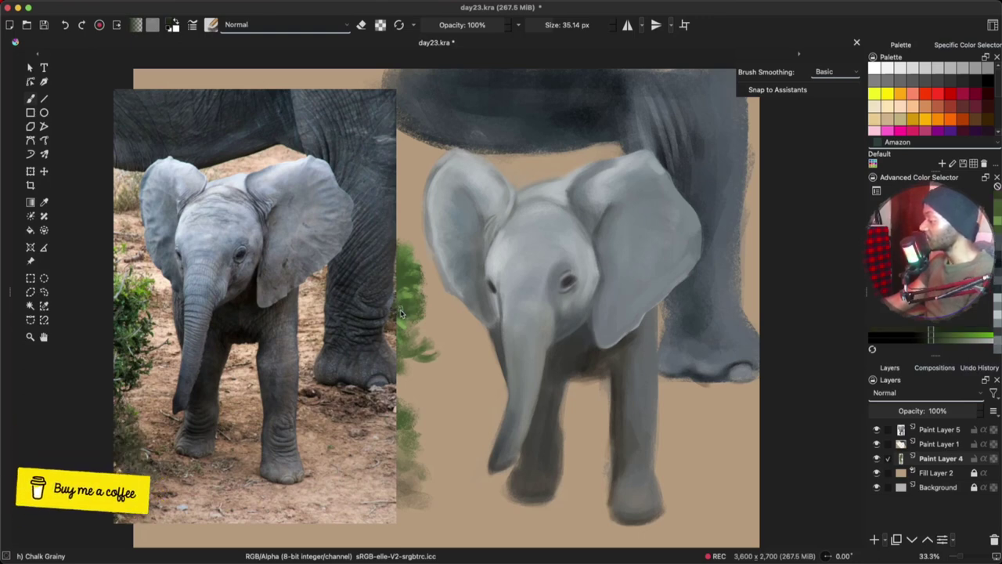
key(bracketright)
mouse_move(406, 301)
mouse_down()
mouse_move(411, 364)
mouse_move(427, 360)
mouse_up()
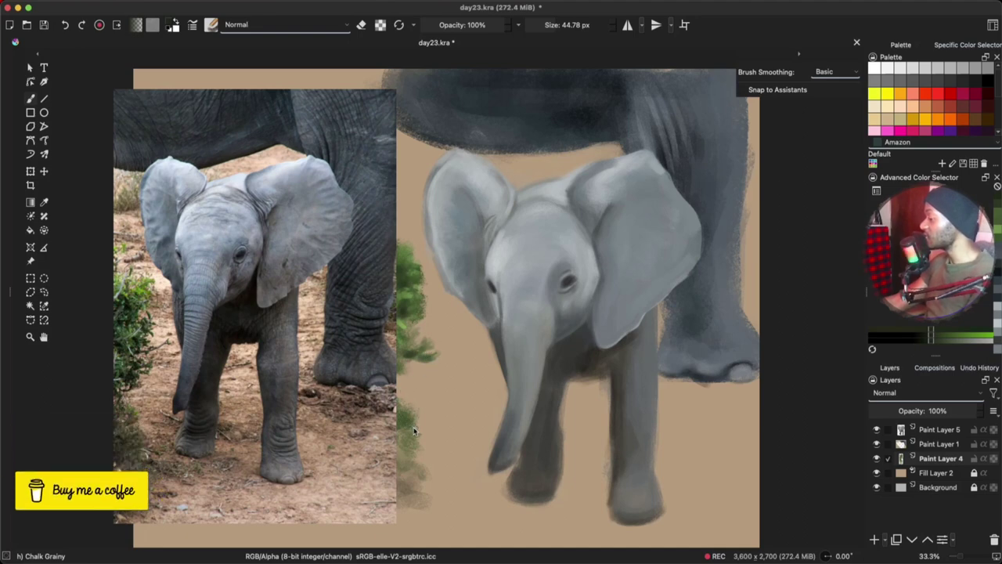
drag(407, 259, 411, 327)
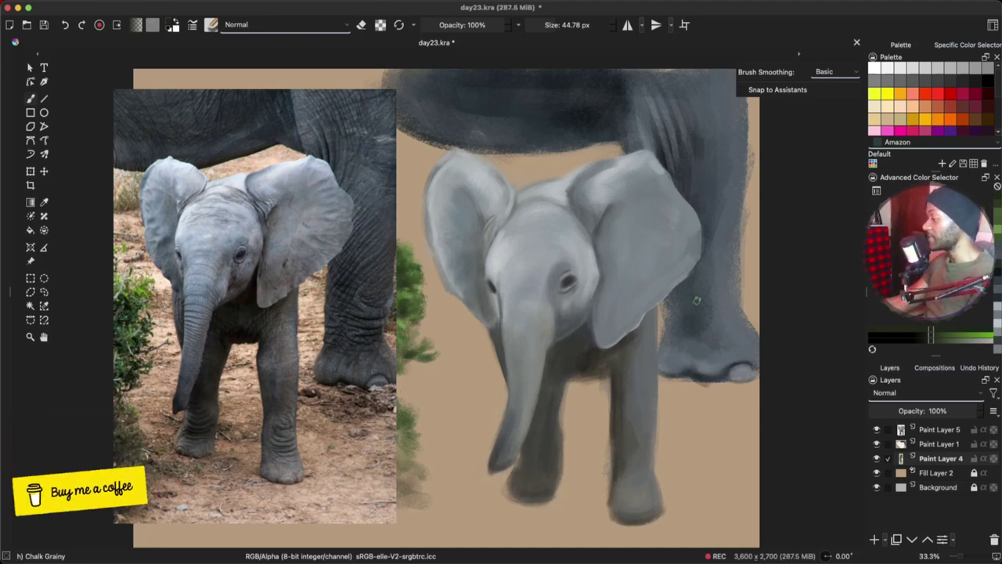
Step: Add a paint layer above Fill Layer 2 and start a ground shadow under the mother's foot in sampled brown with a 128.89 px brush
click(943, 475)
click(874, 539)
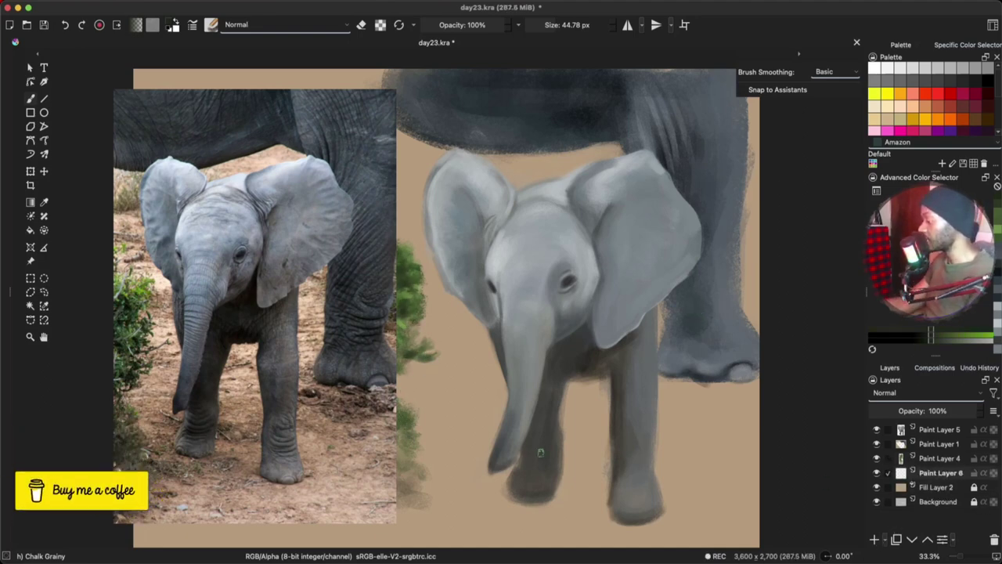
ctrl+click(357, 400)
shift+drag(704, 421, 767, 422)
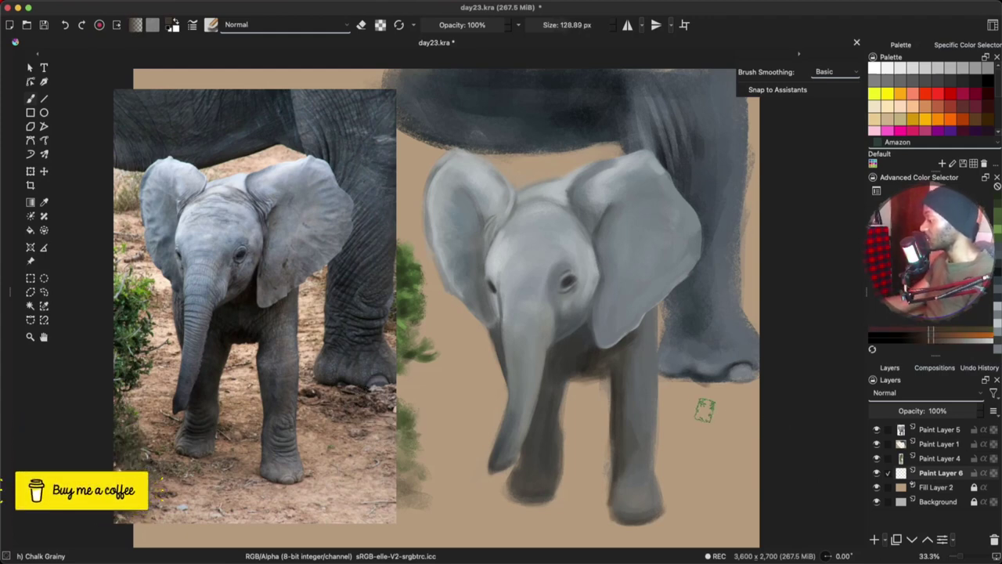
mouse_move(676, 399)
mouse_down()
mouse_move(695, 405)
mouse_move(687, 390)
mouse_up()
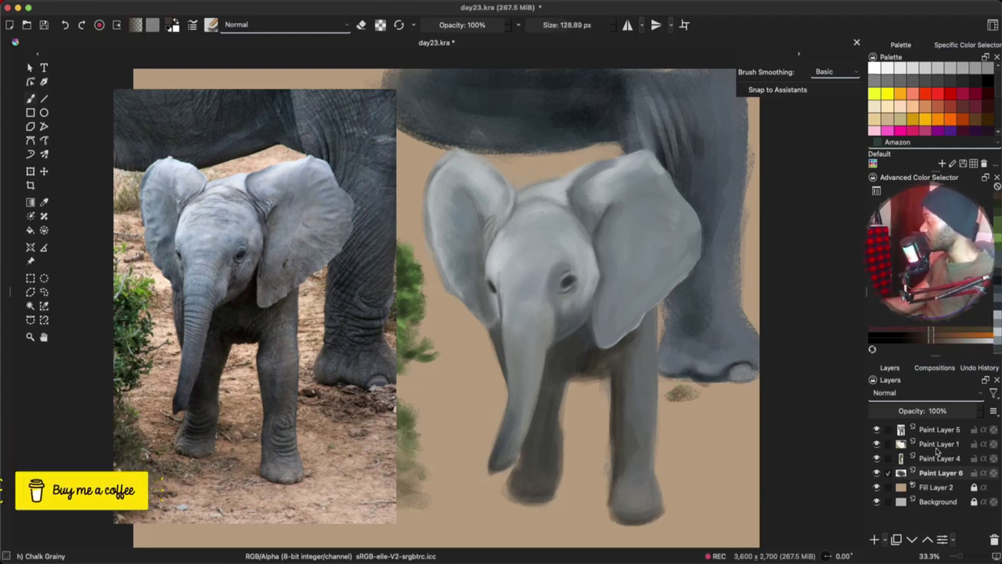
Step: Paint the foreground soil around the baby elephant's legs in brown and sand tones sampled from the reference, using a 348.70 px brush
mouse_move(691, 466)
mouse_down()
mouse_move(734, 465)
mouse_move(608, 467)
mouse_move(650, 447)
mouse_move(711, 456)
mouse_move(689, 470)
mouse_move(685, 415)
mouse_move(718, 477)
mouse_move(689, 497)
mouse_move(695, 426)
mouse_move(699, 457)
mouse_up()
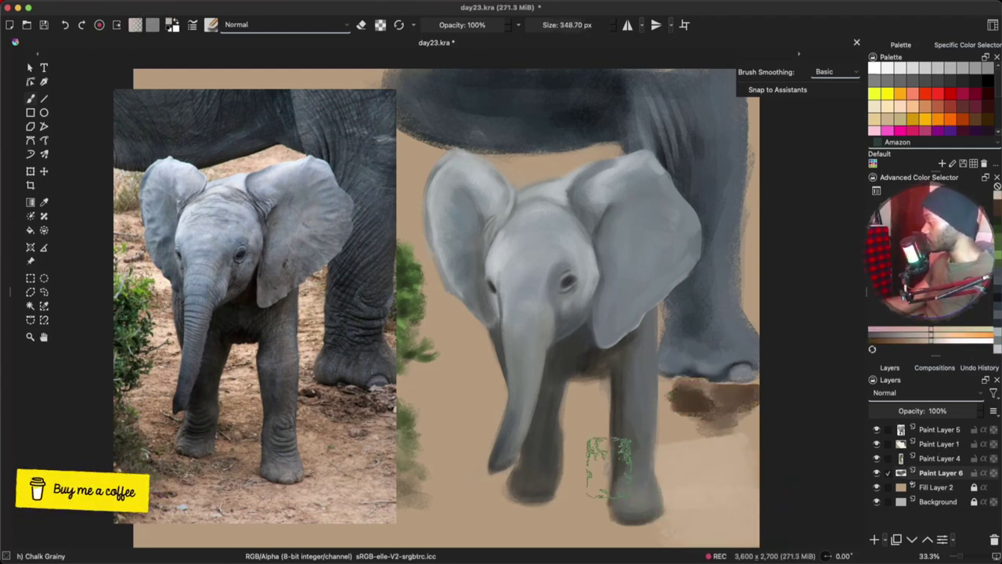
ctrl+click(353, 438)
ctrl+click(729, 446)
ctrl+click(352, 446)
mouse_move(584, 446)
mouse_down()
mouse_move(576, 526)
mouse_move(557, 487)
mouse_move(485, 520)
mouse_move(431, 509)
mouse_move(446, 470)
mouse_move(623, 492)
mouse_move(464, 431)
mouse_move(495, 469)
mouse_up()
ctrl+click(722, 437)
ctrl+click(743, 406)
ctrl+click(462, 405)
Step: Cover the background behind the baby elephant's head and trunk with light sand sampled from the reference photo
ctrl+click(163, 331)
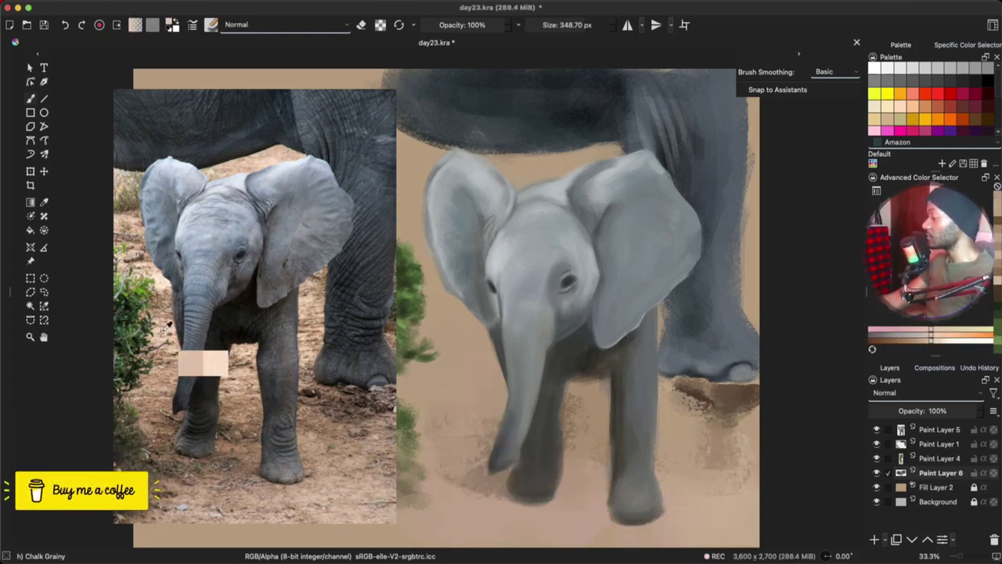
ctrl+click(283, 353)
mouse_move(450, 366)
mouse_down()
mouse_move(475, 321)
mouse_move(411, 181)
mouse_move(543, 189)
mouse_up()
drag(395, 153, 621, 169)
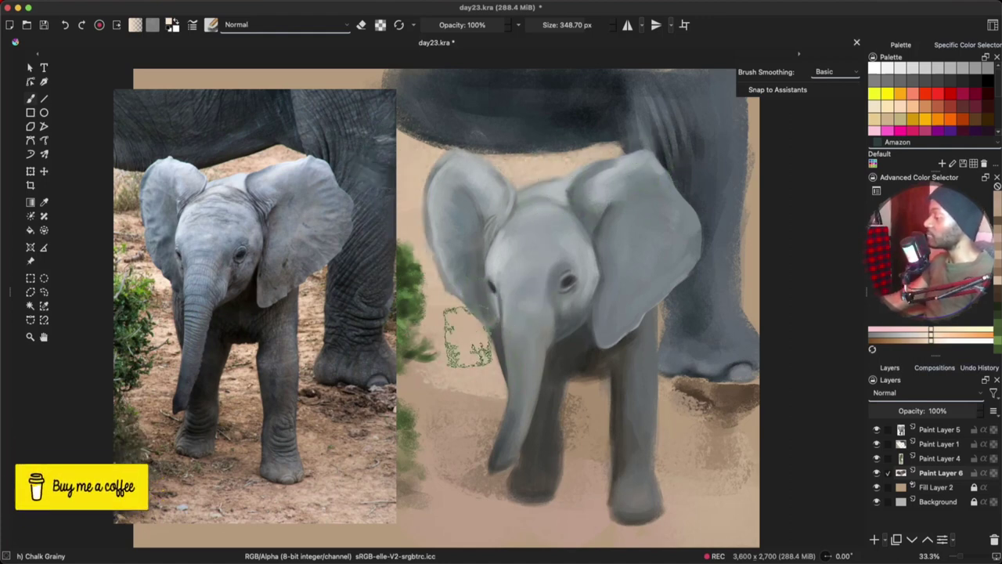
drag(468, 337, 484, 353)
Step: Sample a darker brown and blend textured ground tones between the bush and the baby elephant's trunk
ctrl+click(730, 400)
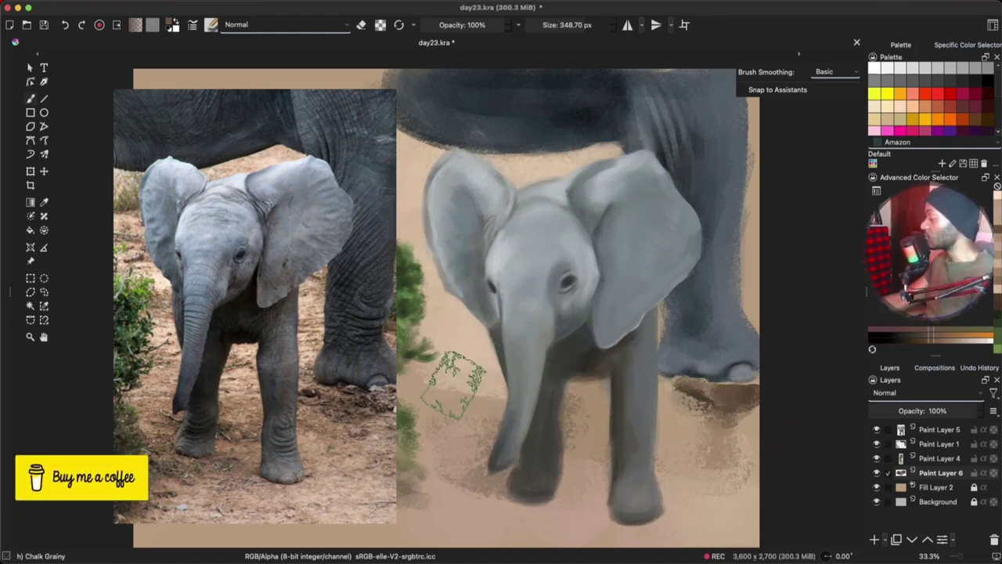
mouse_move(454, 385)
mouse_down()
mouse_move(444, 360)
mouse_move(477, 362)
mouse_up()
ctrl+click(473, 332)
drag(451, 329, 466, 342)
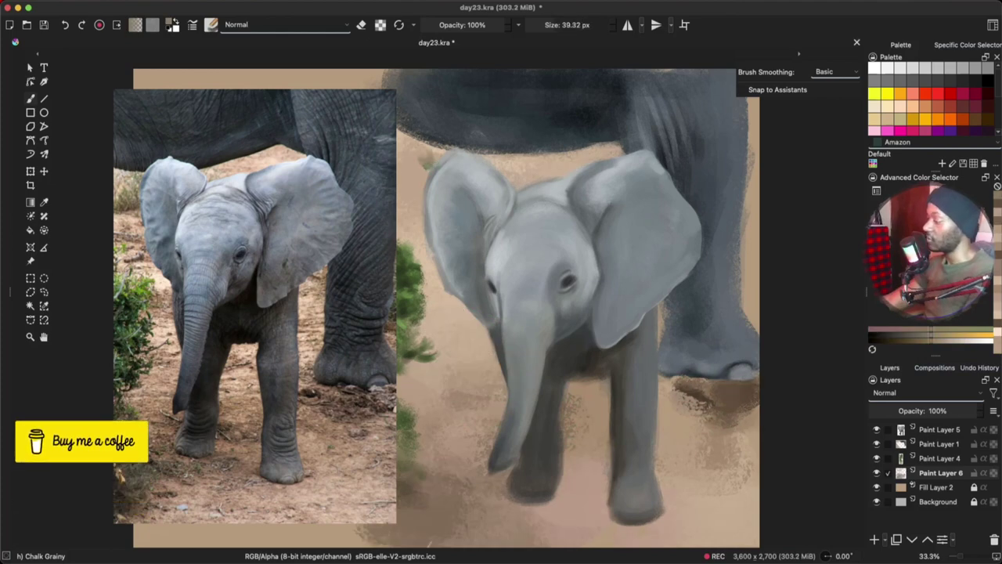
Step: Paint a muted green grass clump behind the baby elephant's smaller ear with a 39.32 px brush
drag(449, 157, 479, 157)
mouse_move(425, 160)
mouse_down()
mouse_move(449, 156)
mouse_move(415, 164)
mouse_move(413, 178)
mouse_move(425, 157)
mouse_move(443, 162)
mouse_move(443, 150)
mouse_move(515, 162)
mouse_up()
mouse_move(422, 162)
mouse_down()
mouse_move(406, 177)
mouse_move(464, 164)
mouse_up()
Step: Choose a lighter yellow-green and paint fine grass blades on the clump behind the smaller ear with a 12.49 px brush
click(930, 266)
ctrl+click(417, 172)
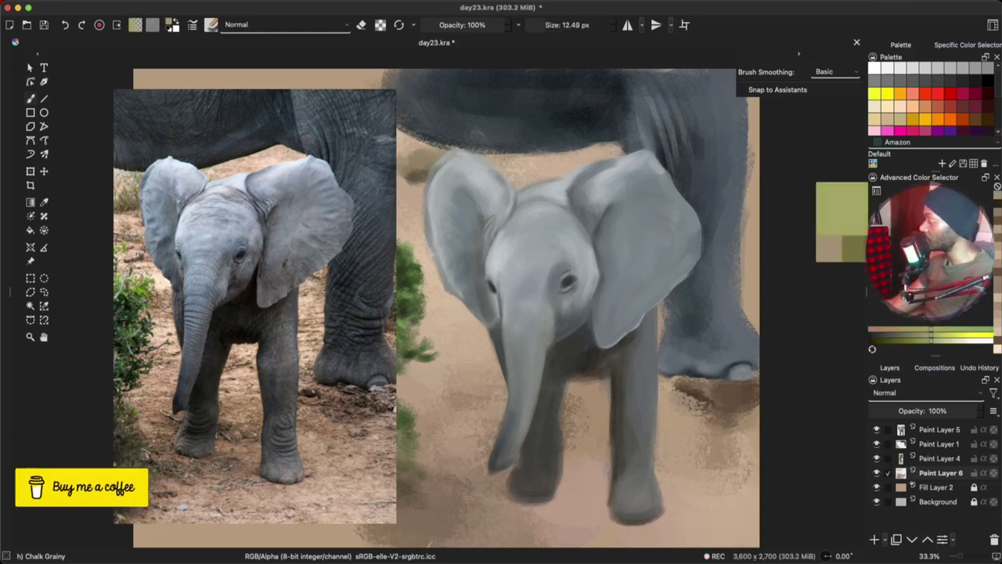
drag(421, 172, 428, 154)
ctrl+click(421, 166)
ctrl+click(425, 161)
ctrl+click(426, 157)
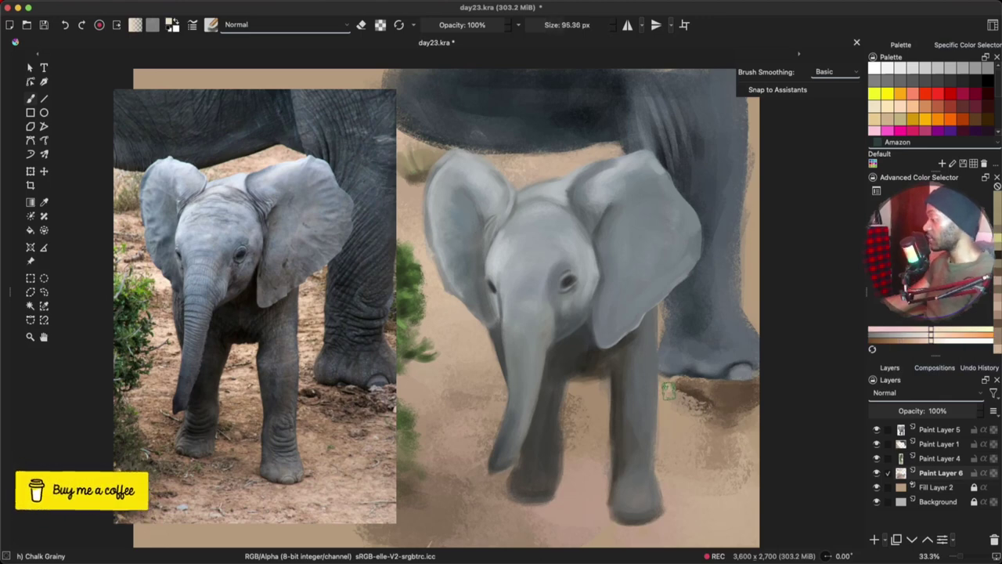
Step: Set the brush to 97.52 px and paint light sand under the baby elephant's belly and behind its back
key(bracketright)
key(bracketright)
key(bracketright)
key(bracketright)
key(bracketright)
key(bracketright)
key(bracketright)
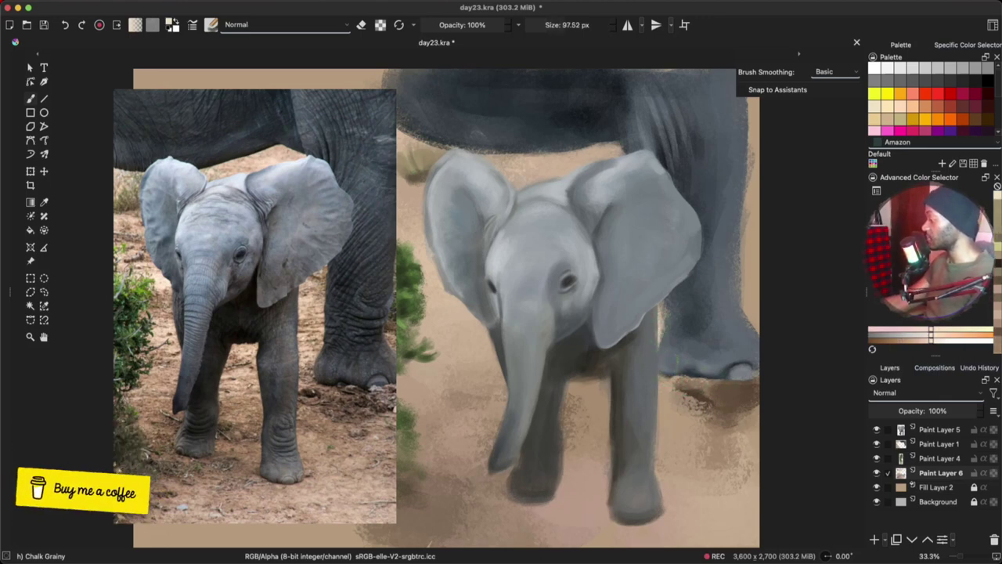
drag(568, 374, 572, 380)
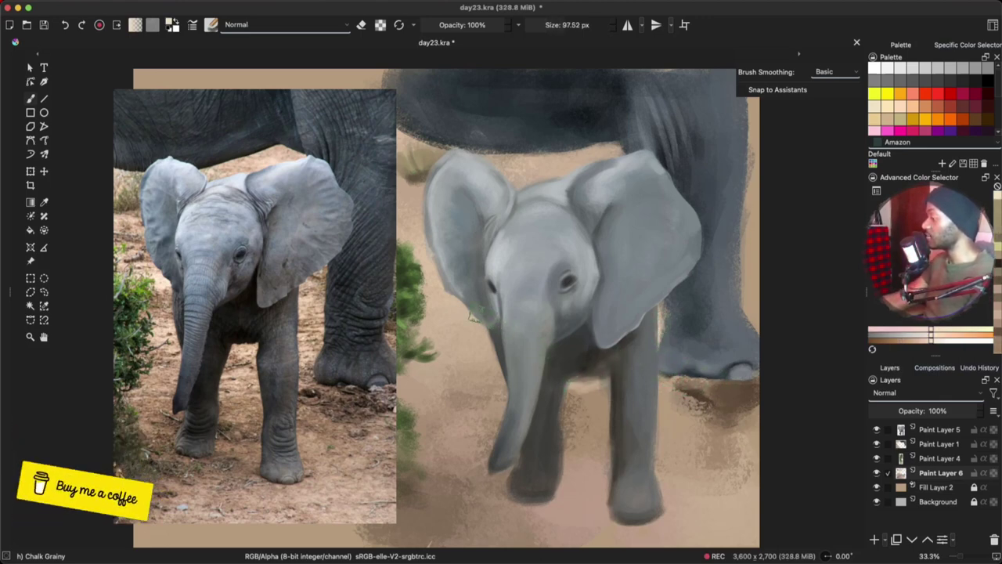
drag(599, 160, 570, 164)
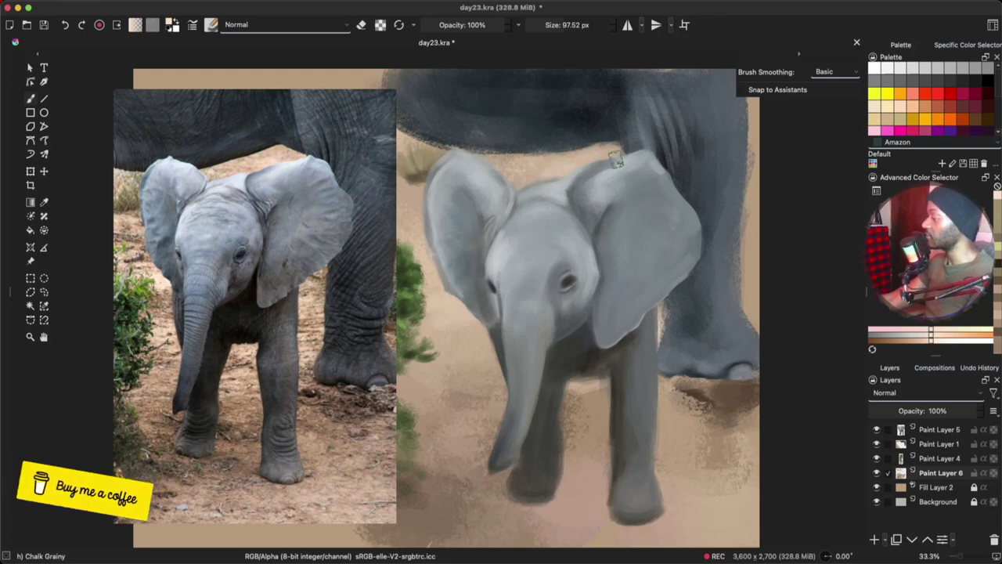
drag(591, 388, 574, 390)
Step: Blend sampled soil tones between the baby elephant's legs and extend the brown shadow under the mother's foot
ctrl+click(570, 402)
ctrl+click(573, 401)
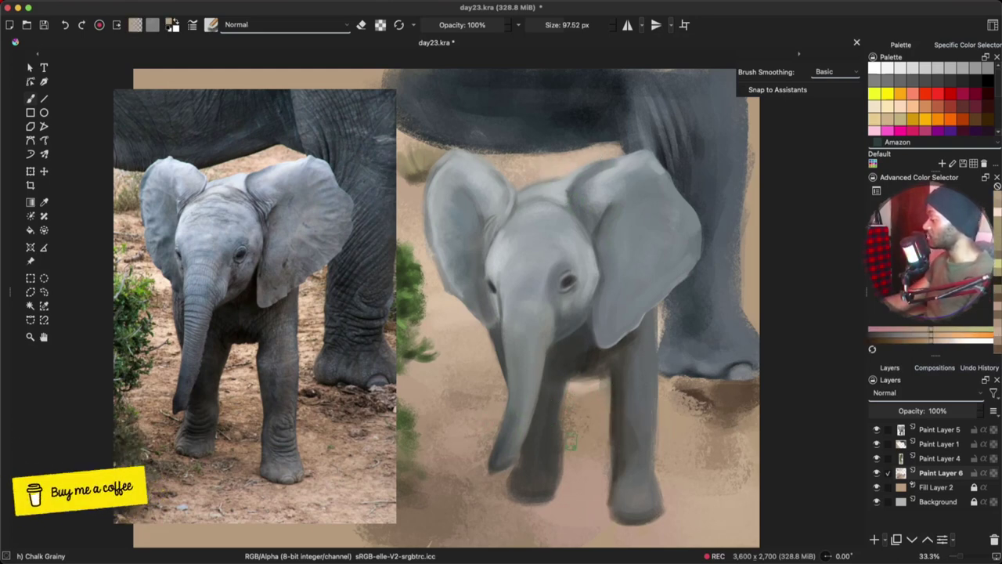
ctrl+click(691, 393)
drag(675, 382, 685, 383)
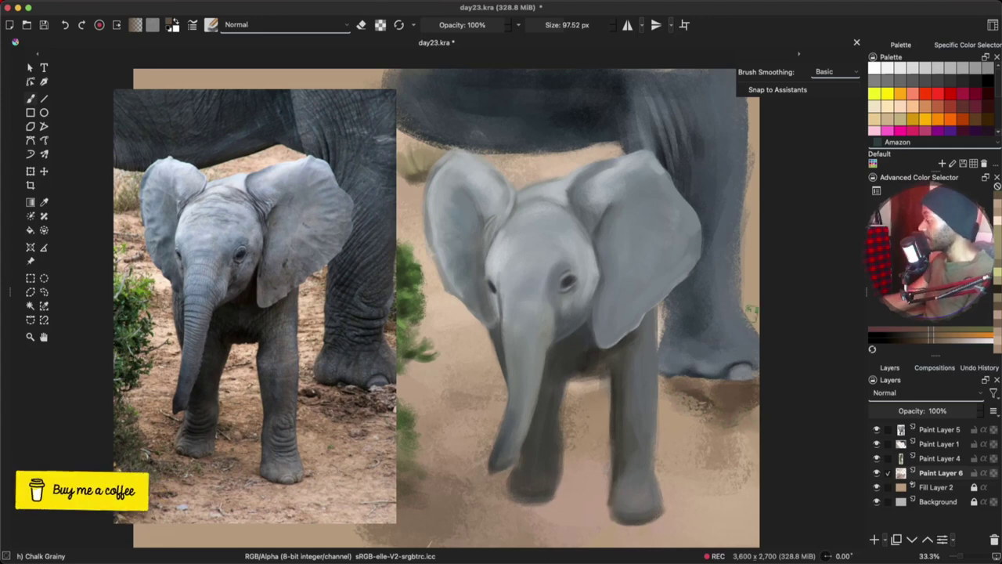
Step: Paint sampled brown soil over the green spot beside the mother's leg at the canvas edge, on Paint Layer 6
click(939, 444)
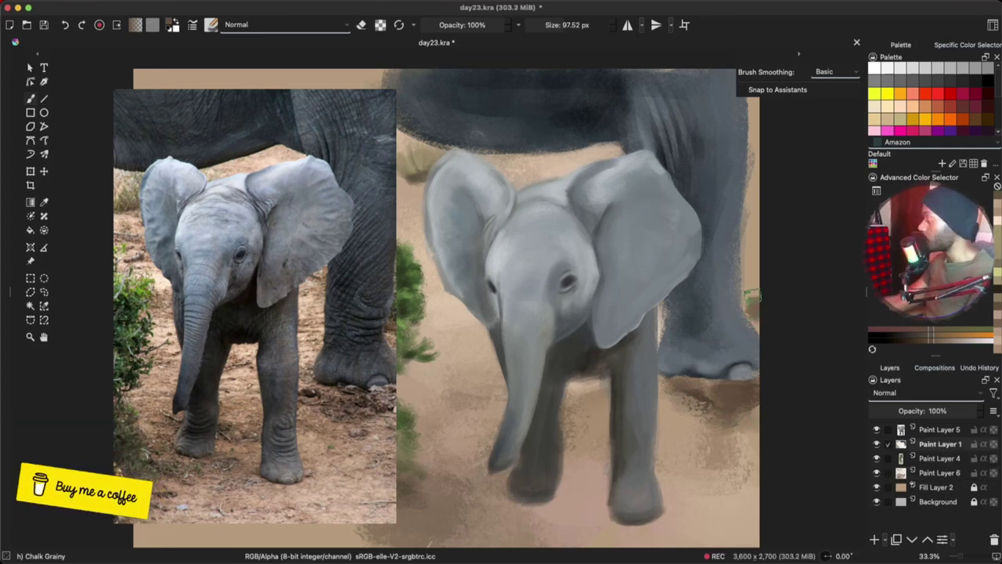
click(941, 474)
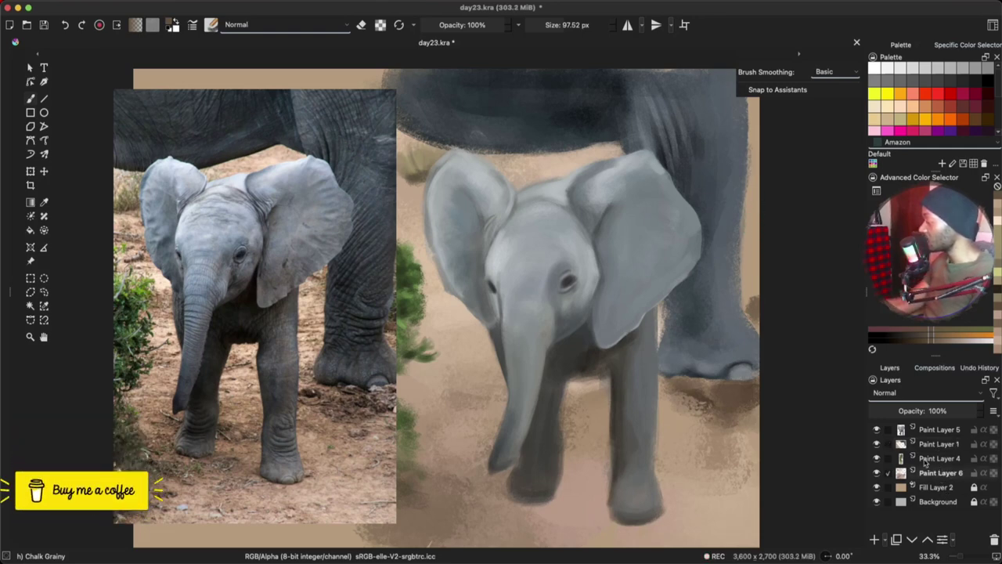
ctrl+click(756, 295)
mouse_move(753, 296)
mouse_down()
mouse_move(758, 262)
mouse_move(763, 289)
mouse_up()
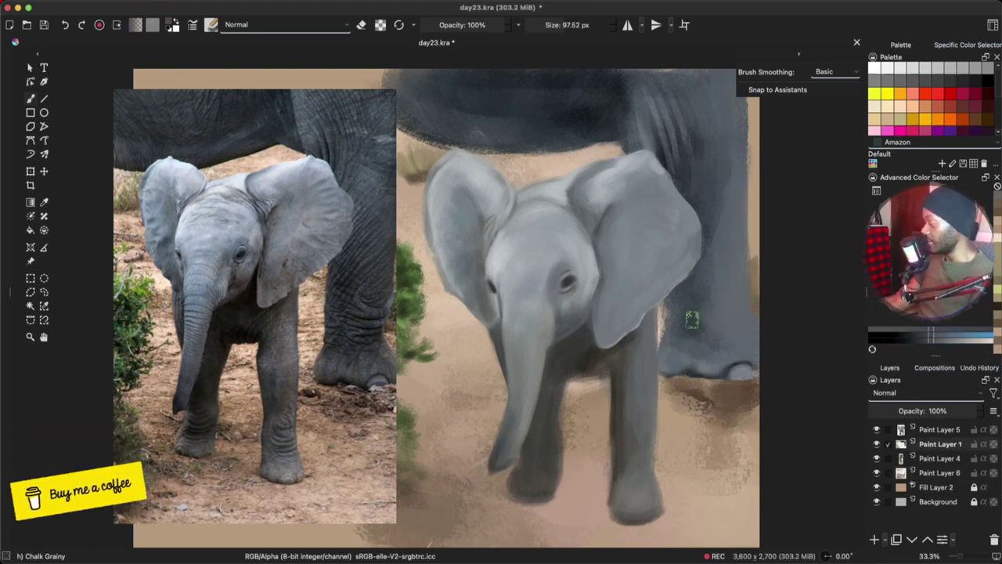
Step: Smooth the mother's lower leg with sampled blue-grey strokes on Paint Layer 1 and save the painting
mouse_move(691, 320)
mouse_down()
mouse_move(739, 332)
mouse_move(718, 273)
mouse_up()
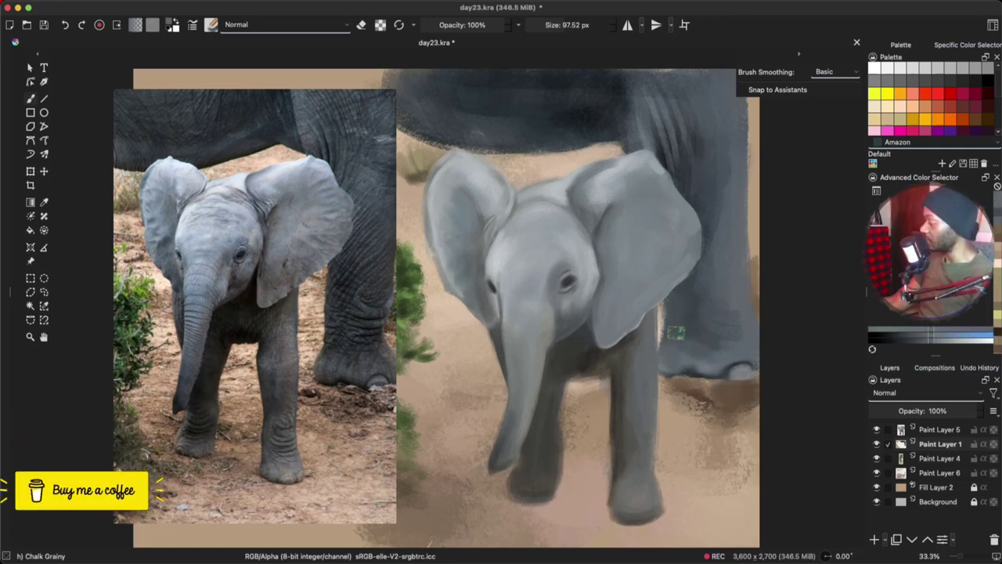
key(ctrl+s)
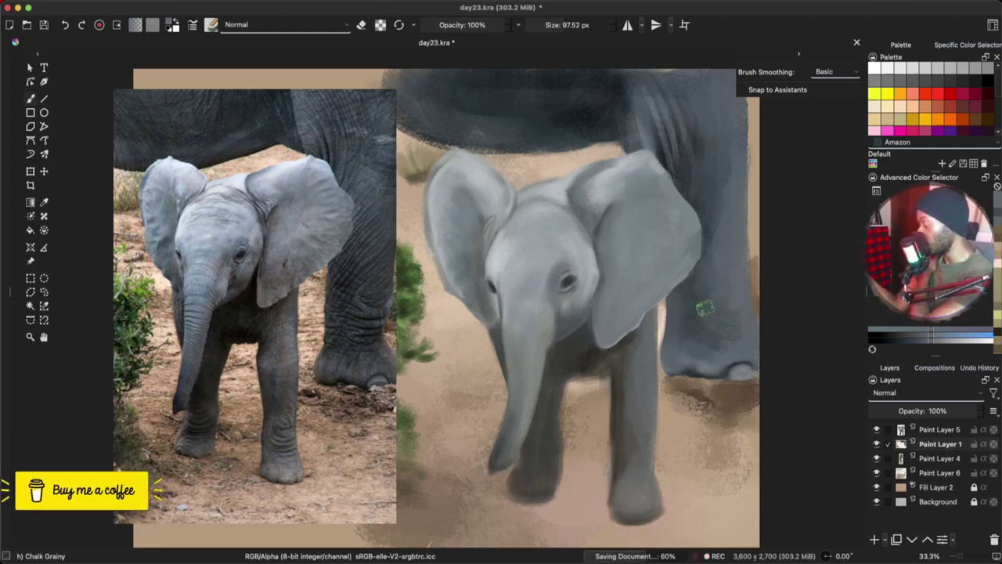
Step: Check the painting mirrored, restore the normal view, and dab blue-grey on the ground under the baby elephant's belly
key(m)
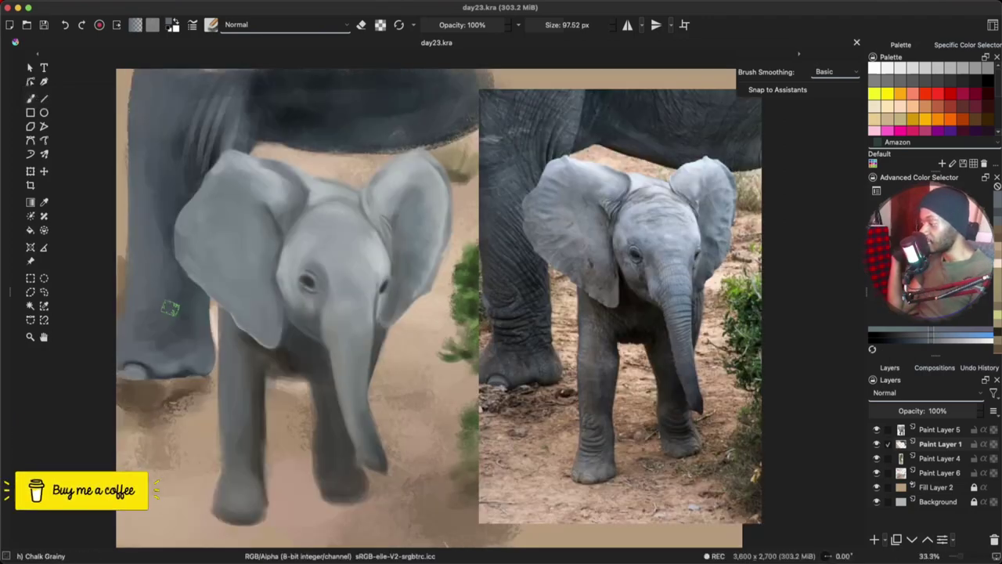
key(m)
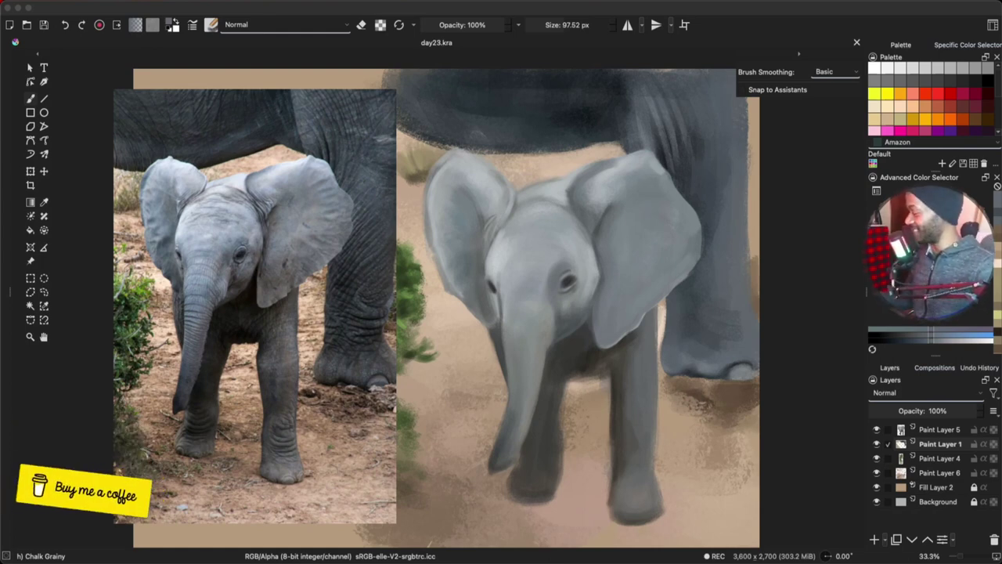
drag(599, 390, 583, 397)
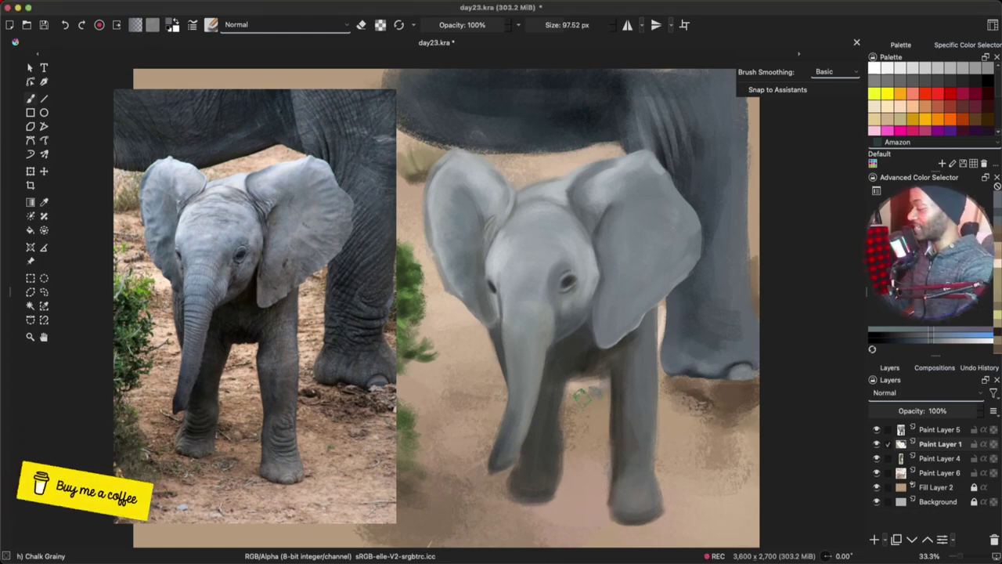
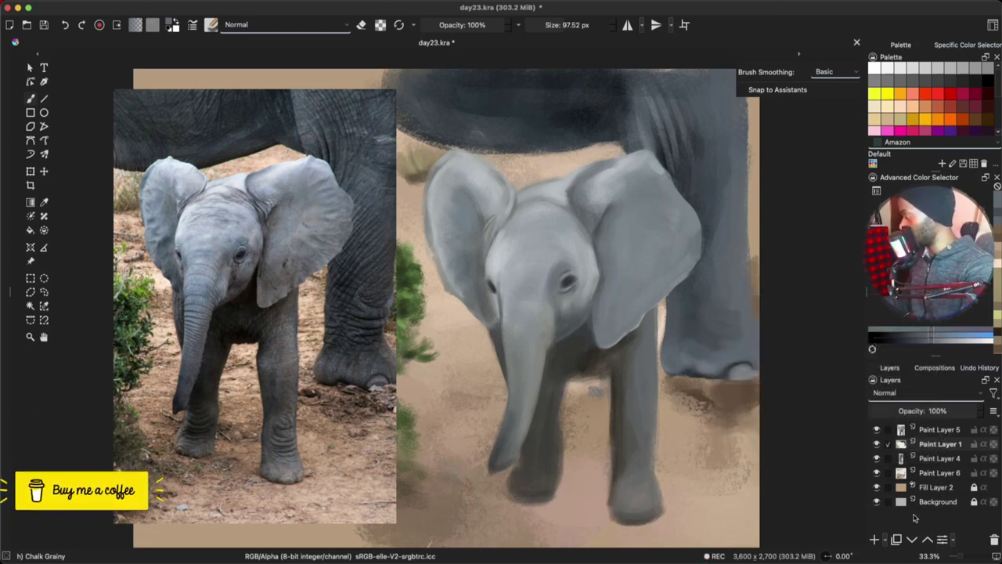
Step: Group Paint Layers 5, 1, 4 and 6 together and collapse the group
mouse_move(926, 507)
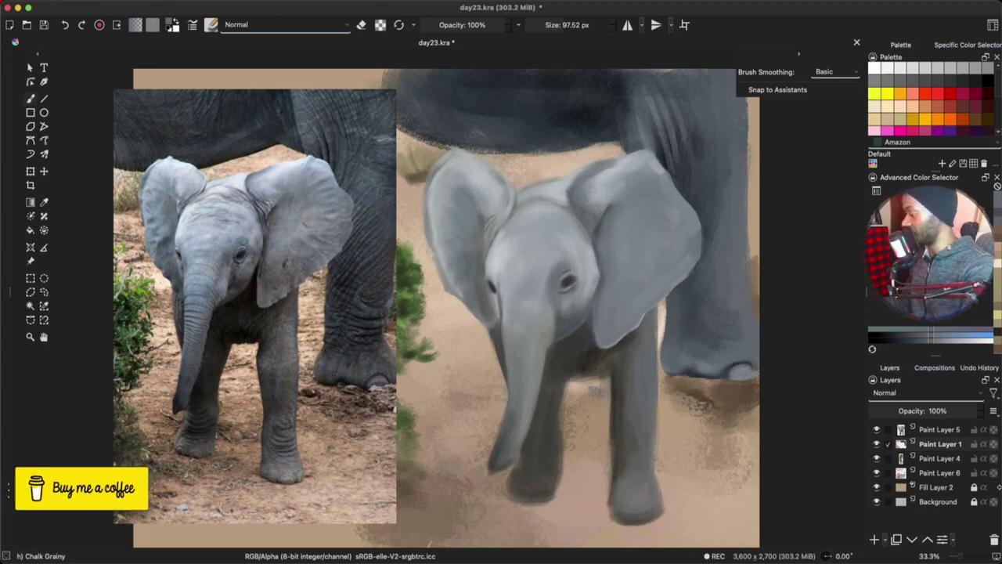
click(949, 470)
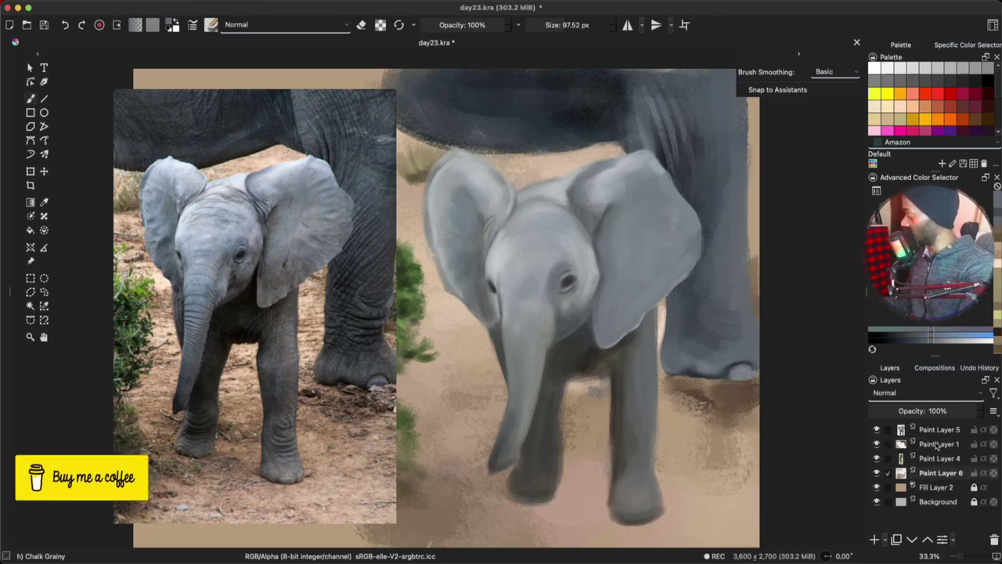
shift+click(938, 431)
key(ctrl+g)
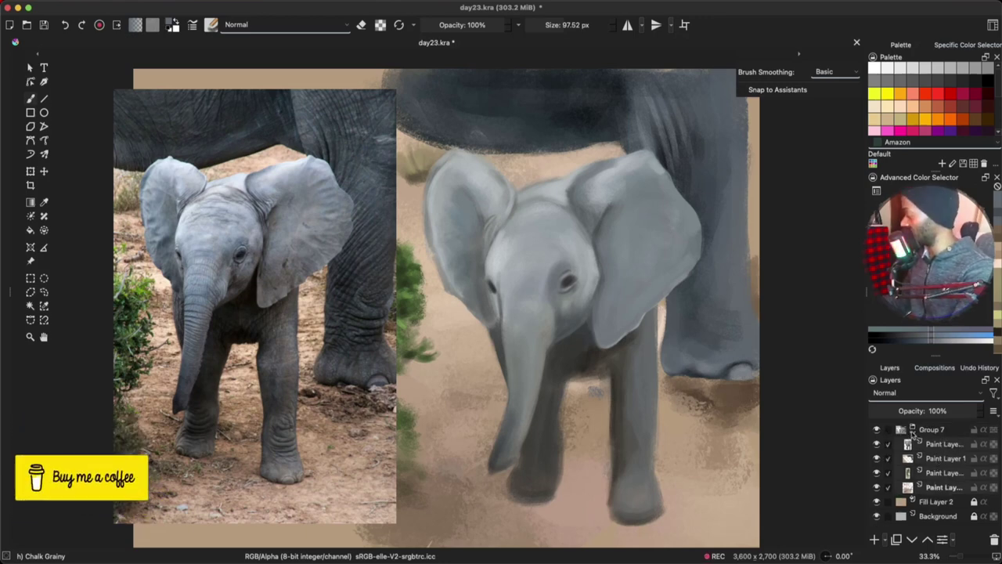
click(913, 432)
Step: Duplicate the layer group, hide the original, and merge its flattened copies into one layer
key(ctrl+j)
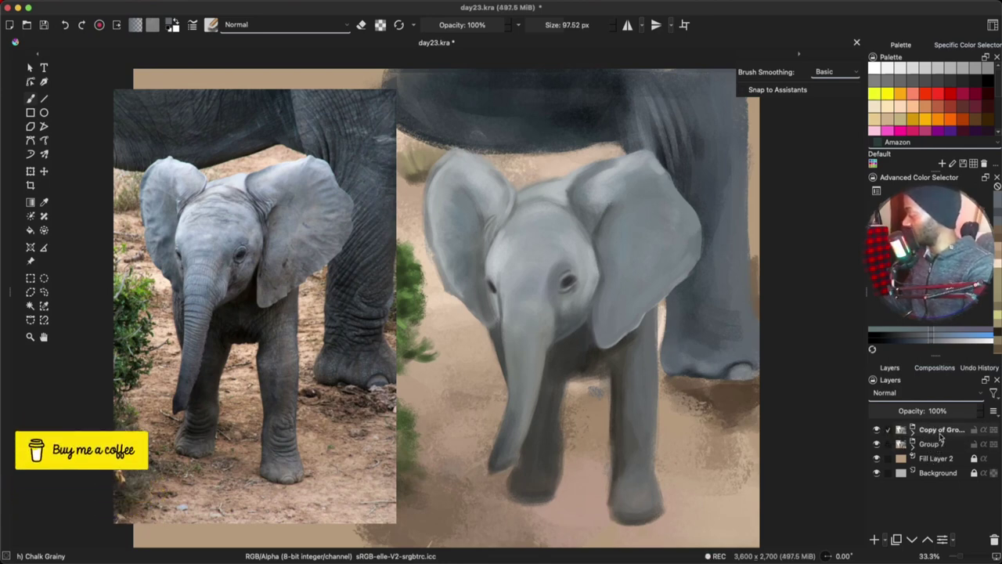
click(876, 444)
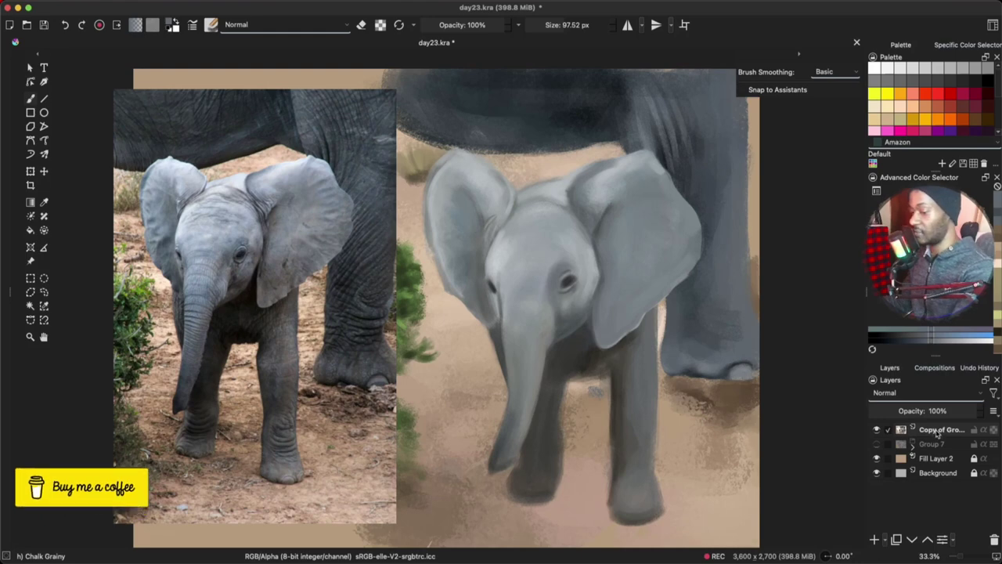
key(ctrl+j)
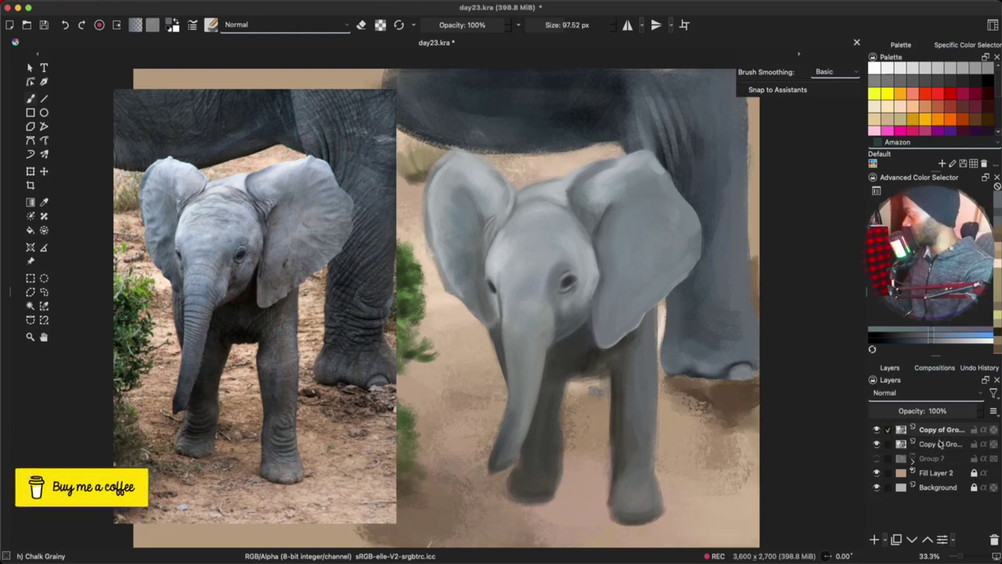
ctrl+click(945, 443)
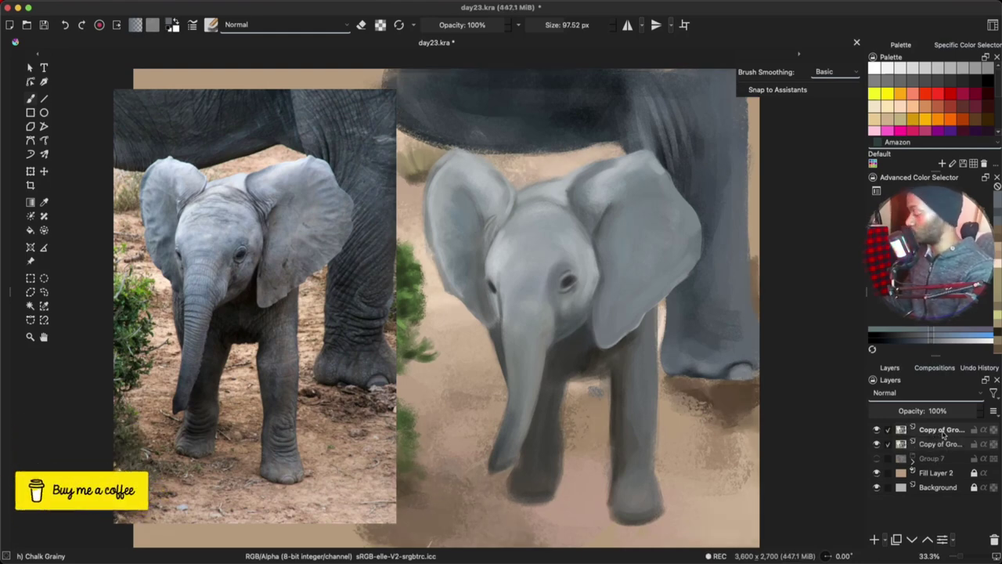
key(ctrl+e)
Step: Add a new paint layer and block in both of the baby elephant's eyes in near-black with a 34.59 px brush
click(876, 540)
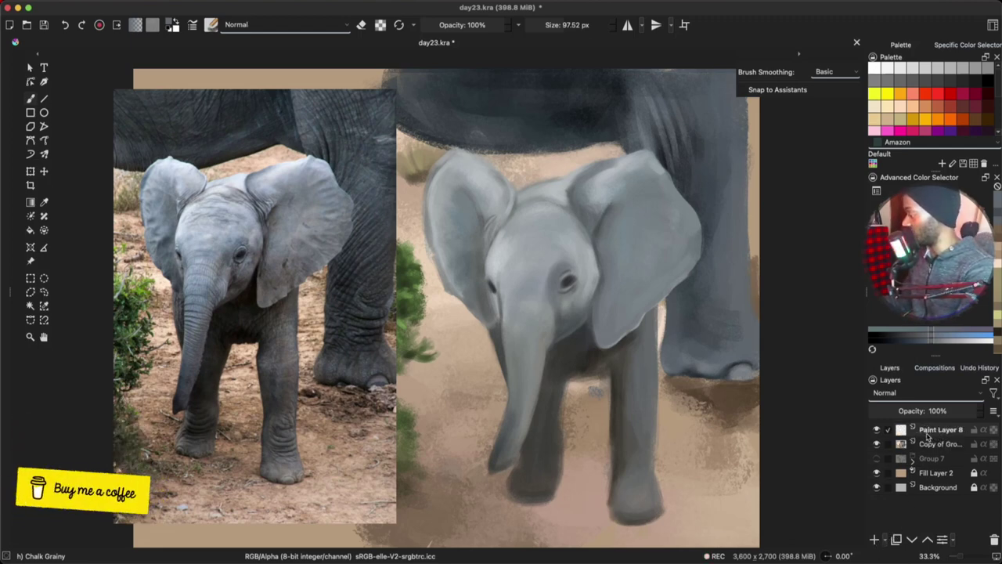
right_click(544, 231)
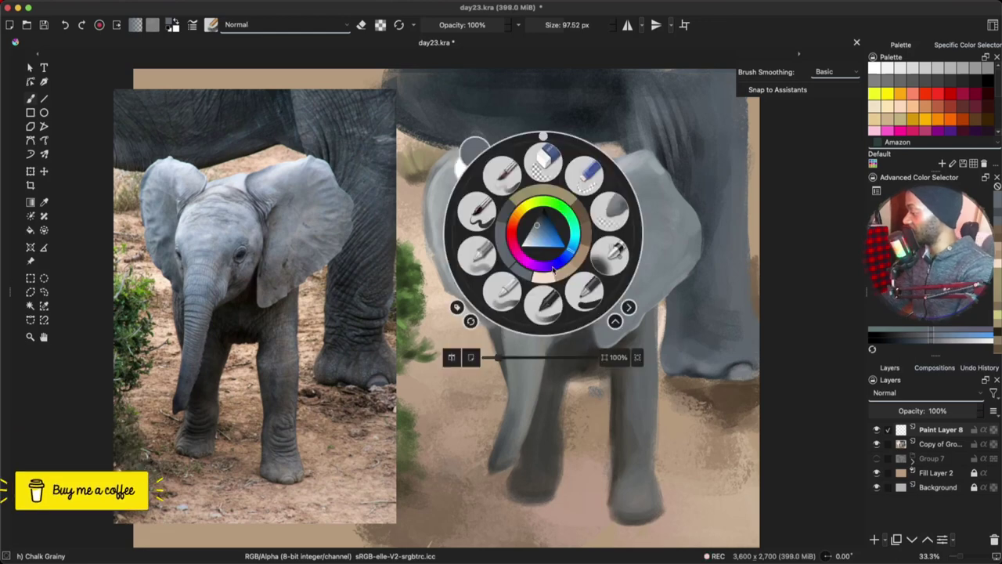
click(651, 252)
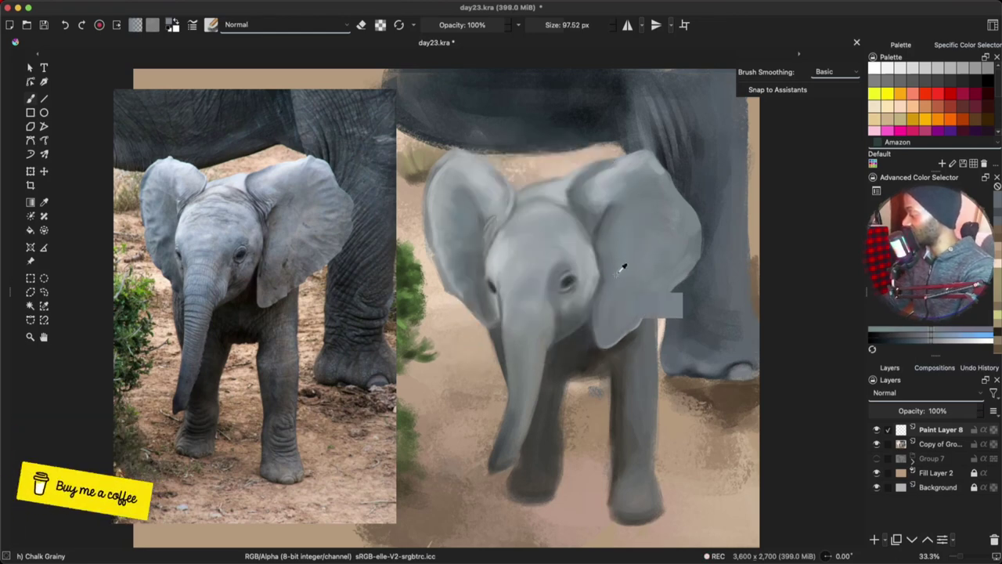
ctrl+click(571, 281)
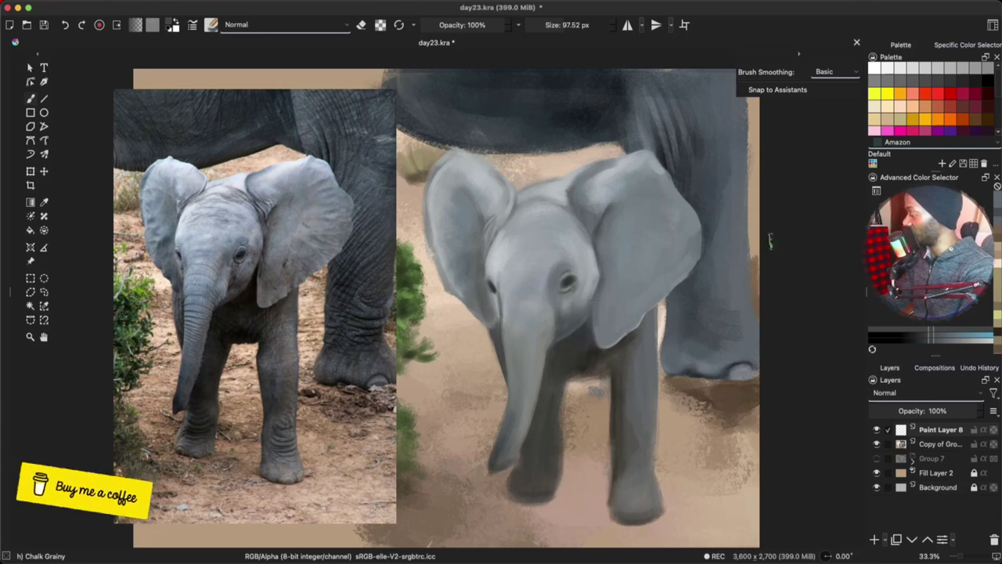
drag(948, 248, 887, 283)
drag(579, 279, 568, 280)
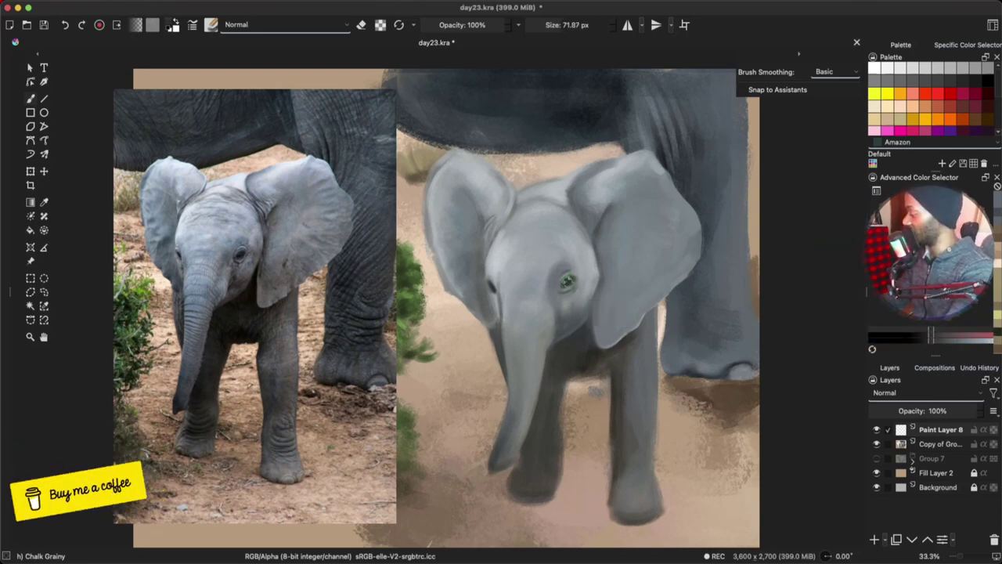
key([)
key([)
key([)
click(568, 282)
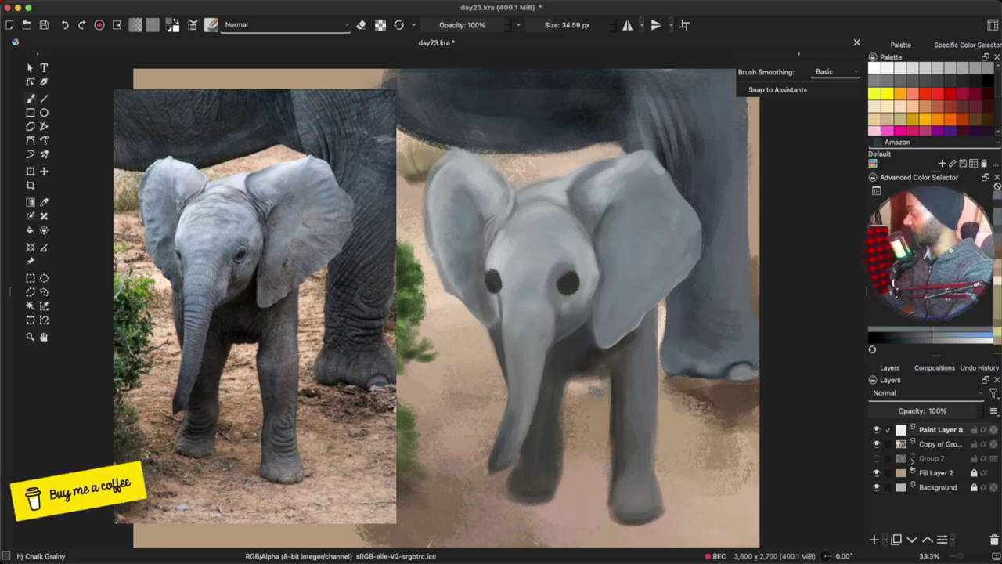
Step: Trim the dark shapes of both eyes with greys sampled from the surrounding skin
ctrl+click(568, 295)
drag(575, 289, 572, 290)
ctrl+click(575, 290)
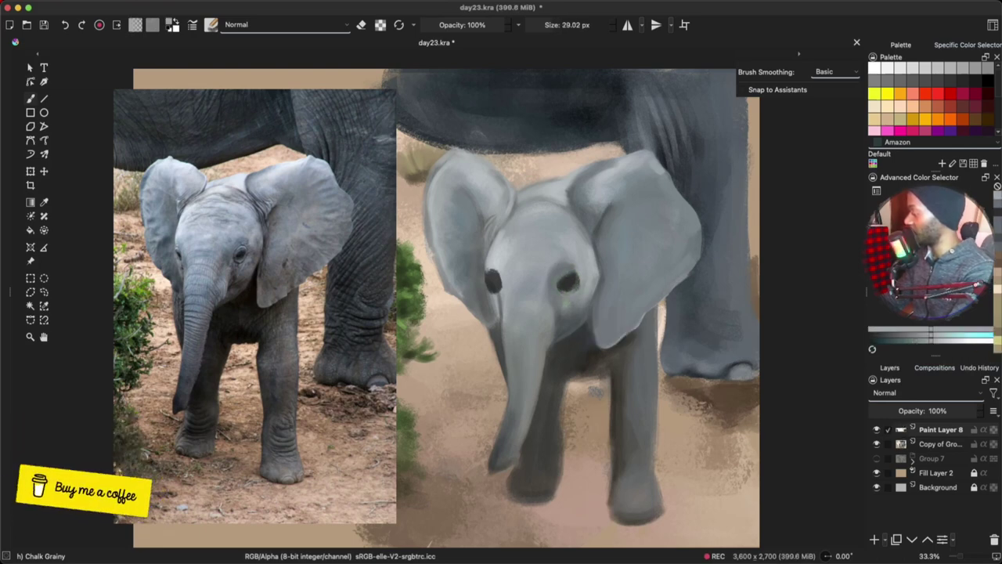
mouse_move(574, 281)
mouse_down()
mouse_move(555, 270)
mouse_move(501, 286)
mouse_move(496, 270)
mouse_up()
ctrl+click(492, 283)
ctrl+click(571, 294)
ctrl+click(593, 289)
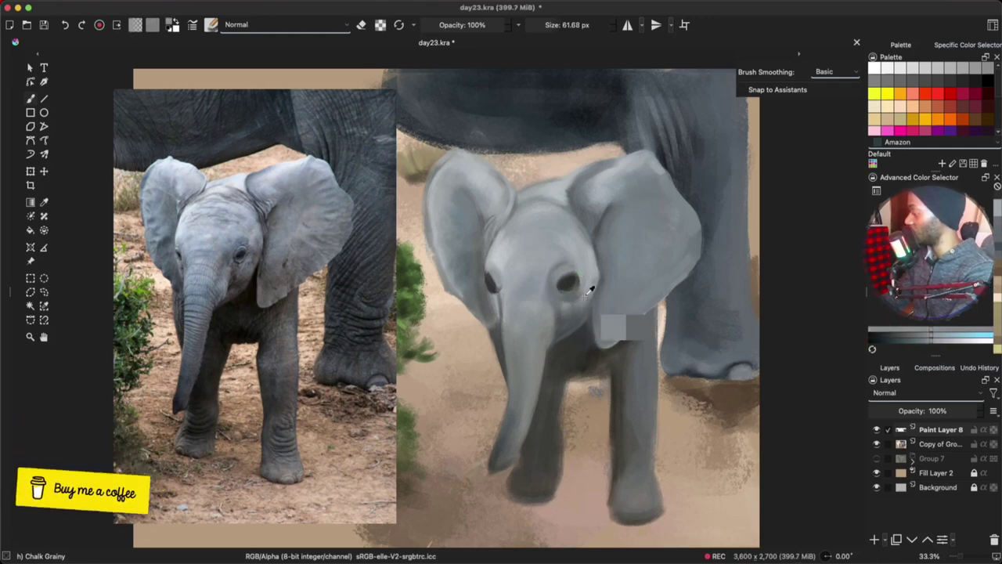
Step: Shape the lids and under-eye area of the baby's larger eye with sampled light and dark greys
ctrl+click(574, 289)
drag(574, 290, 573, 301)
ctrl+click(569, 308)
ctrl+click(569, 304)
ctrl+click(565, 303)
ctrl+click(565, 296)
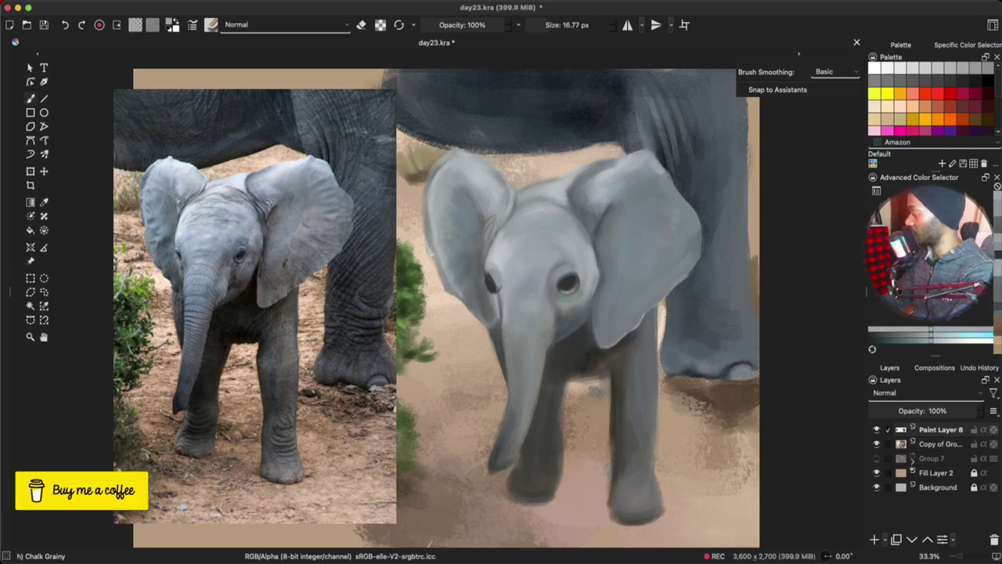
Step: Reshape the baby elephant's smaller eye with sampled dark and light greys using a 16.77 px brush
ctrl+click(523, 272)
ctrl+click(493, 282)
drag(490, 276, 495, 283)
ctrl+click(503, 271)
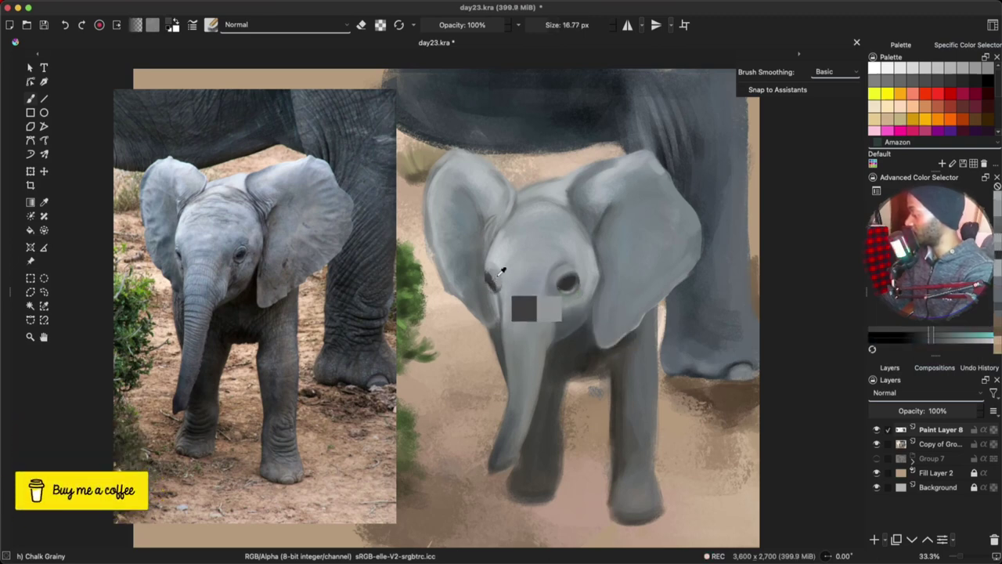
Step: Fill the inside of both eyes with pale grey-white, leaving a dark outline
drag(936, 273, 964, 272)
mouse_move(569, 298)
mouse_down()
mouse_move(562, 287)
mouse_move(575, 287)
mouse_up()
ctrl+click(571, 283)
drag(489, 275, 496, 286)
click(955, 266)
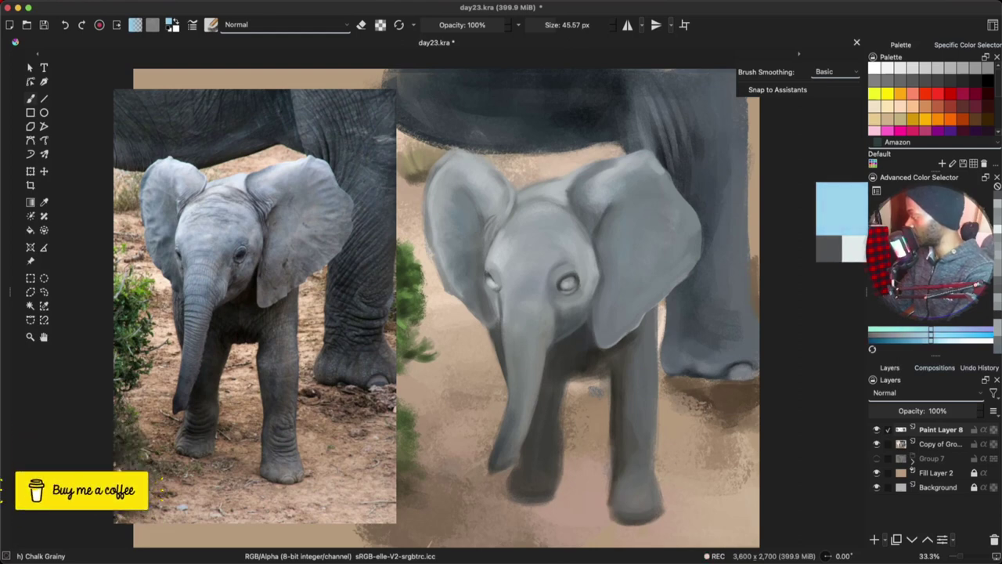
drag(563, 283, 572, 288)
drag(568, 287, 577, 284)
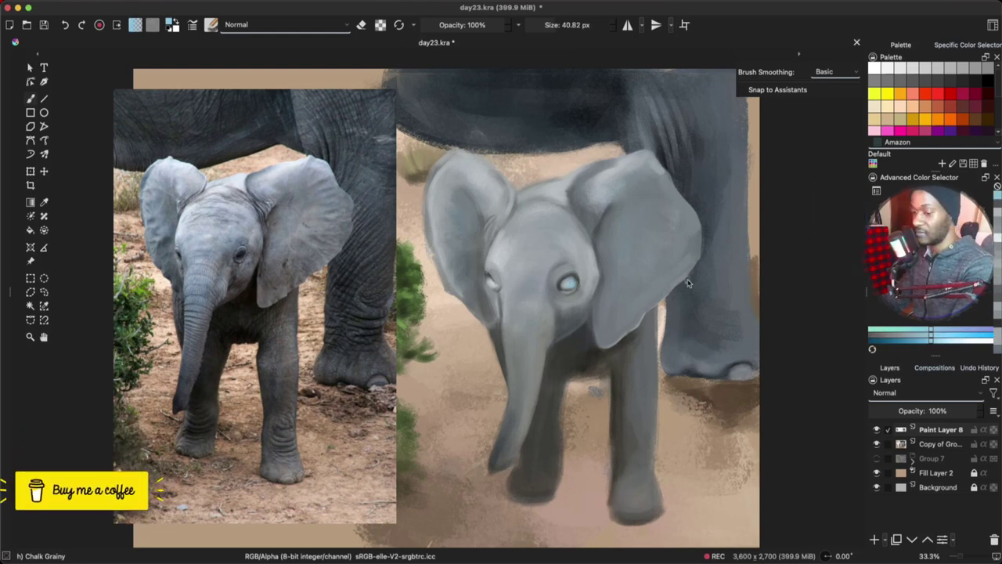
key(ctrl+z)
Step: Paint a medium blue iris in the baby elephant's larger eye with a 29.07 px brush
click(944, 270)
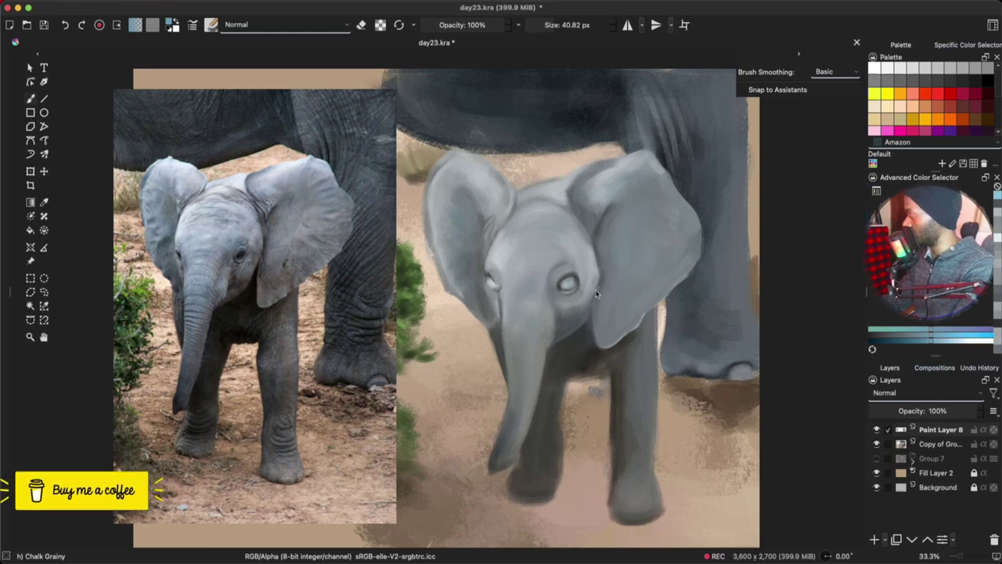
key(bracketleft)
key(bracketleft)
key(bracketleft)
click(571, 286)
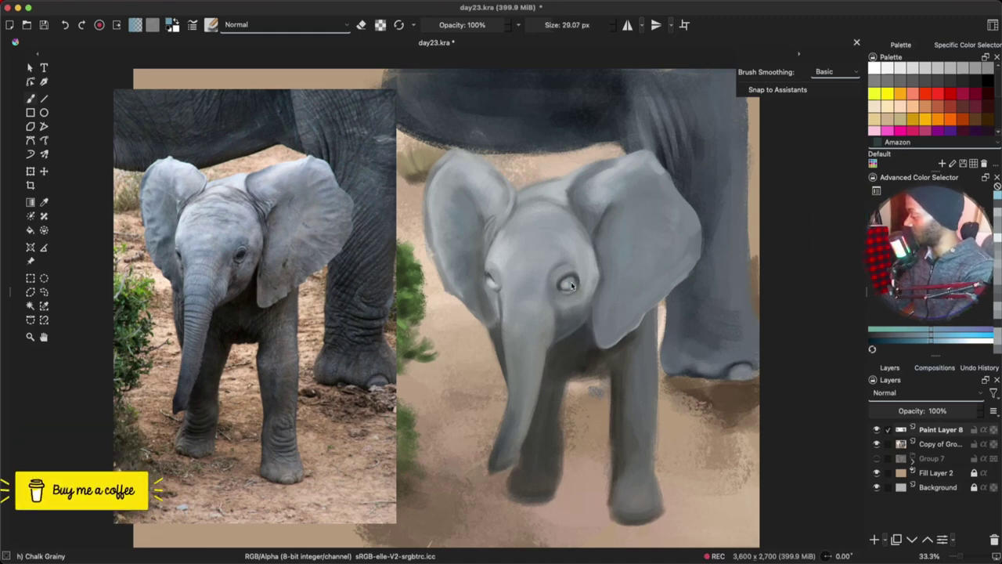
drag(572, 287, 569, 286)
Step: Choose a darker, muted blue and deepen the irises with a 24.05 px brush
click(937, 272)
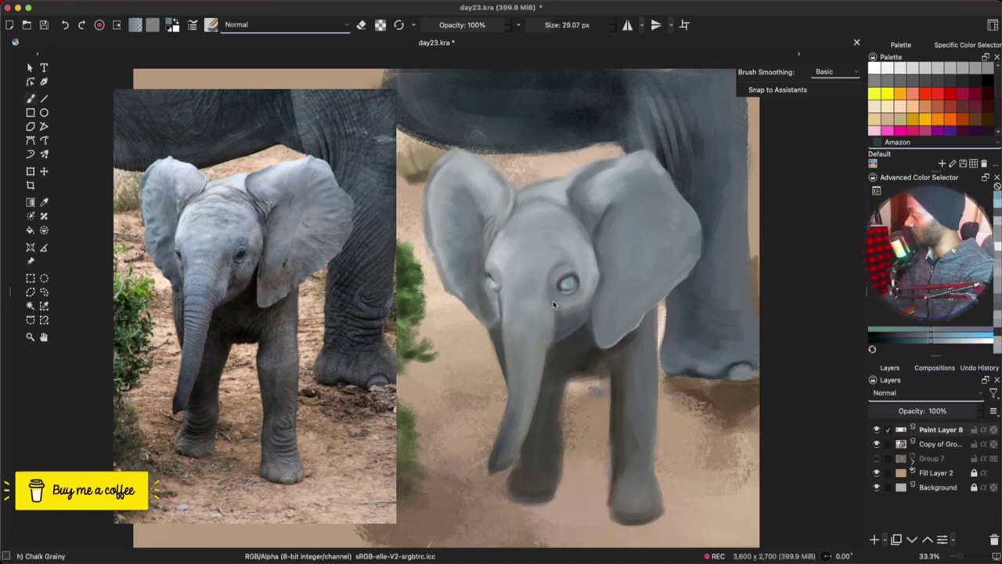
key(bracketleft)
key(bracketleft)
key(bracketleft)
click(568, 283)
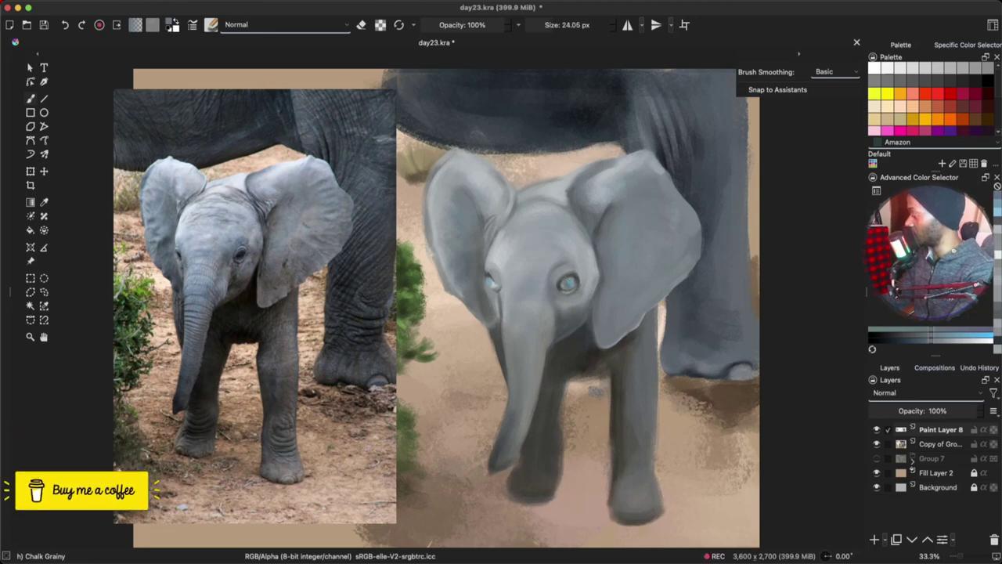
Step: Enlarge the brush to 35.00 px and blend sampled teal over the larger eye's iris
ctrl+click(569, 283)
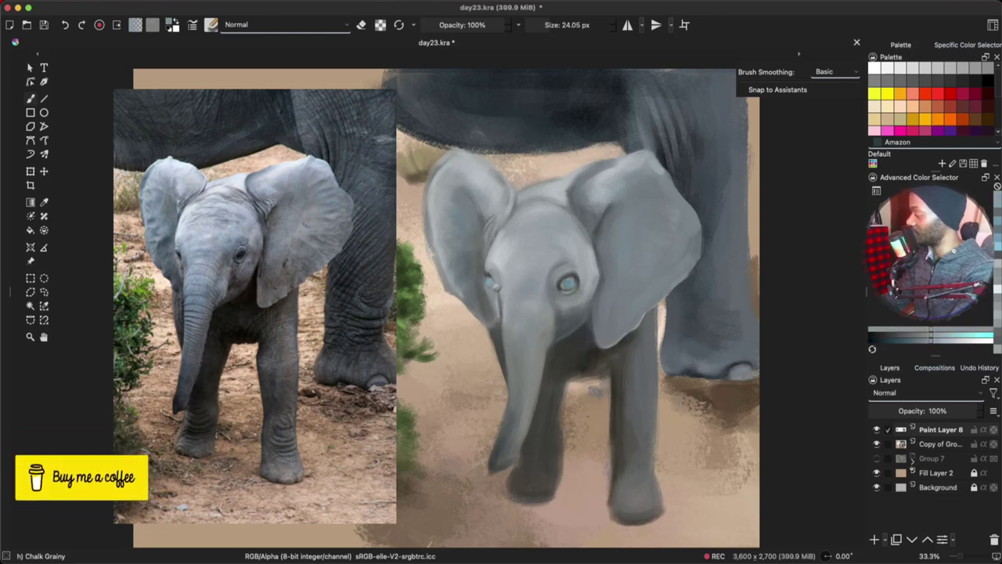
key(bracketright)
key(bracketright)
key(bracketright)
key(bracketright)
key(bracketright)
click(570, 283)
ctrl+click(570, 282)
Step: Brighten the larger eye's iris with light blue and paint small dark pupils in both eyes with an 18.28 px brush
click(918, 267)
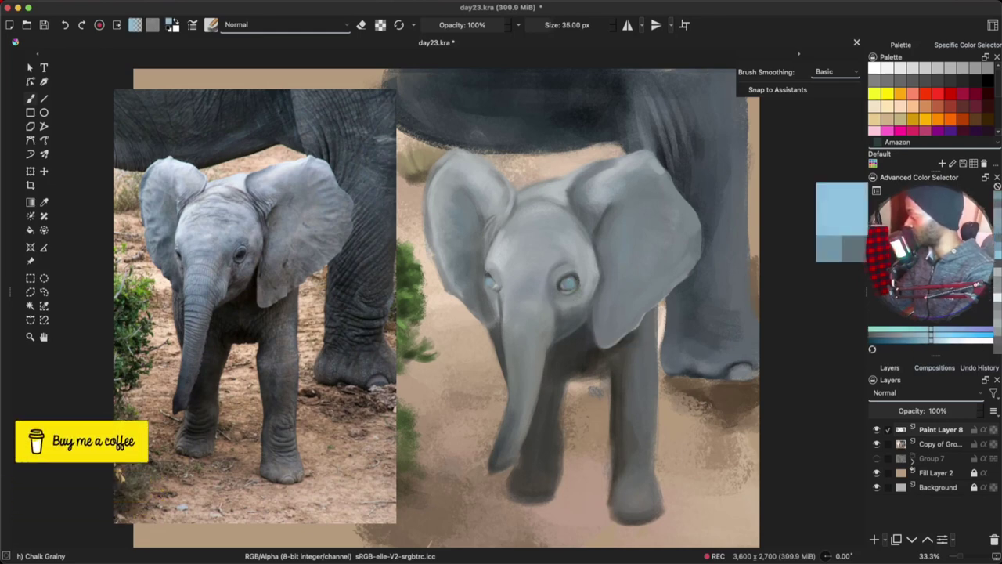
drag(570, 285, 565, 283)
click(931, 209)
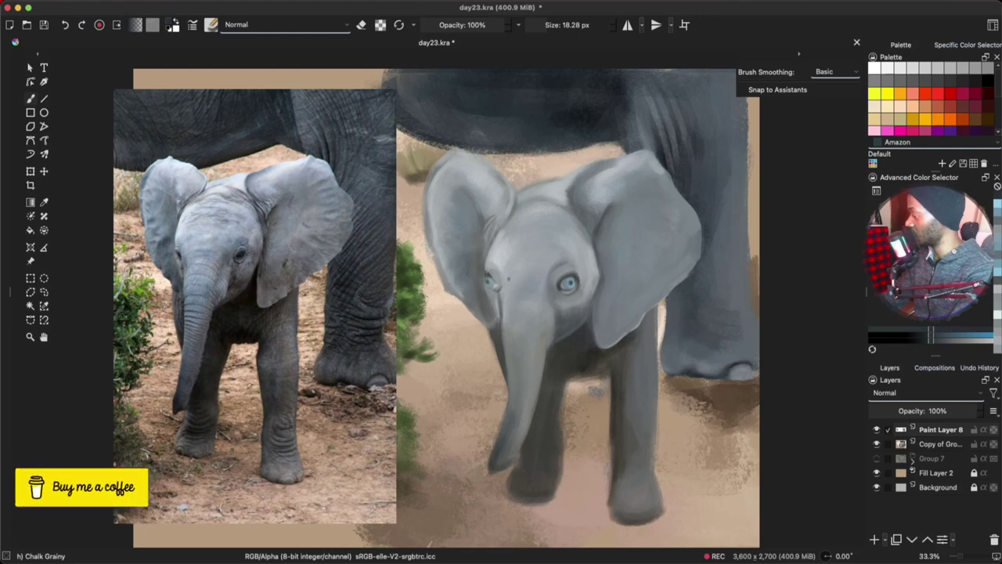
Step: Select the baby elephant's larger eye freehand and rotate it slightly with the Transform tool
ctrl+click(570, 283)
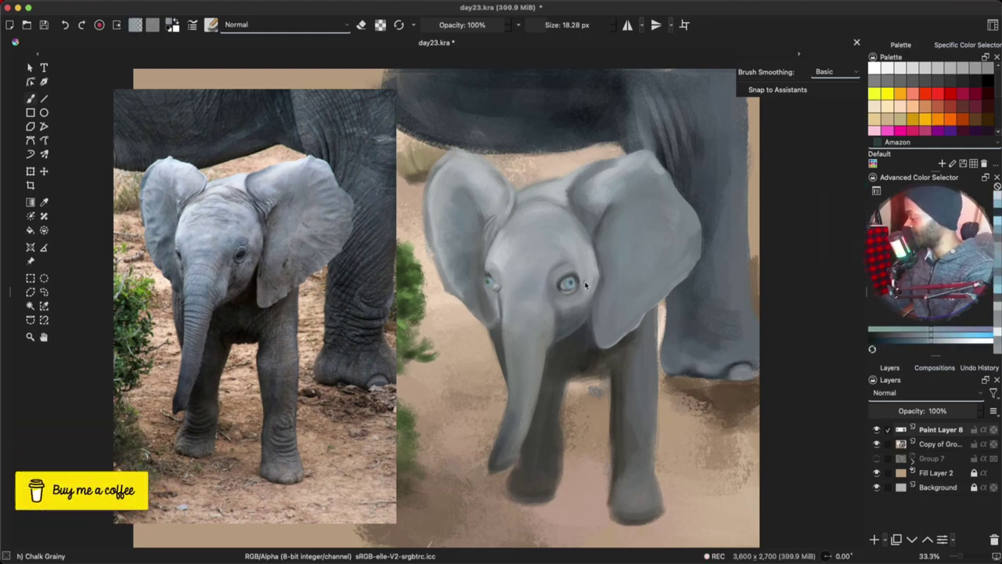
key(l)
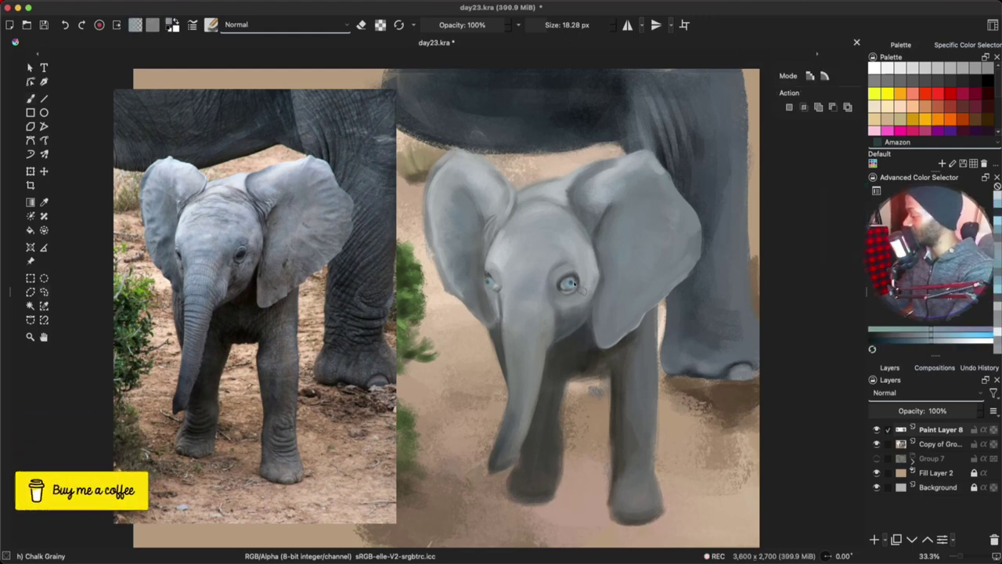
key(ctrl+t)
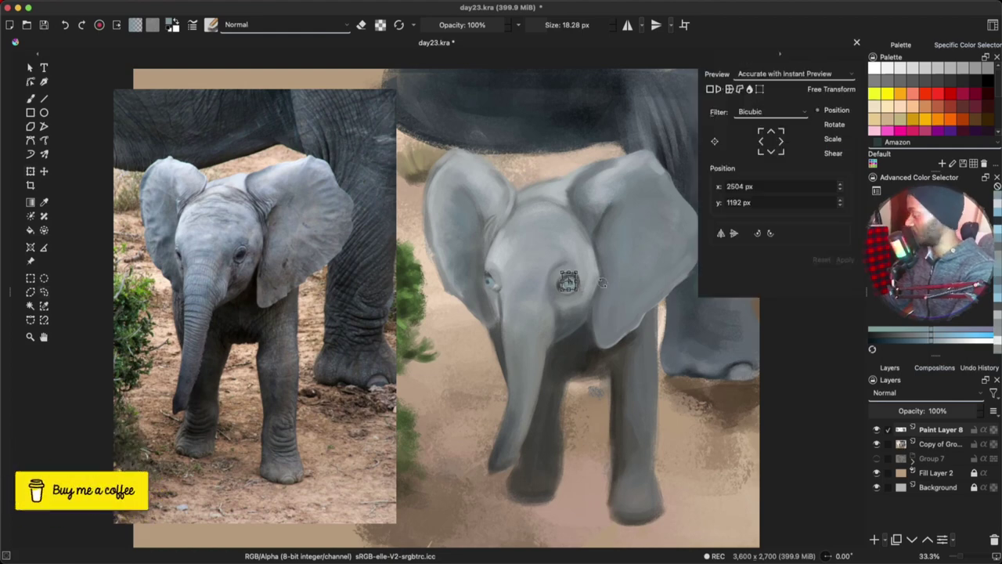
drag(599, 287, 600, 289)
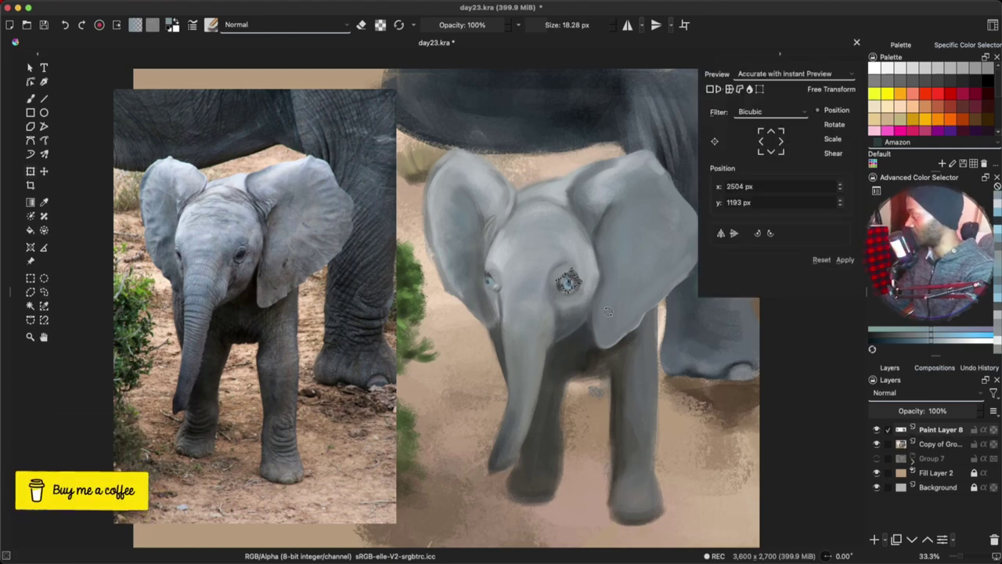
key(b)
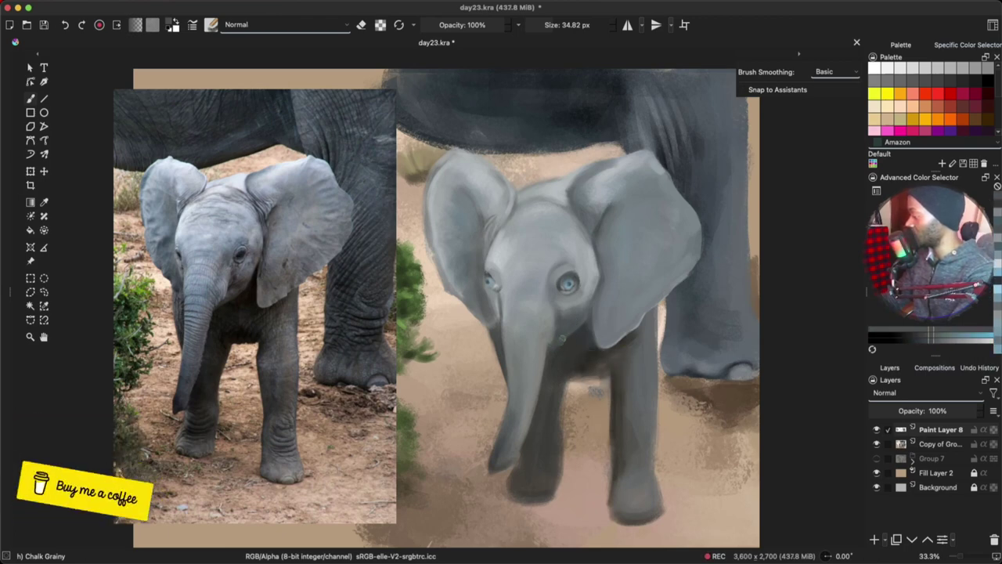
Step: Paint a pink mouth beside the baby's trunk with a 55.61 px brush and trim its edges with greys
click(955, 253)
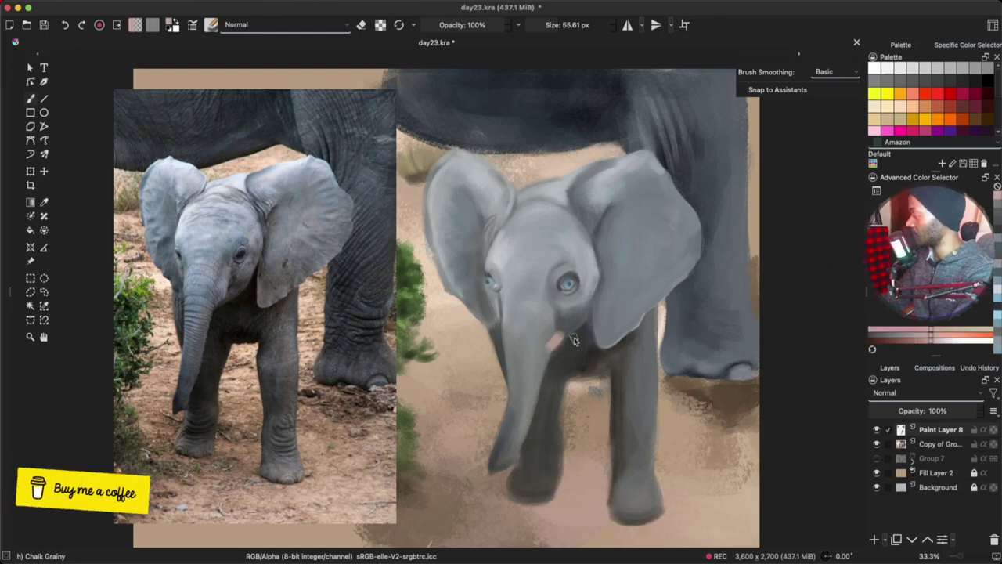
key(bracketright)
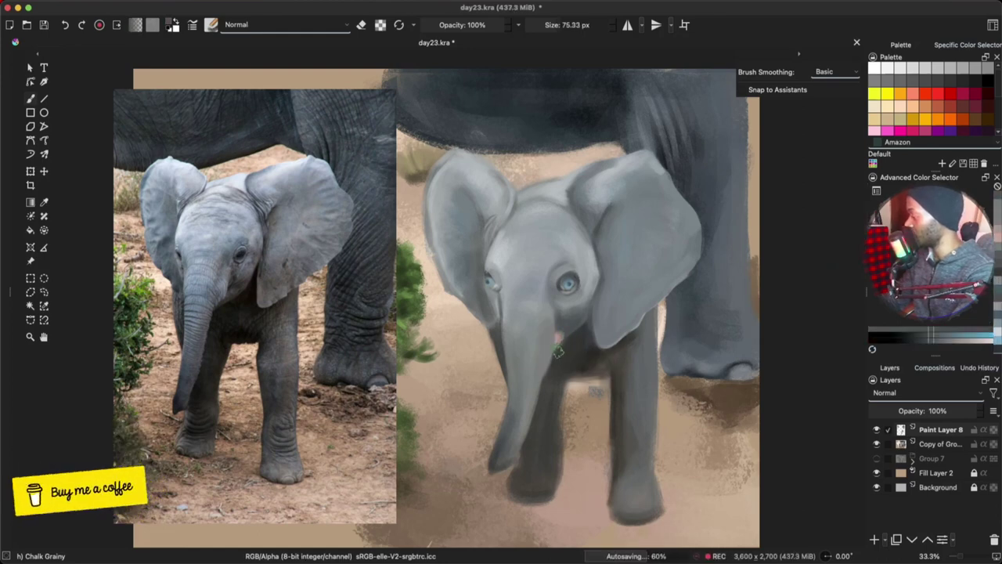
key(bracketleft)
key(bracketleft)
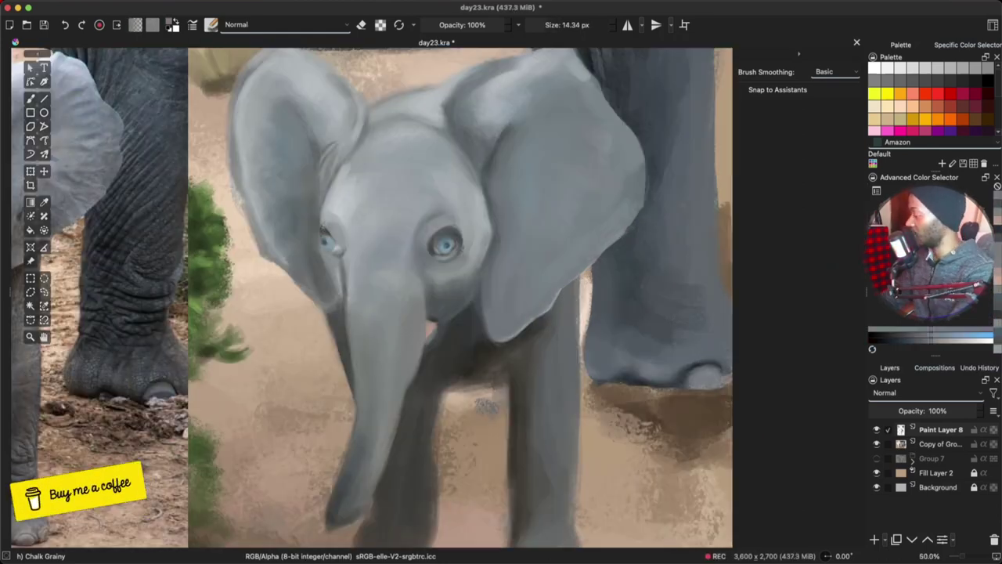
key(bracketright)
key(bracketright)
key(bracketright)
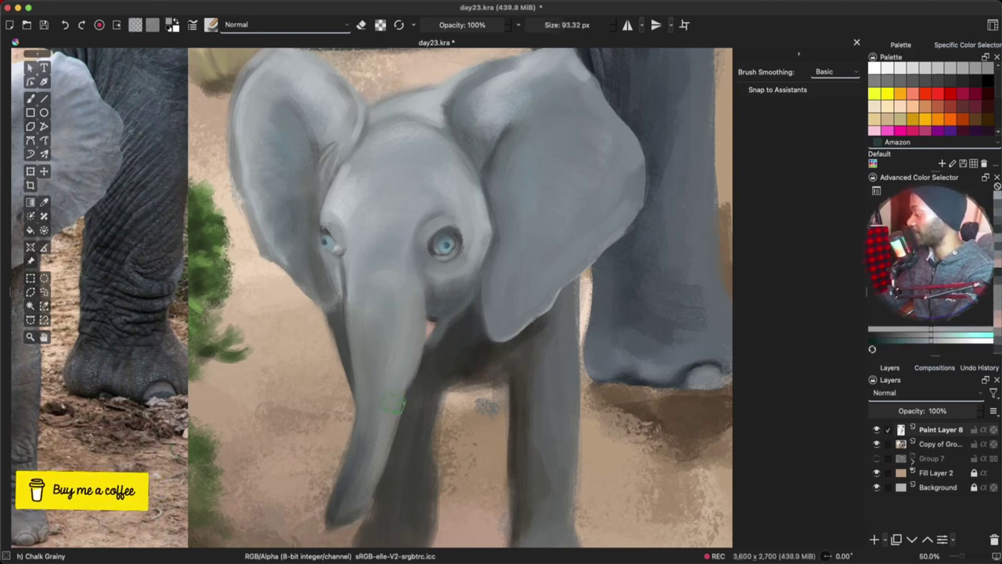
Step: Sample darker greys and paint soft brow strokes above the baby's eyes with a 31.84 px brush
key(bracketleft)
key(bracketleft)
scroll(548, 350, down, 3)
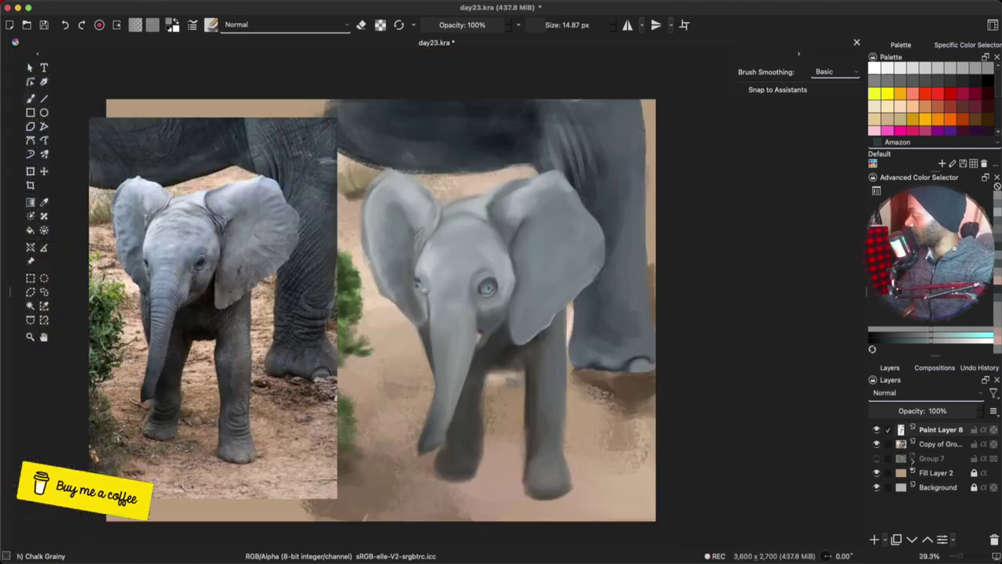
click(924, 271)
click(916, 272)
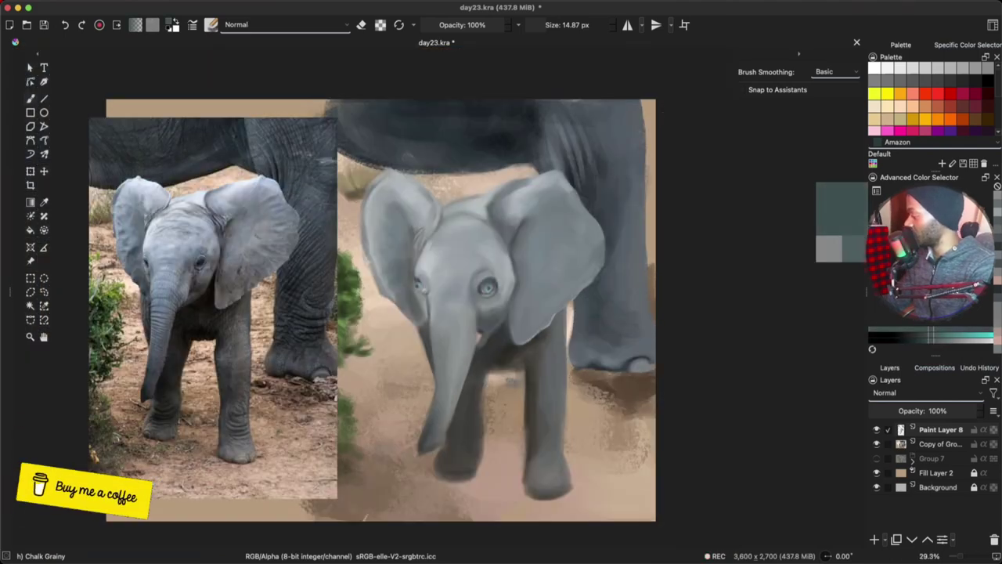
ctrl+click(534, 252)
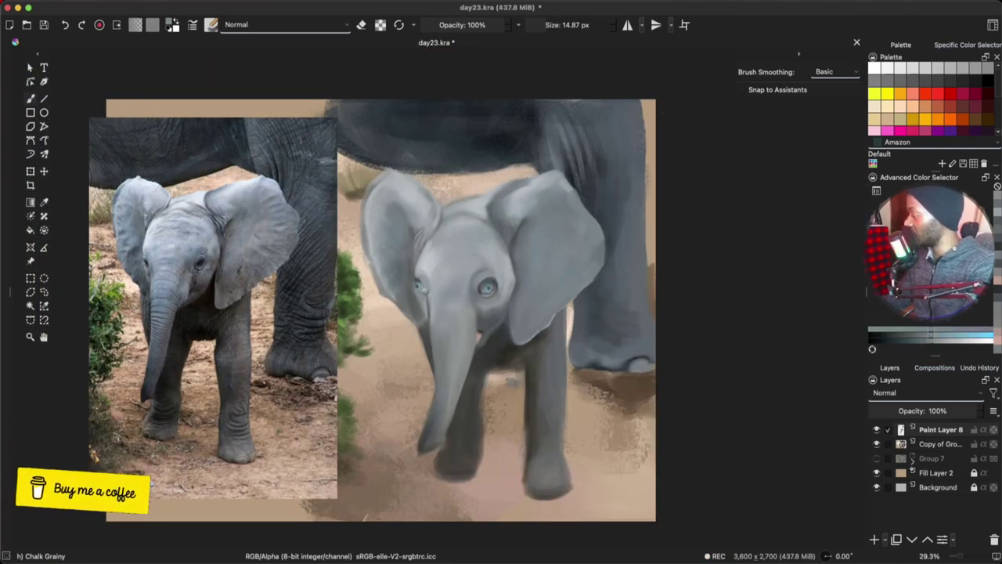
ctrl+click(487, 270)
ctrl+click(599, 160)
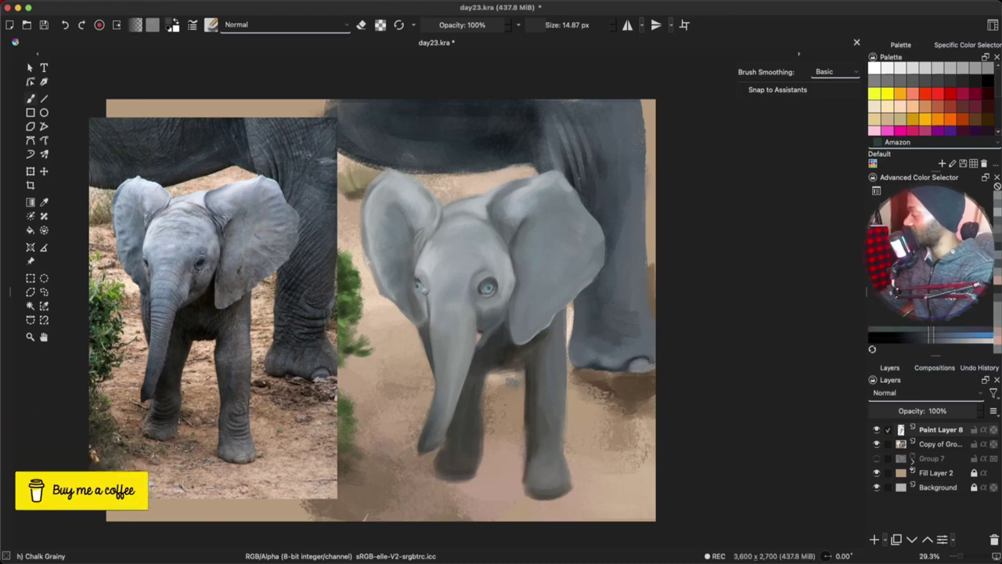
drag(598, 160, 607, 160)
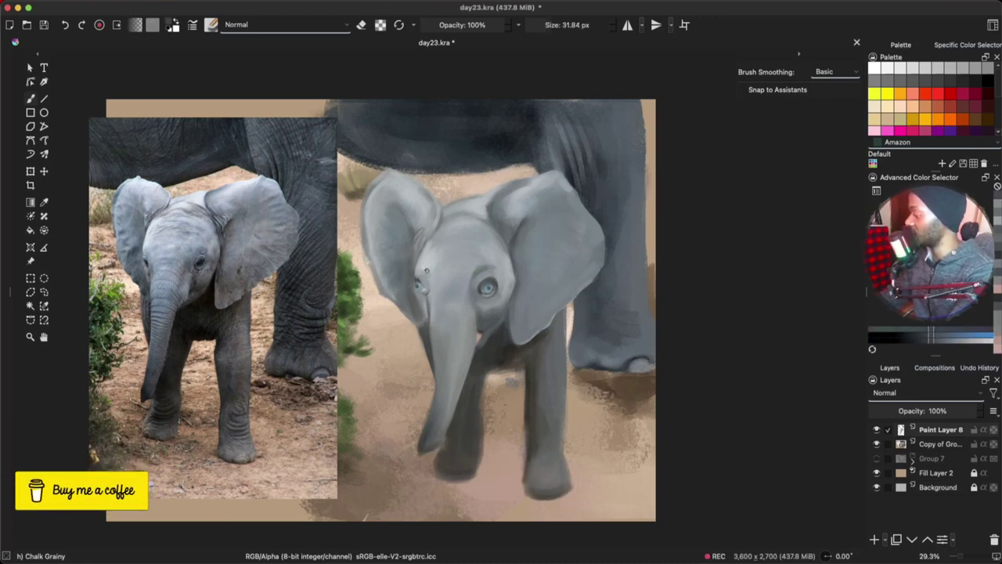
drag(427, 271, 420, 267)
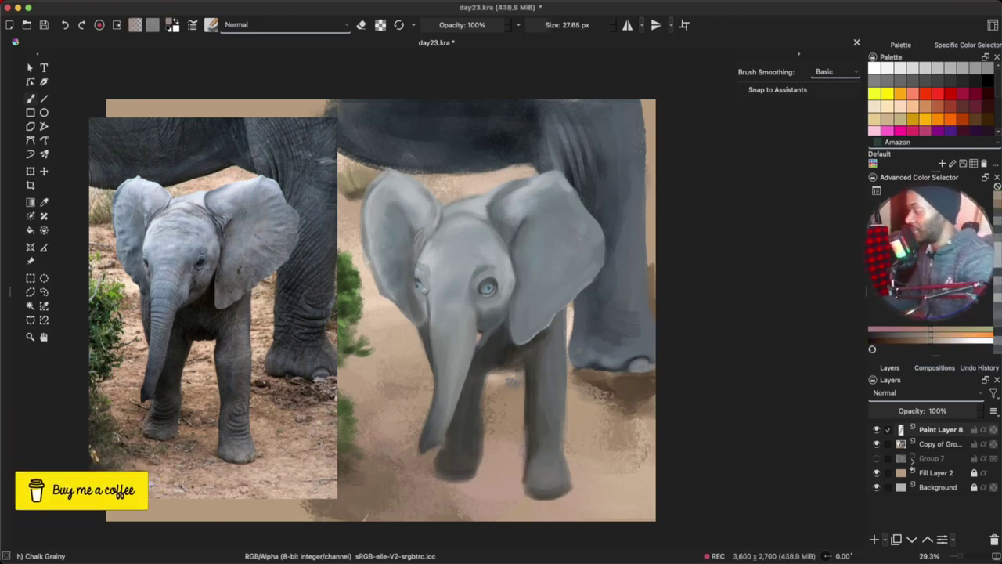
Step: Sample blues and greys from the larger eye and repaint its iris and surrounding rim
scroll(438, 299, up, 2)
ctrl+click(522, 278)
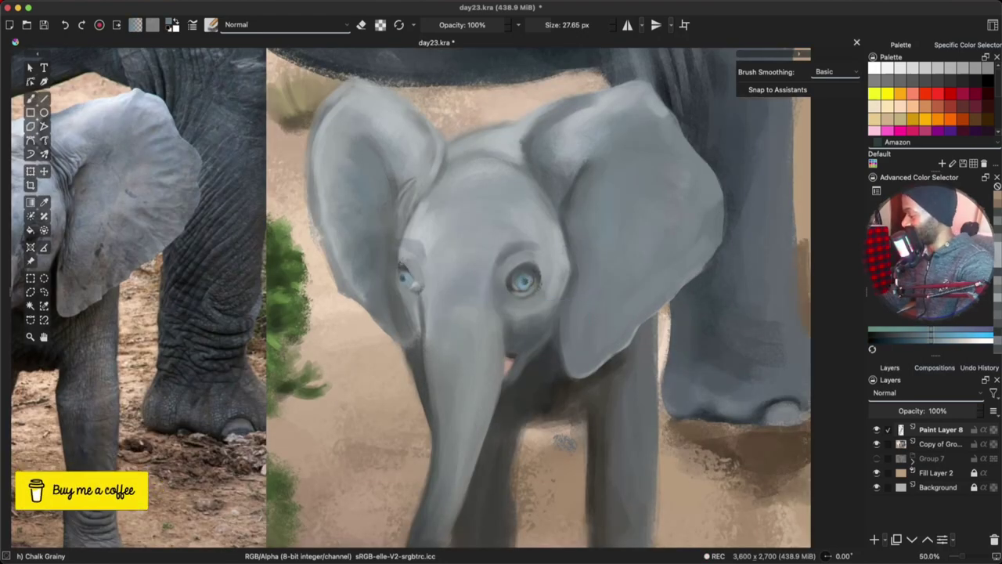
scroll(535, 289, up, 2)
mouse_move(512, 274)
mouse_down()
mouse_move(497, 273)
mouse_move(499, 265)
mouse_move(501, 280)
mouse_up()
key(bracketright)
key(bracketright)
key(bracketright)
key(bracketright)
ctrl+click(501, 264)
ctrl+click(507, 284)
ctrl+click(512, 274)
mouse_move(513, 274)
mouse_down()
mouse_move(493, 274)
mouse_move(511, 277)
mouse_up()
Step: Reduce the brush to 10.43 px and paint near-white highlights in both of the baby's eyes
ctrl+click(498, 281)
key(bracketleft)
key(bracketleft)
key(bracketleft)
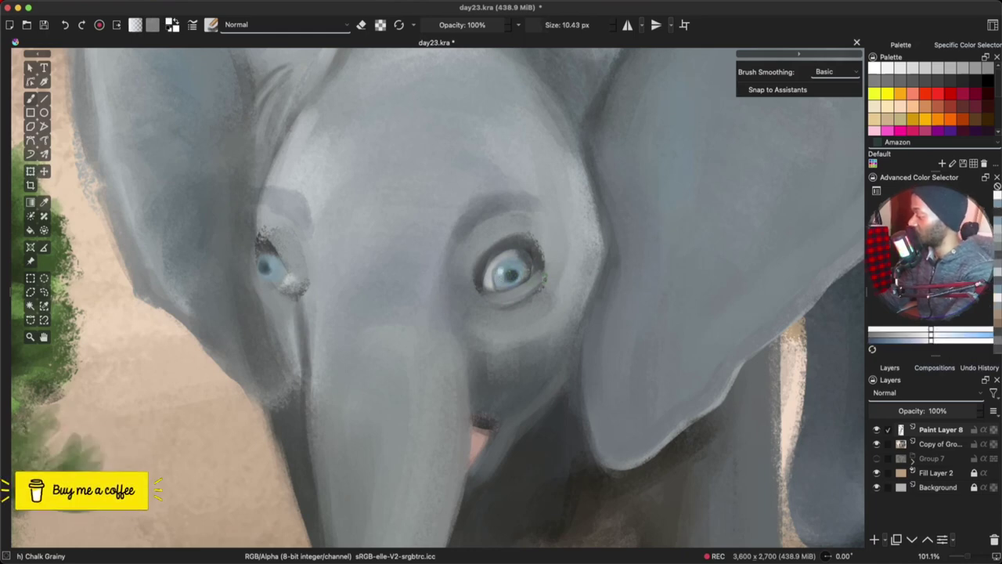
click(270, 266)
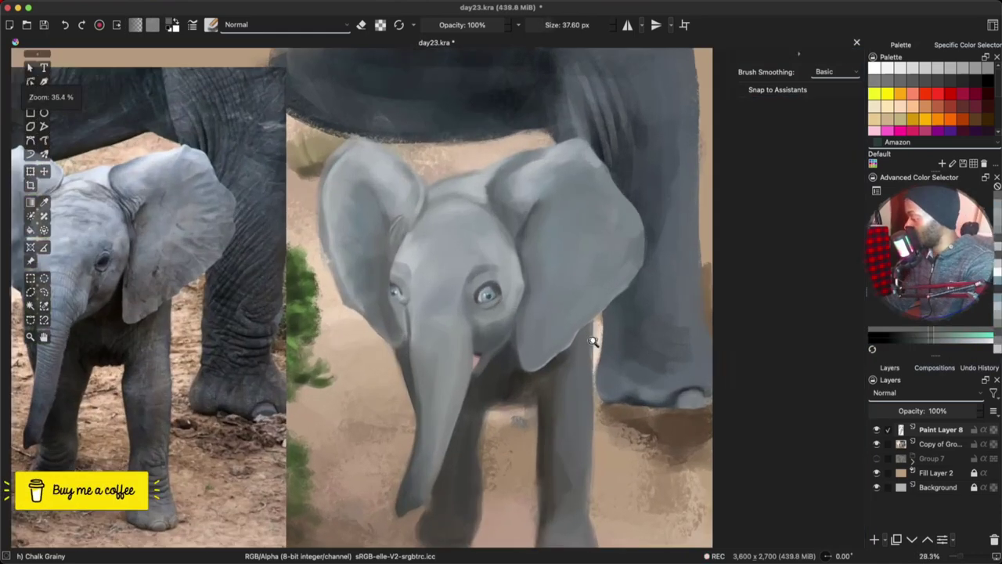
Step: Choose a pale pinkish white and add a small highlight inside the baby's mouth
scroll(592, 340, up, 2)
click(891, 279)
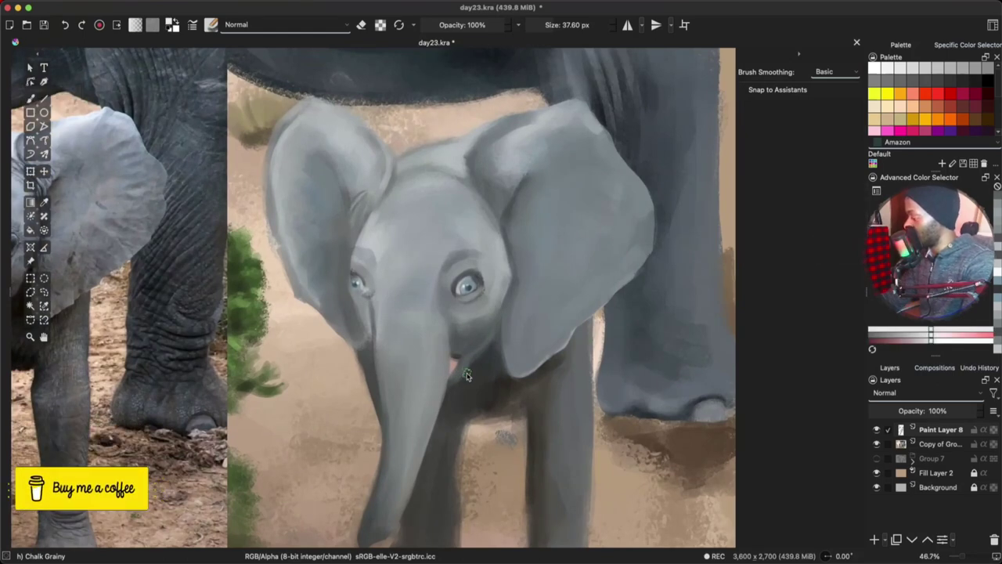
scroll(480, 363, up, 2)
key(bracketleft)
key(bracketleft)
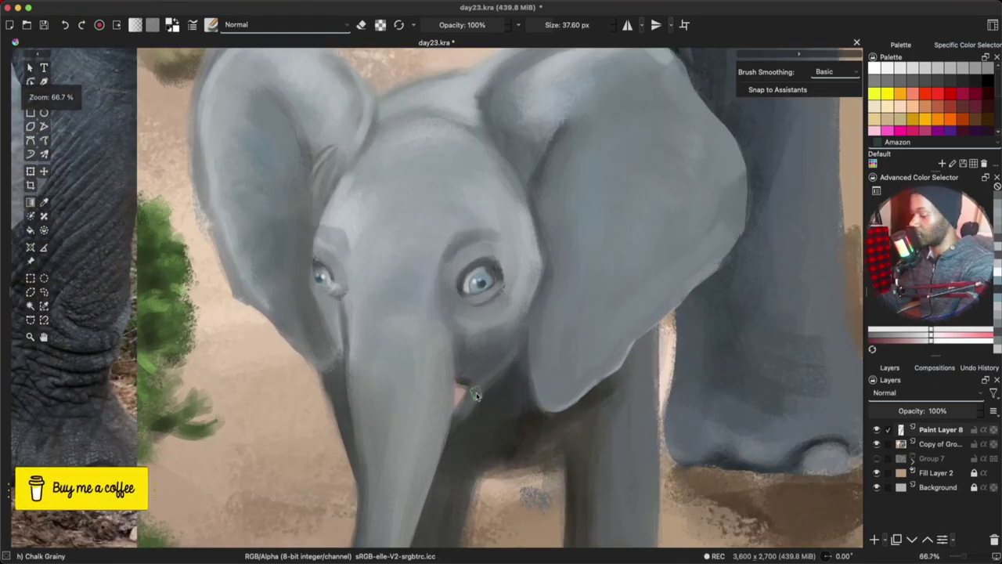
mouse_move(460, 399)
mouse_down()
mouse_move(504, 407)
mouse_move(395, 269)
mouse_up()
ctrl+click(466, 403)
Step: Shade the baby's nearer front leg and foot with a sampled dark brown-grey, undoing the last stroke
ctrl+click(492, 360)
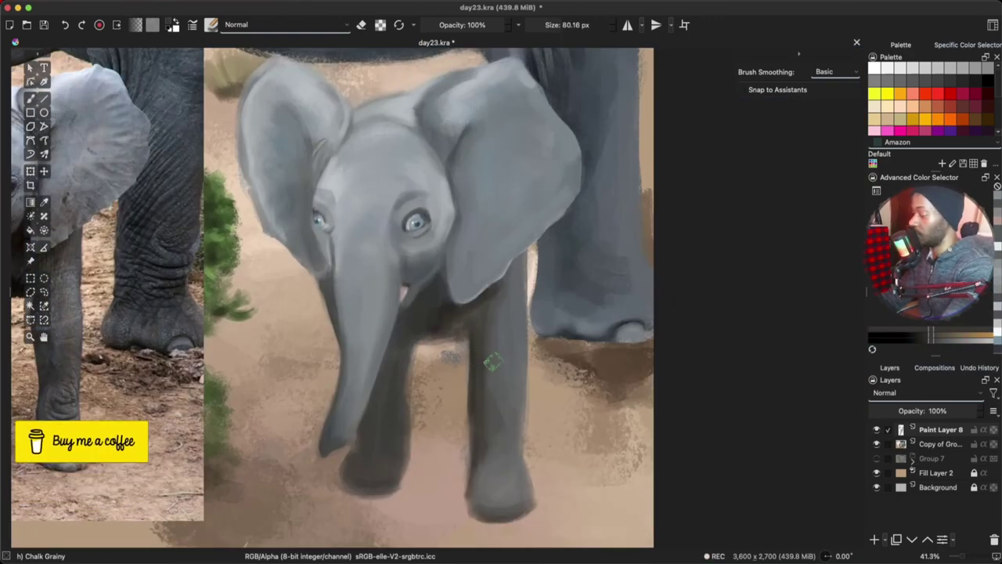
mouse_move(493, 360)
mouse_down()
mouse_move(473, 340)
mouse_move(482, 348)
mouse_up()
mouse_move(472, 388)
mouse_down()
mouse_move(466, 488)
mouse_move(485, 517)
mouse_move(469, 509)
mouse_move(536, 514)
mouse_up()
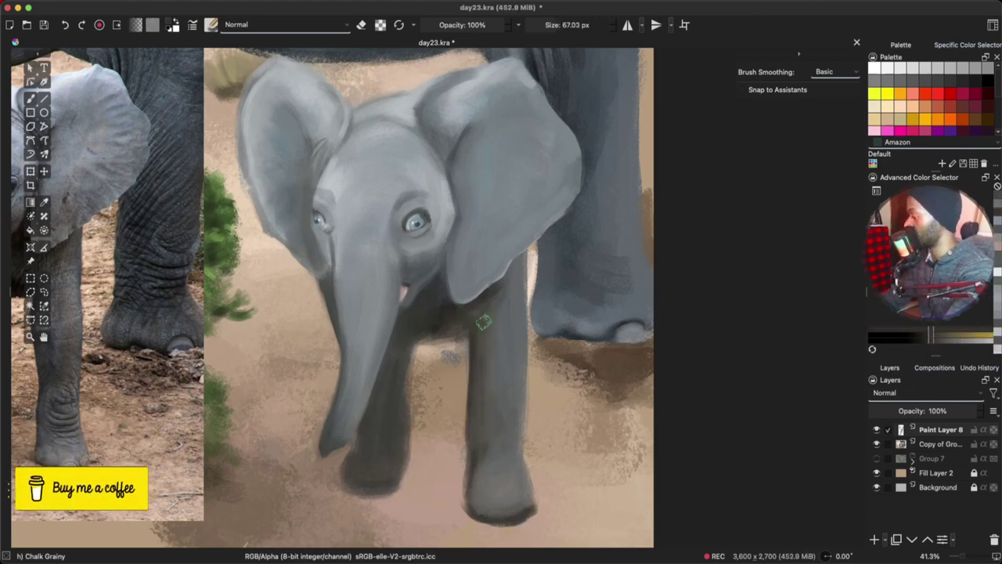
drag(483, 320, 481, 330)
ctrl+click(447, 318)
key(ctrl+z)
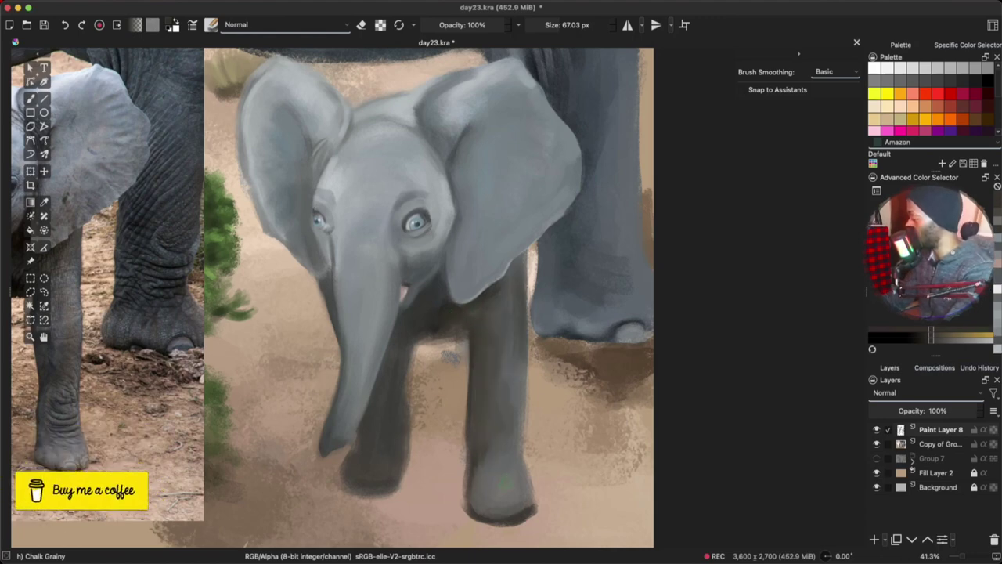
Step: Set the brush to 18.18 px, merge Paint Layer 8 into the layer below, and make a new paint layer on top active
key([)
key([)
key([)
key([)
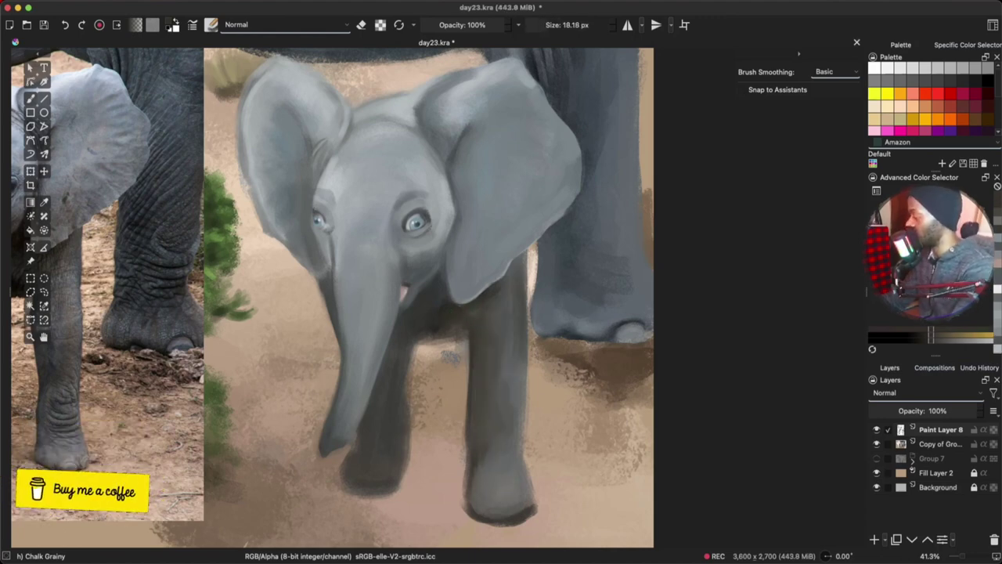
drag(451, 357, 440, 299)
click(874, 540)
click(936, 448)
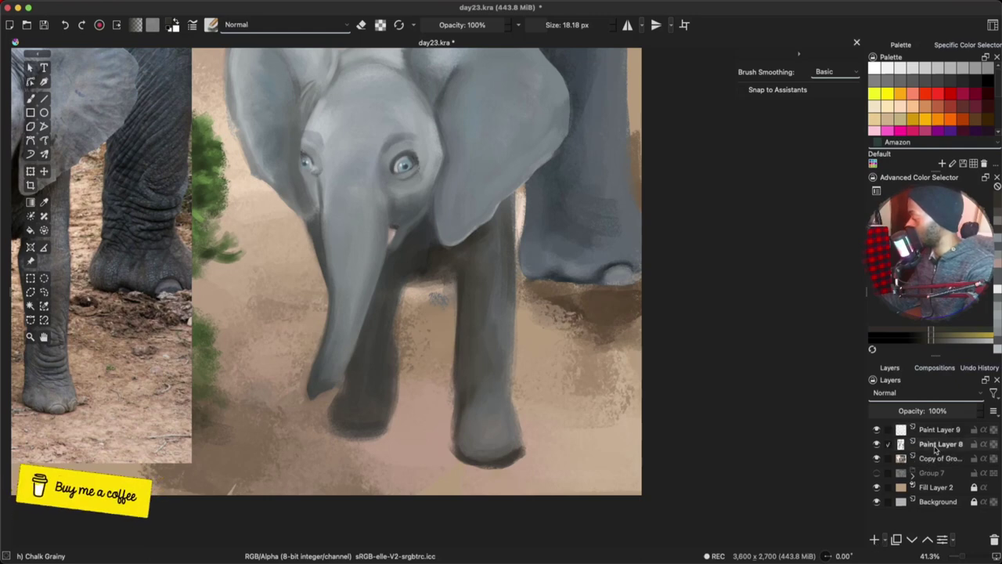
key(ctrl+e)
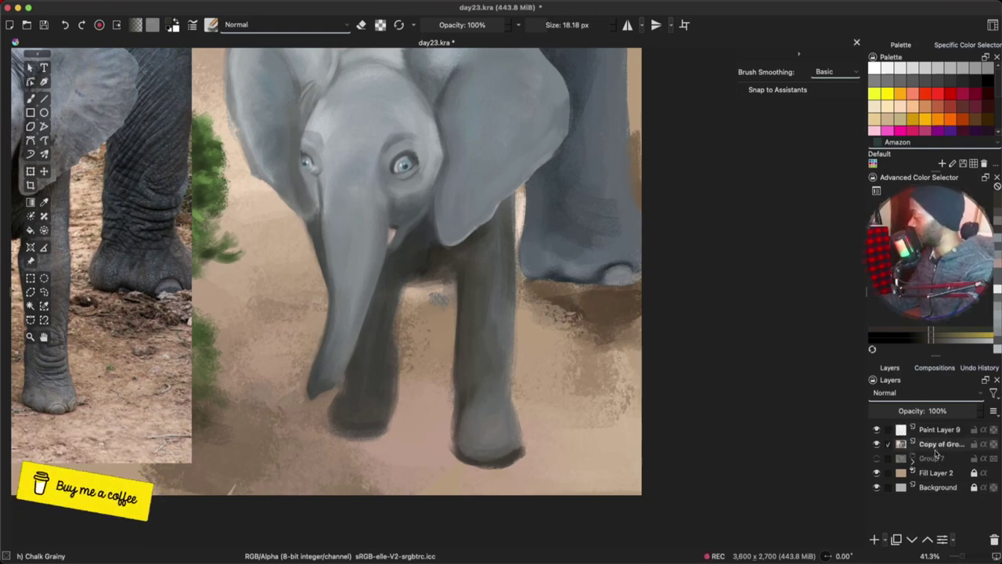
click(939, 429)
Step: Paint light grey toenails on the baby's nearer front foot with a 28.01 px brush
ctrl+click(466, 203)
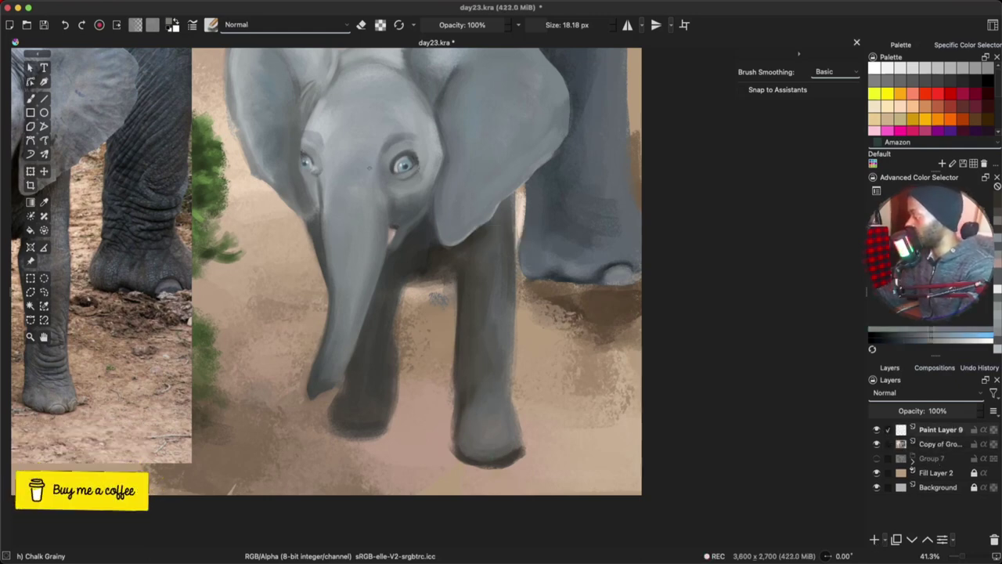
drag(485, 458, 499, 458)
ctrl+click(498, 458)
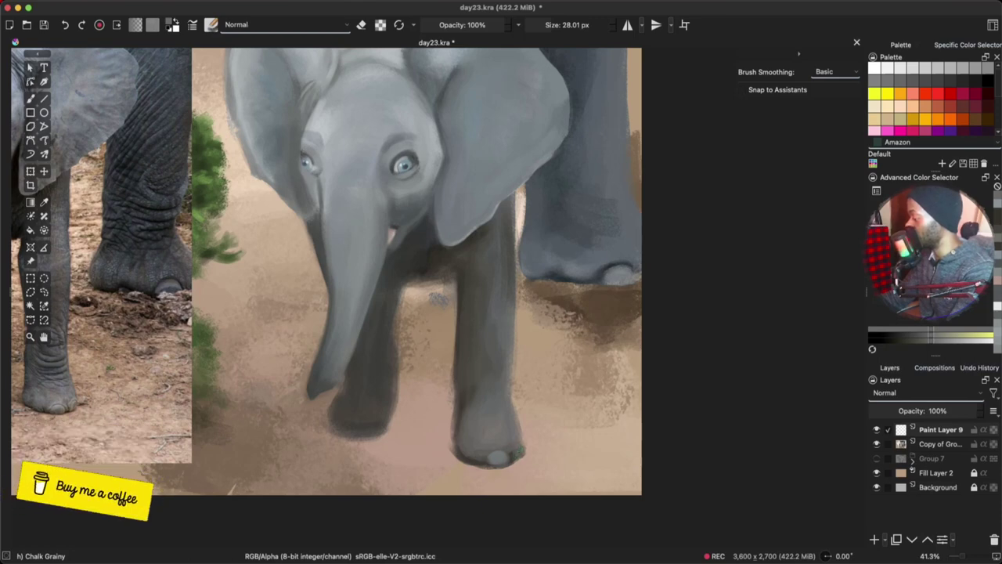
ctrl+click(520, 452)
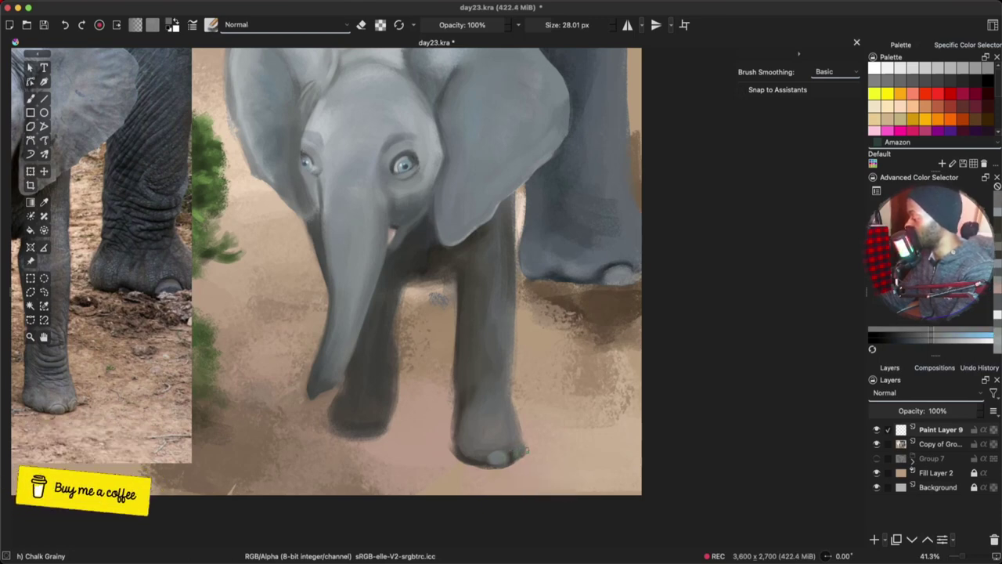
drag(516, 452, 518, 456)
ctrl+click(536, 444)
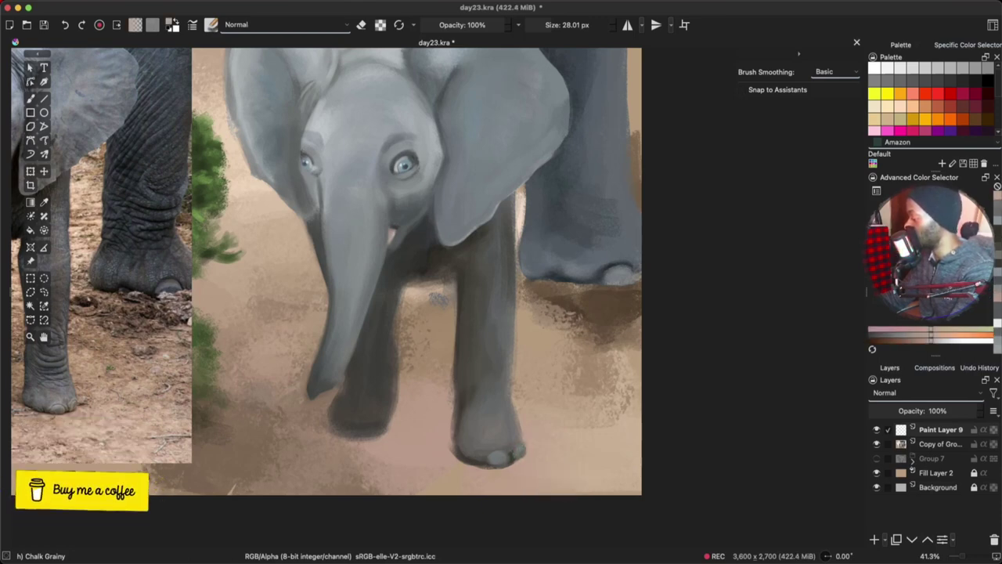
ctrl+click(520, 451)
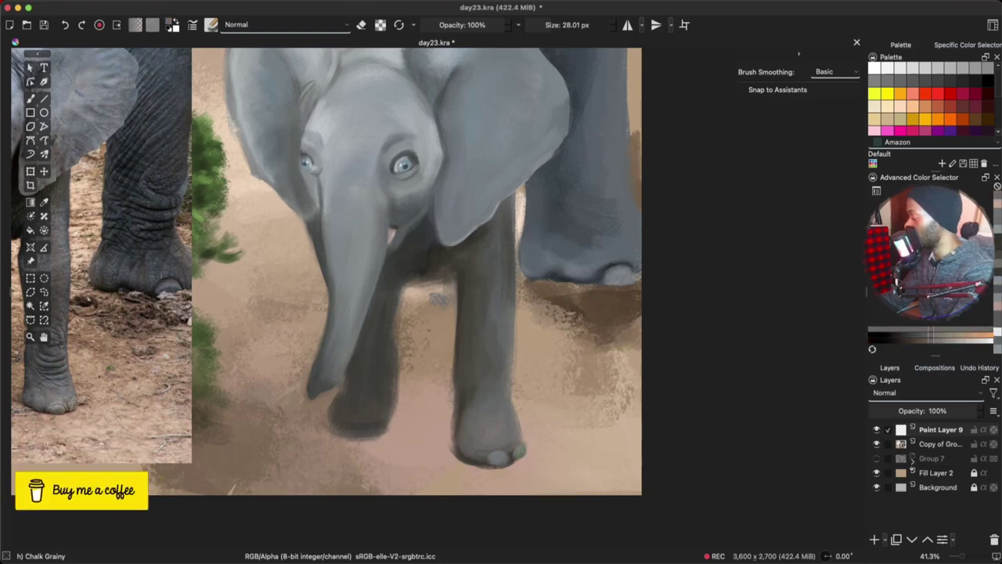
ctrl+click(520, 452)
click(477, 461)
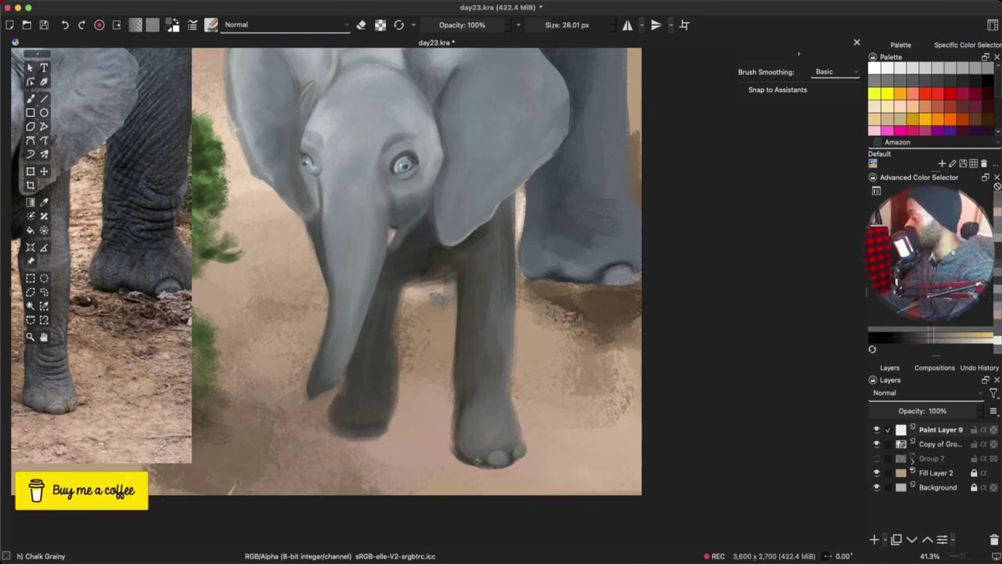
key(ctrl+z)
key(ctrl+z)
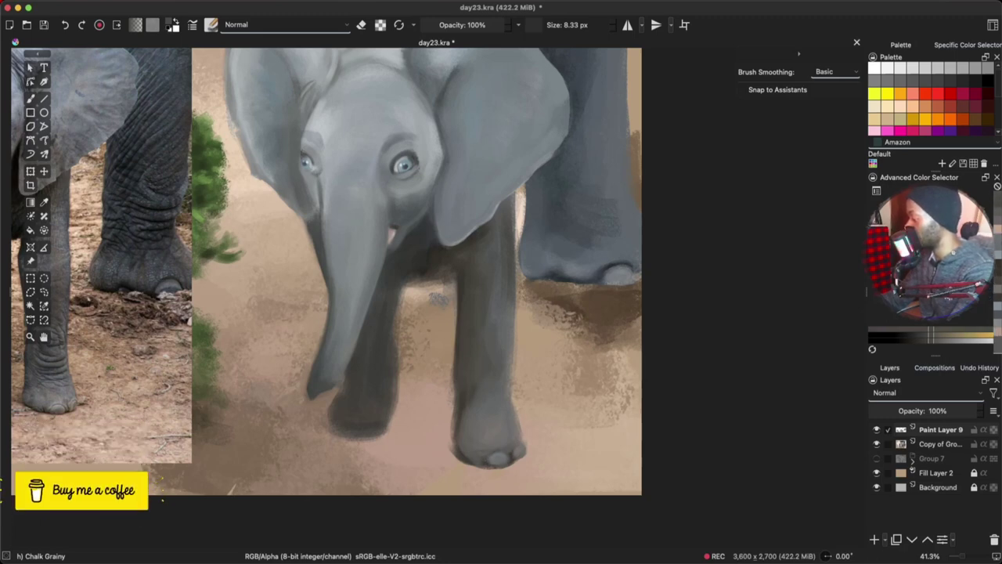
Step: Touch up the front foot's middle toenail with sampled grey and enlarge the brush to 32.00 px
ctrl+click(502, 458)
drag(502, 457, 513, 457)
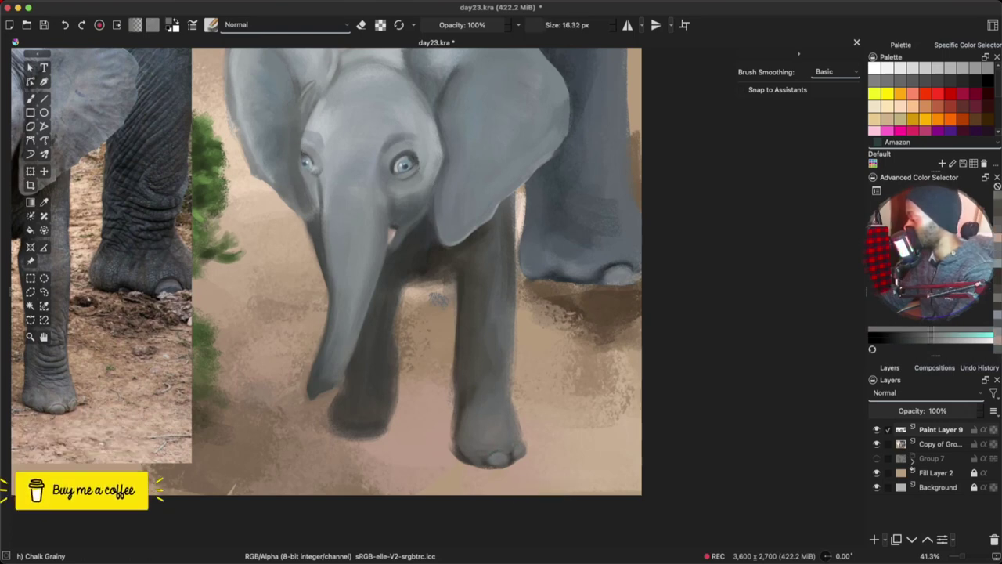
key(bracketright)
key(bracketright)
key(bracketright)
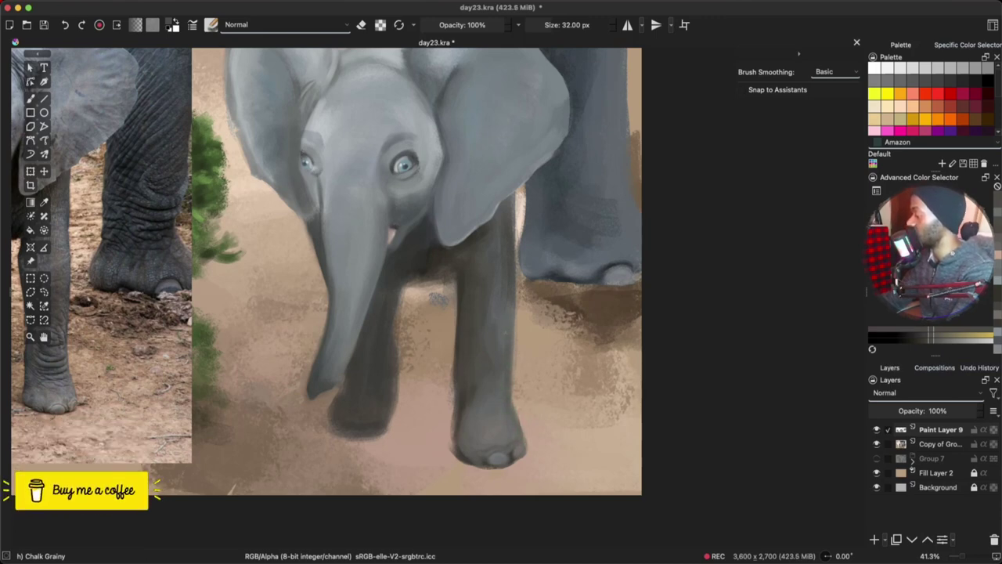
Step: Paint a dark crease and blended skin folds above the baby's nearer front foot with sampled leg colours and a 32.00 px brush
ctrl+click(445, 253)
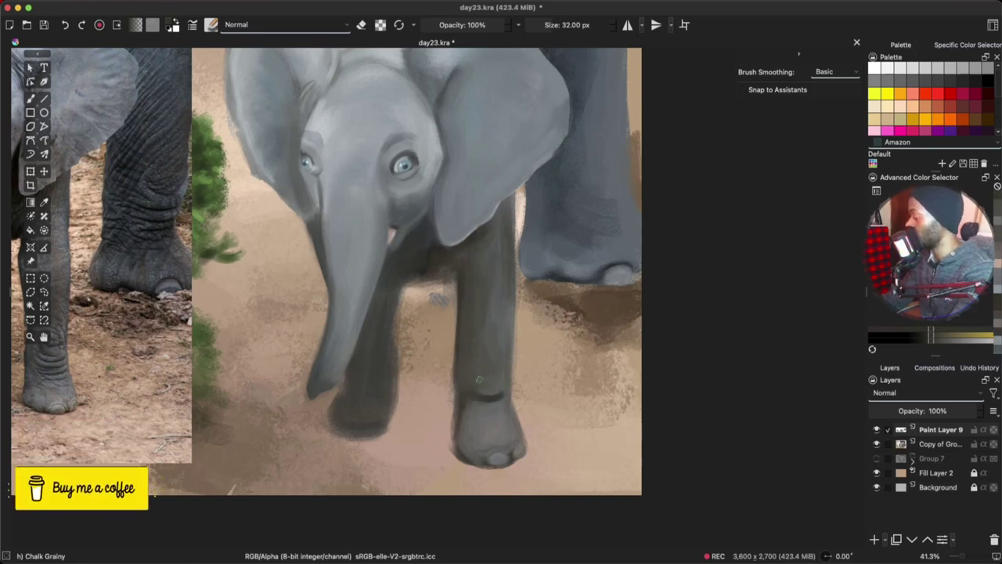
ctrl+click(504, 324)
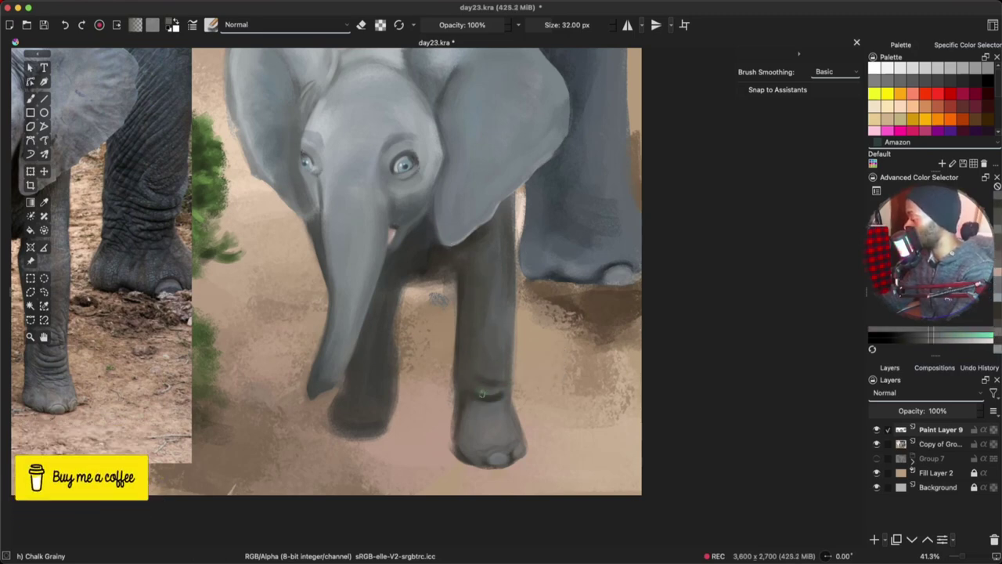
ctrl+click(484, 385)
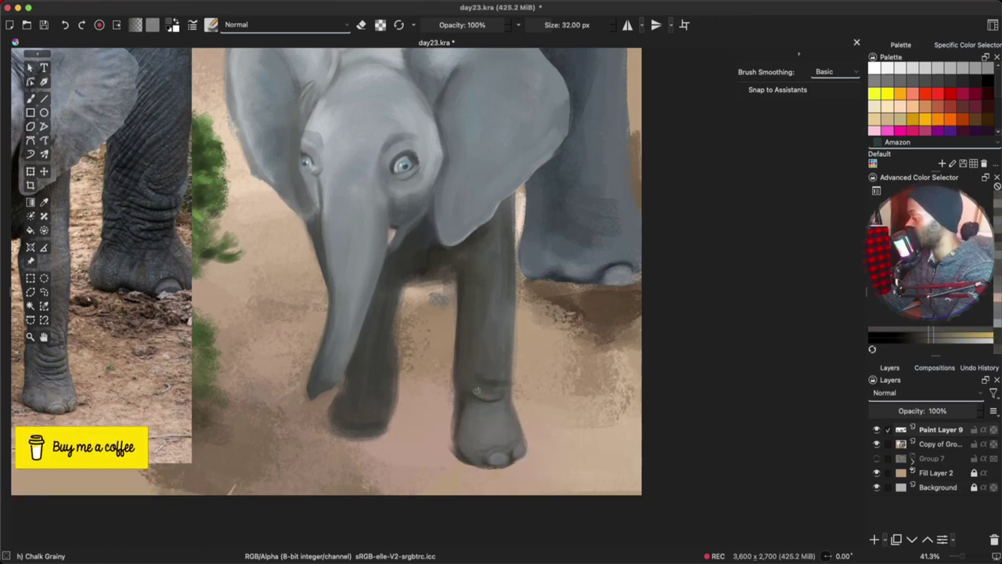
ctrl+click(477, 391)
ctrl+click(472, 393)
drag(469, 393, 508, 413)
ctrl+click(501, 414)
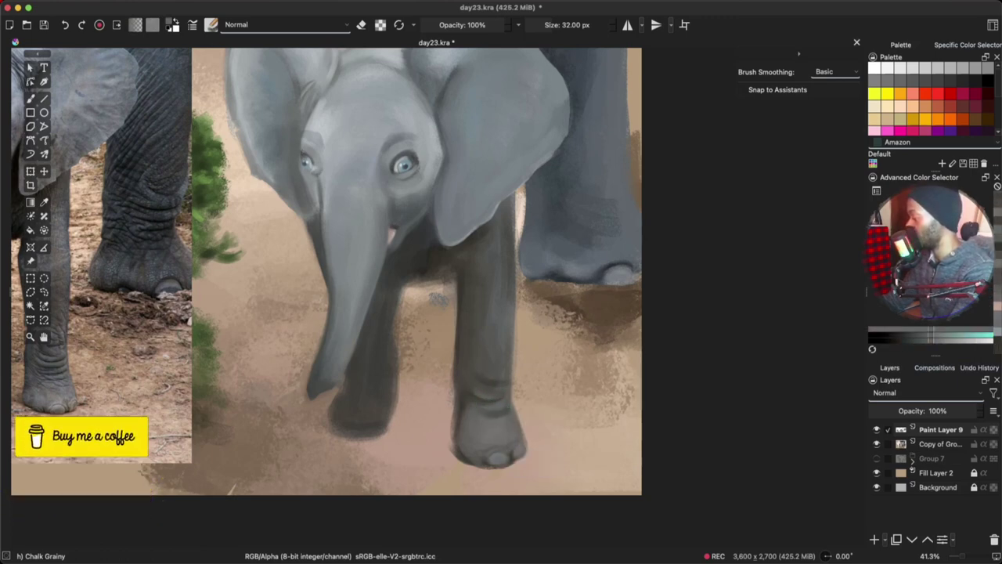
ctrl+click(485, 408)
Step: Add light grey and dark wrinkles on the nearer front leg above the ankle with a 27.88 px brush
key(bracketleft)
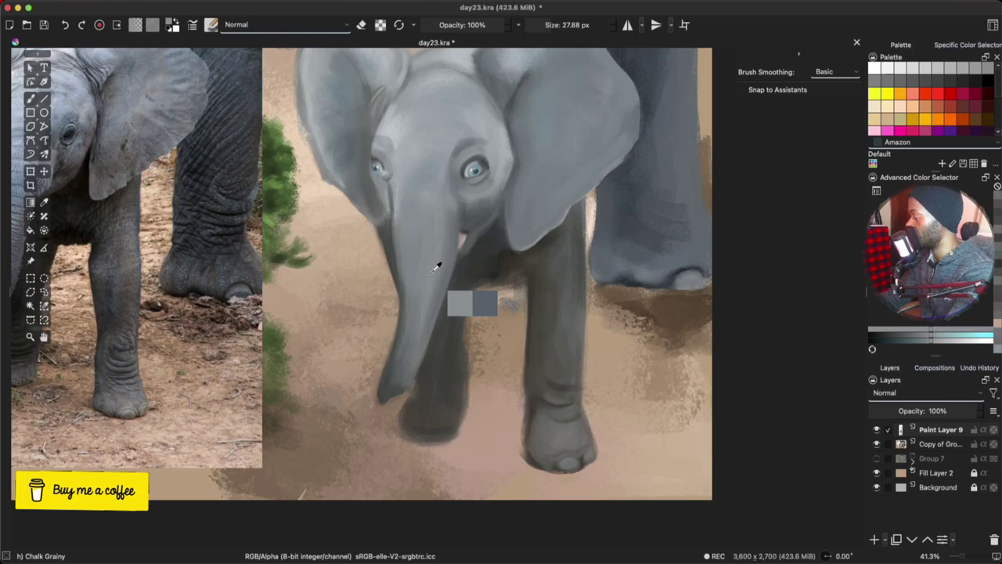
ctrl+click(437, 264)
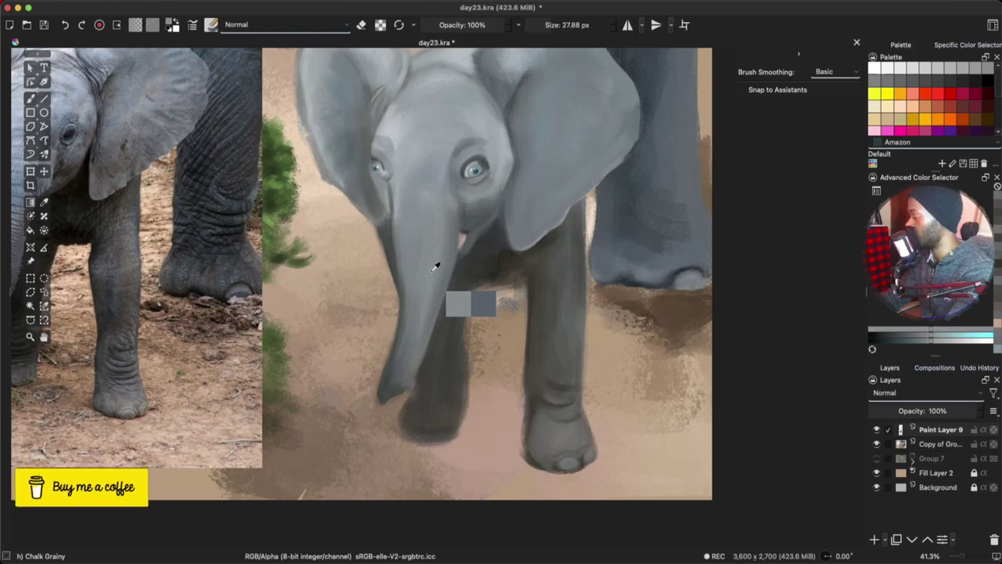
drag(544, 361, 541, 394)
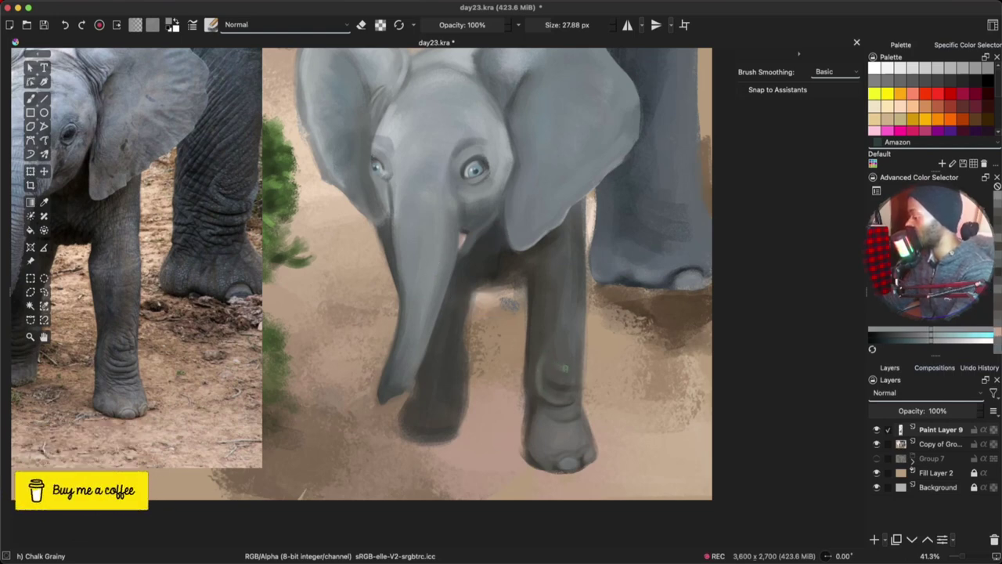
ctrl+click(513, 255)
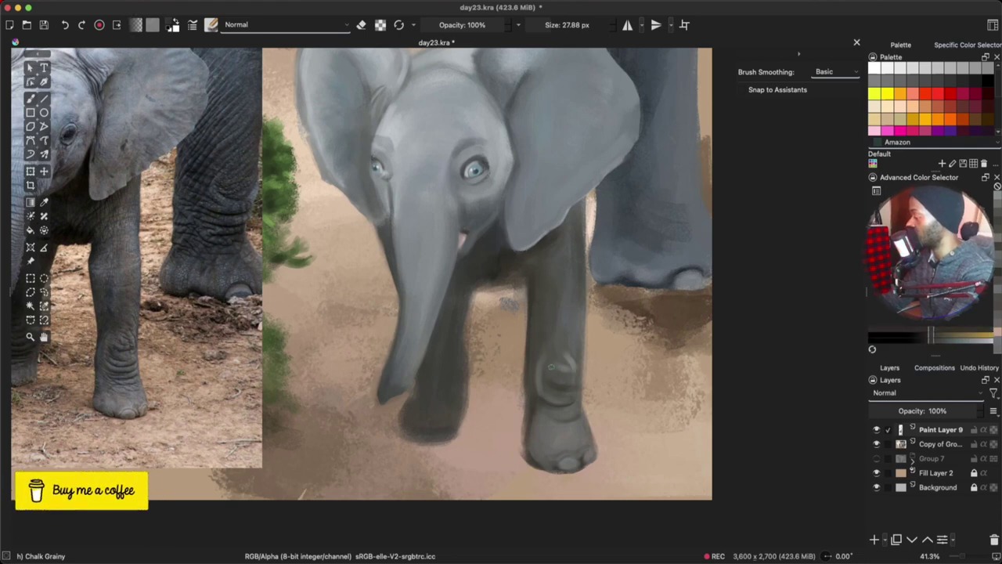
mouse_move(551, 366)
mouse_down()
mouse_move(565, 361)
mouse_move(541, 396)
mouse_up()
drag(552, 350, 557, 350)
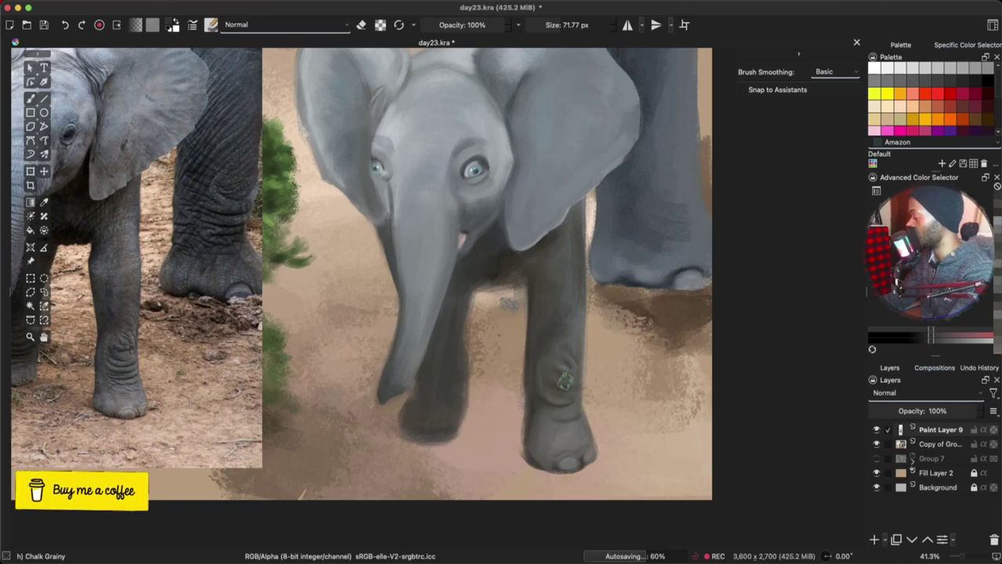
Step: Shade the baby's chest and upper front leg below the ear with sampled dark tones and a 71.77 px brush
ctrl+click(561, 257)
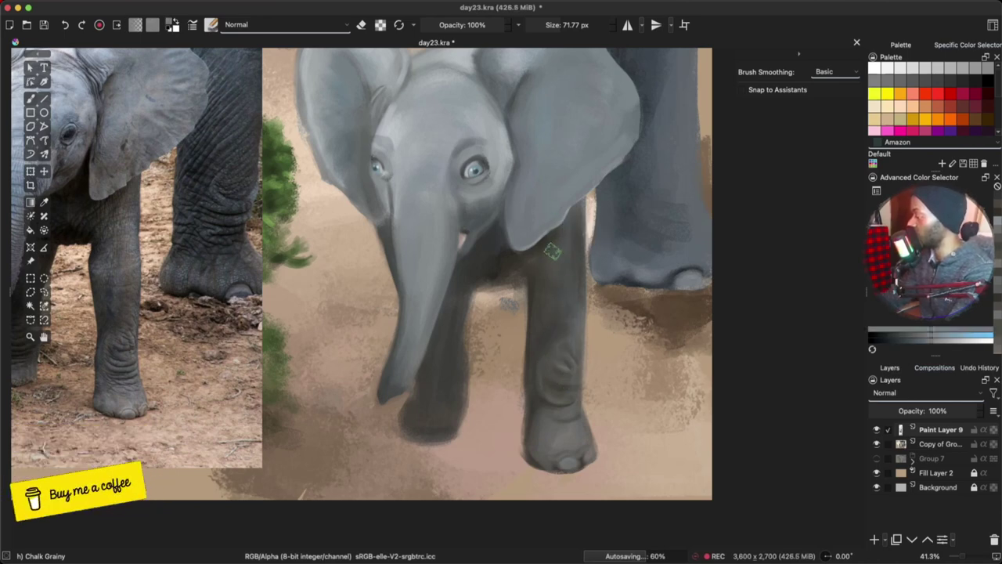
ctrl+click(515, 269)
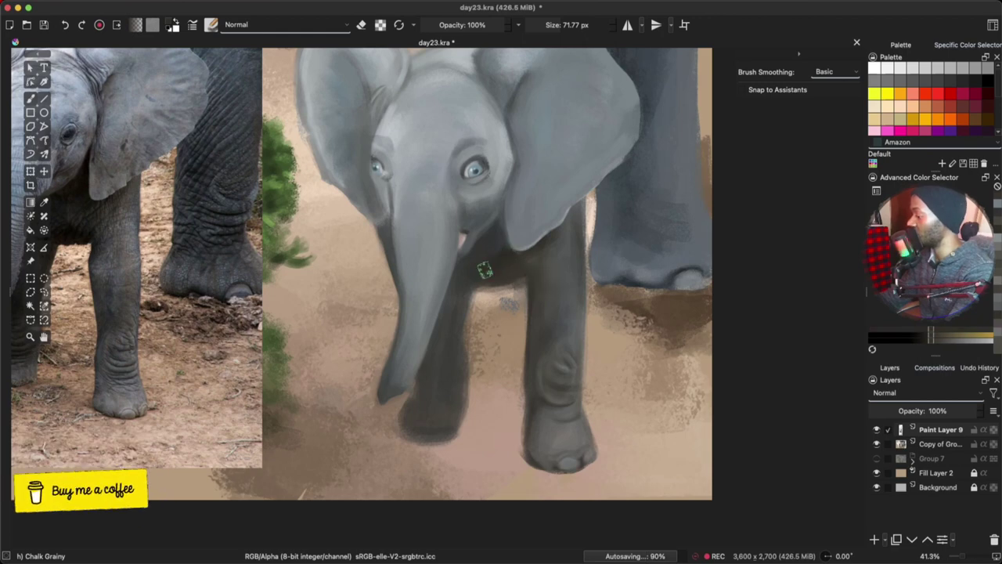
drag(506, 254, 495, 255)
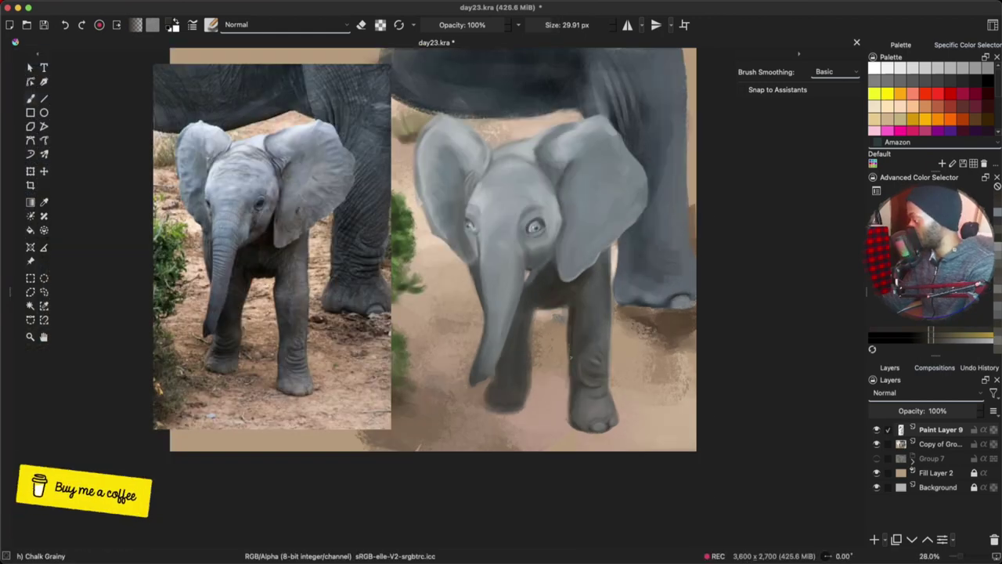
Step: Clean up the ground beside the nearer front leg with sampled ground brown and a 29.91 px brush
ctrl+click(569, 348)
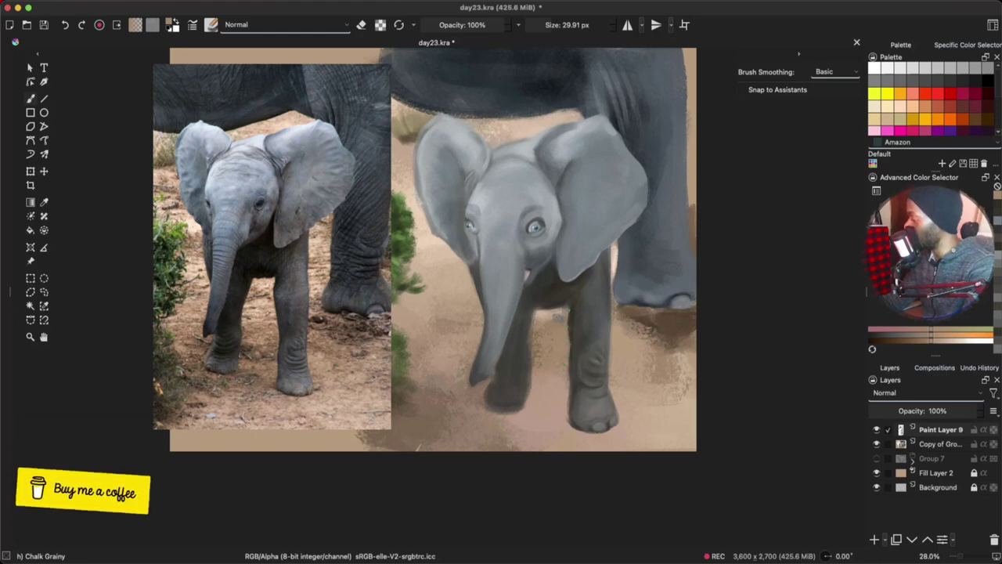
mouse_move(562, 422)
mouse_down()
mouse_move(560, 404)
mouse_move(562, 414)
mouse_up()
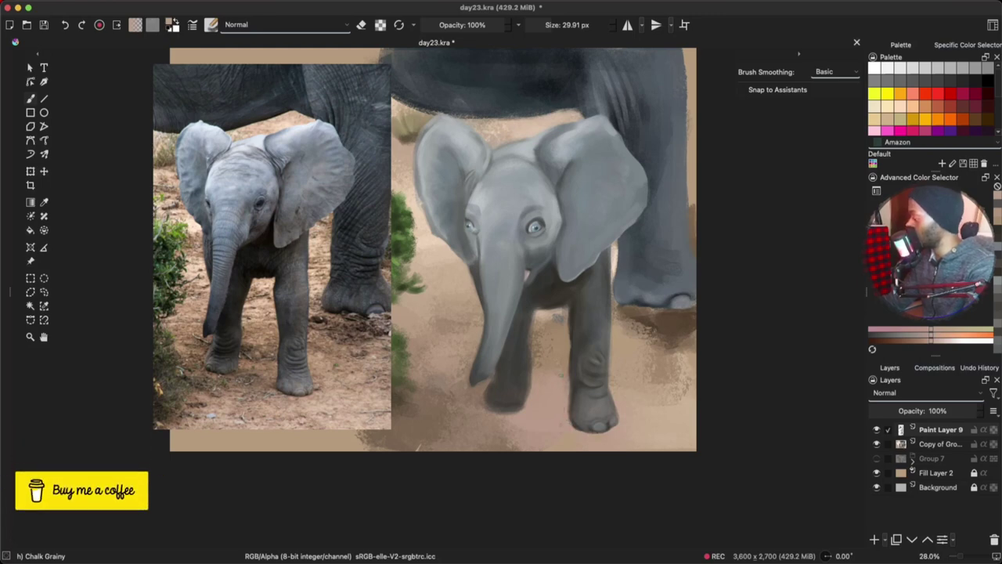
ctrl+click(558, 314)
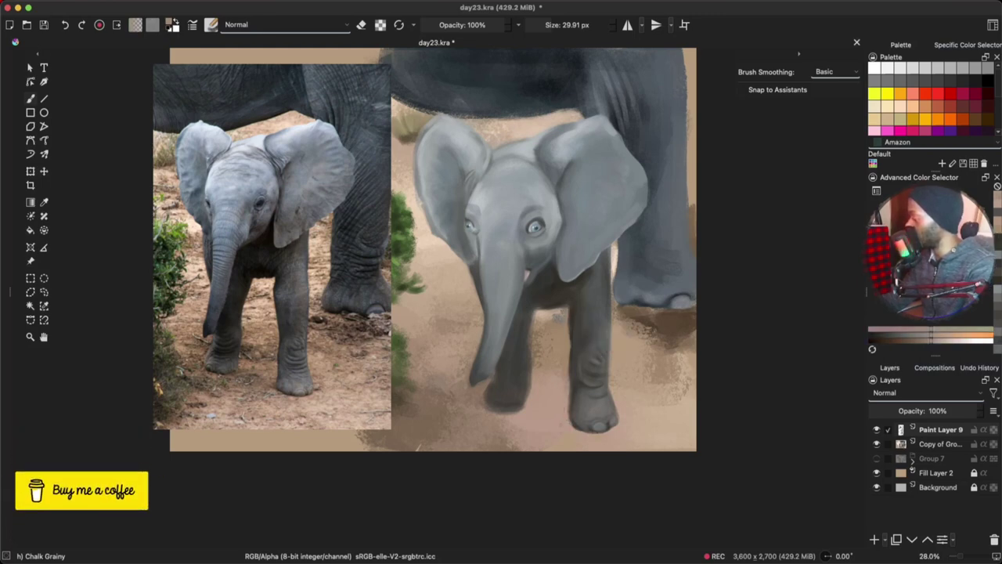
Step: Darken the inner edge of the baby's farther front leg with dark brown sampled from the belly
ctrl+click(543, 296)
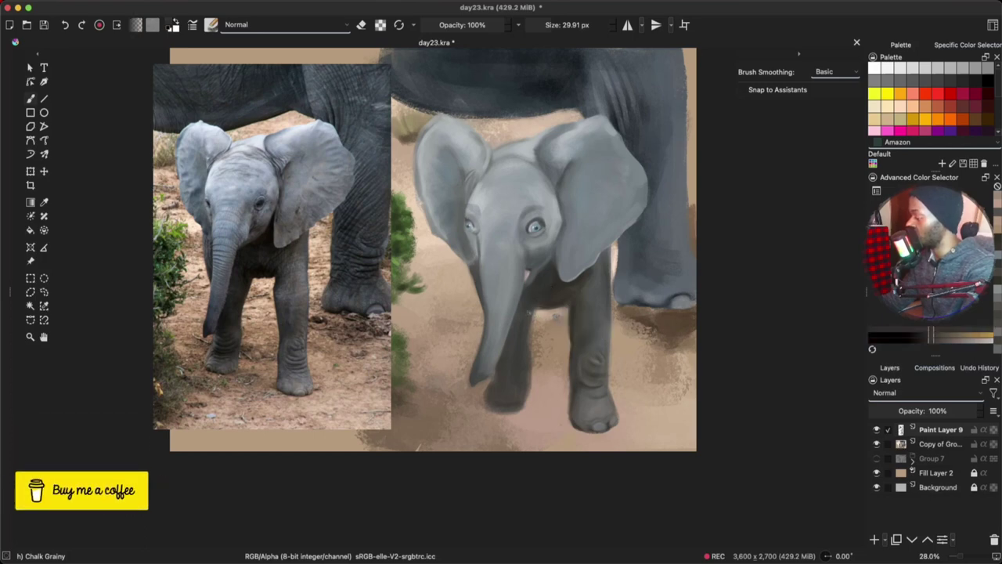
mouse_move(531, 312)
mouse_down()
mouse_move(527, 399)
mouse_move(532, 360)
mouse_up()
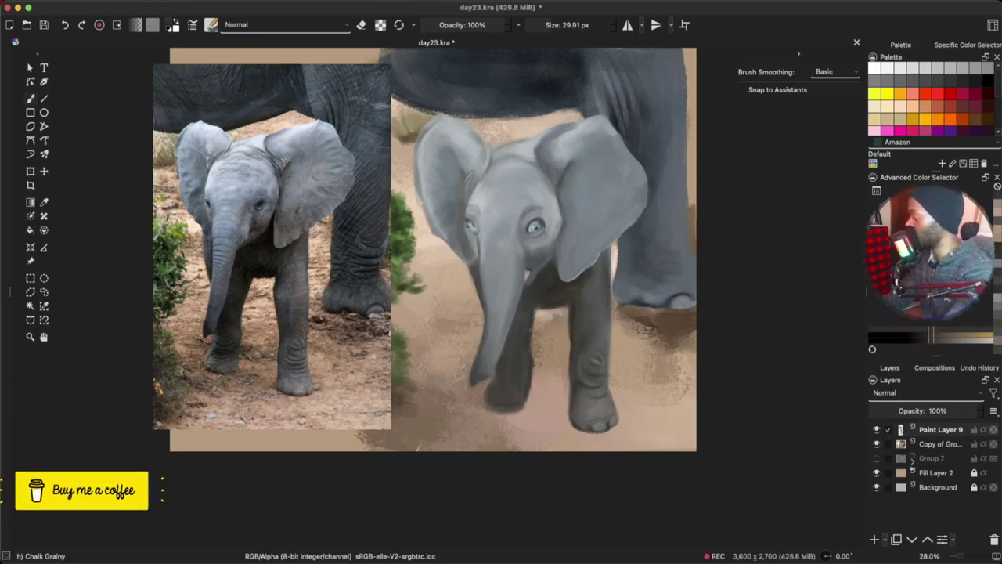
mouse_move(537, 296)
mouse_down()
mouse_move(546, 297)
mouse_move(522, 339)
mouse_move(517, 403)
mouse_up()
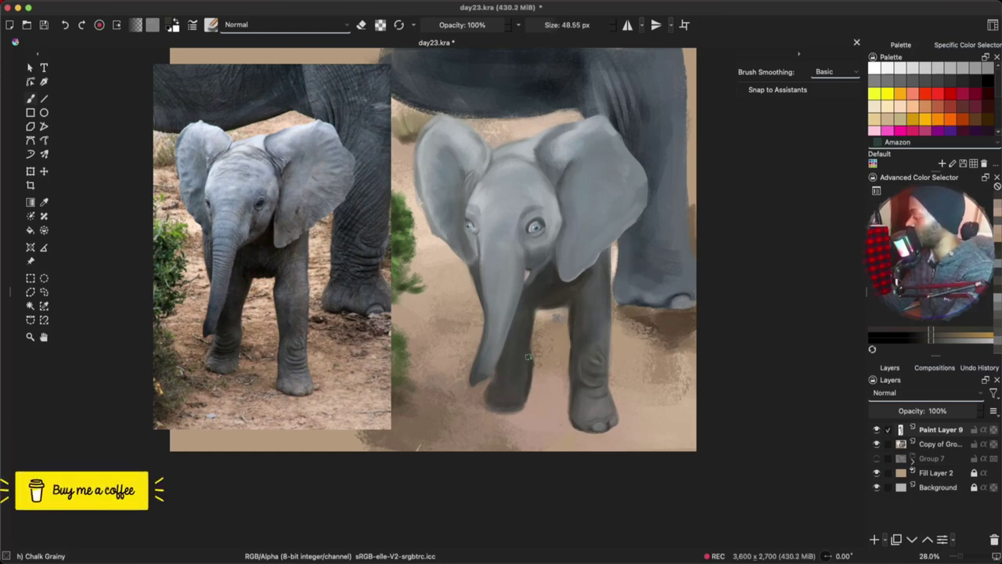
Step: Trim the farther front leg's inner edge with sampled ground colour and a 48.55 px brush
ctrl+click(544, 339)
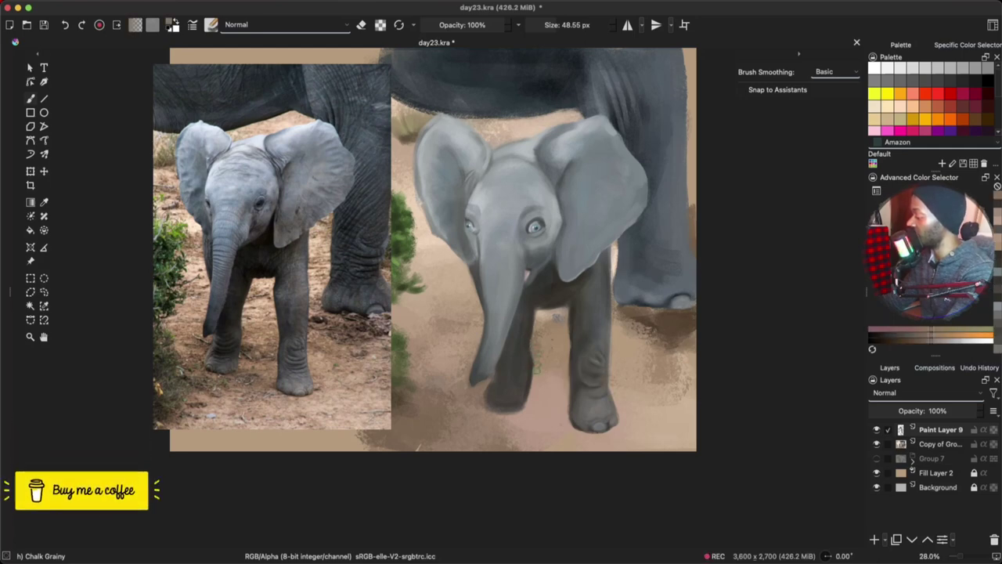
ctrl+click(544, 366)
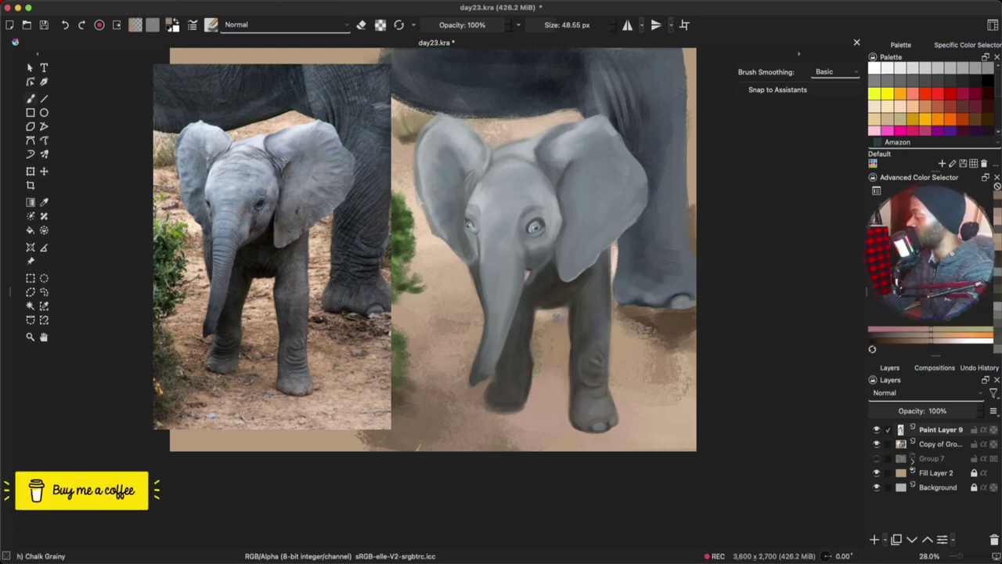
drag(537, 363, 535, 377)
Step: Shade the farther front leg from belly to ankle with sampled dark grey and enlarge the brush to 65.52 px
ctrl+click(525, 348)
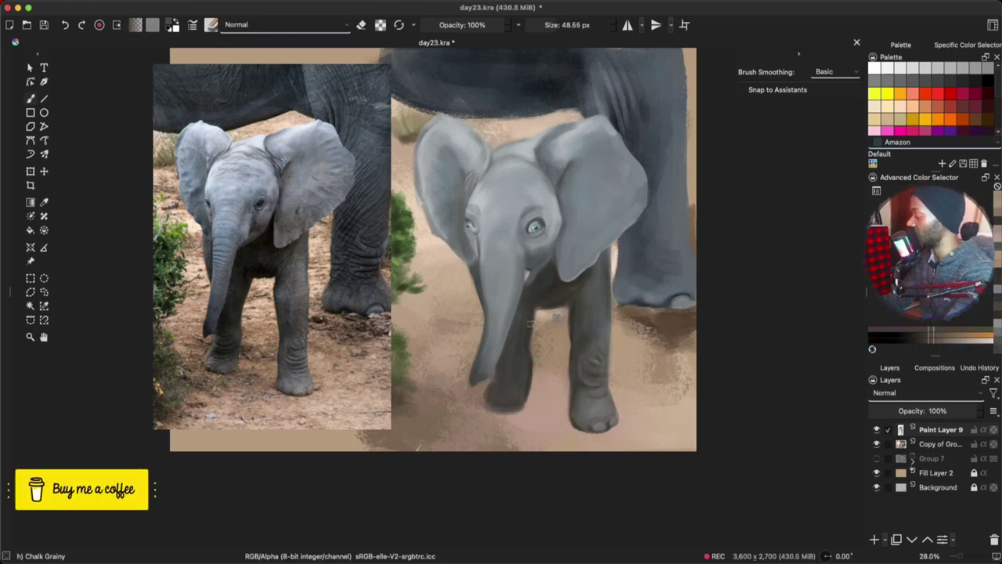
drag(530, 321, 525, 395)
ctrl+click(521, 321)
mouse_move(517, 321)
shift+mouse_down()
mouse_move(526, 308)
mouse_move(511, 345)
shift+mouse_up()
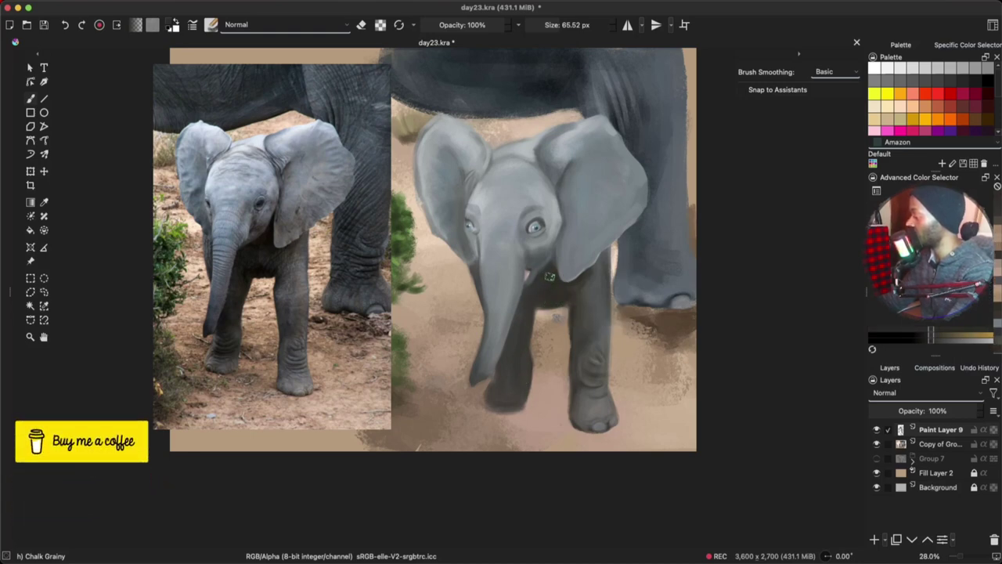
Step: Define the farther front foot's lower edge with a 27.88 px brush, enlarging it to 59.10 px for shading the leg
shift+drag(552, 263, 540, 263)
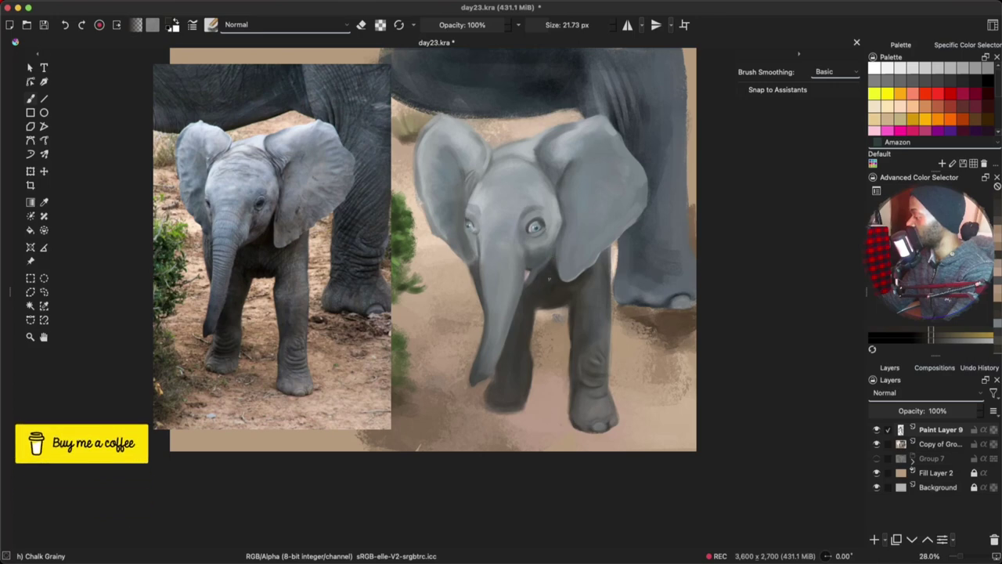
key(bracketright)
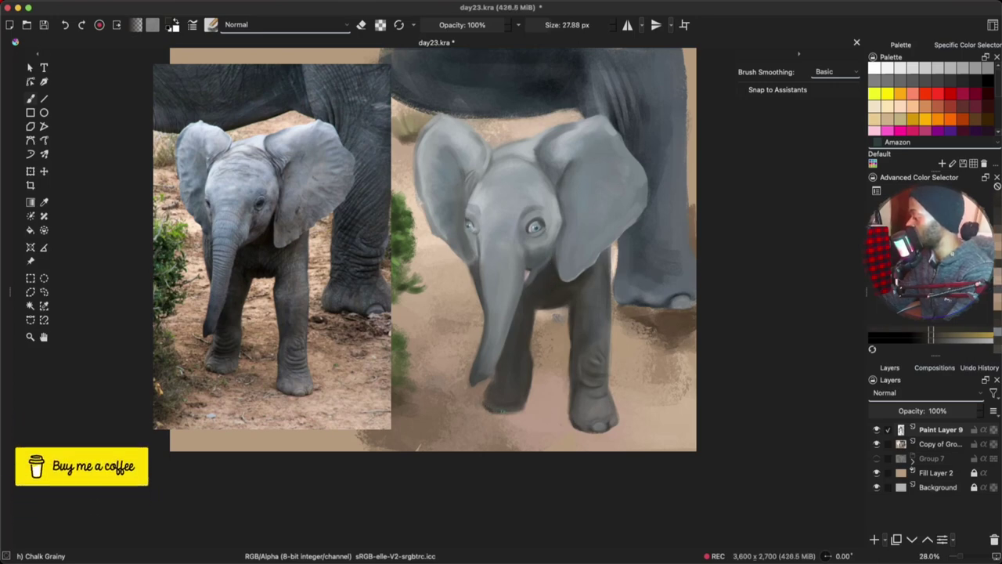
drag(502, 410, 512, 408)
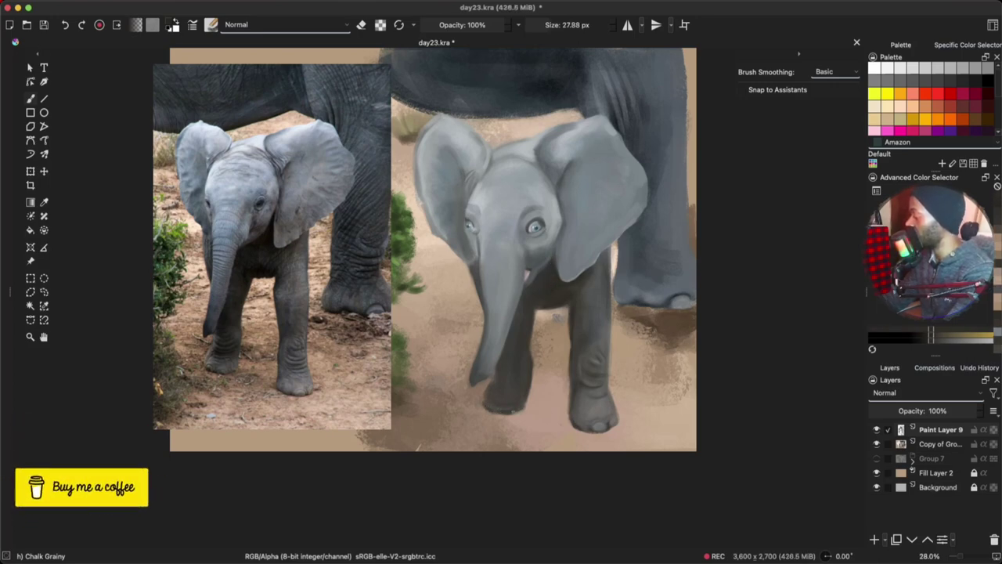
key(bracketright)
key(bracketright)
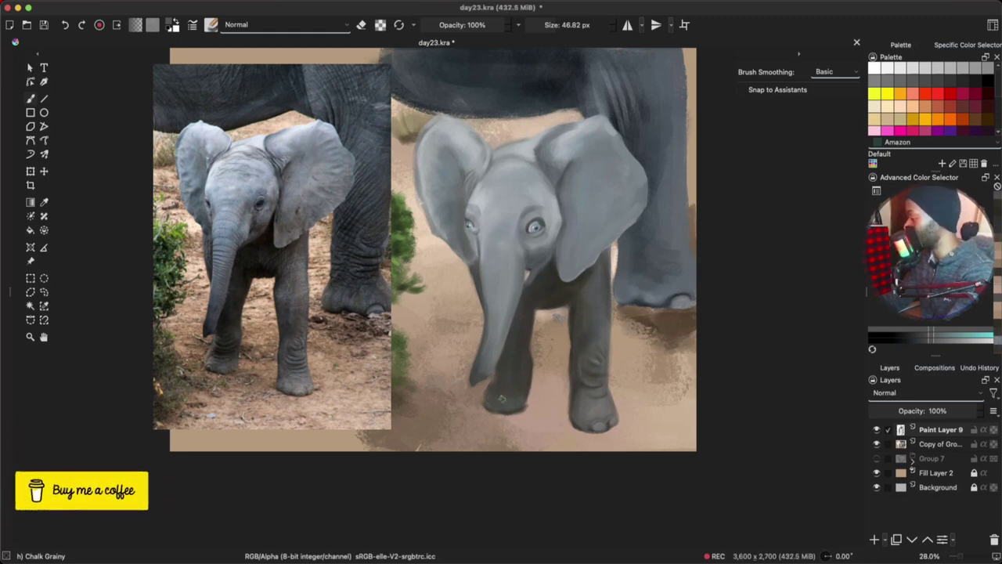
key(bracketright)
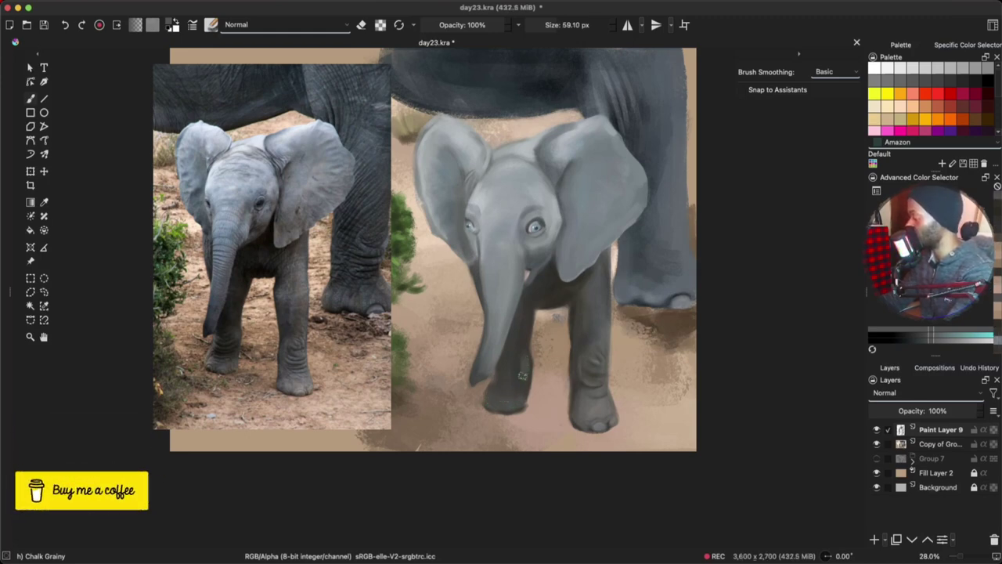
Step: Paint ankle wrinkles on the farther front leg, using brush sizes of 22.26, 36.55 and 14.92 px
key(bracketleft)
key(bracketleft)
key(bracketleft)
key(bracketleft)
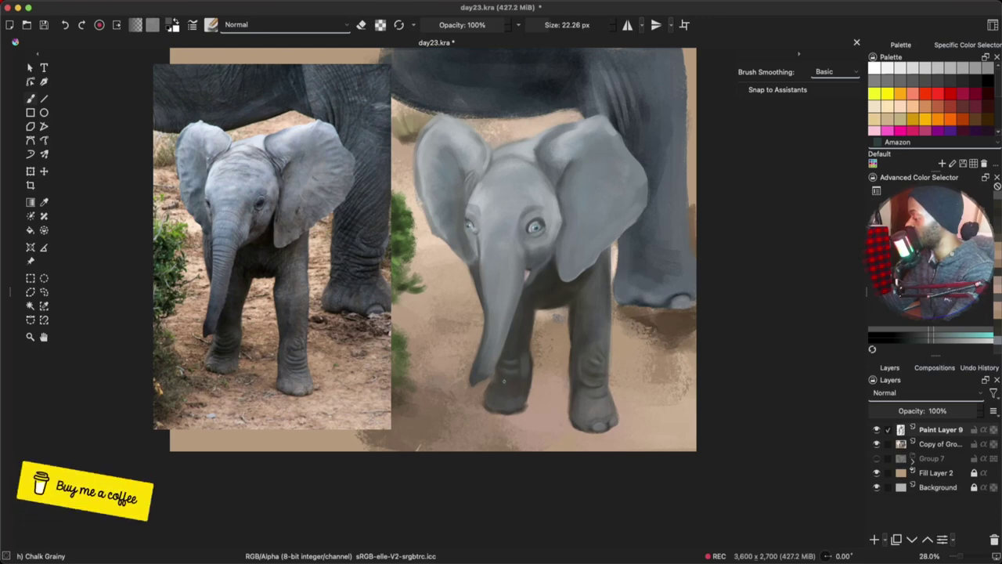
key(bracketright)
key(bracketright)
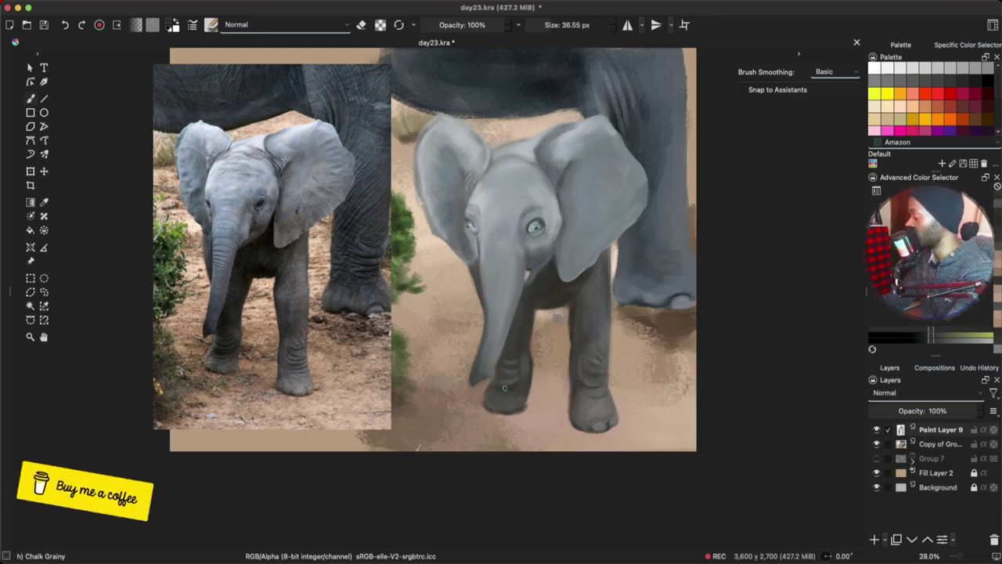
key(bracketleft)
key(bracketleft)
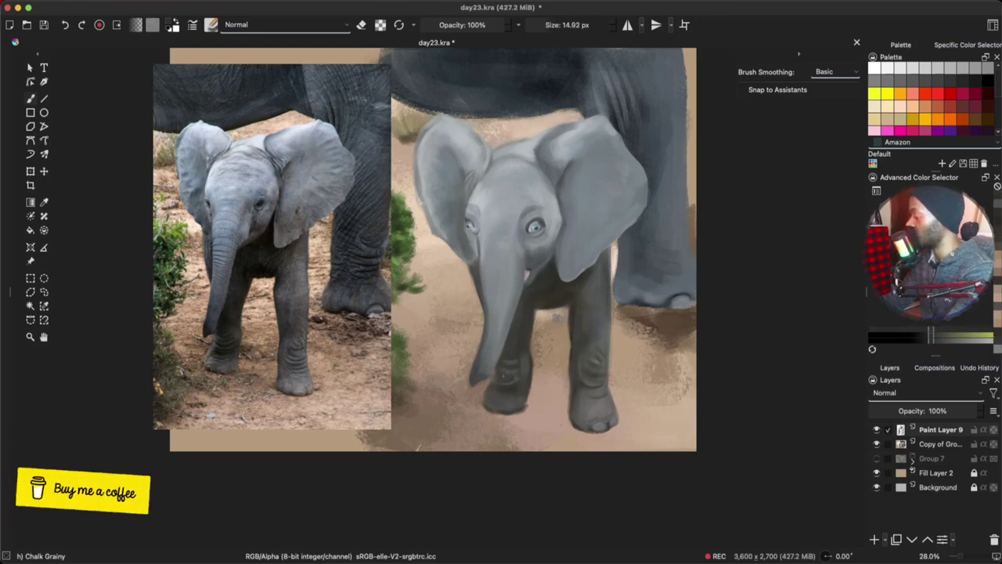
Step: Refine the farther front leg and its foot's lower edge with dark strokes, enlarging the brush to 26.14 and 40.56 px
key(bracketright)
key(bracketright)
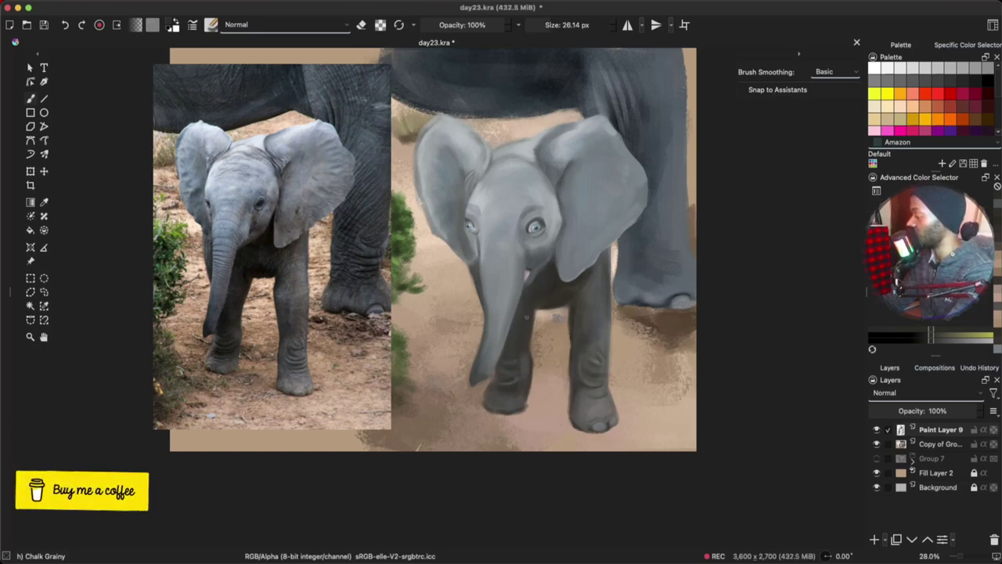
key(bracketright)
key(bracketright)
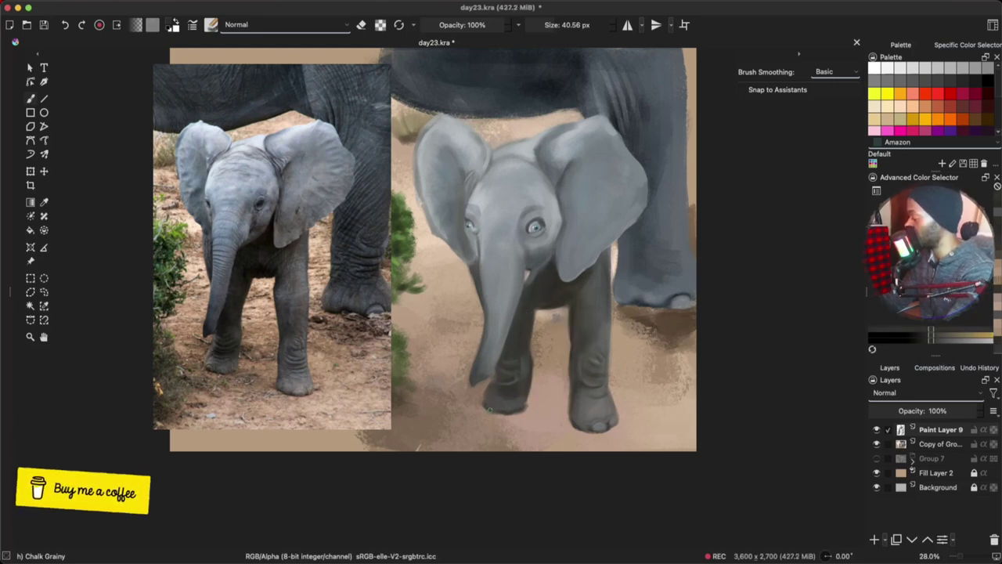
Step: Paint toenail highlights and refine the baby's farther front foot with sampled greys, using brush sizes of 25.99, 23.41 and 8.98 px
ctrl+click(510, 291)
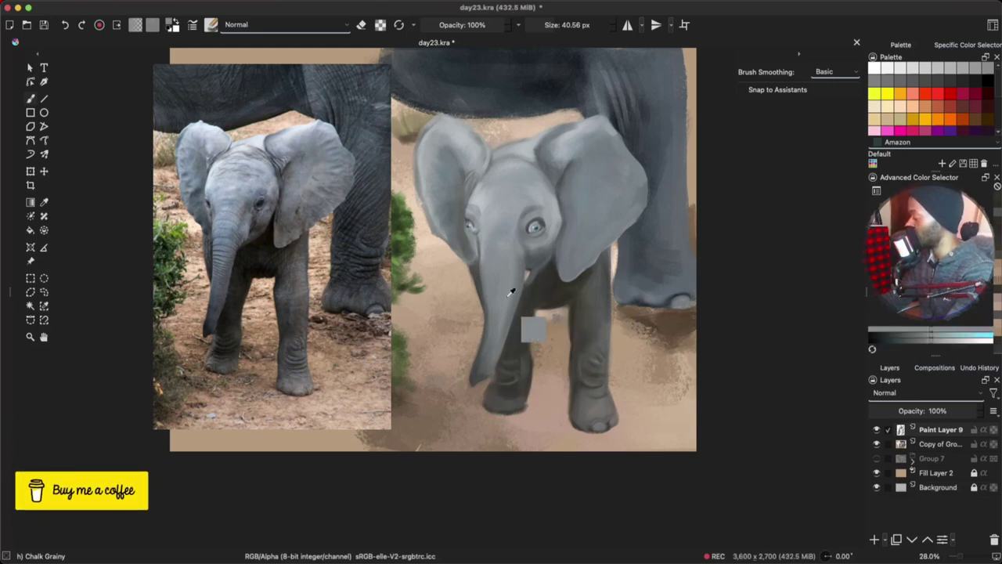
drag(493, 404, 486, 404)
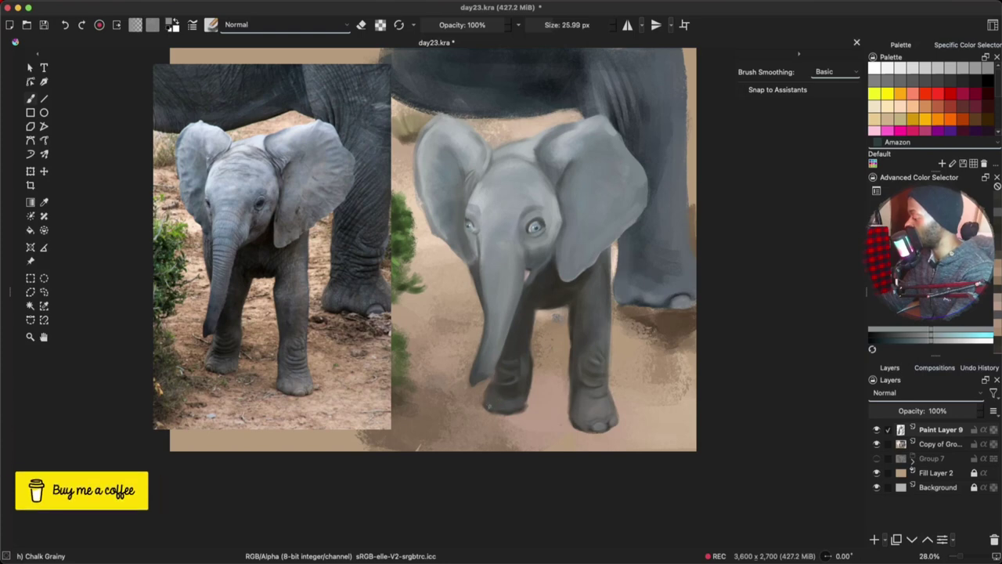
ctrl+click(507, 407)
key(bracketleft)
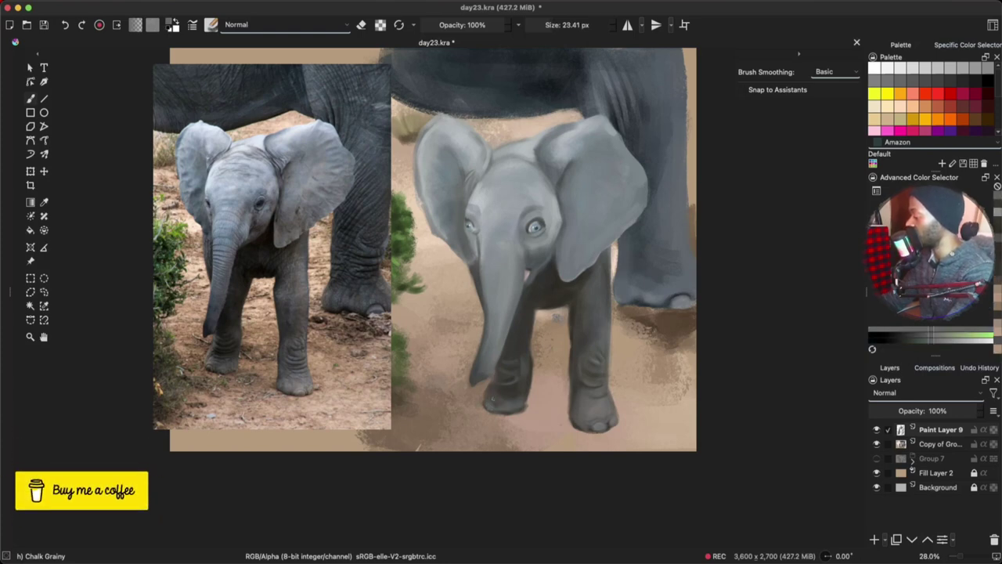
mouse_move(495, 389)
mouse_down()
mouse_move(501, 343)
mouse_move(500, 390)
mouse_move(520, 357)
mouse_move(523, 323)
mouse_move(509, 399)
mouse_up()
ctrl+click(495, 390)
ctrl+click(501, 391)
ctrl+click(520, 357)
ctrl+click(503, 394)
ctrl+click(530, 302)
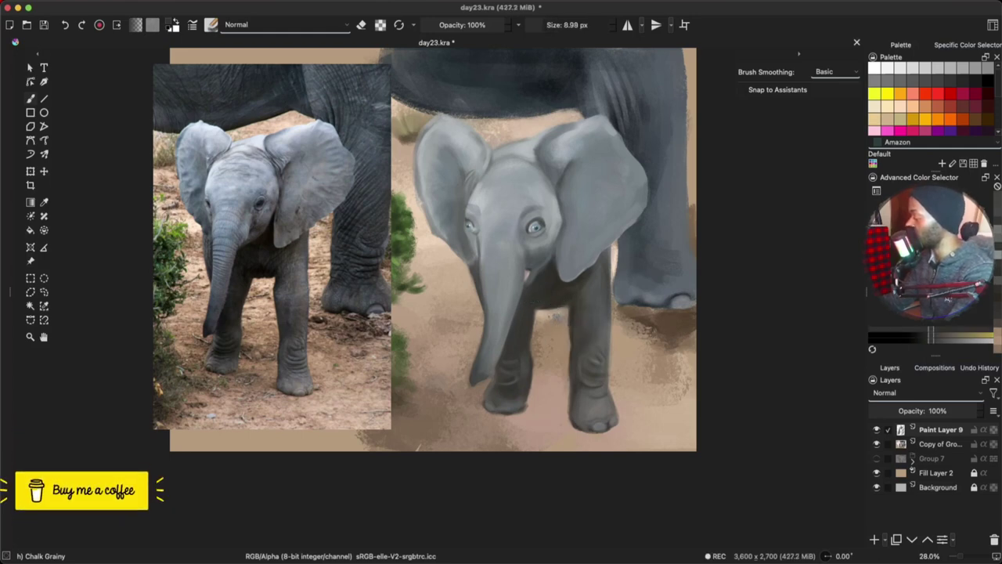
Step: Paint wrinkle bands across the baby's trunk with a sampled grey at 32.37 px, enlarging the brush to 73.64 px for blending
ctrl+click(505, 249)
drag(487, 255, 509, 256)
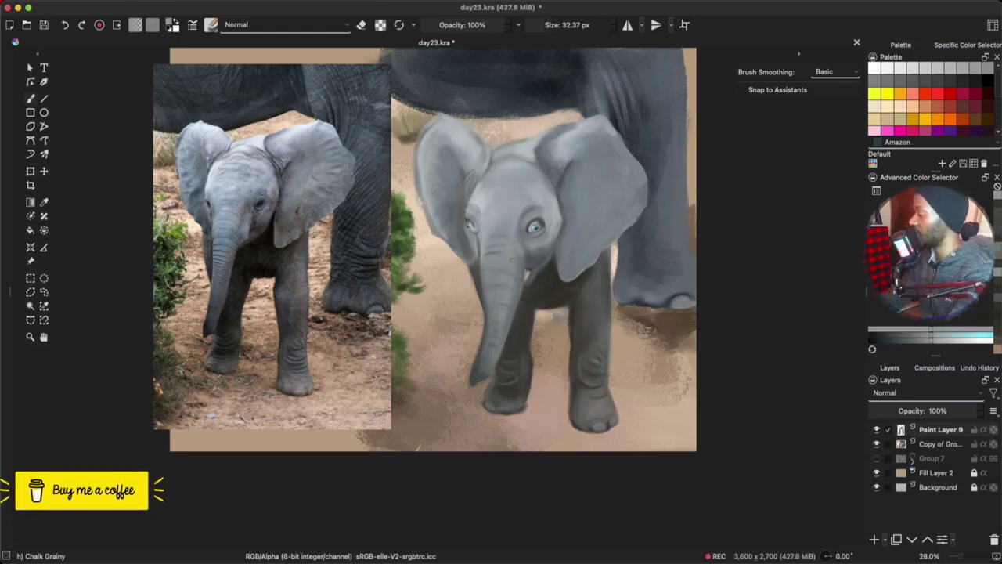
key(bracketright)
key(bracketright)
key(bracketright)
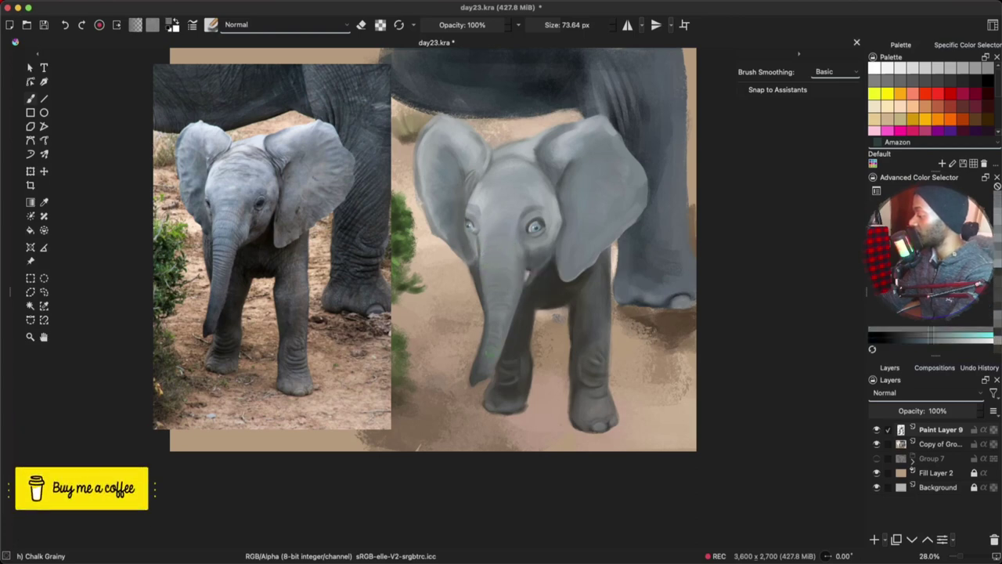
Step: Shade the baby's forehead and temple with sampled greys and a 73.64 px brush
ctrl+click(505, 202)
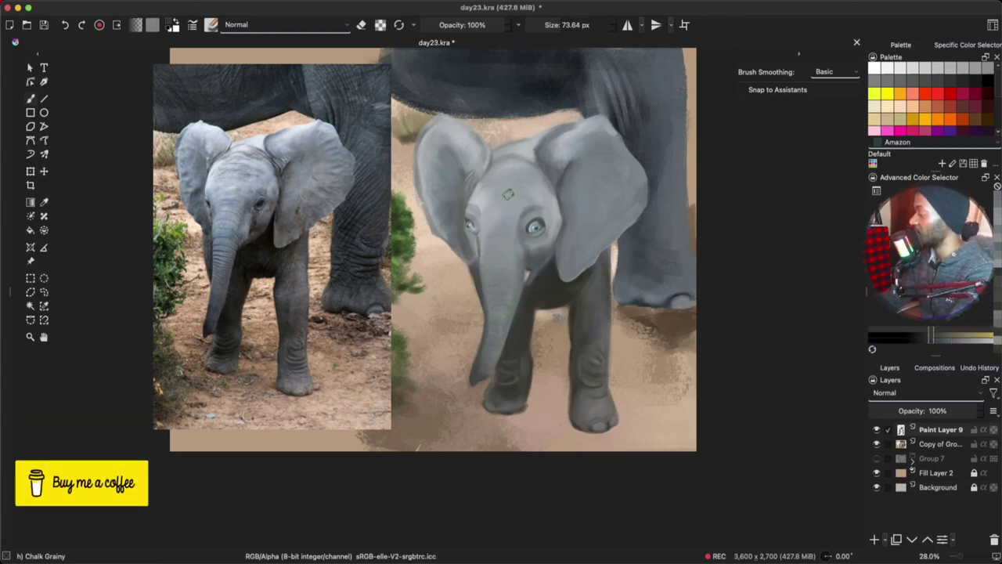
mouse_move(493, 196)
mouse_down()
mouse_move(525, 192)
mouse_move(489, 194)
mouse_move(498, 201)
mouse_move(525, 191)
mouse_move(485, 185)
mouse_move(508, 184)
mouse_move(522, 167)
mouse_move(530, 190)
mouse_move(488, 186)
mouse_move(533, 187)
mouse_move(497, 183)
mouse_move(486, 205)
mouse_move(522, 201)
mouse_move(487, 200)
mouse_up()
ctrl+click(547, 189)
ctrl+click(508, 205)
ctrl+click(551, 205)
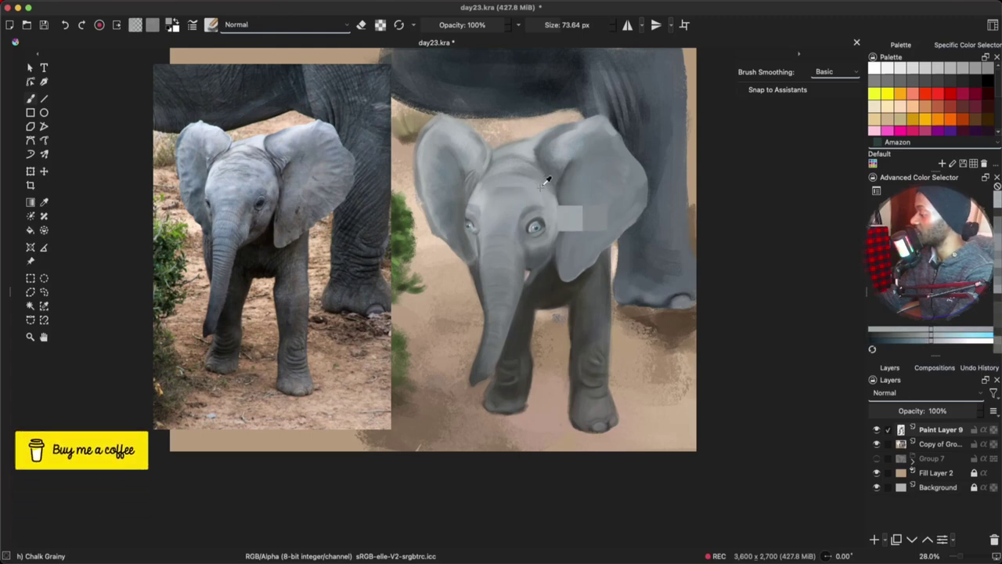
Step: Sample greys at the junction of the head and nearer ear, try a stroke along the ear's upper fold, and undo it
ctrl+click(558, 169)
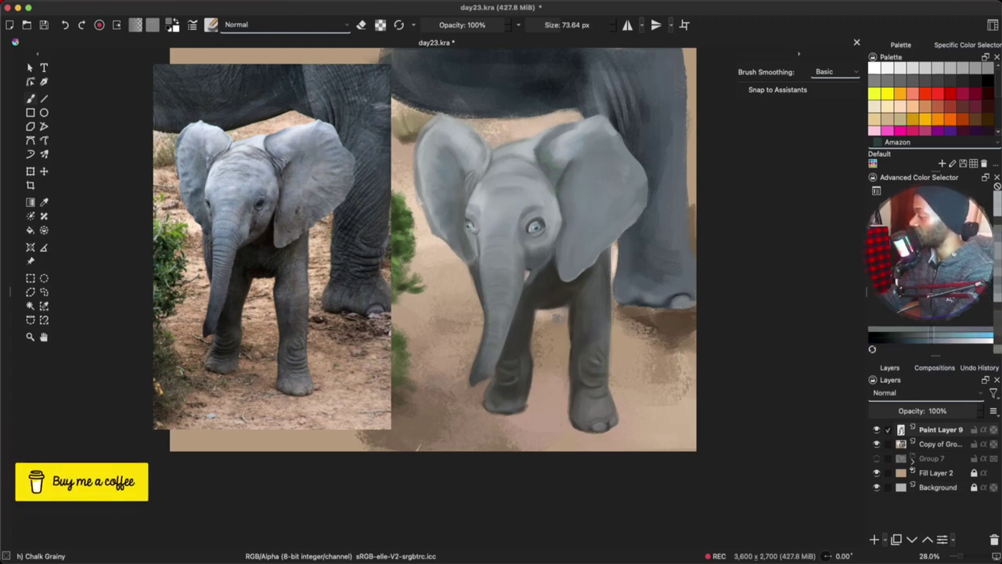
ctrl+click(568, 158)
drag(556, 153, 590, 132)
key(ctrl+z)
Step: Shade the baby's farther ear with sampled greys, reducing the brush to 50.72 px and to 24.40 px for its lower edge
ctrl+click(551, 224)
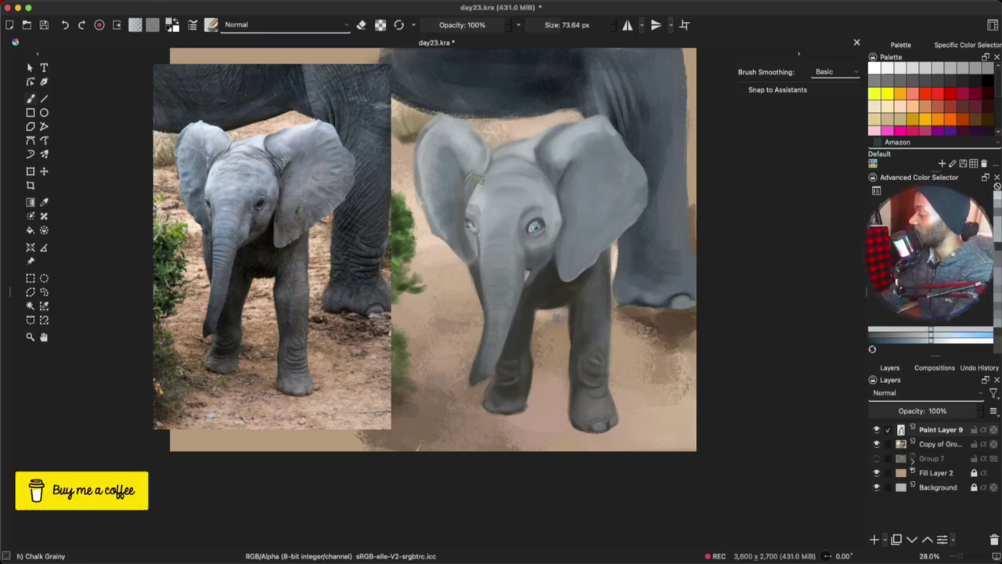
shift+drag(435, 175, 430, 175)
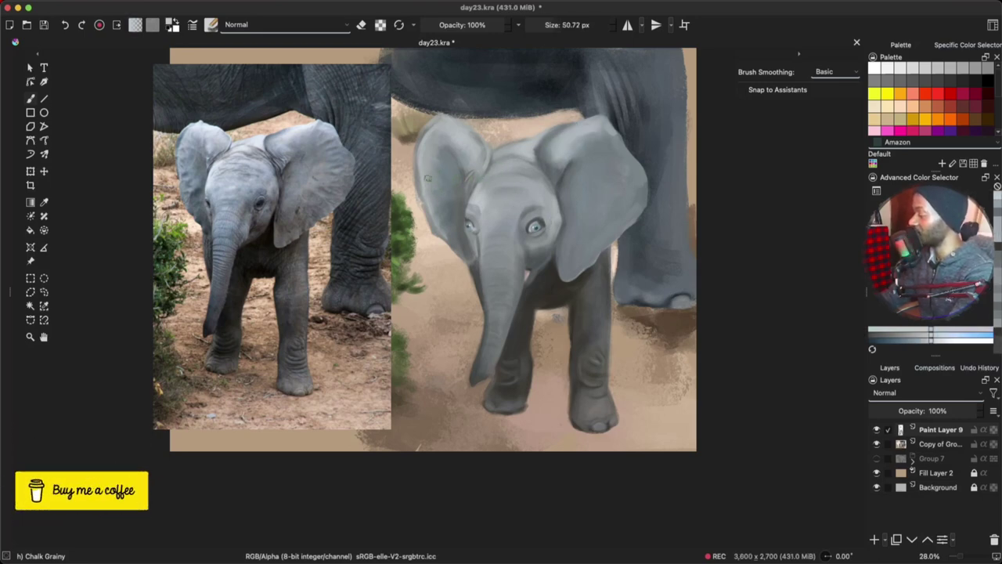
ctrl+click(452, 203)
ctrl+click(435, 168)
ctrl+click(468, 183)
ctrl+click(472, 262)
shift+drag(472, 262, 460, 251)
drag(464, 261, 453, 249)
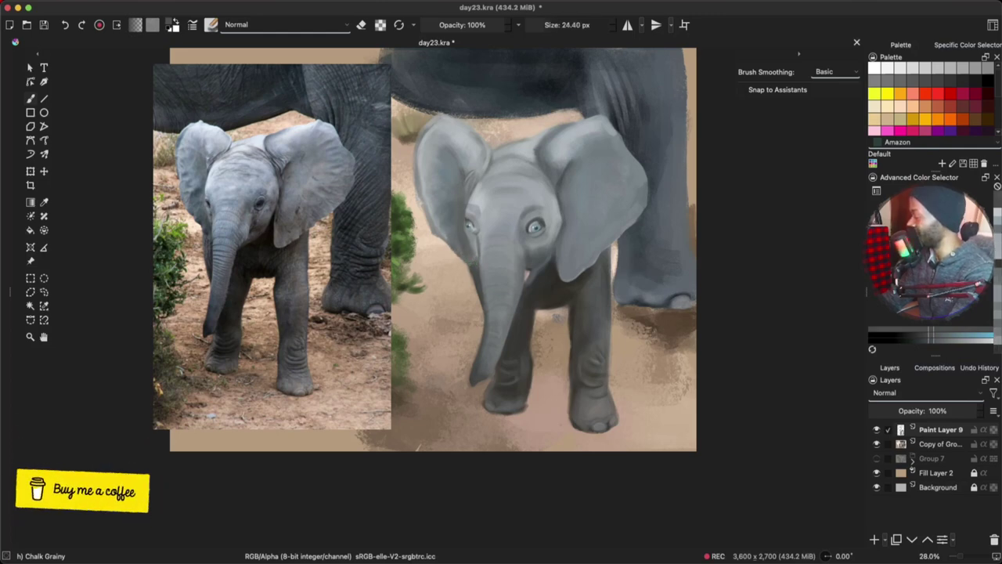
Step: Blend the inner surface of the farther ear at 62.48 px and refine its fold with a 15.04 px brush
key(bracketright)
key(bracketright)
key(bracketright)
shift+drag(447, 222, 452, 222)
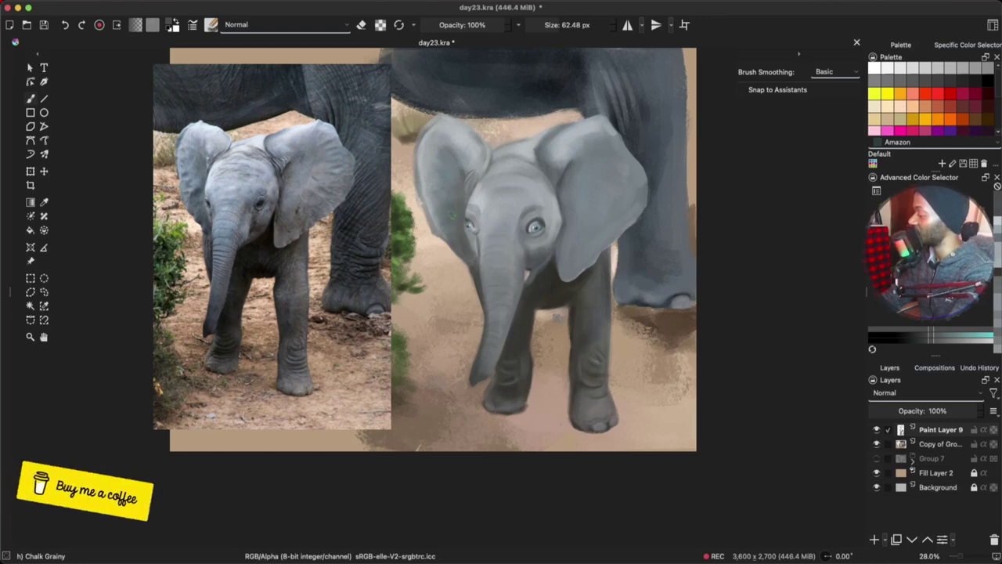
shift+drag(460, 194, 453, 195)
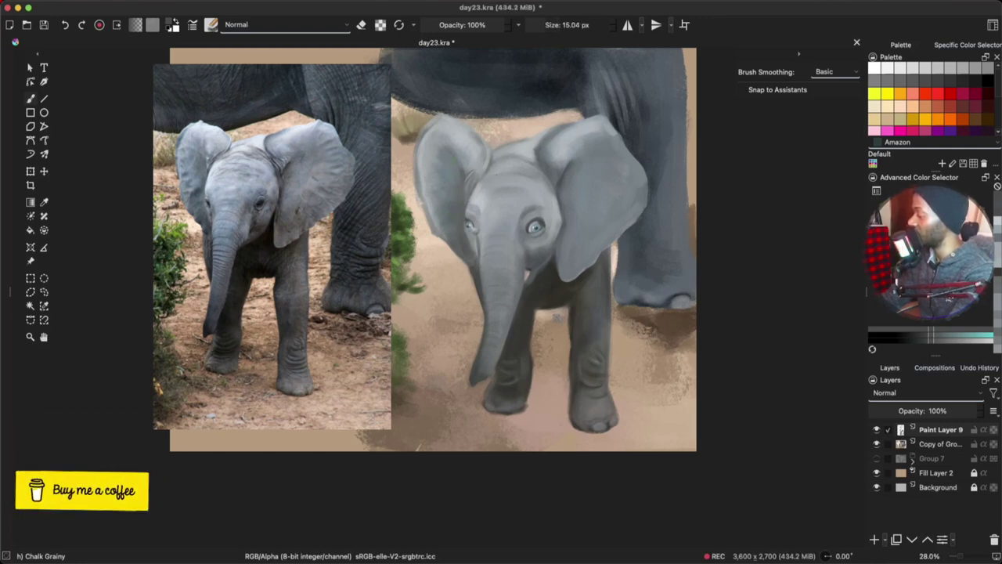
ctrl+click(461, 208)
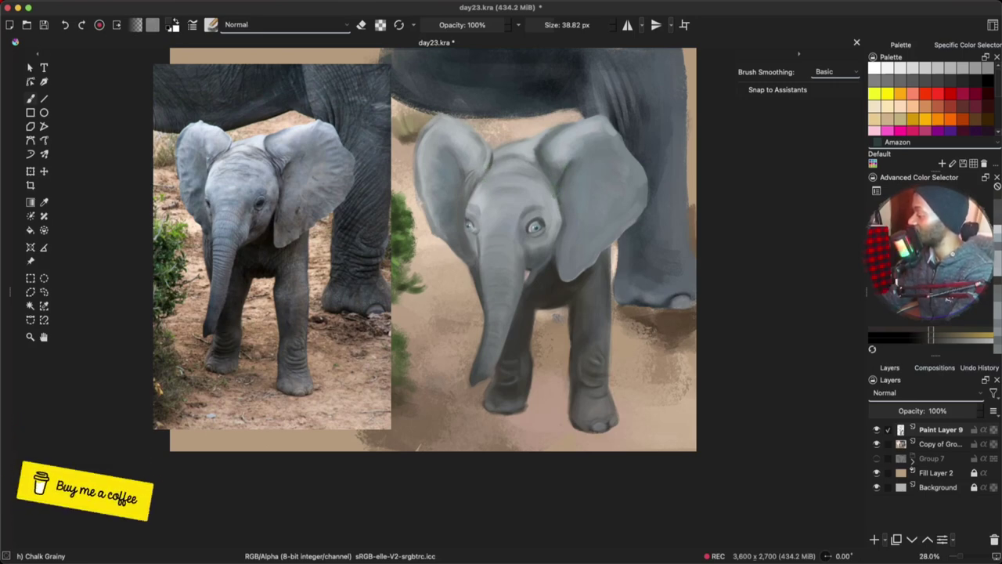
Step: Darken the chest beneath the nearer ear with a 21.58 px brush and enlarge the brush to 38.42 px
drag(565, 239, 555, 280)
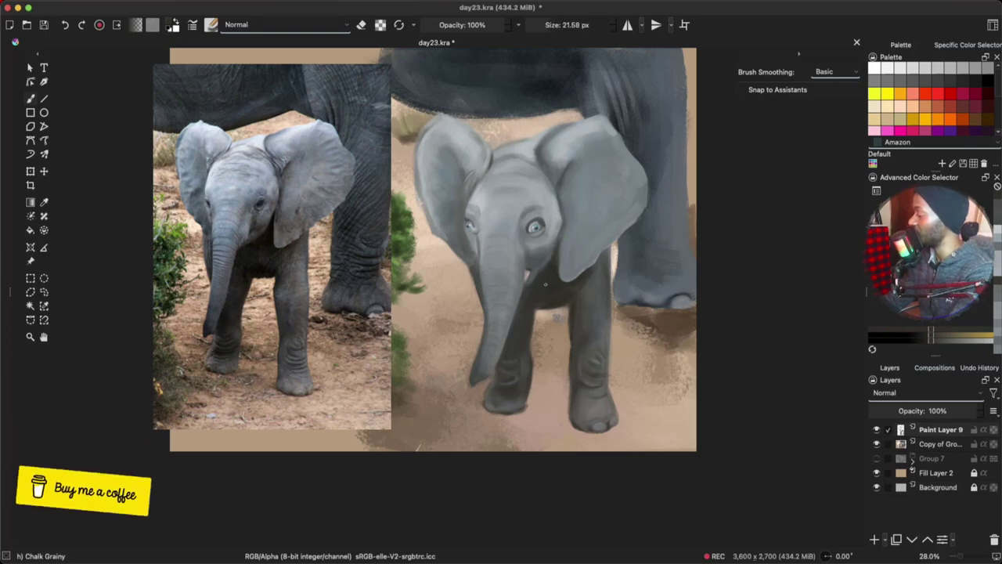
key(bracketright)
key(bracketright)
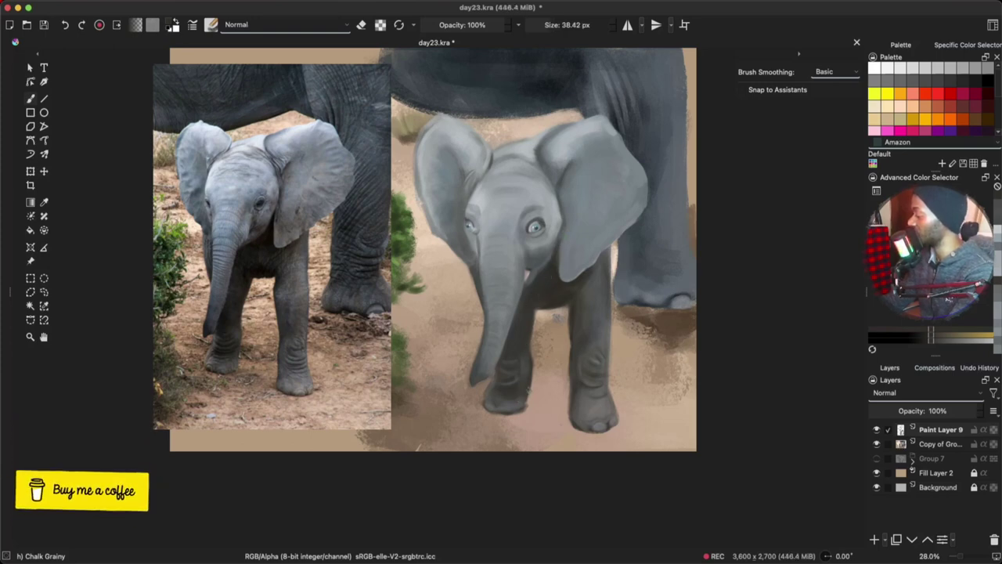
Step: Clean up the ground along the farther front leg and beneath the belly with sampled colours and a 38.39 px brush
ctrl+click(537, 358)
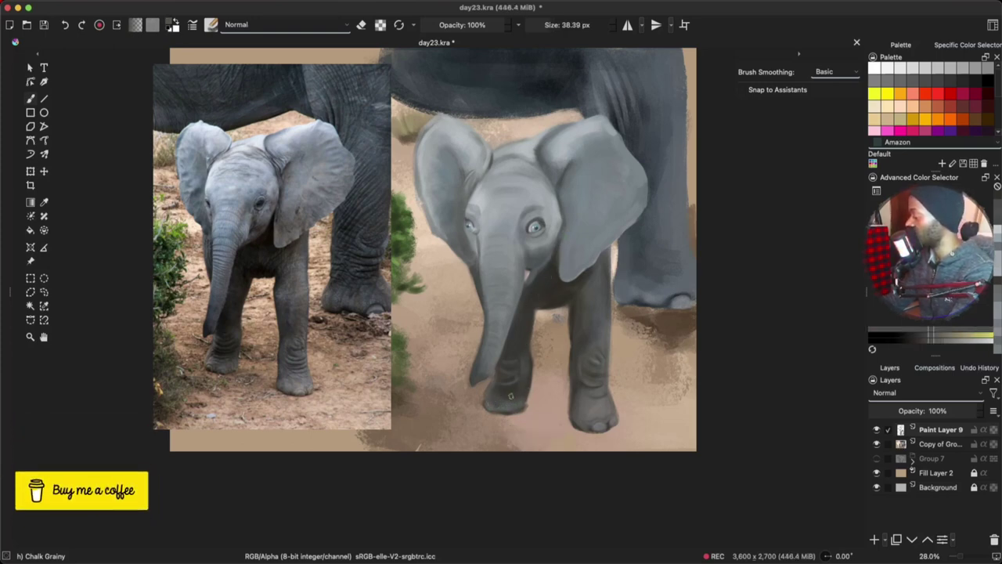
drag(535, 351, 534, 365)
ctrl+click(538, 361)
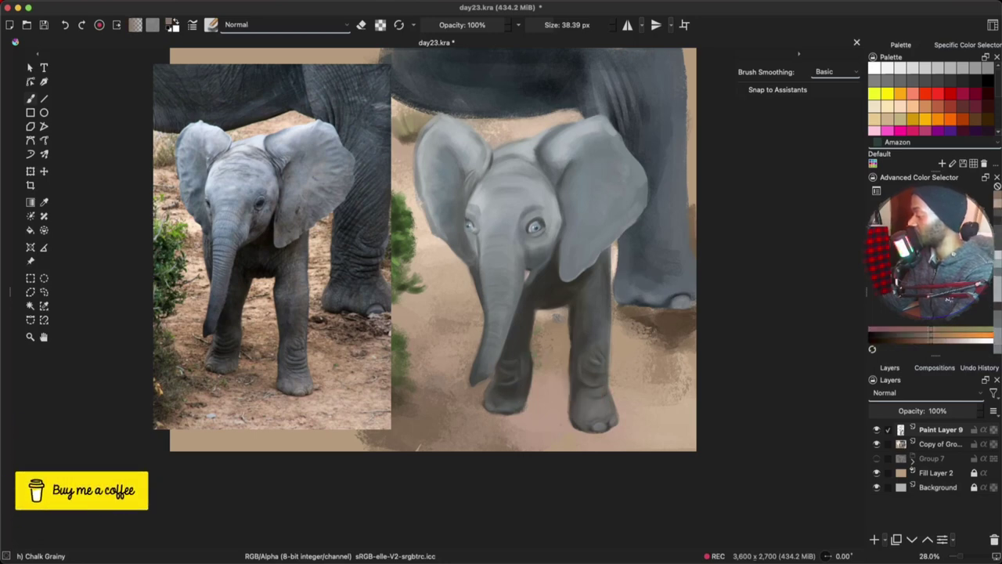
drag(558, 316, 551, 311)
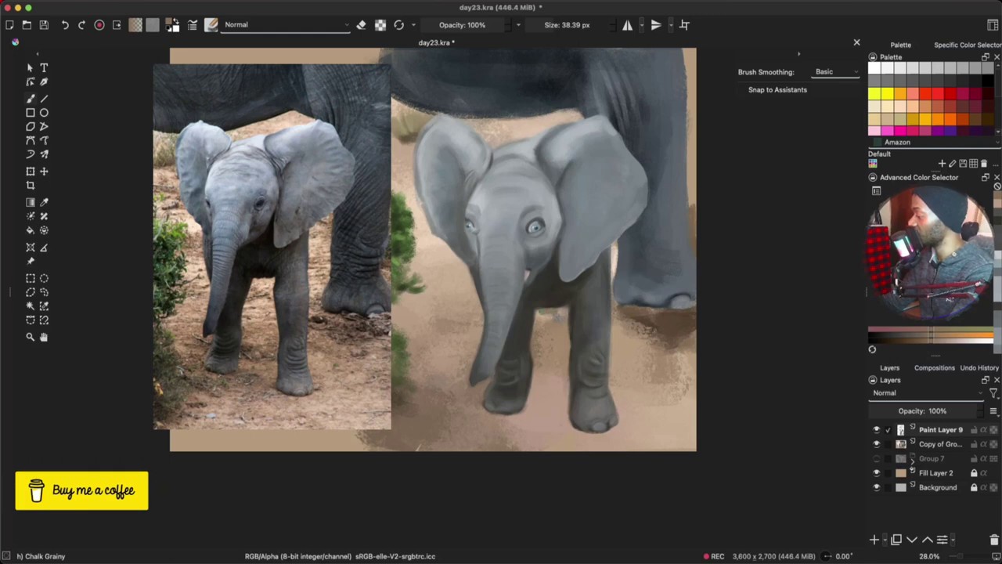
ctrl+click(557, 310)
ctrl+click(557, 303)
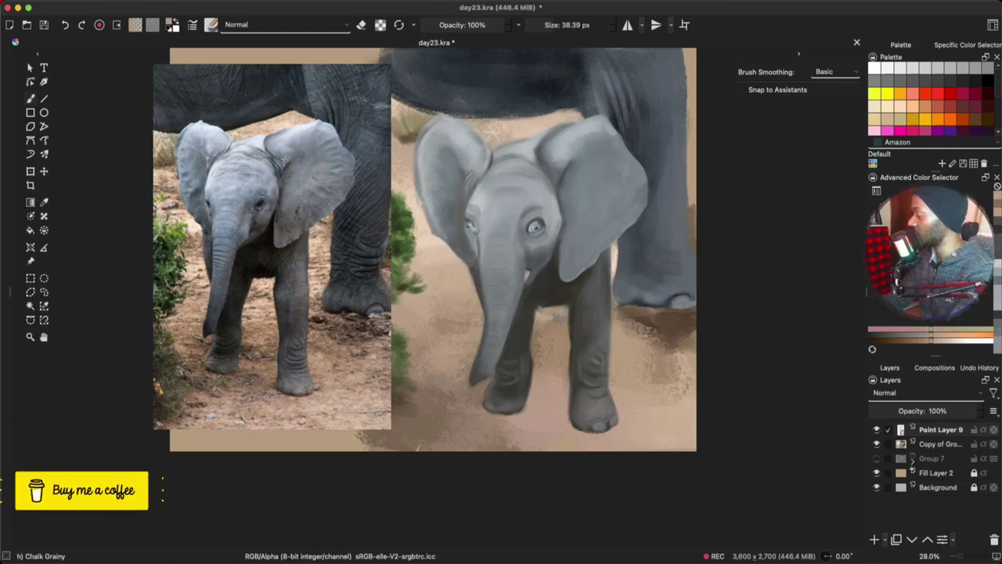
Step: Darken the belly and upper nearer leg at 55.83 px, and paint the dark body edge behind the trunk at 31.85 px
click(930, 206)
drag(540, 299, 595, 279)
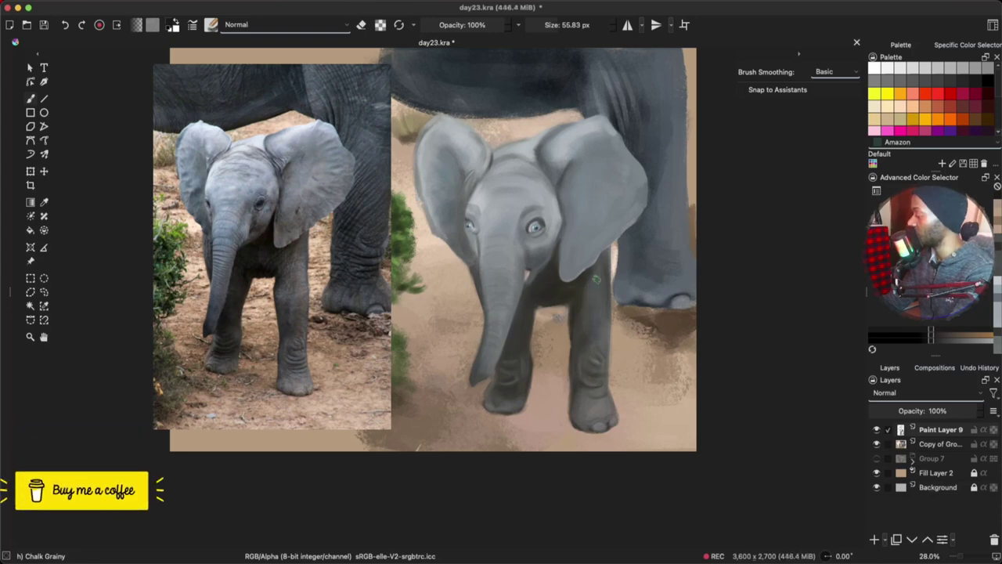
ctrl+click(470, 267)
drag(472, 267, 479, 303)
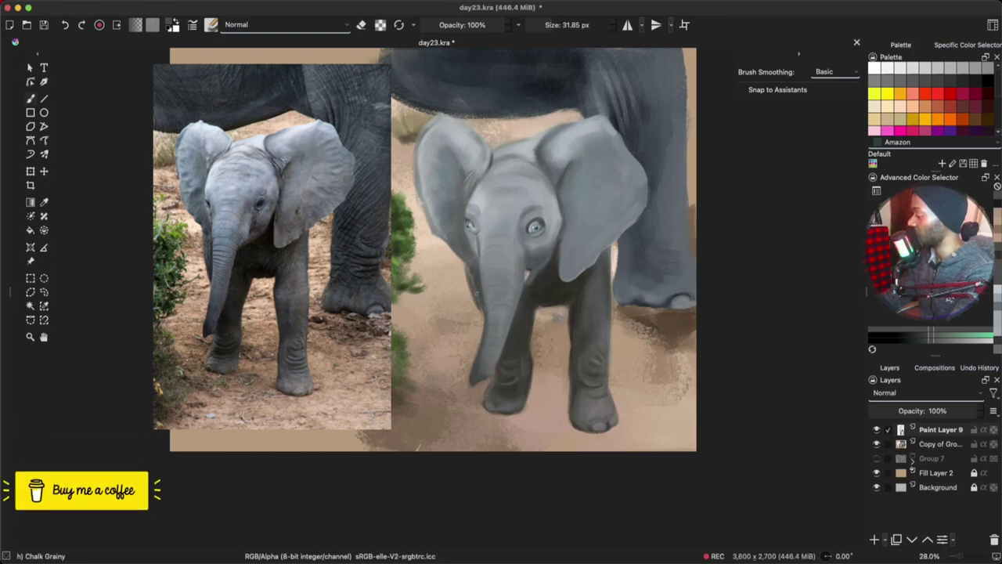
Step: Shade the farther ear with sampled grey at 43.36 px and retouch its outer edge and the body below with a 53.98 px brush
ctrl+click(440, 194)
drag(440, 194, 448, 210)
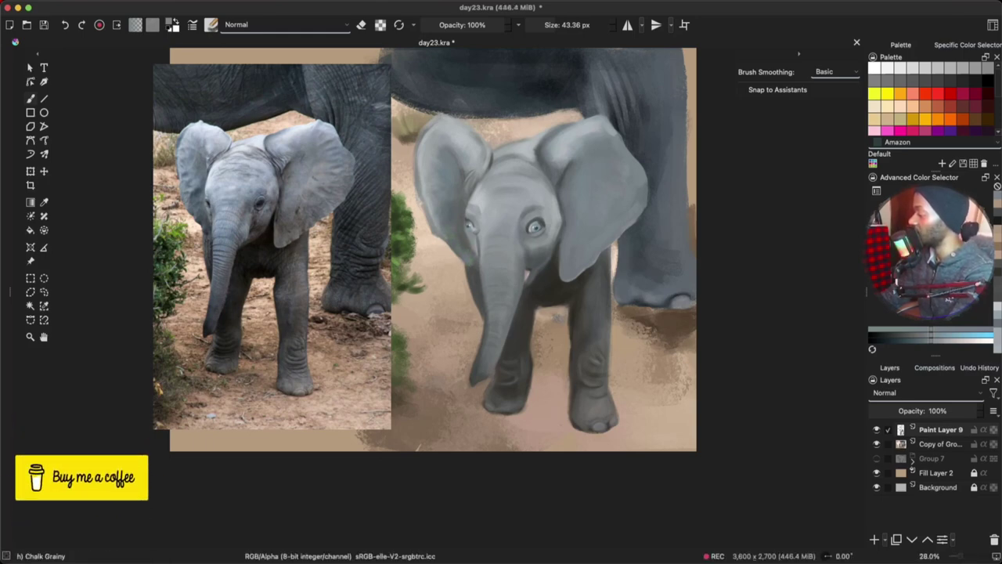
ctrl+click(475, 274)
drag(475, 274, 471, 269)
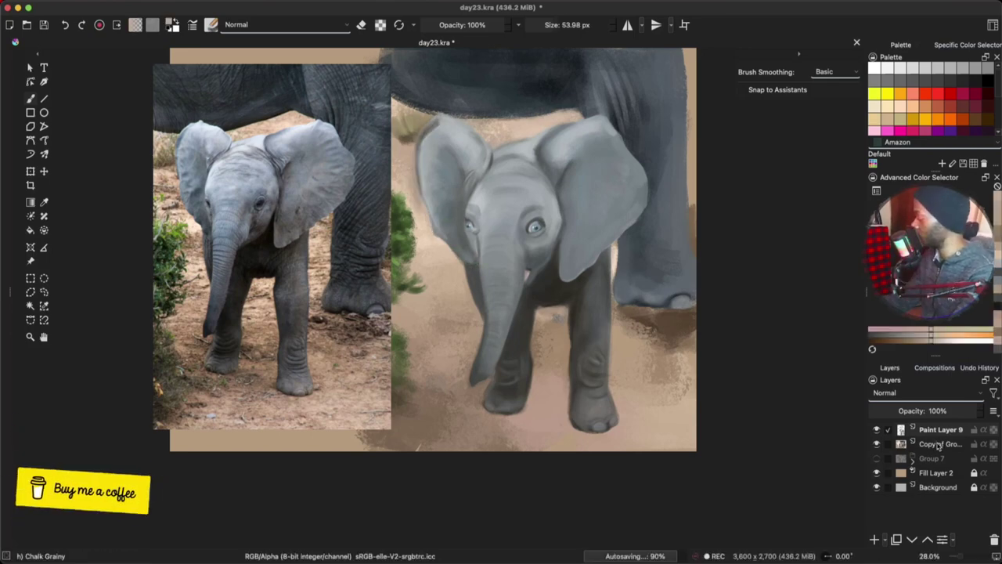
Step: Merge Paint Layer 9 into the layer below and add a new paint layer above it
key(ctrl+e)
click(874, 539)
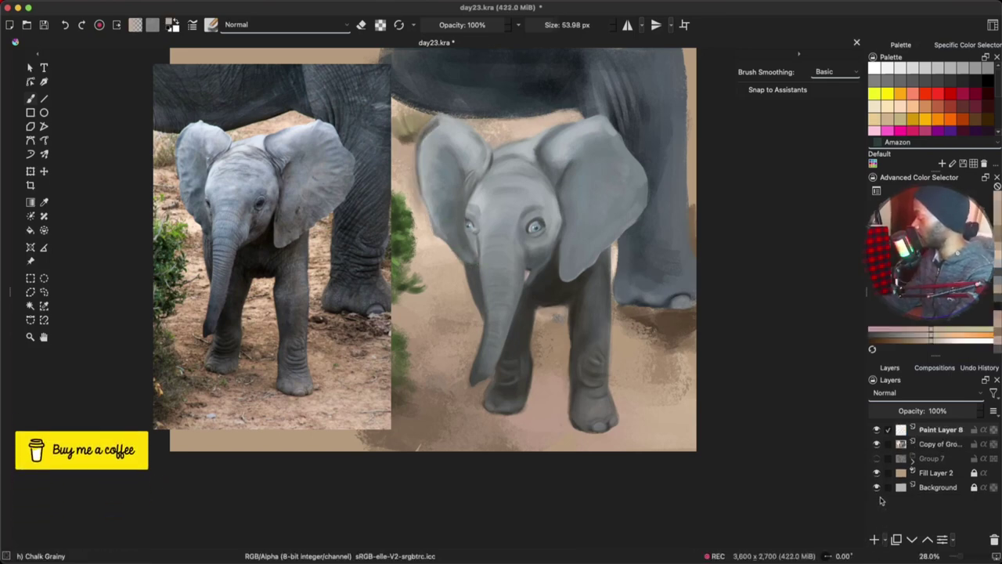
Step: Sample grey from the reference photo's ear, enlarge the brush to 92.10 px and shade the nearer ear
ctrl+click(351, 177)
key(bracketright)
key(bracketright)
key(bracketright)
key(bracketright)
key(bracketright)
key(bracketright)
key(bracketright)
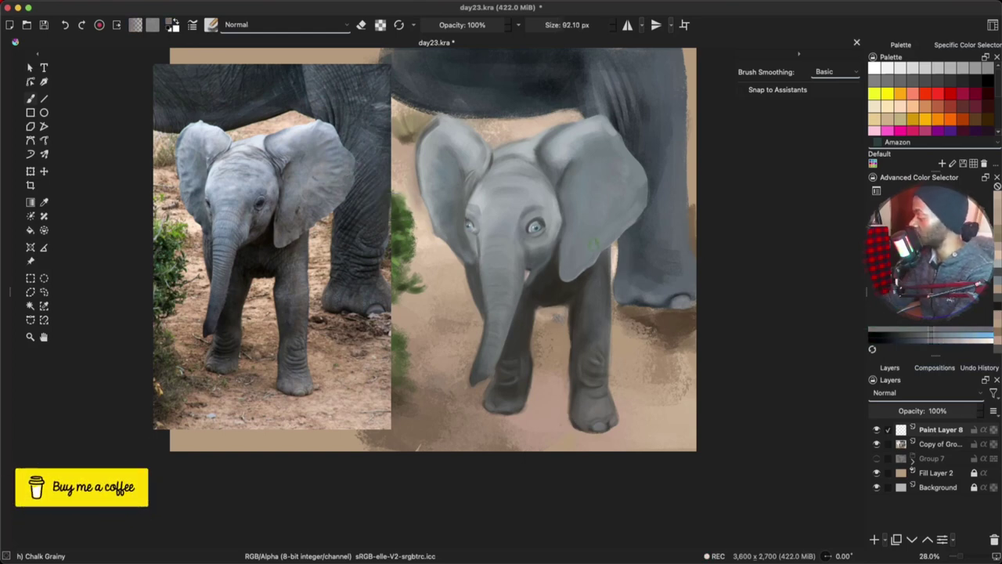
drag(624, 182, 593, 182)
Step: Paint dark folds and light ridges along the nearer ear's outer edge with sampled greys at 51.86, 95.26 and 29.61 px
ctrl+click(644, 141)
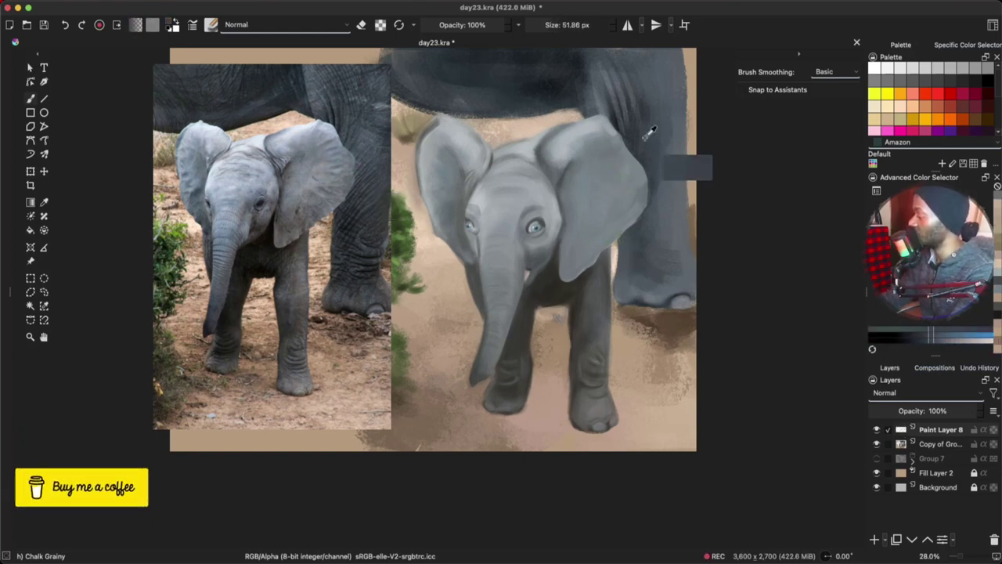
drag(588, 144, 600, 120)
ctrl+click(575, 138)
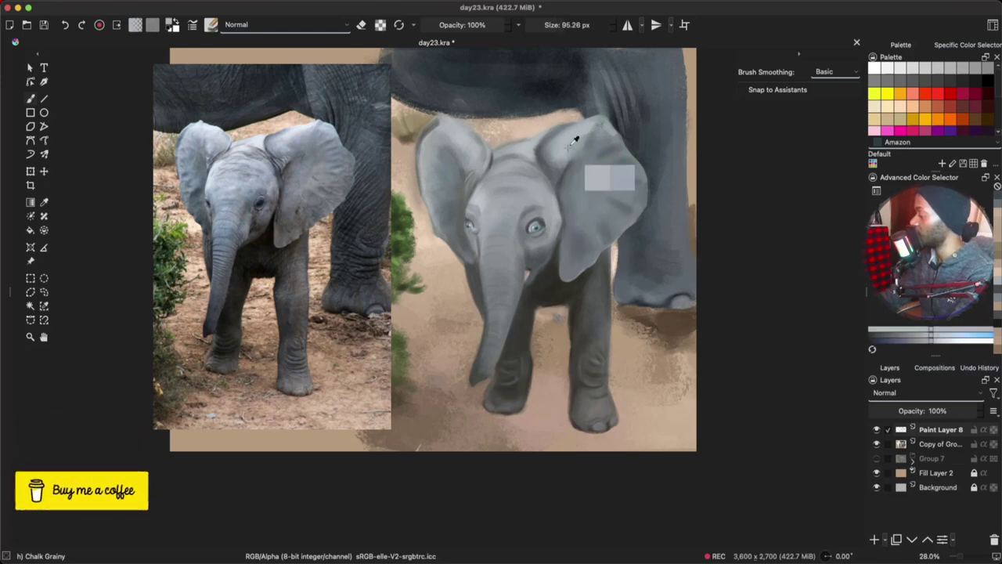
drag(626, 178, 626, 178)
mouse_move(594, 144)
mouse_down()
mouse_move(600, 128)
mouse_move(597, 144)
mouse_move(612, 168)
mouse_up()
ctrl+click(599, 139)
ctrl+click(599, 139)
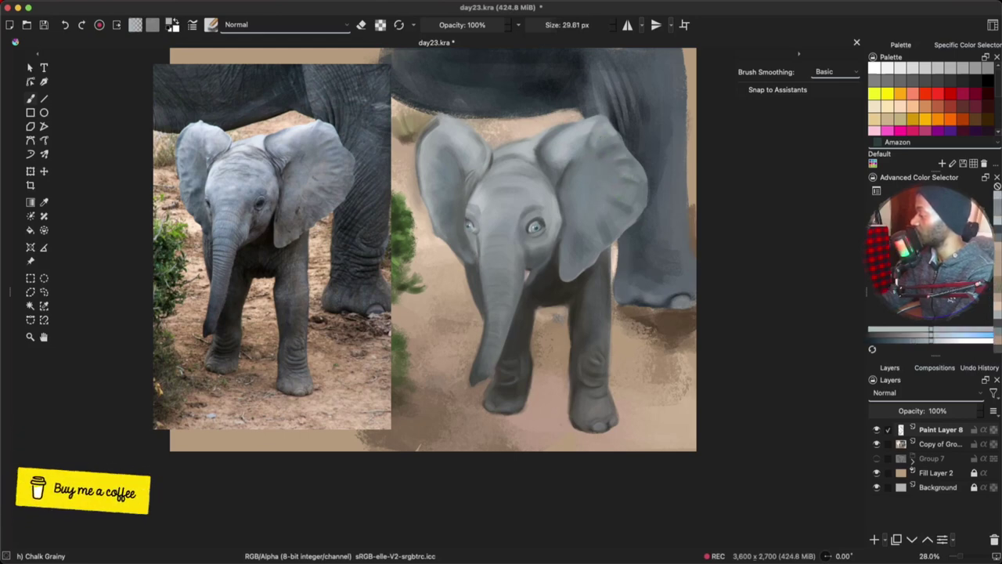
Step: Enlarge the brush to 51.06 px and highlight the upper fold of the nearer ear with light grey
key(bracketright)
key(bracketright)
key(bracketright)
key(bracketright)
key(bracketright)
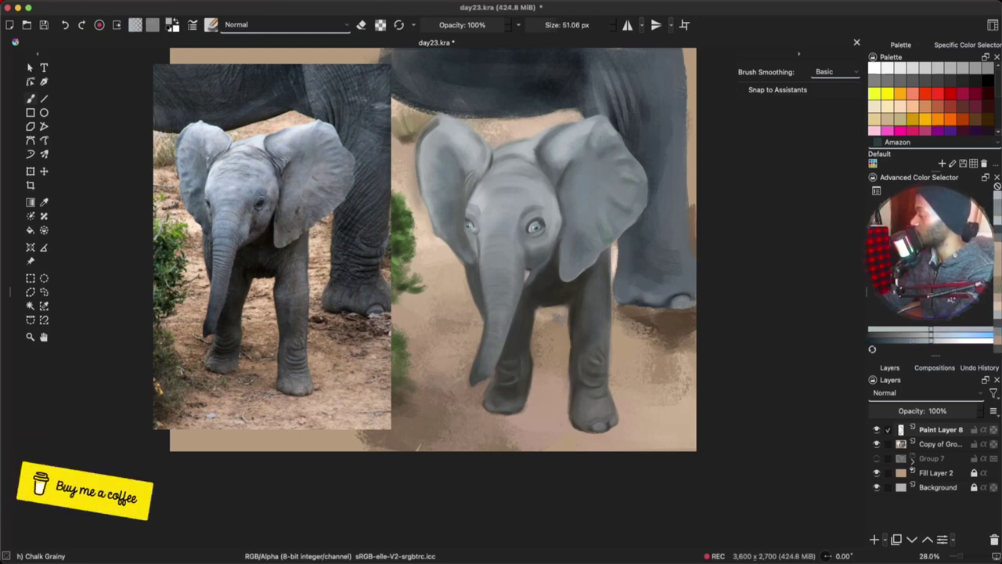
drag(601, 134, 596, 147)
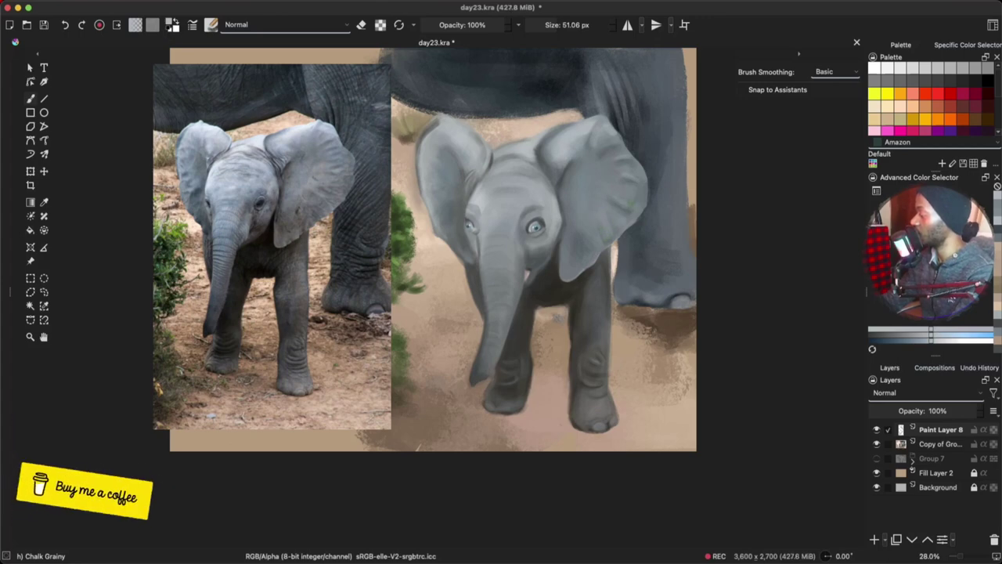
Step: Shade the baby's nearer ear at brush sizes up to 91.82 px and tidy its upper edge with sampled background tan at 55.37 px
key(bracketright)
key(bracketright)
key(bracketright)
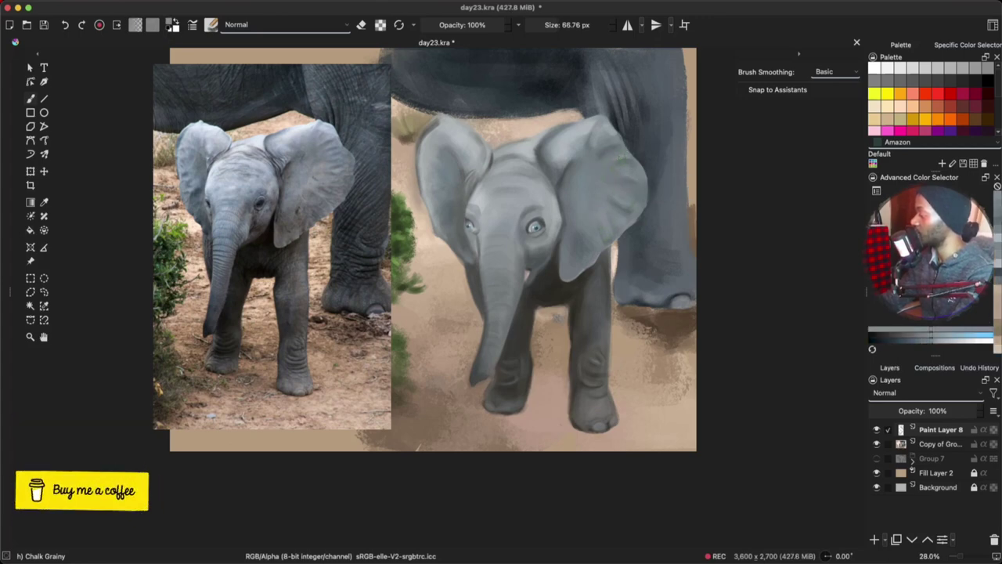
key(bracketright)
key(bracketright)
key(bracketright)
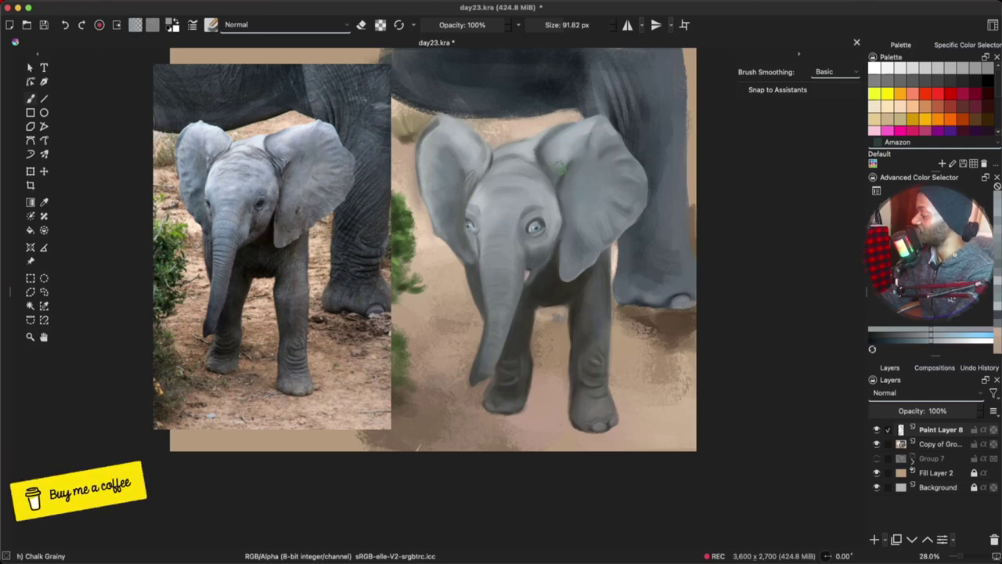
drag(551, 152, 543, 126)
ctrl+click(523, 130)
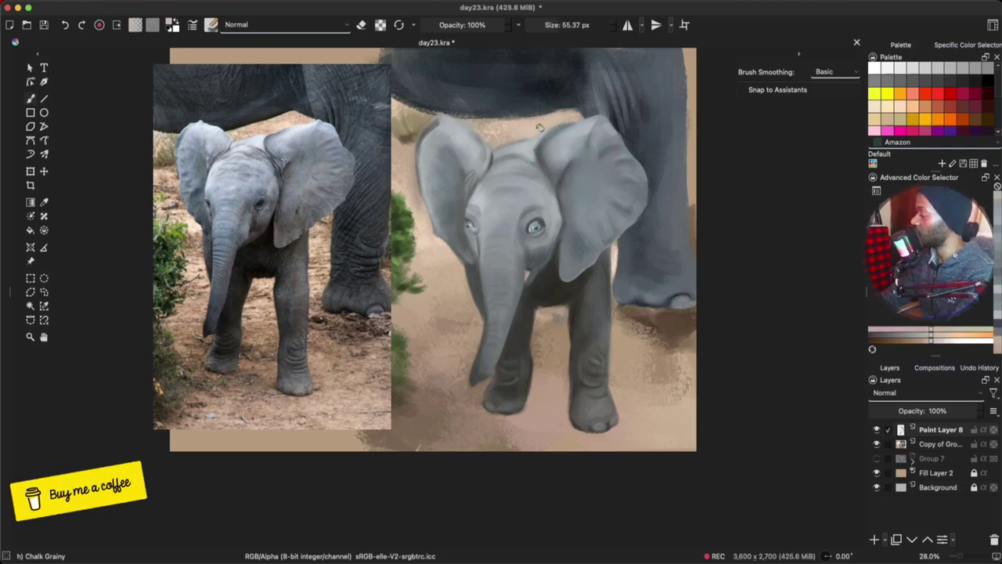
Step: Merge the painted ear layer into the layer below and add a fresh paint layer above it
scroll(691, 297, down, 5)
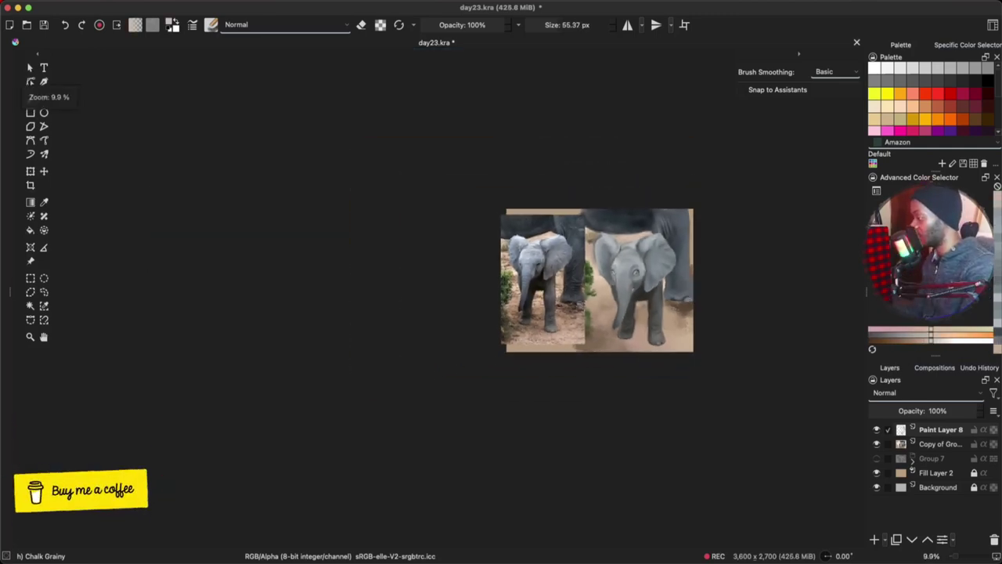
scroll(693, 297, up, 4)
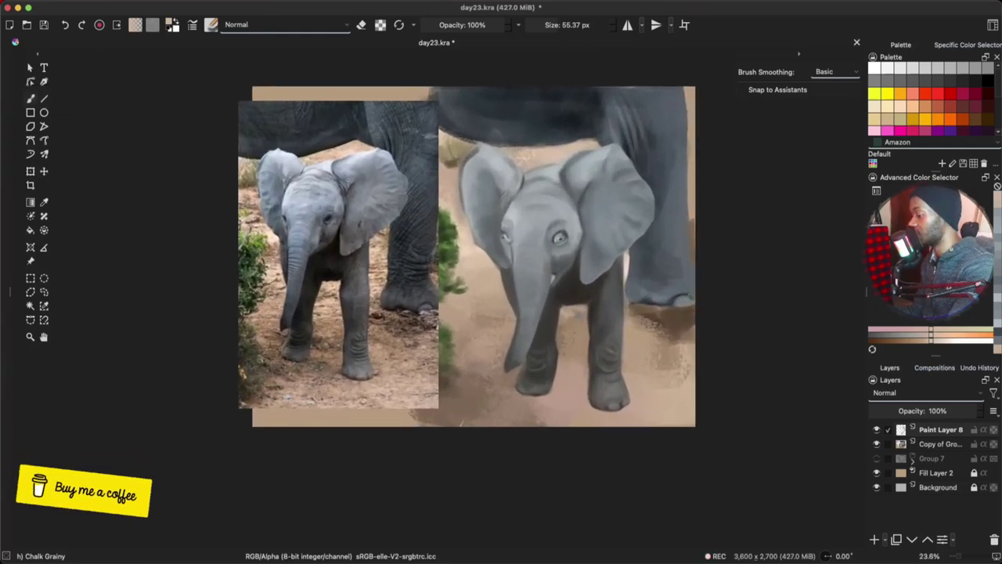
scroll(465, 341, up, 2)
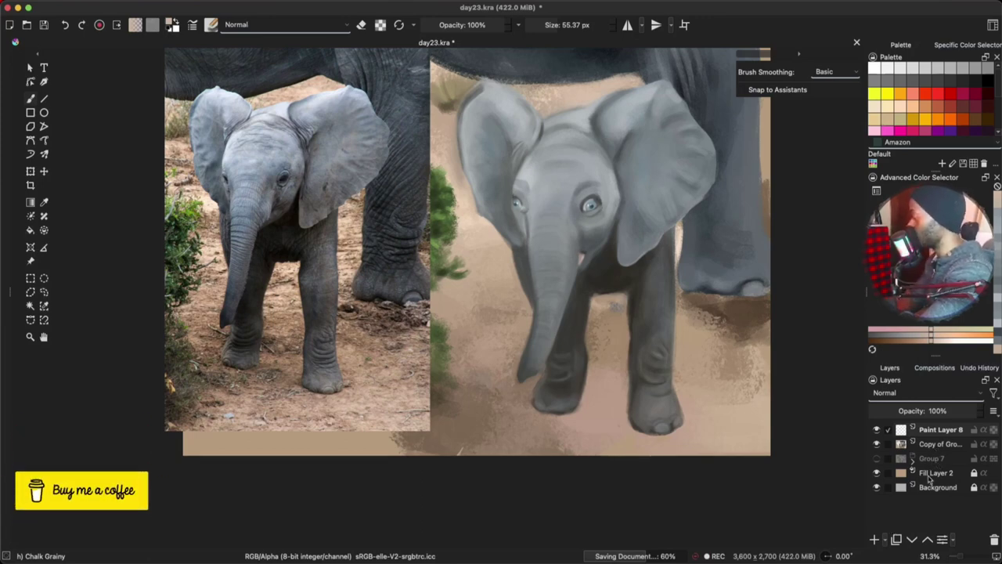
mouse_move(897, 445)
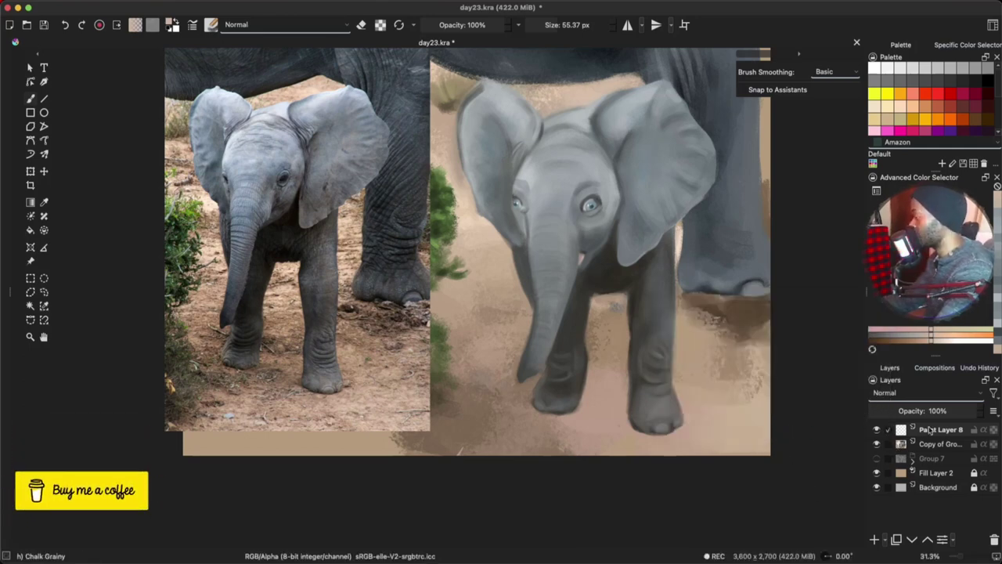
click(934, 447)
ctrl+click(598, 257)
drag(585, 255, 590, 244)
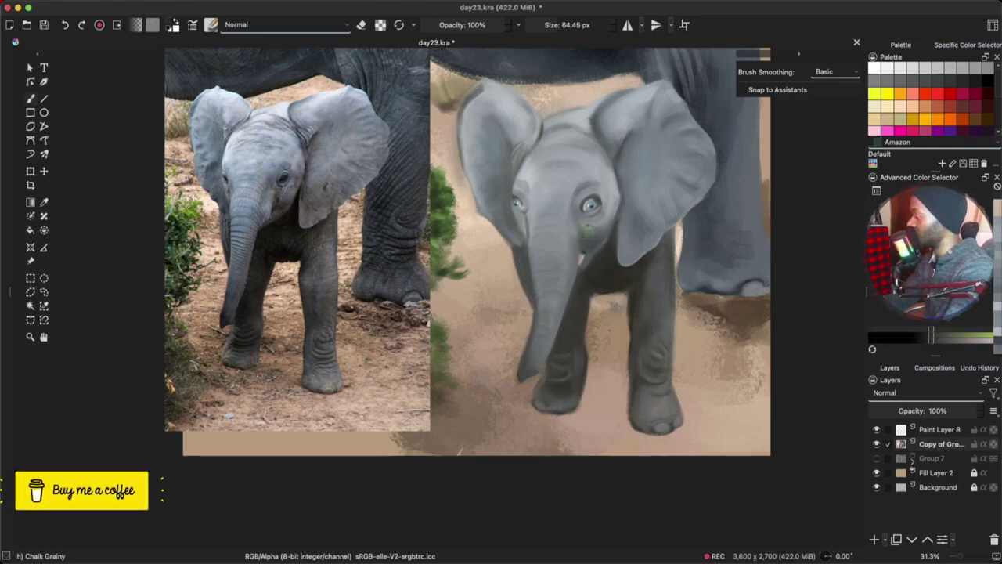
drag(522, 219, 538, 238)
key(ctrl+z)
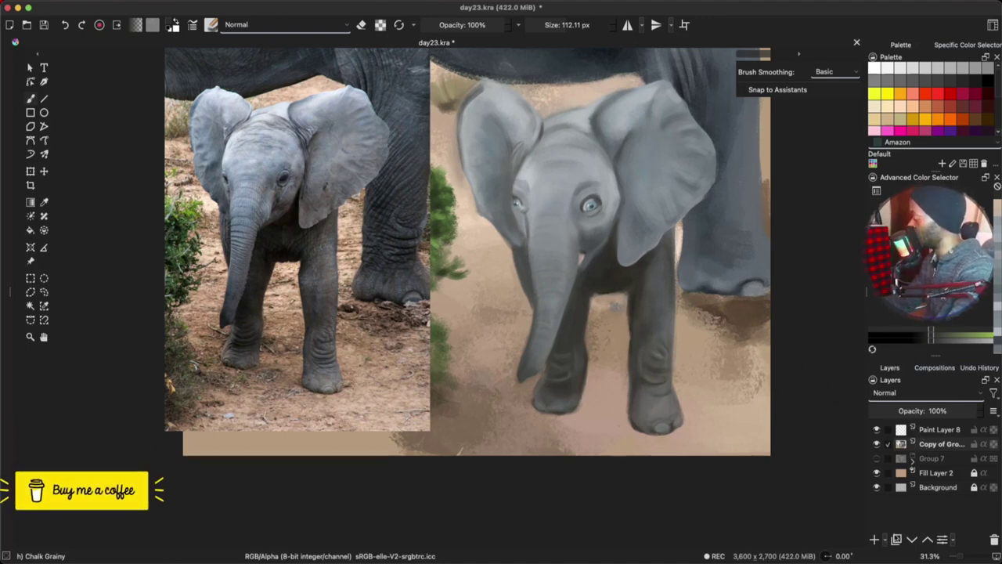
Step: Set Paint Layer 8 to Multiply and shade the baby's head and farther ear and the mother's body with sampled greys at 112.11 and 163.15 px
click(934, 437)
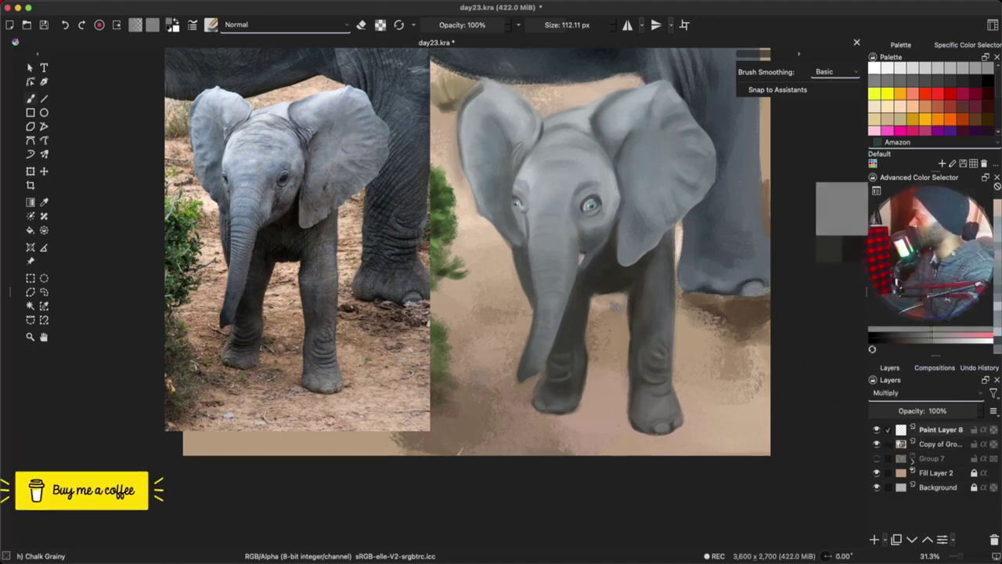
ctrl+click(555, 241)
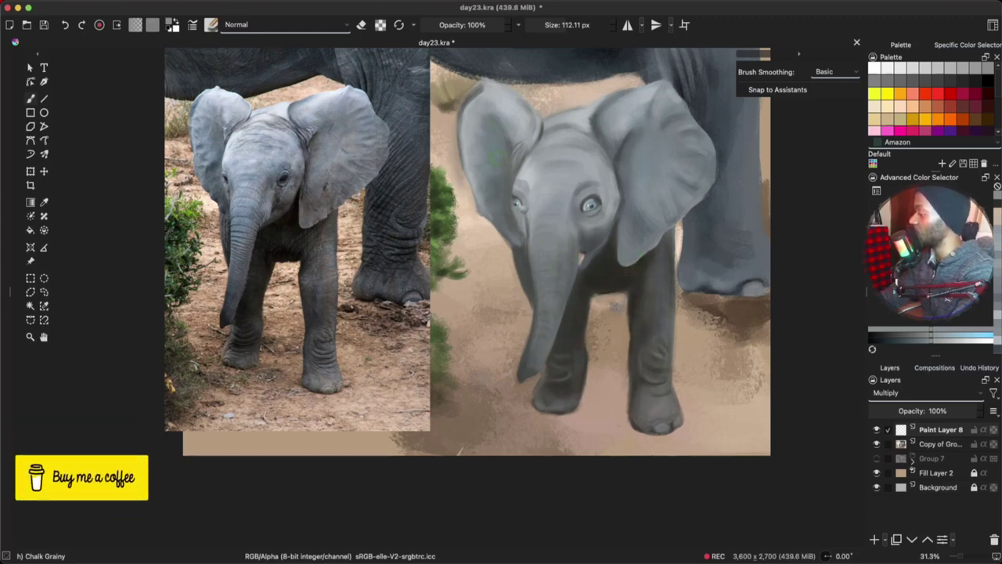
key(super+z)
super+click(513, 190)
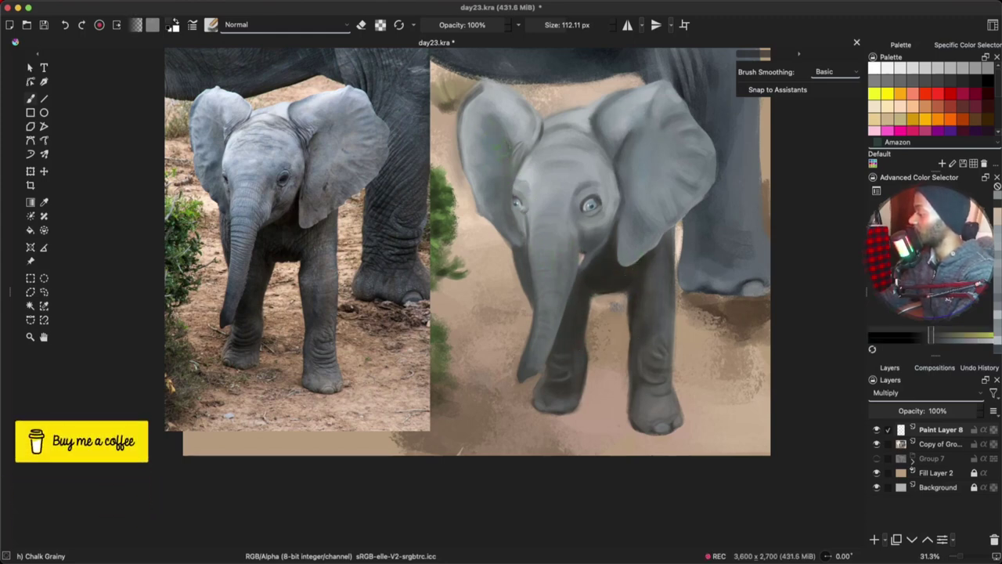
scroll(664, 291, down, 2)
drag(663, 290, 605, 379)
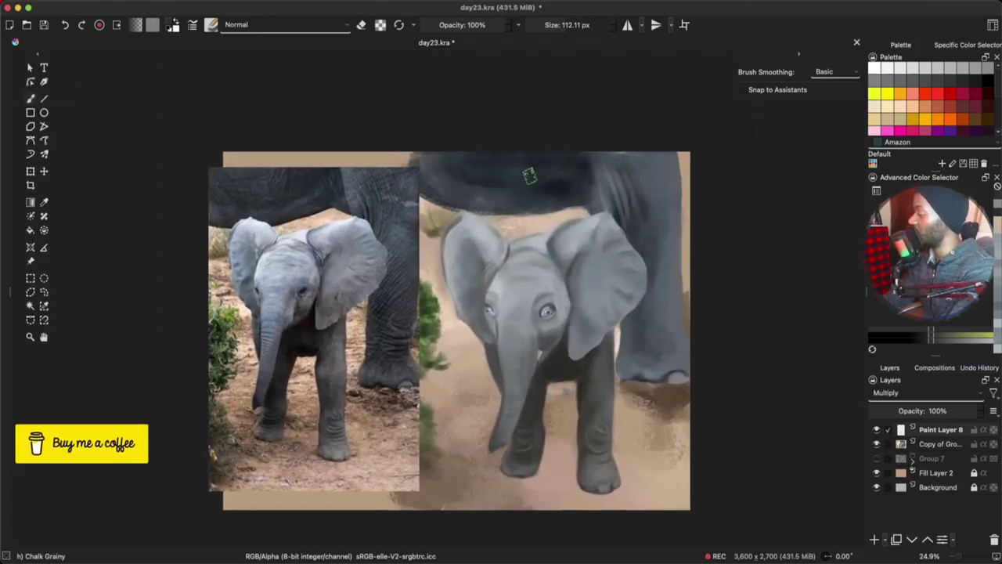
mouse_move(530, 174)
mouse_down()
mouse_move(496, 157)
mouse_move(527, 182)
mouse_move(538, 164)
mouse_move(551, 185)
mouse_move(579, 155)
mouse_move(591, 185)
mouse_move(603, 166)
mouse_move(662, 273)
mouse_move(664, 231)
mouse_move(634, 344)
mouse_move(644, 351)
mouse_move(680, 335)
mouse_move(667, 276)
mouse_up()
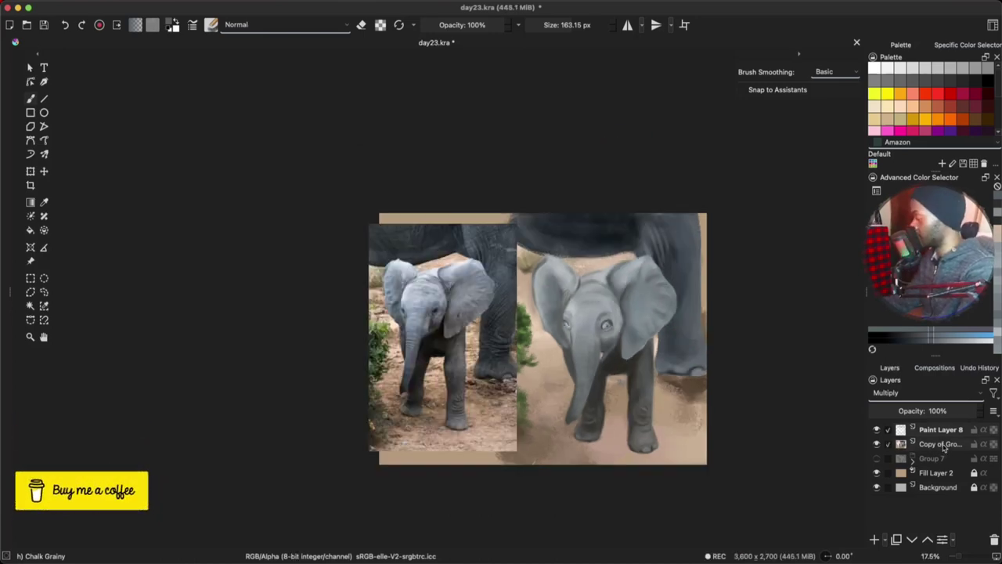
Step: Merge the Multiply layer into the layer below and add a new paint layer above it
key(shift+Delete)
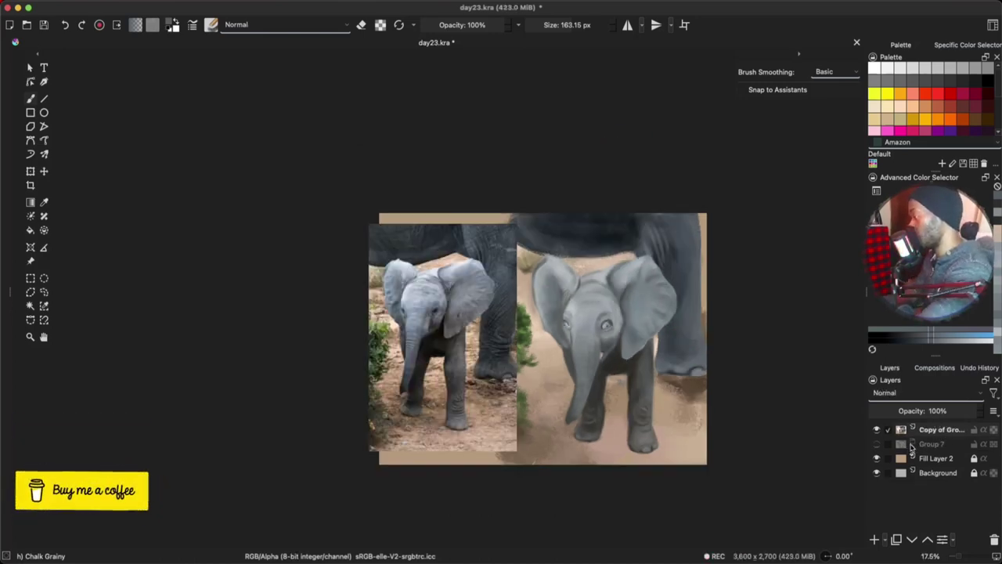
key(Insert)
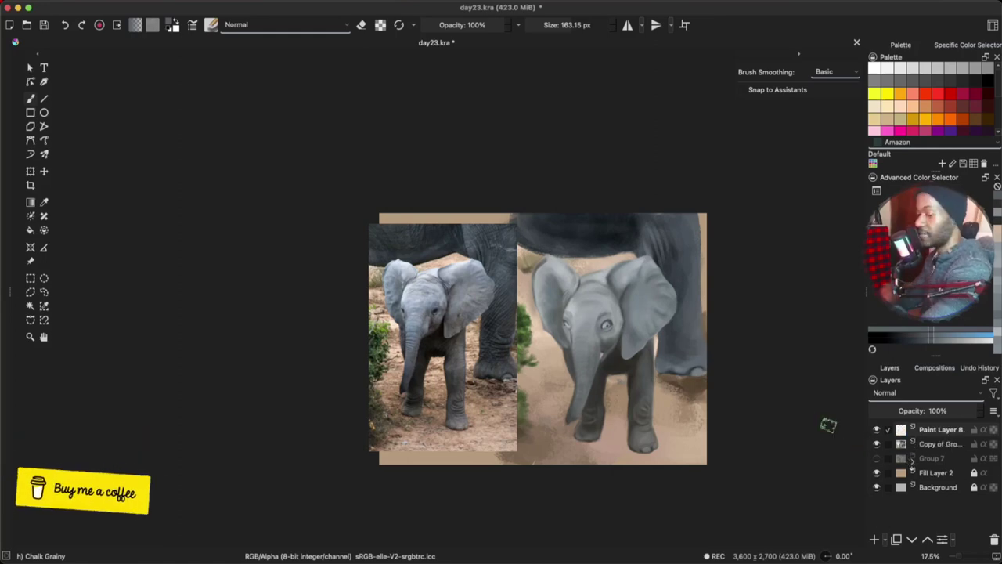
Step: Paint a small black-and-white penguin with a 12.46 px brush and move it onto the ground beside the baby's trunk
scroll(561, 389, up, 4)
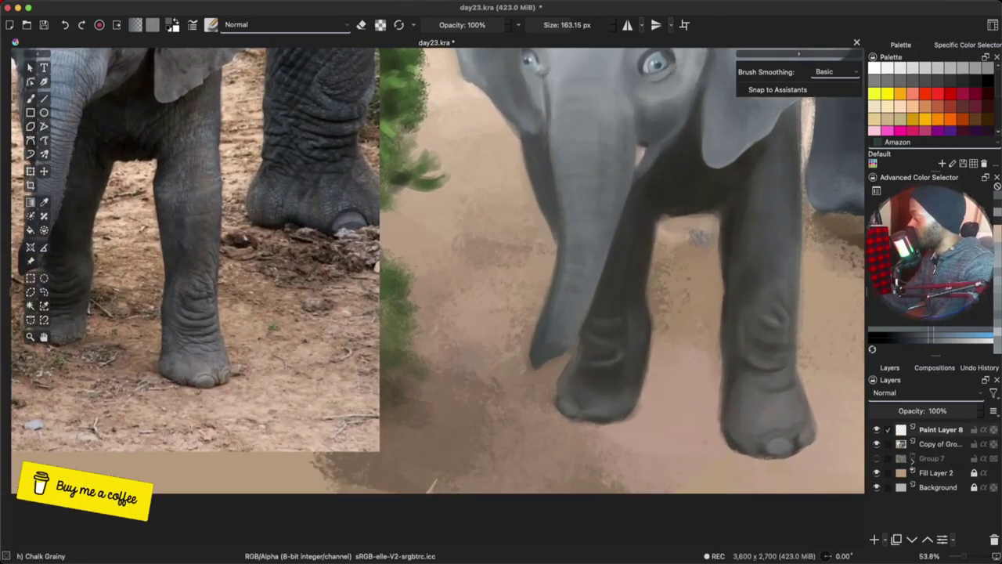
click(927, 273)
drag(513, 385, 483, 386)
drag(483, 384, 480, 383)
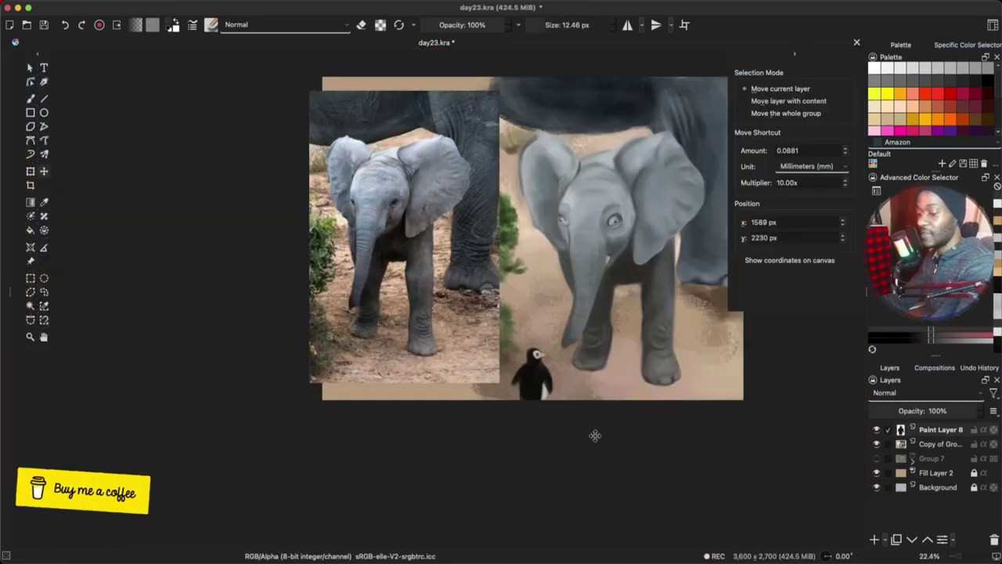
key(b)
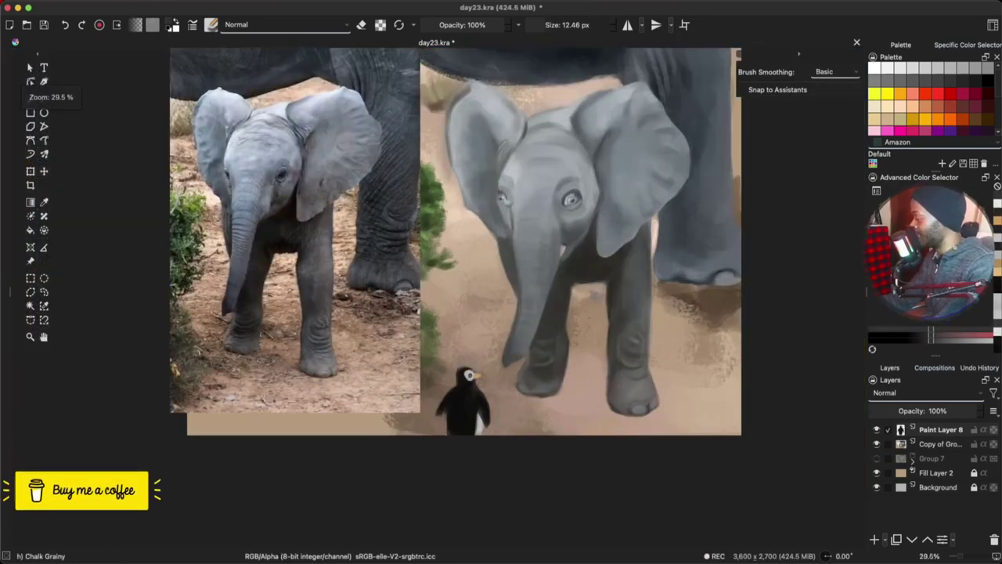
Step: Try other blending modes on the penguin layer and return it to Normal
scroll(928, 393, down, 10)
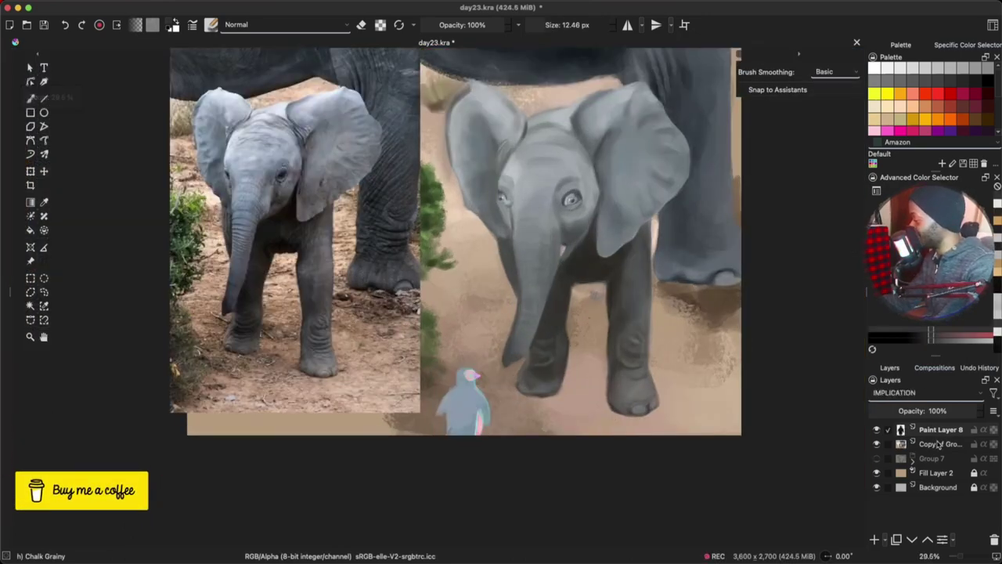
scroll(935, 401, down, 3)
click(931, 394)
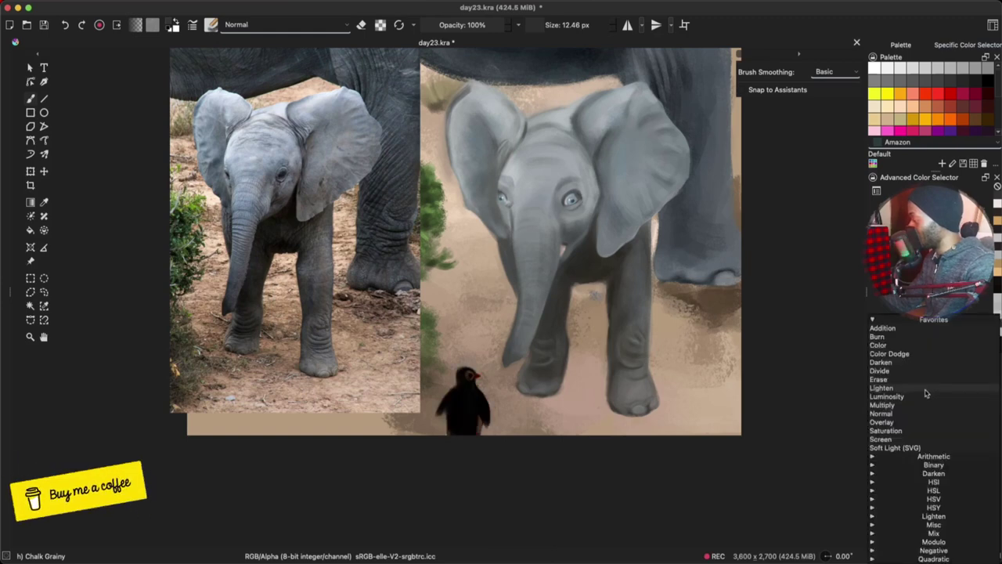
click(909, 413)
Step: Add Paint Layer 9, put the penguin layer in a clipping group and set its mask layer to Overlay
click(876, 539)
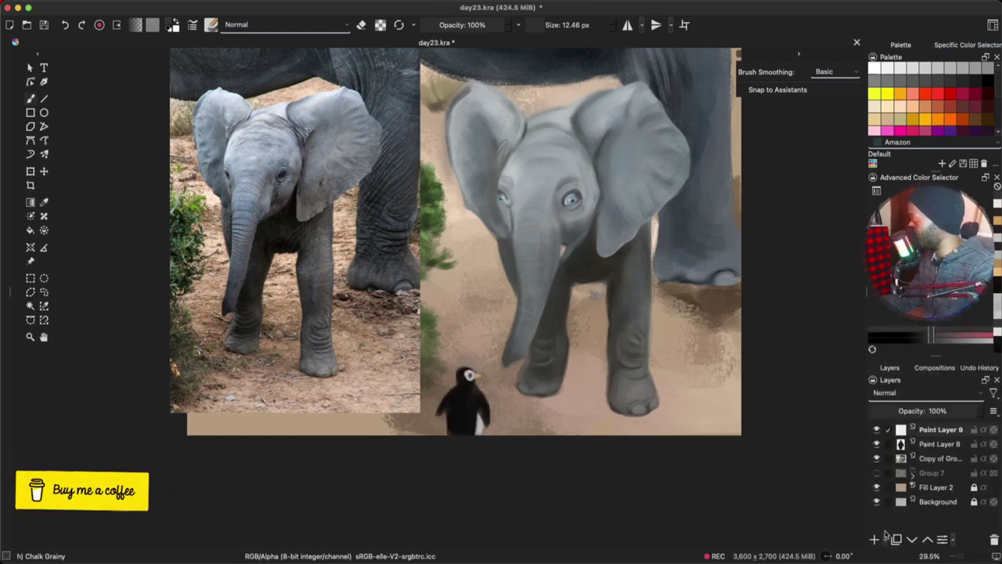
click(934, 444)
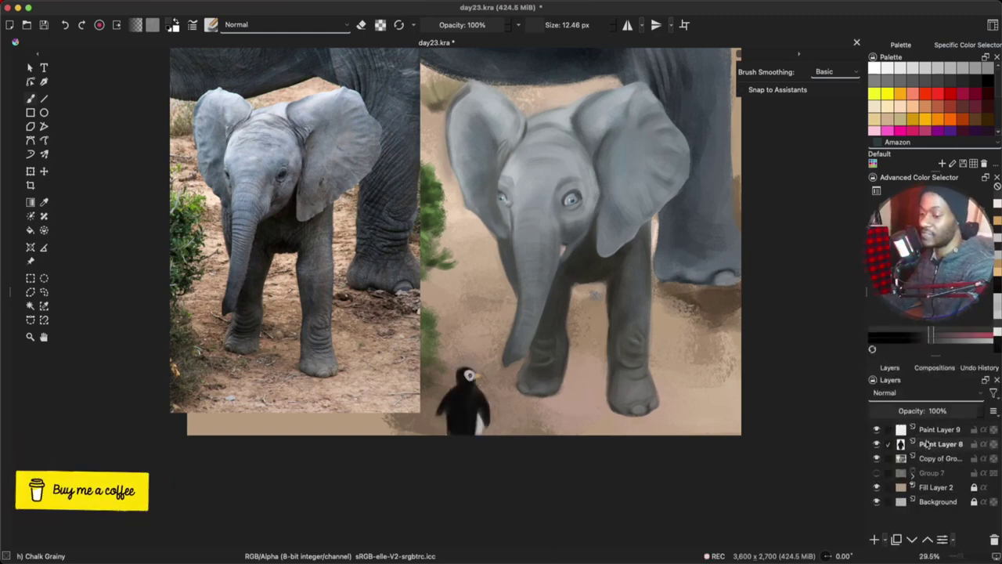
click(908, 393)
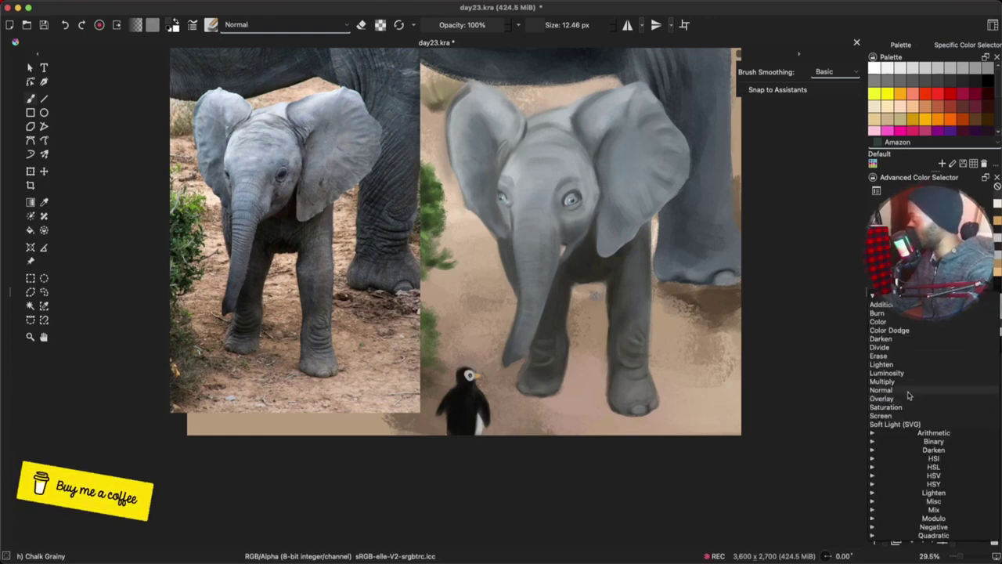
click(906, 399)
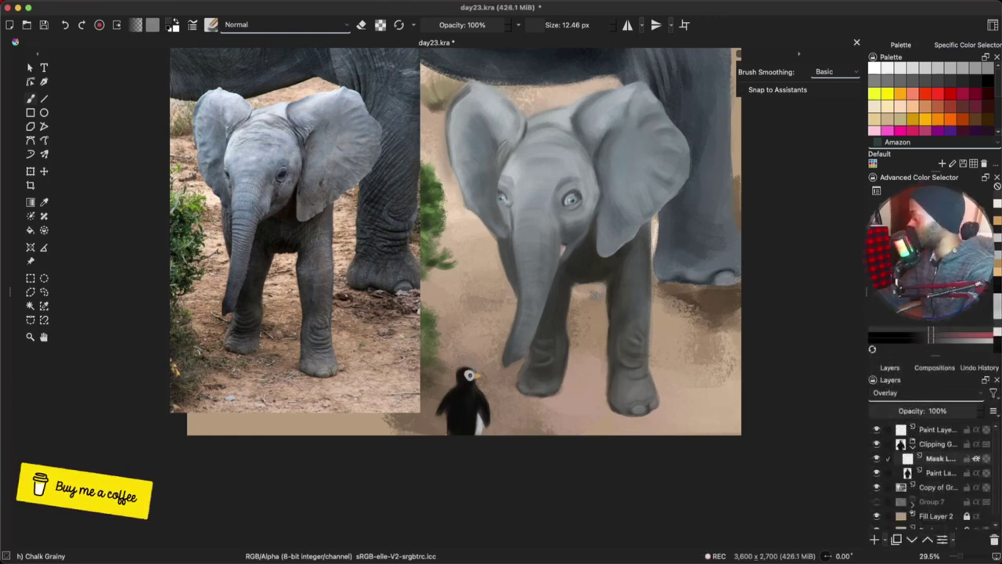
Step: Brush sampled elephant grey and ground tan over the penguin on the mask layer at 79.64 px
drag(583, 288, 617, 288)
ctrl+click(548, 221)
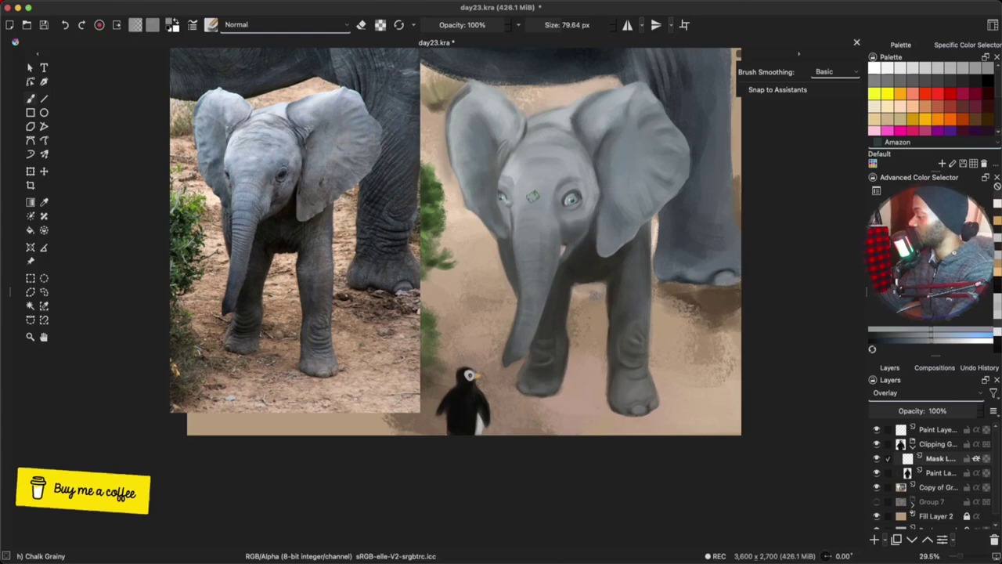
drag(482, 407, 471, 377)
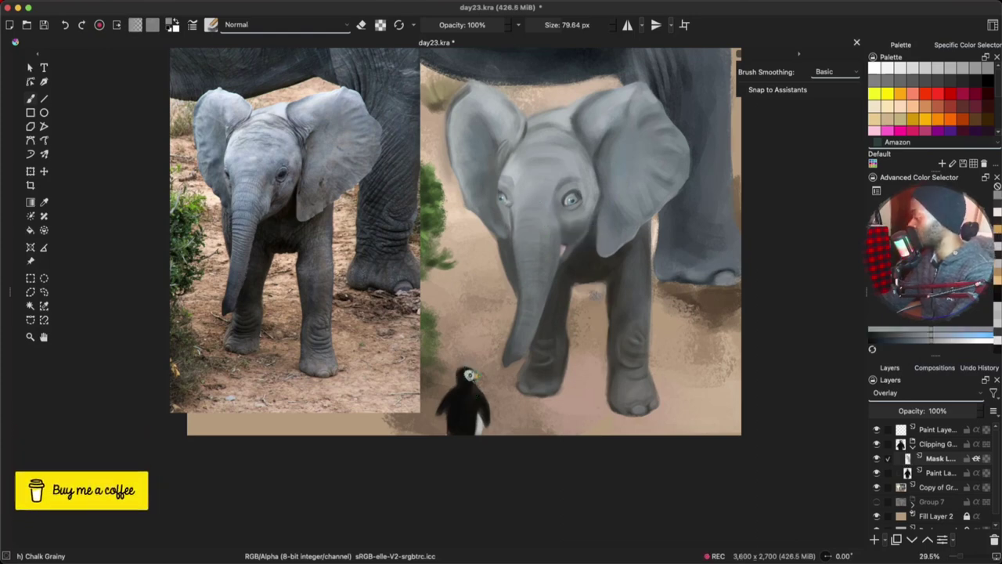
ctrl+click(495, 423)
drag(470, 437, 470, 411)
Step: Set the mask layer to Lighten, add sampled ground brown to the penguin's lower body and reduce the layer's opacity
click(923, 393)
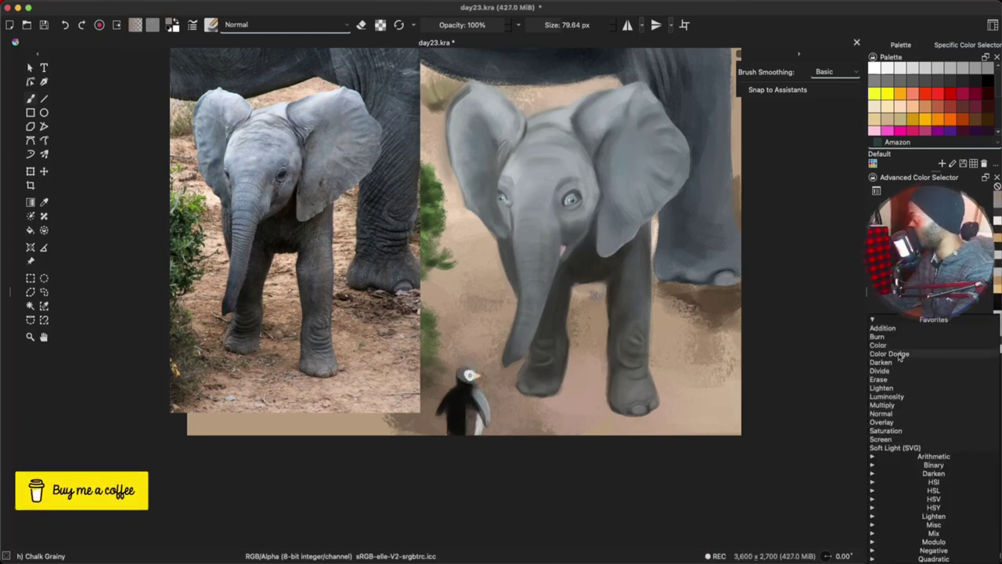
click(898, 388)
ctrl+click(512, 428)
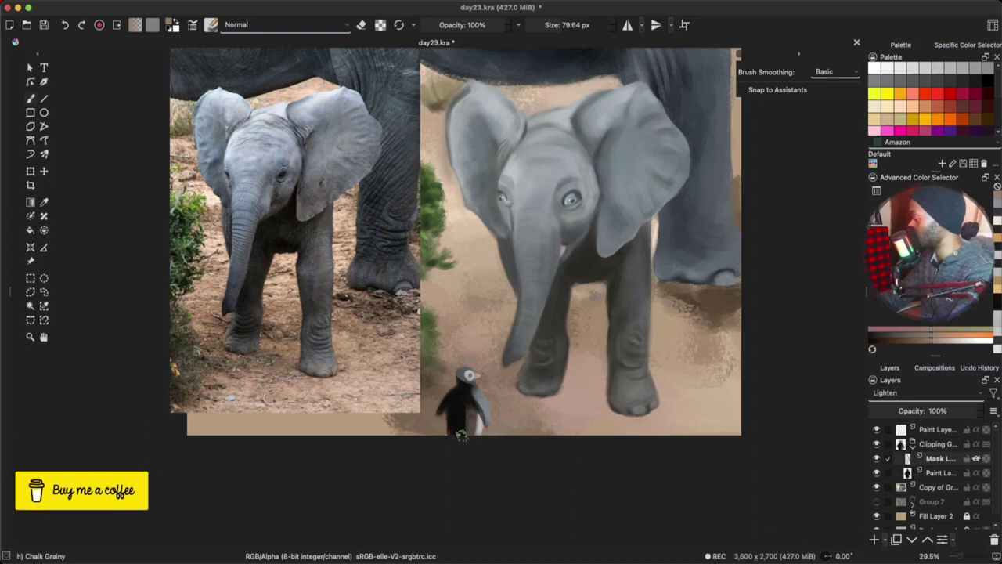
click(937, 411)
drag(937, 411, 925, 410)
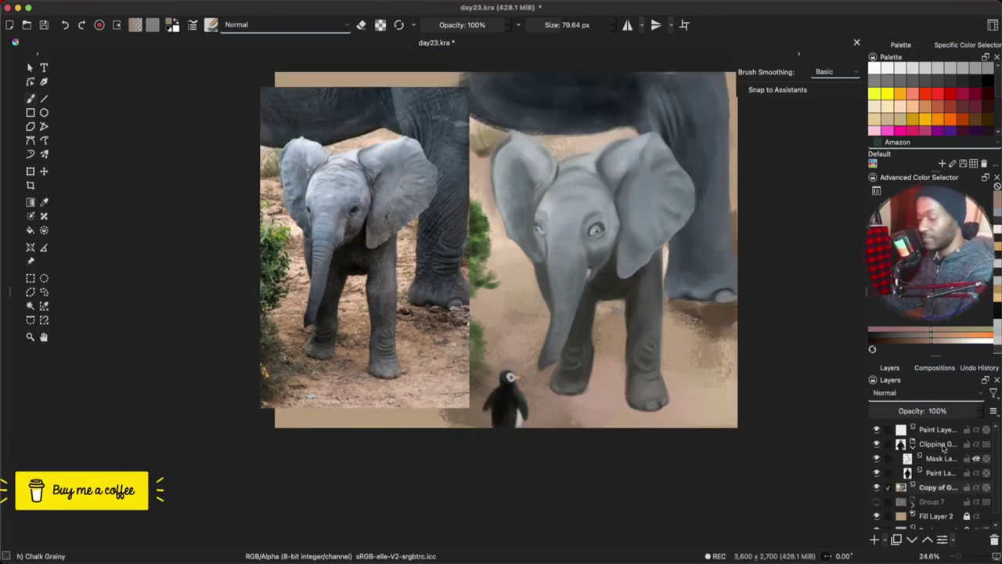
Step: Merge the penguin's clipping group and the empty paint layer above it into the copied group layer
click(947, 489)
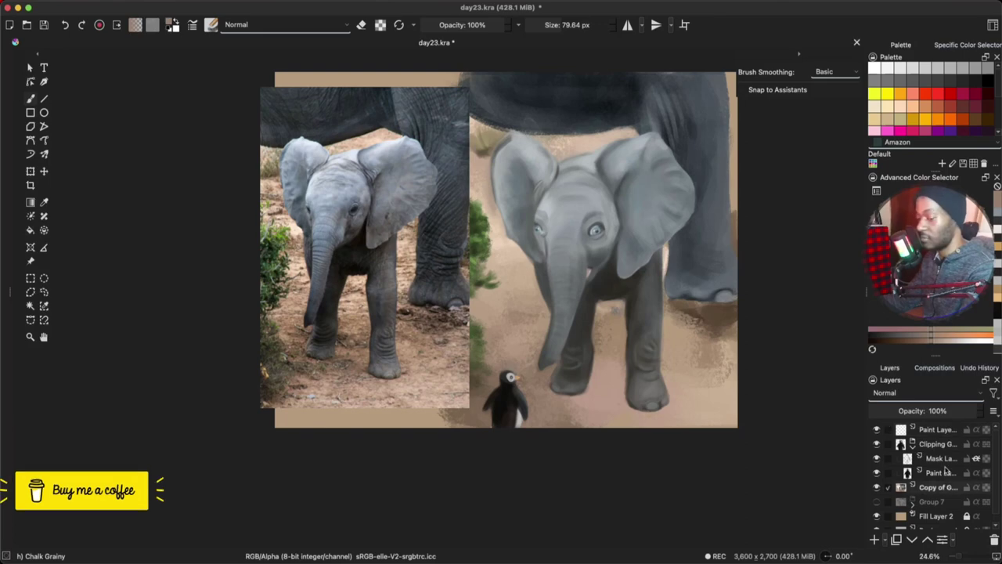
shift+click(948, 444)
shift+click(948, 434)
key(super+e)
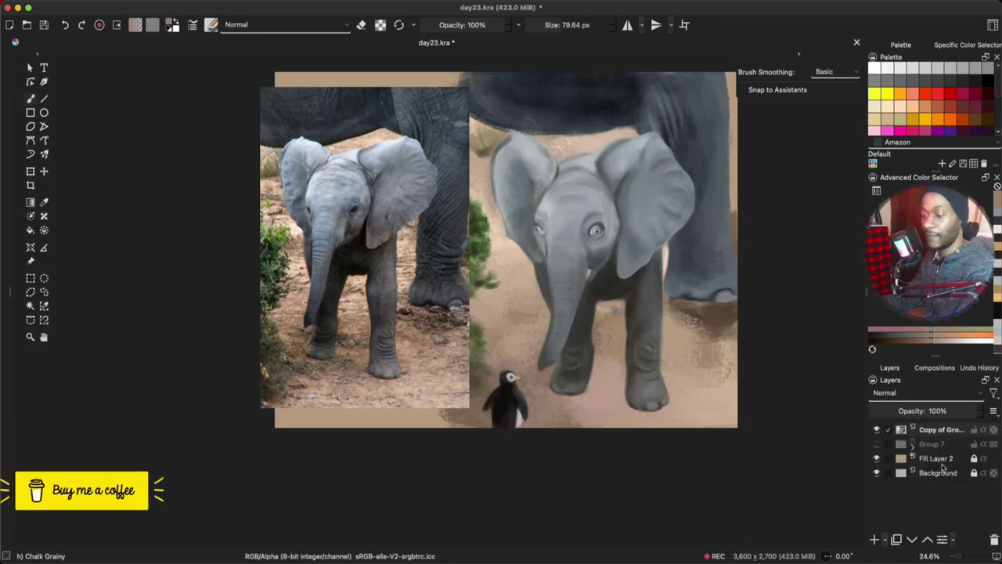
Step: Apply an HSV/HSL adjustment to the merged layer with increased saturation and slightly lower lightness
key(ctrl+u)
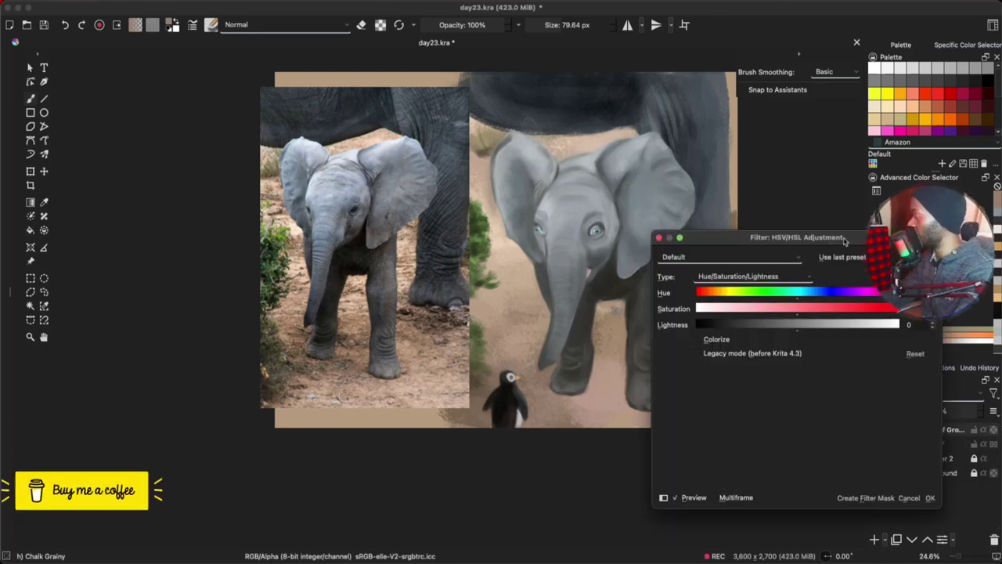
drag(844, 237, 902, 207)
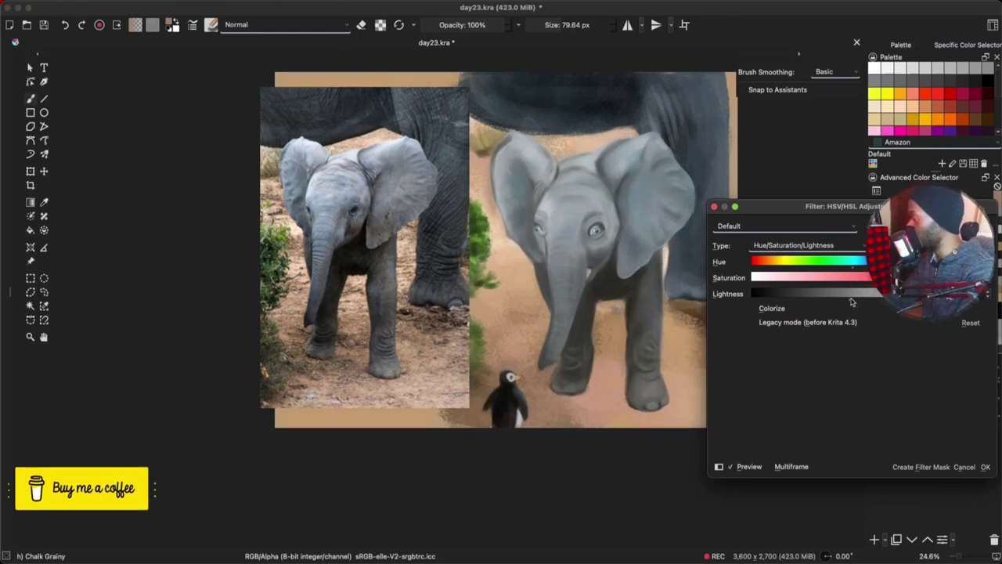
drag(852, 297, 845, 298)
click(985, 467)
key(ctrl+b)
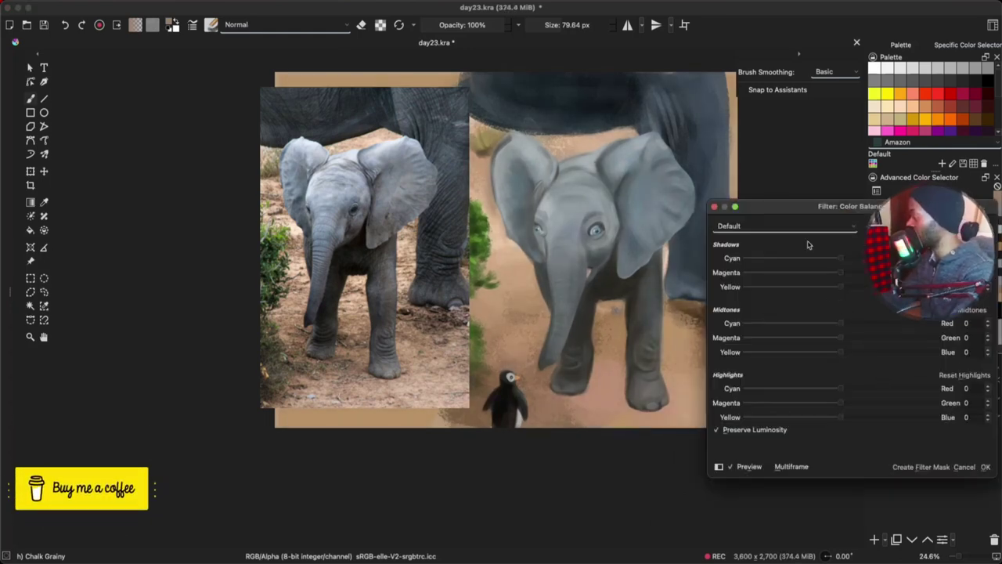
drag(900, 207, 909, 209)
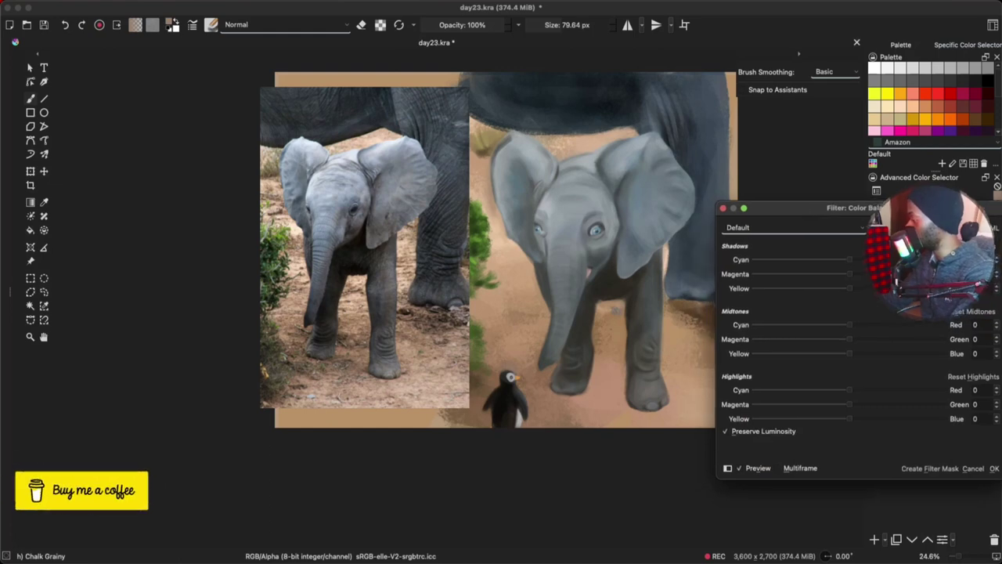
click(970, 469)
Step: Apply a Levels filter to the merged layer with a shifted midtone input level
key(ctrl+l)
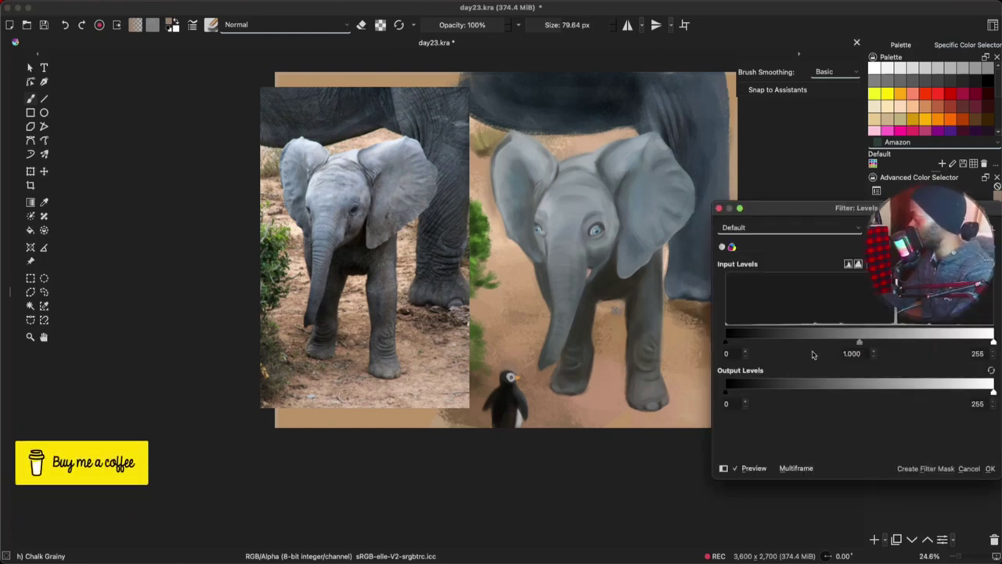
drag(865, 342, 845, 342)
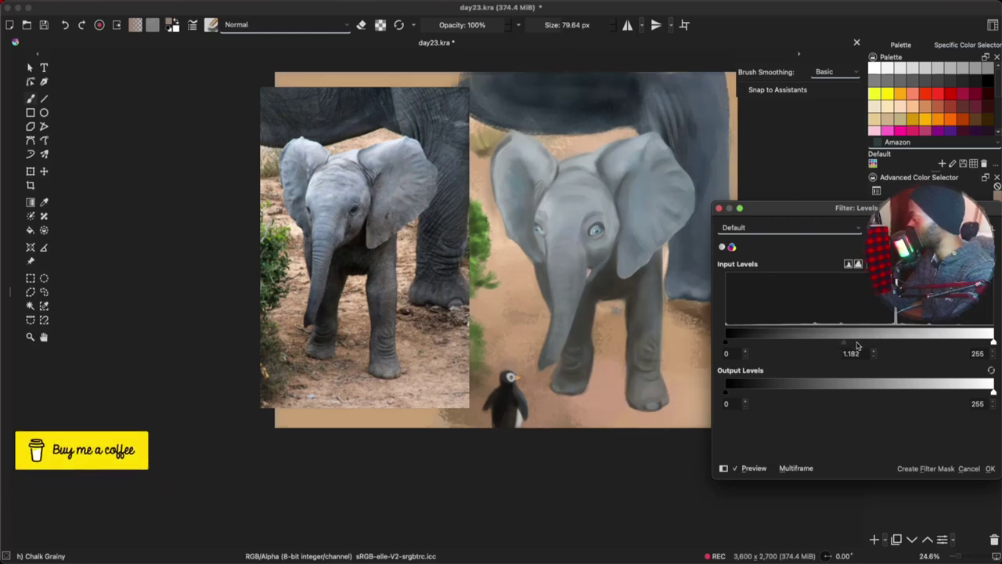
click(990, 468)
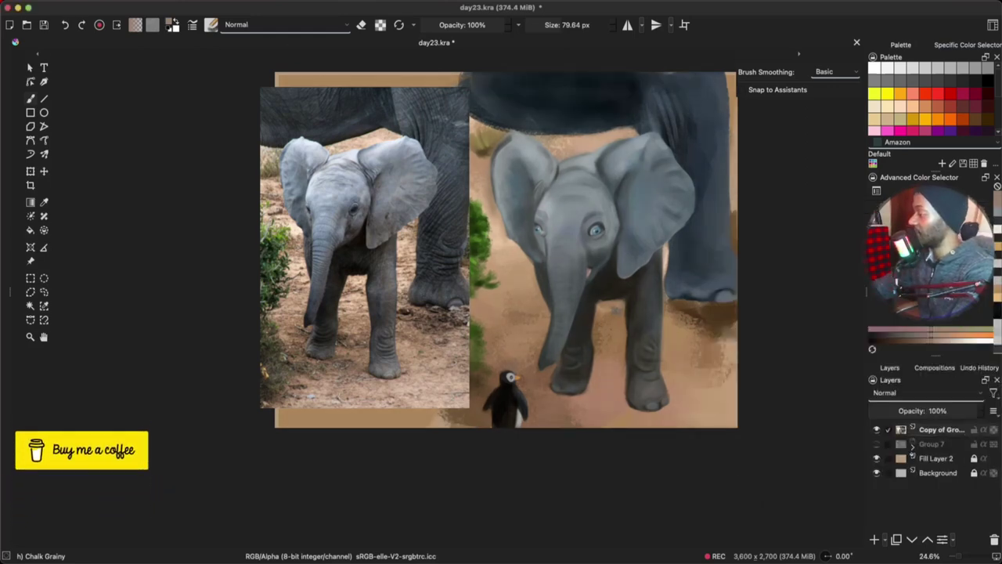
Step: Apply the artistic Posterize filter to the merged layer with a reduced number of steps
click(223, 1)
mouse_move(327, 56)
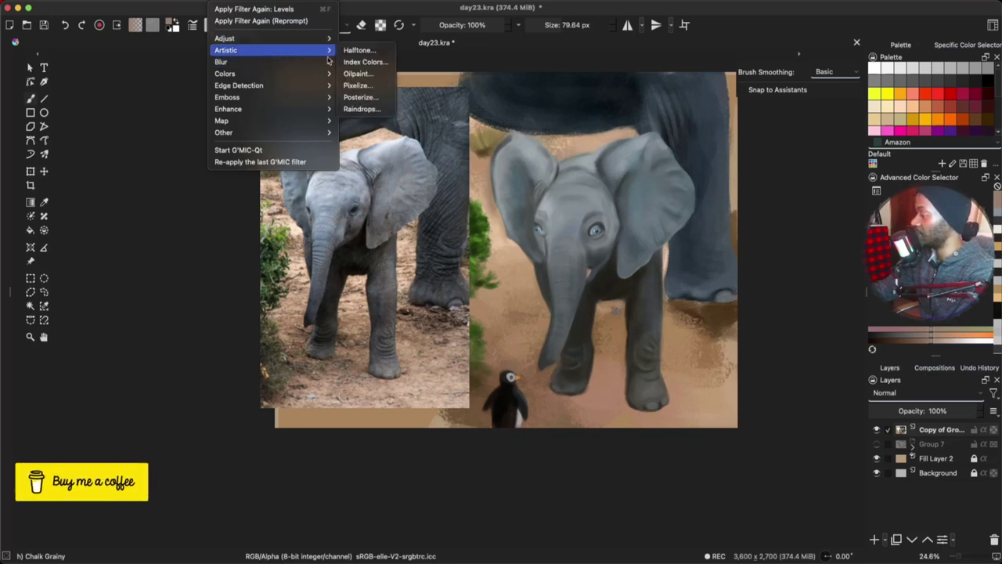
click(359, 97)
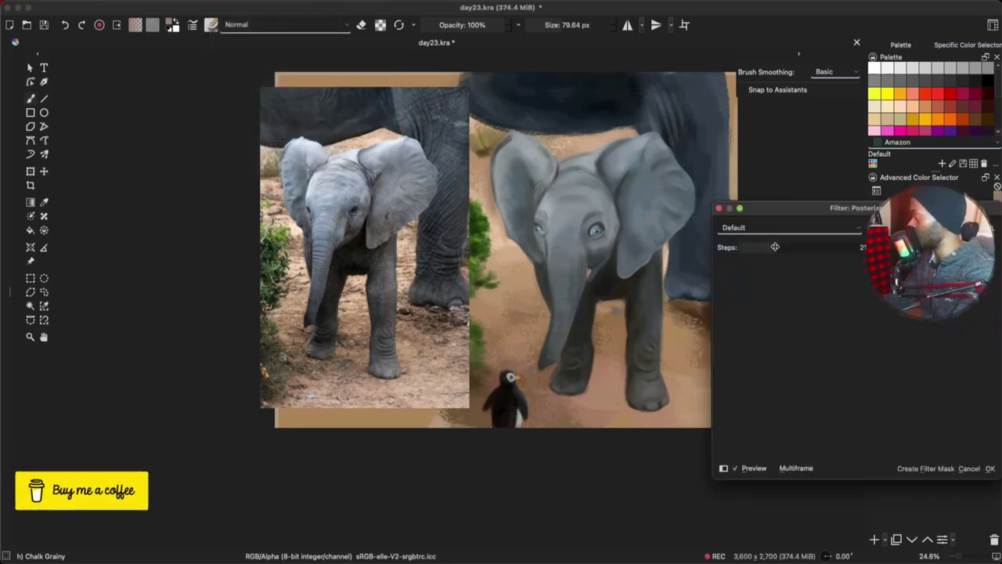
drag(775, 246, 746, 246)
key(Return)
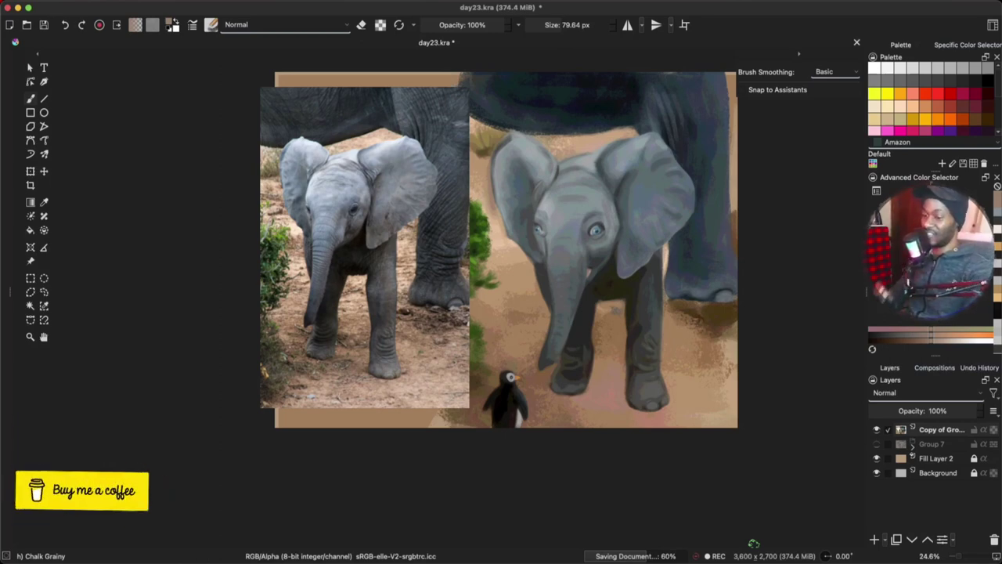
Step: Enlarge the finished painting on screen and fit it to the view height
key(plus)
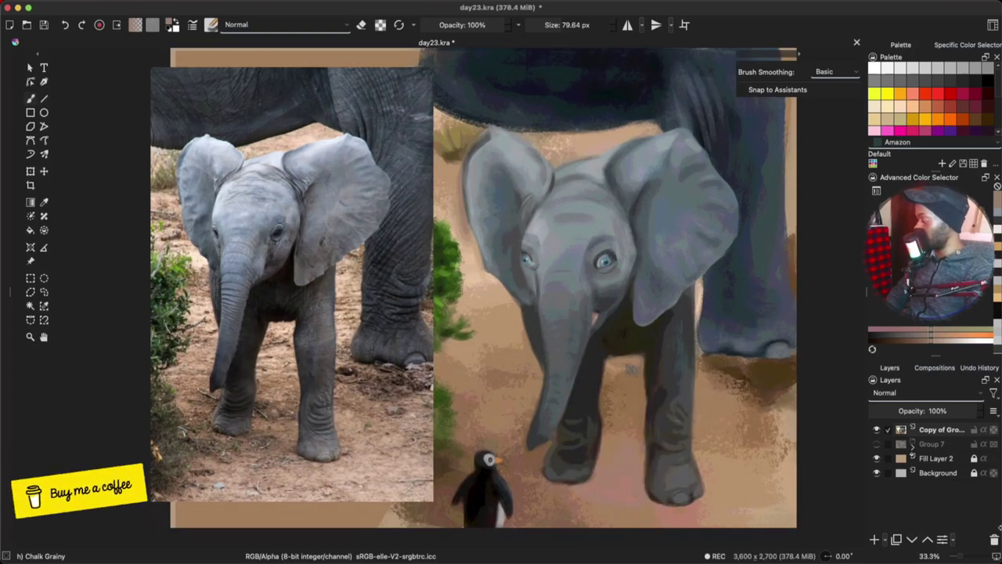
click(915, 555)
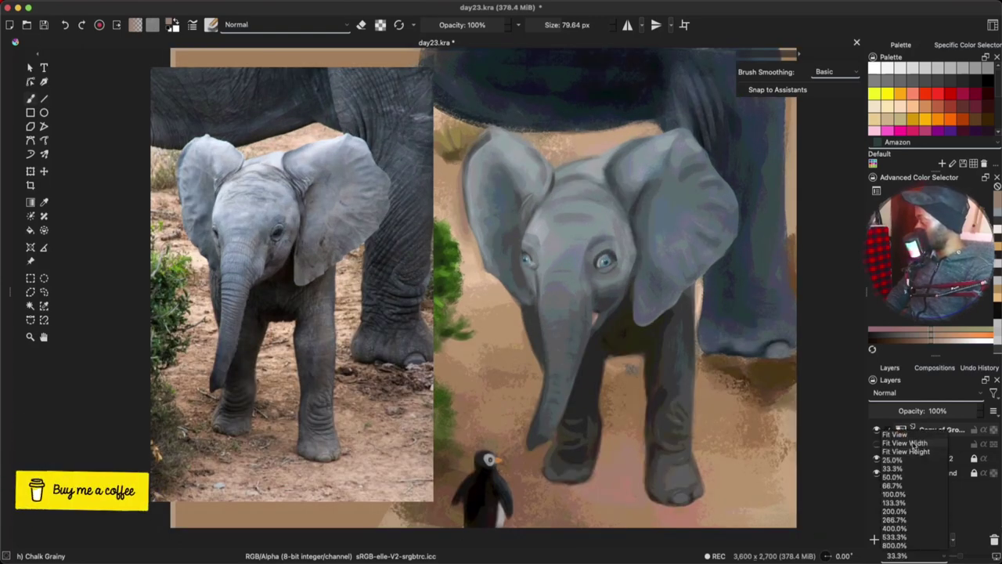
click(909, 452)
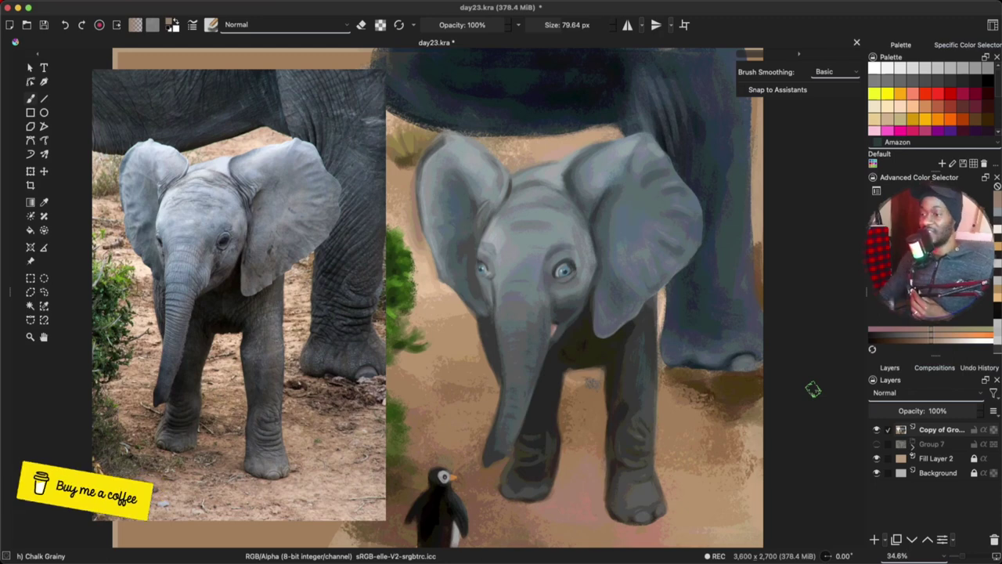